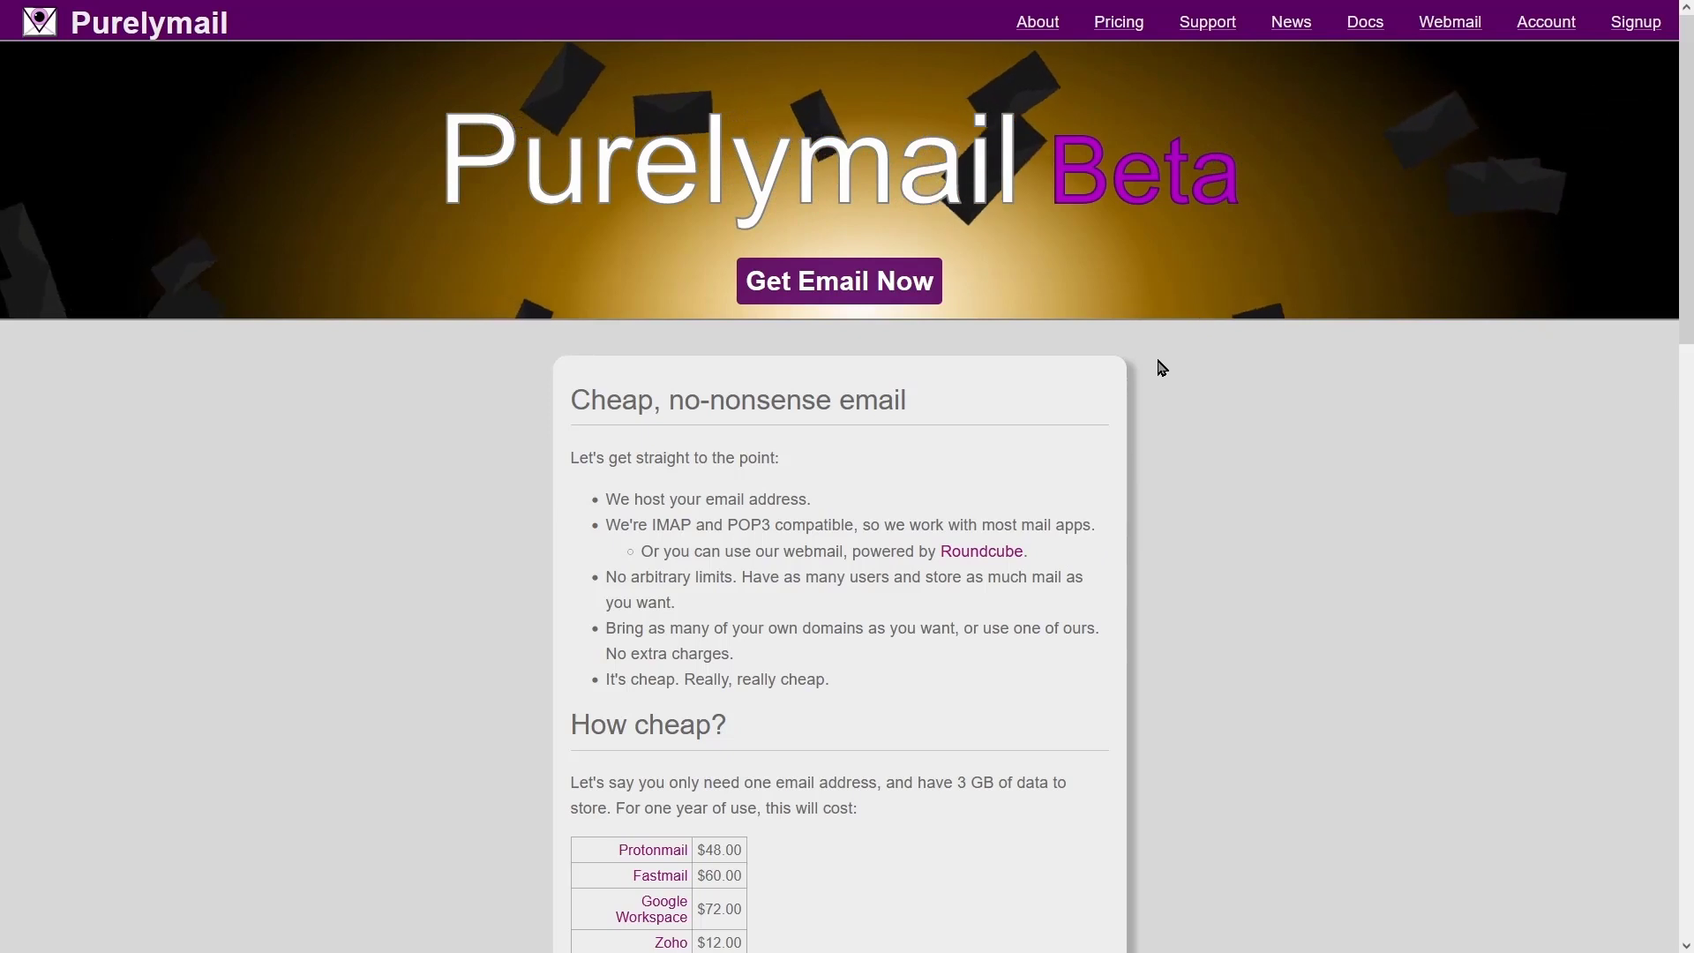
- Check Purelymail's pricing page, which shows email hosting at $10 a year
{"action": "left_click", "coordinate": [1119, 21]}
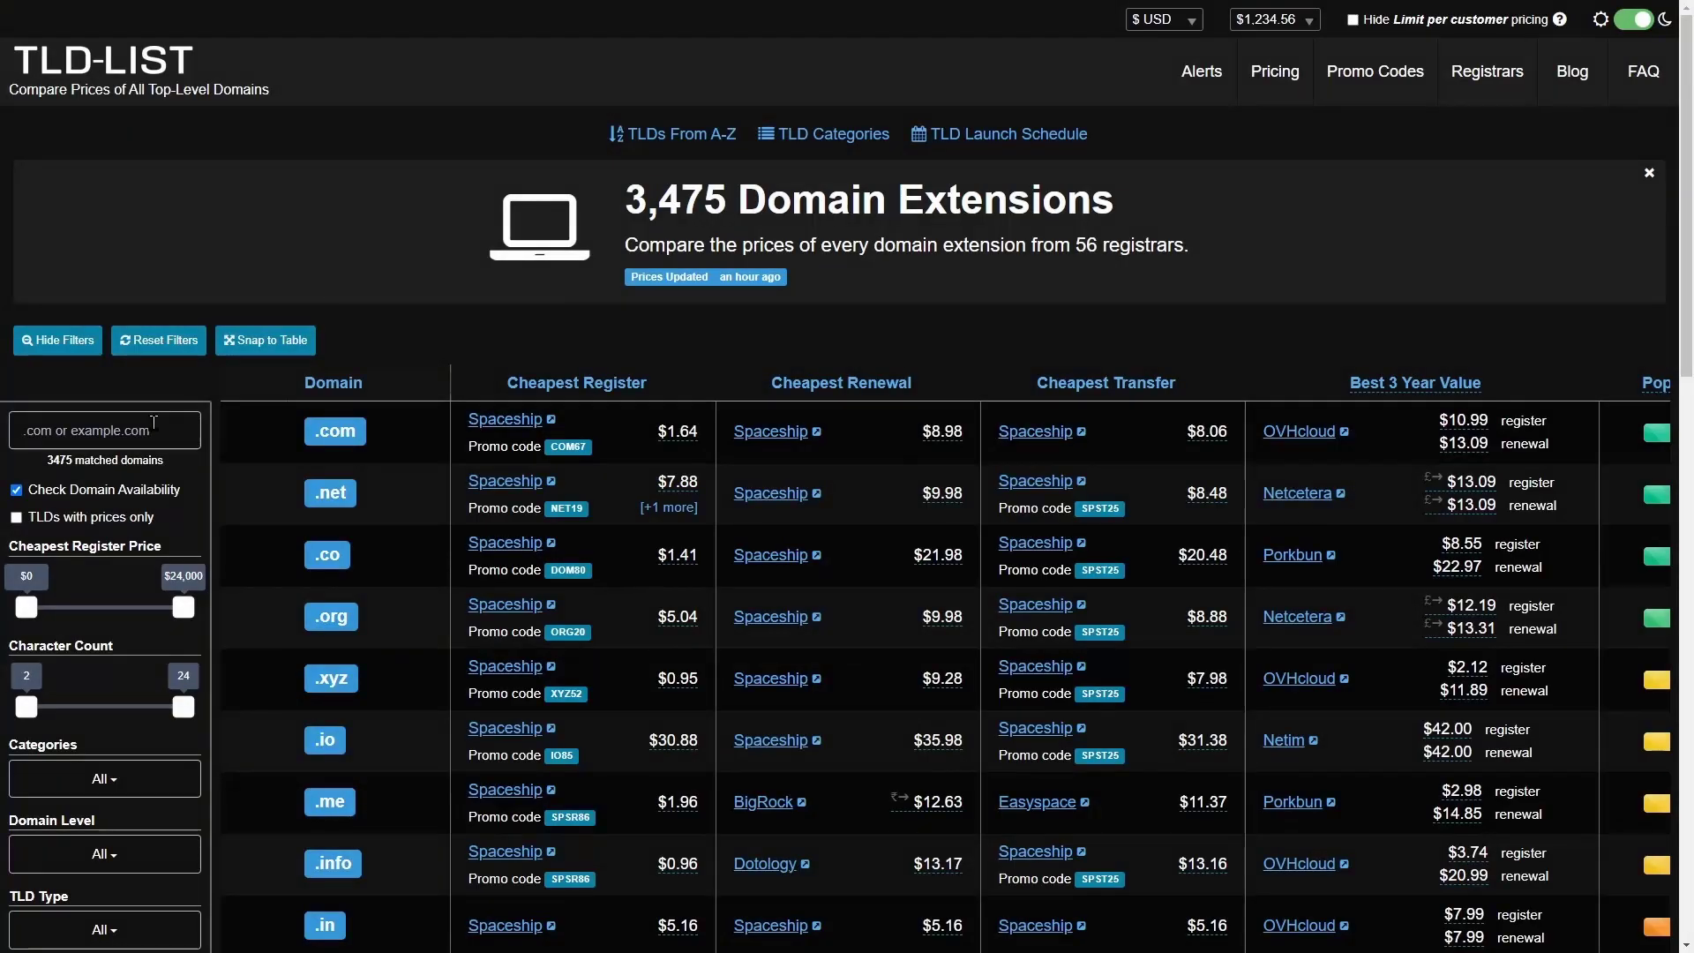
- Search TLD-List for 'somteacodes' and open Spaceship, the cheapest .com registrar at $1.64
{"action": "left_click", "coordinate": [138, 427]}
{"action": "type", "text": "somteacodes"}
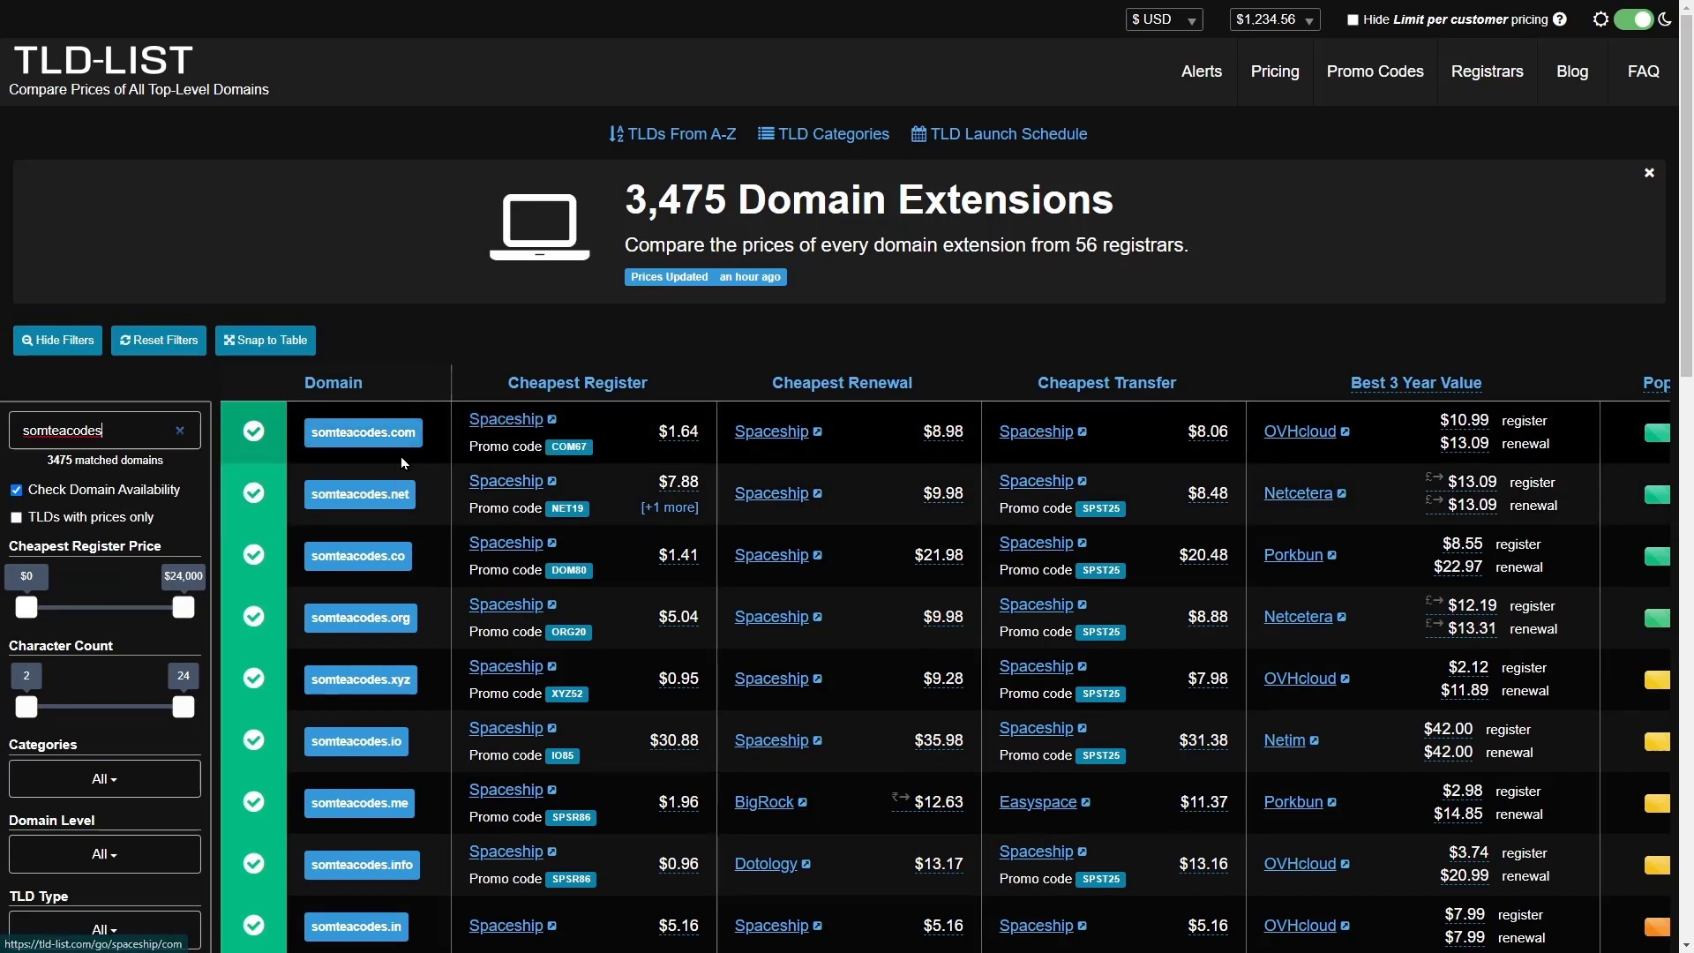
{"action": "double_click", "coordinate": [113, 432]}
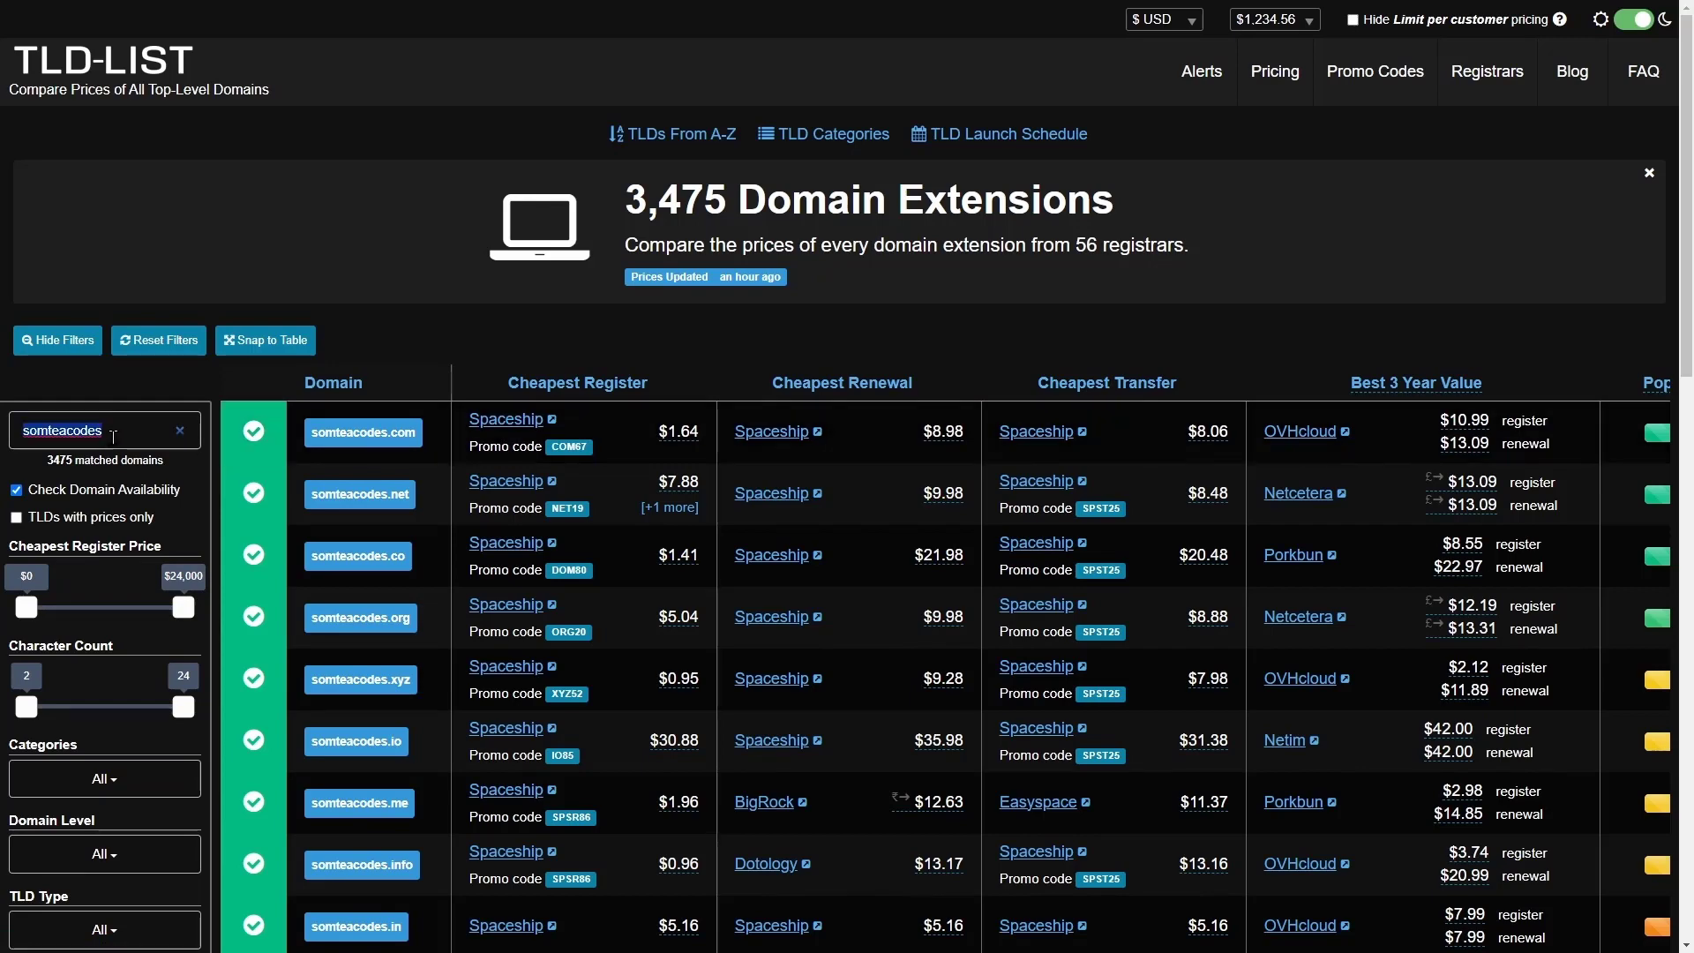
{"action": "left_click", "coordinate": [534, 419]}
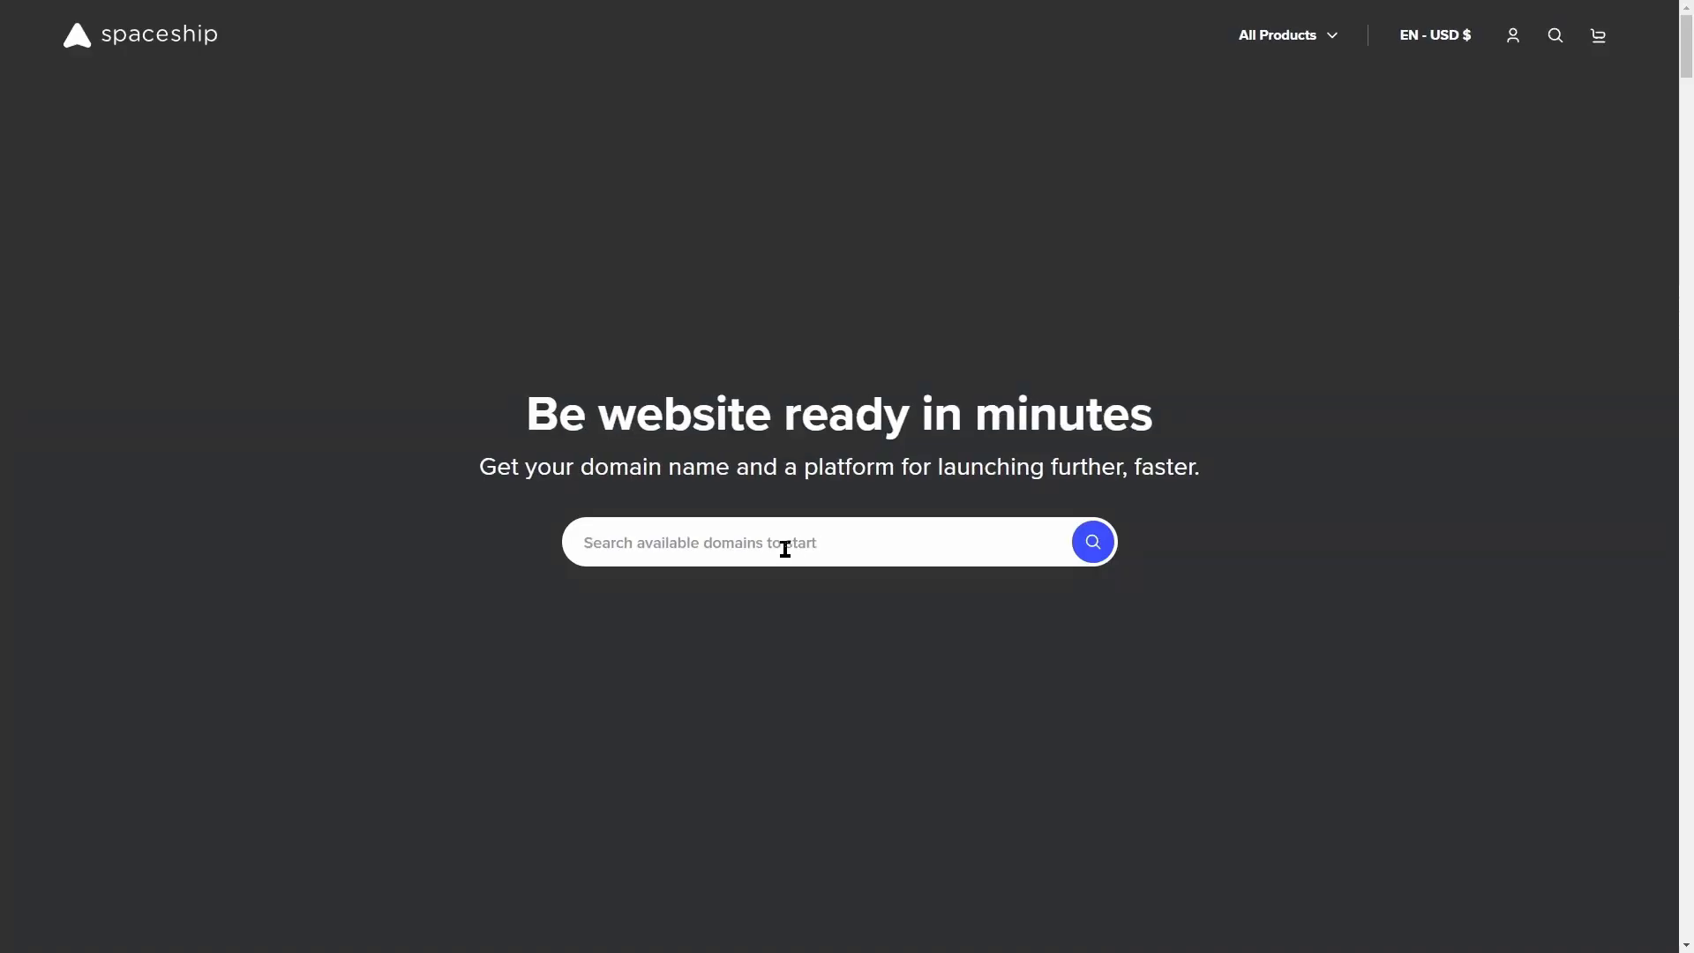
- Search Spaceship for somteacodes.com, which is listed as available at $7.88
{"action": "left_click", "coordinate": [781, 544]}
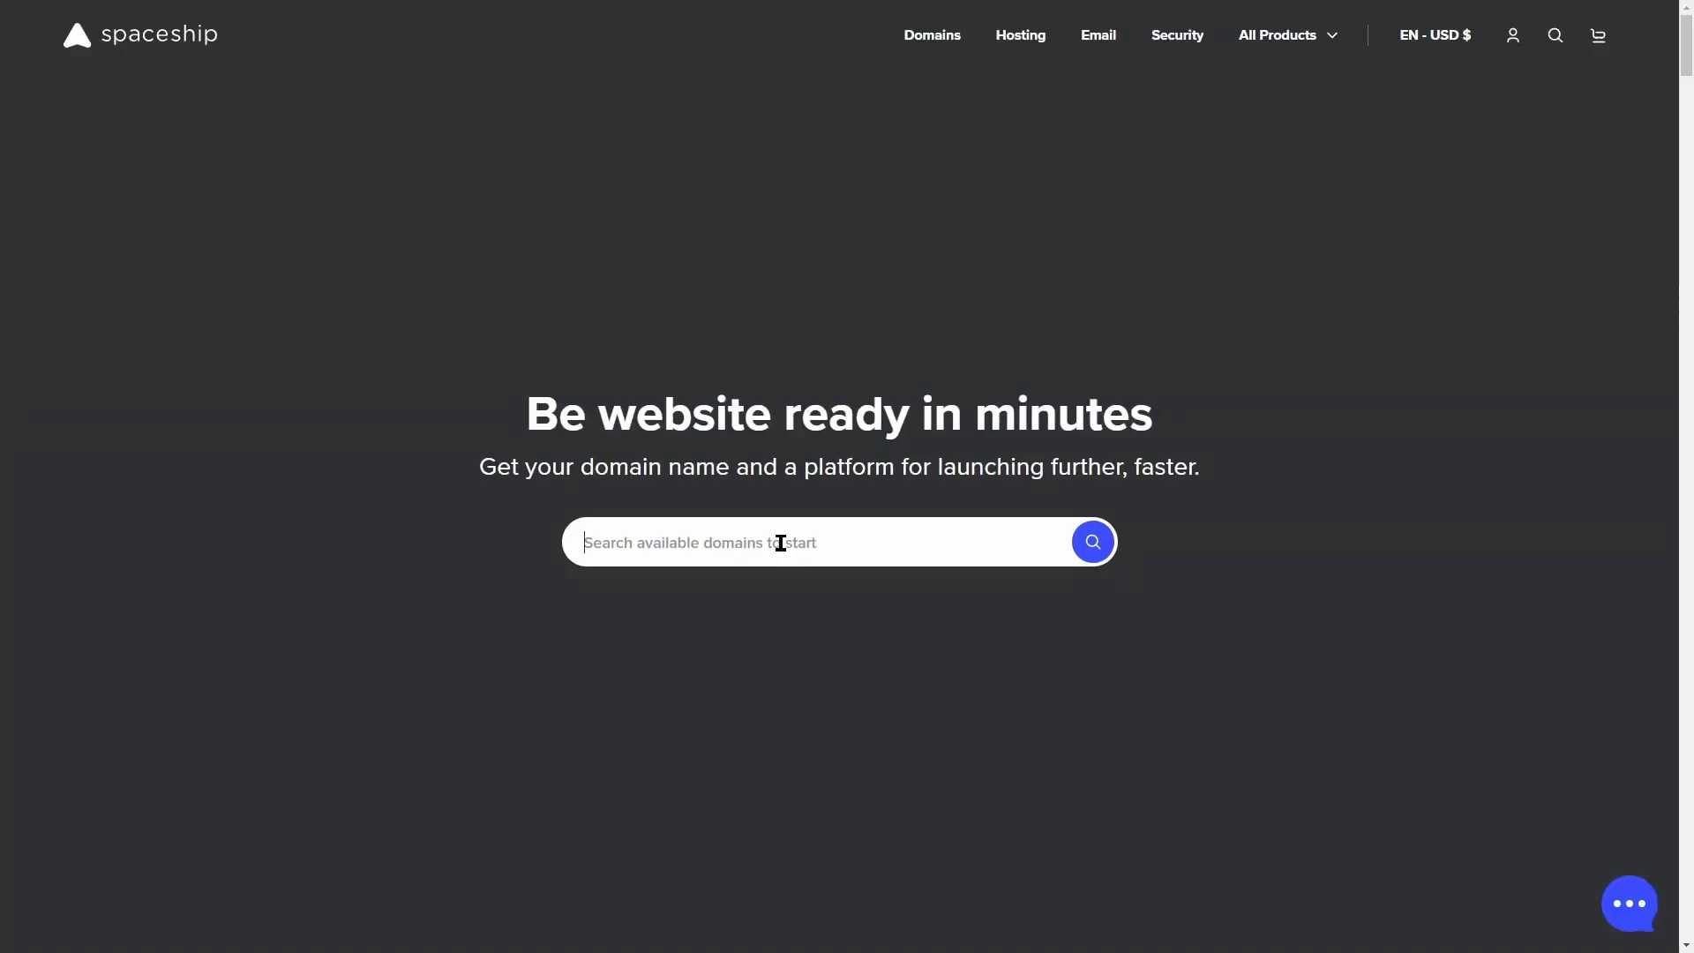
{"action": "type", "text": "https://tld-list.com/"}
{"action": "key", "text": "ctrl+a"}
{"action": "type", "text": "so"}
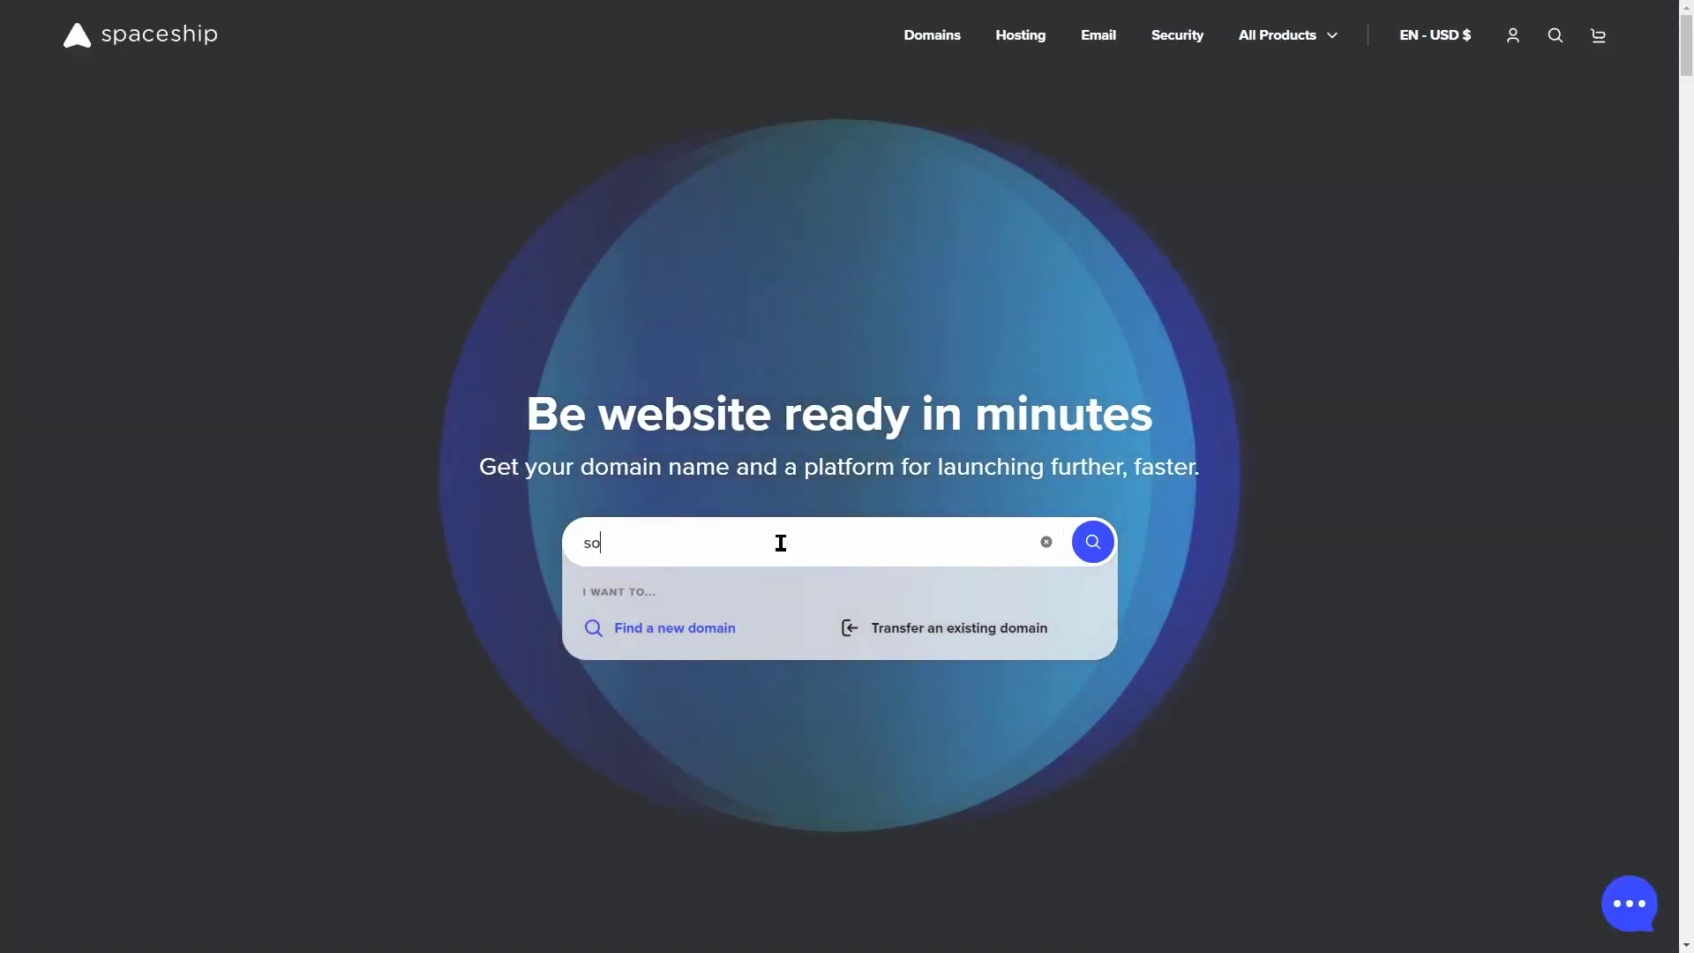
{"action": "type", "text": "mteacodes.com"}
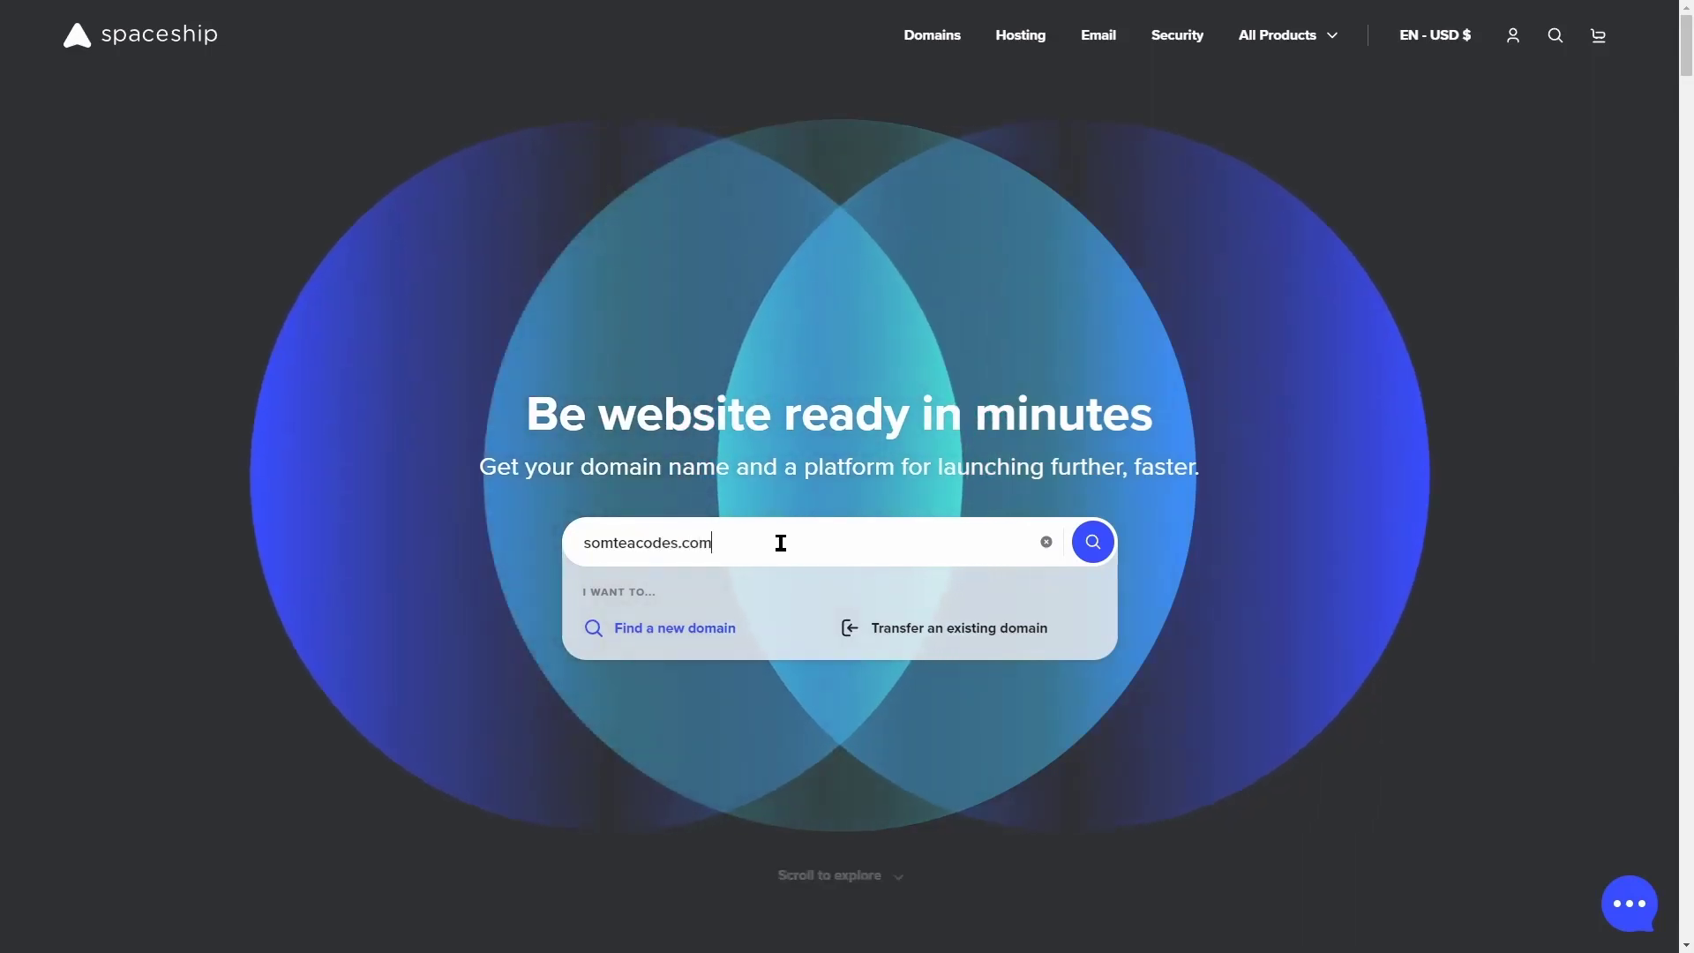
{"action": "key", "text": "Return"}
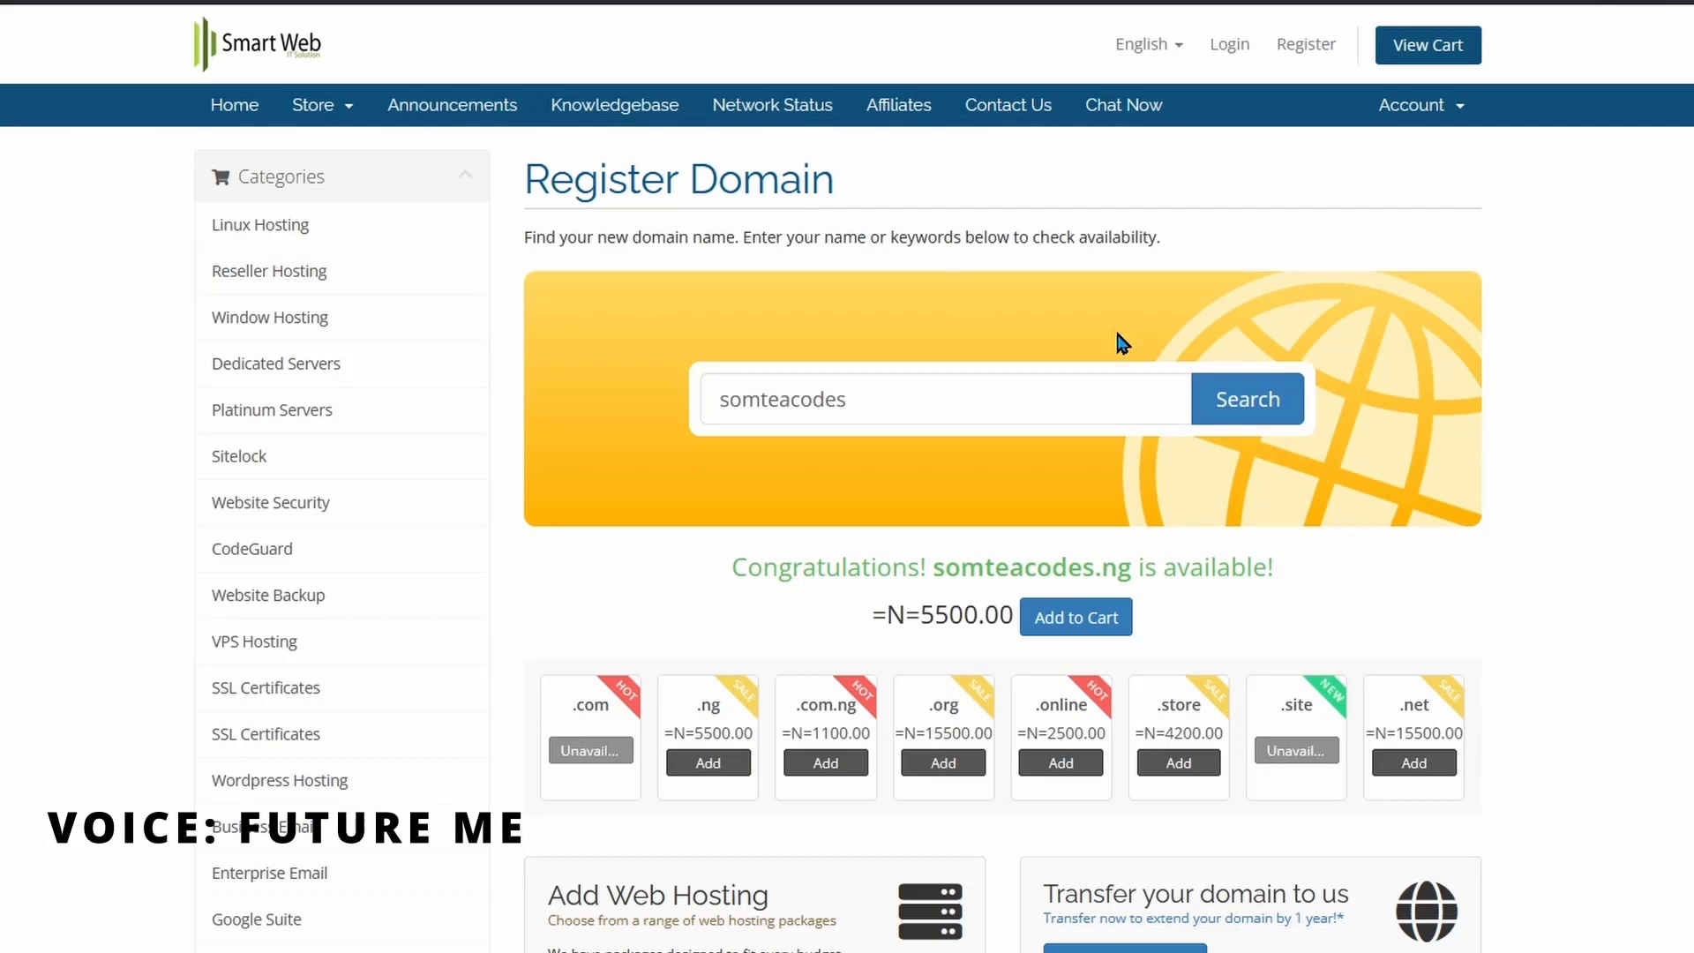
{"action": "scroll", "coordinate": [1095, 397], "scroll_direction": "down", "scroll_amount": 2}
{"action": "scroll", "coordinate": [1236, 618], "scroll_direction": "up", "scroll_amount": 2}
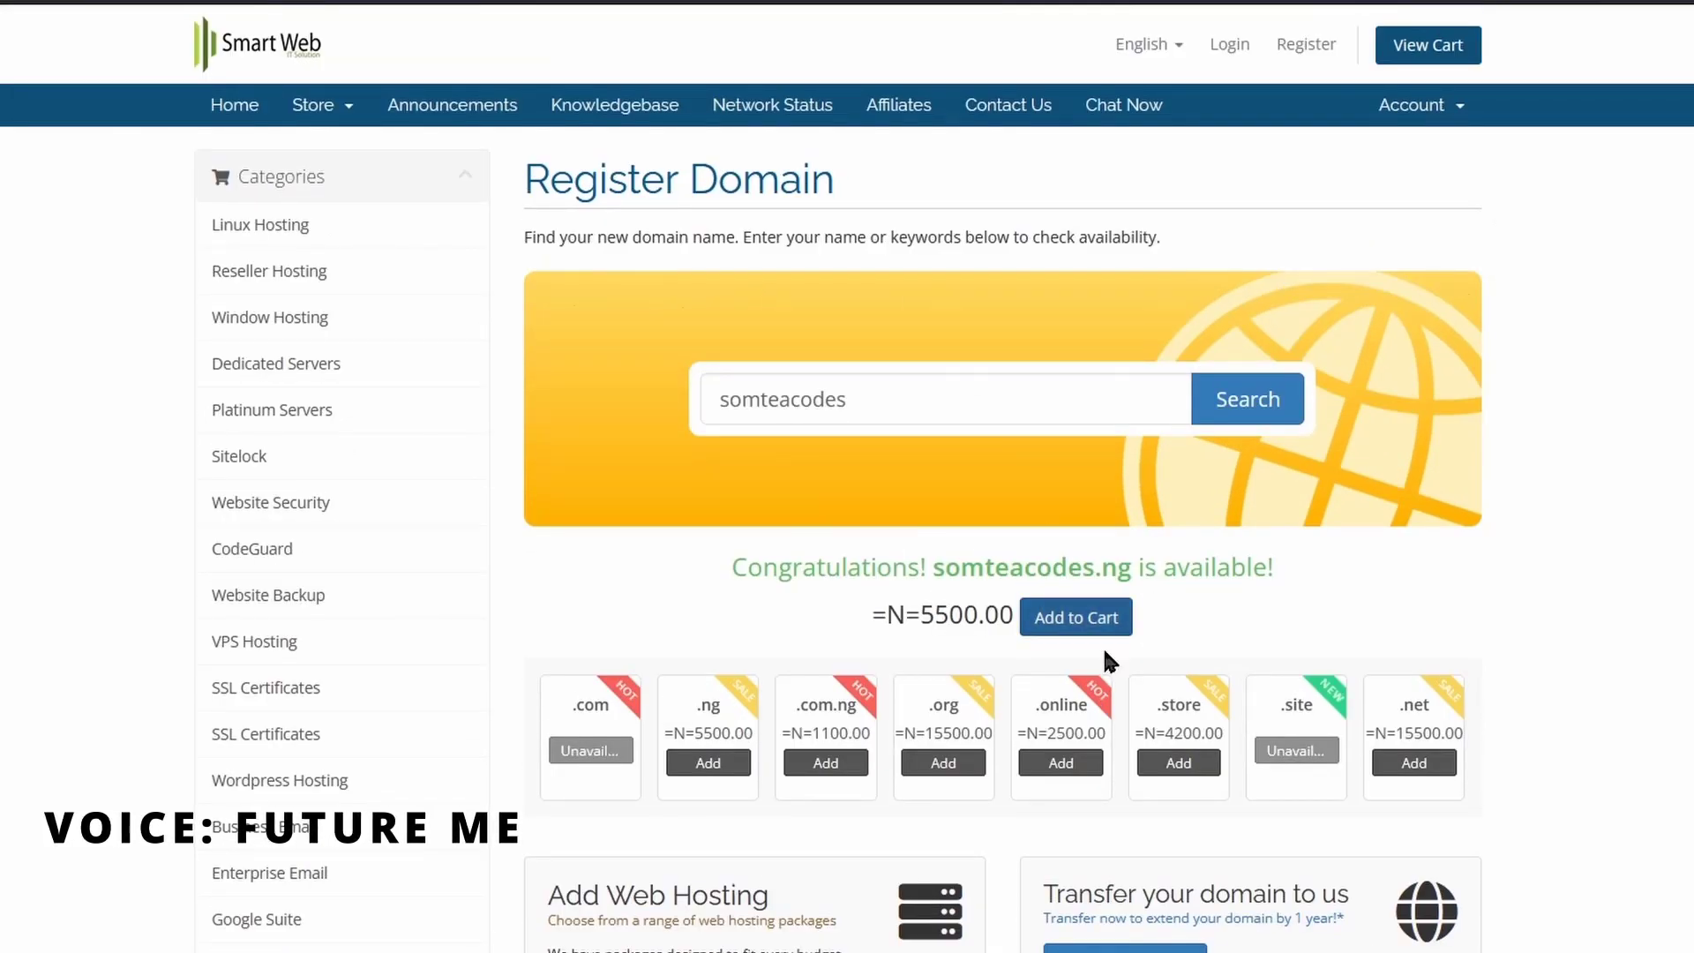
{"action": "scroll", "coordinate": [1108, 660], "scroll_direction": "down", "scroll_amount": 1}
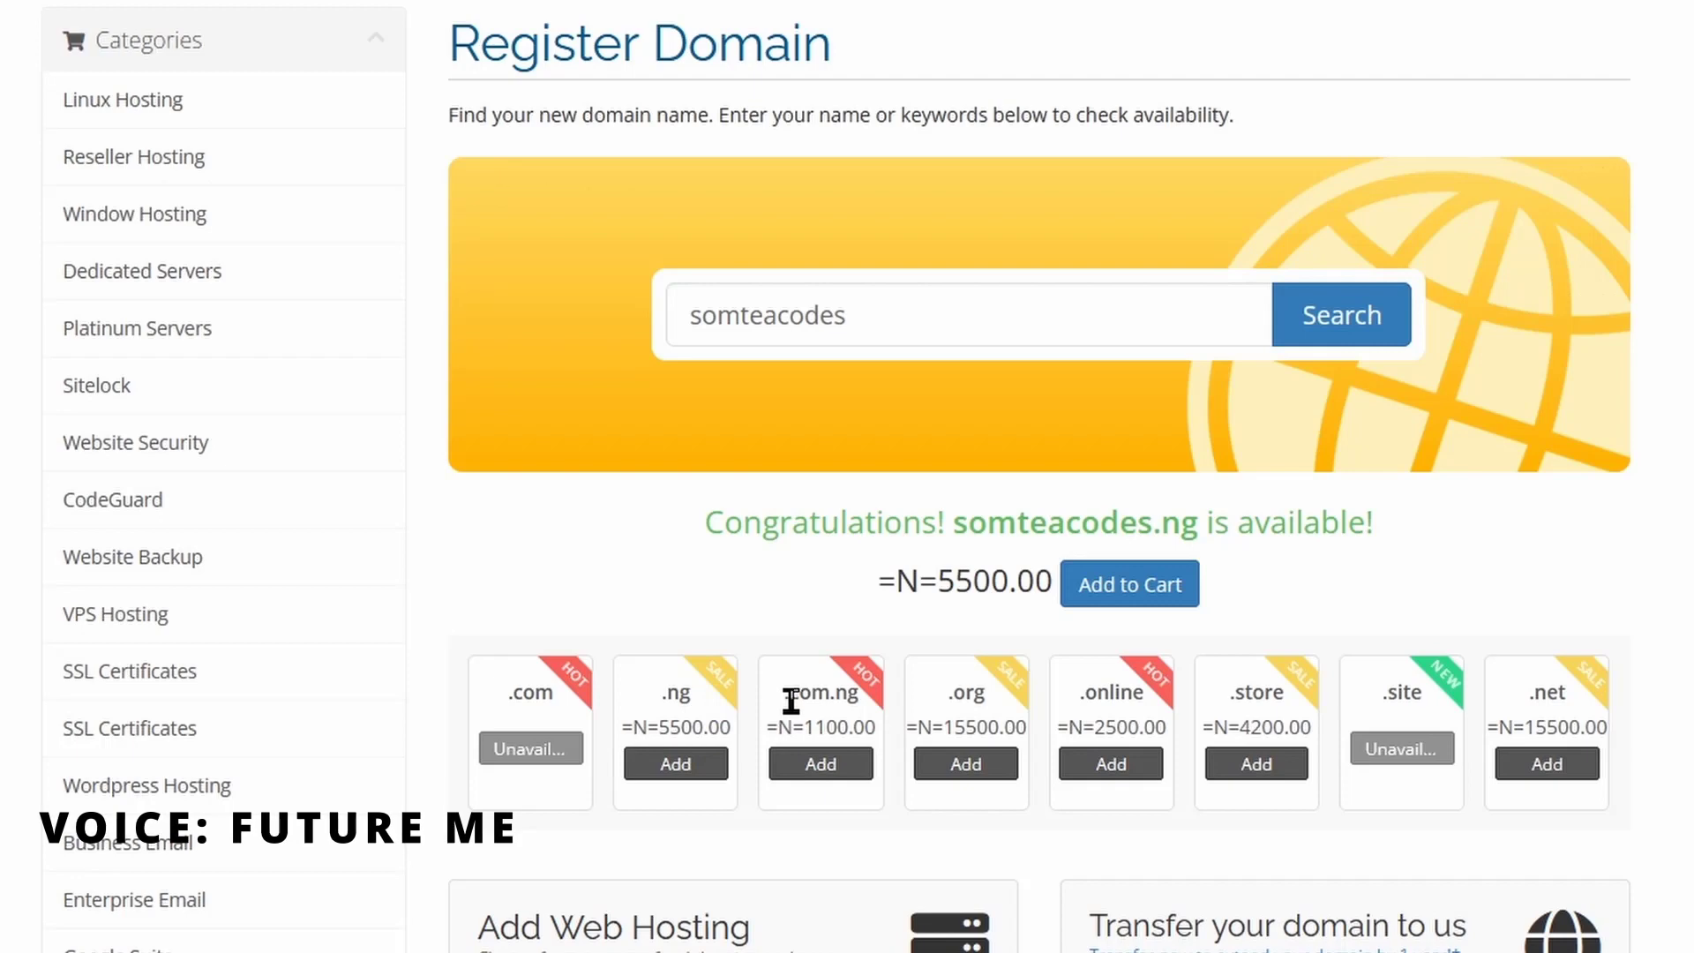
{"action": "left_click_drag", "start_coordinate": [788, 702], "coordinate": [816, 702]}
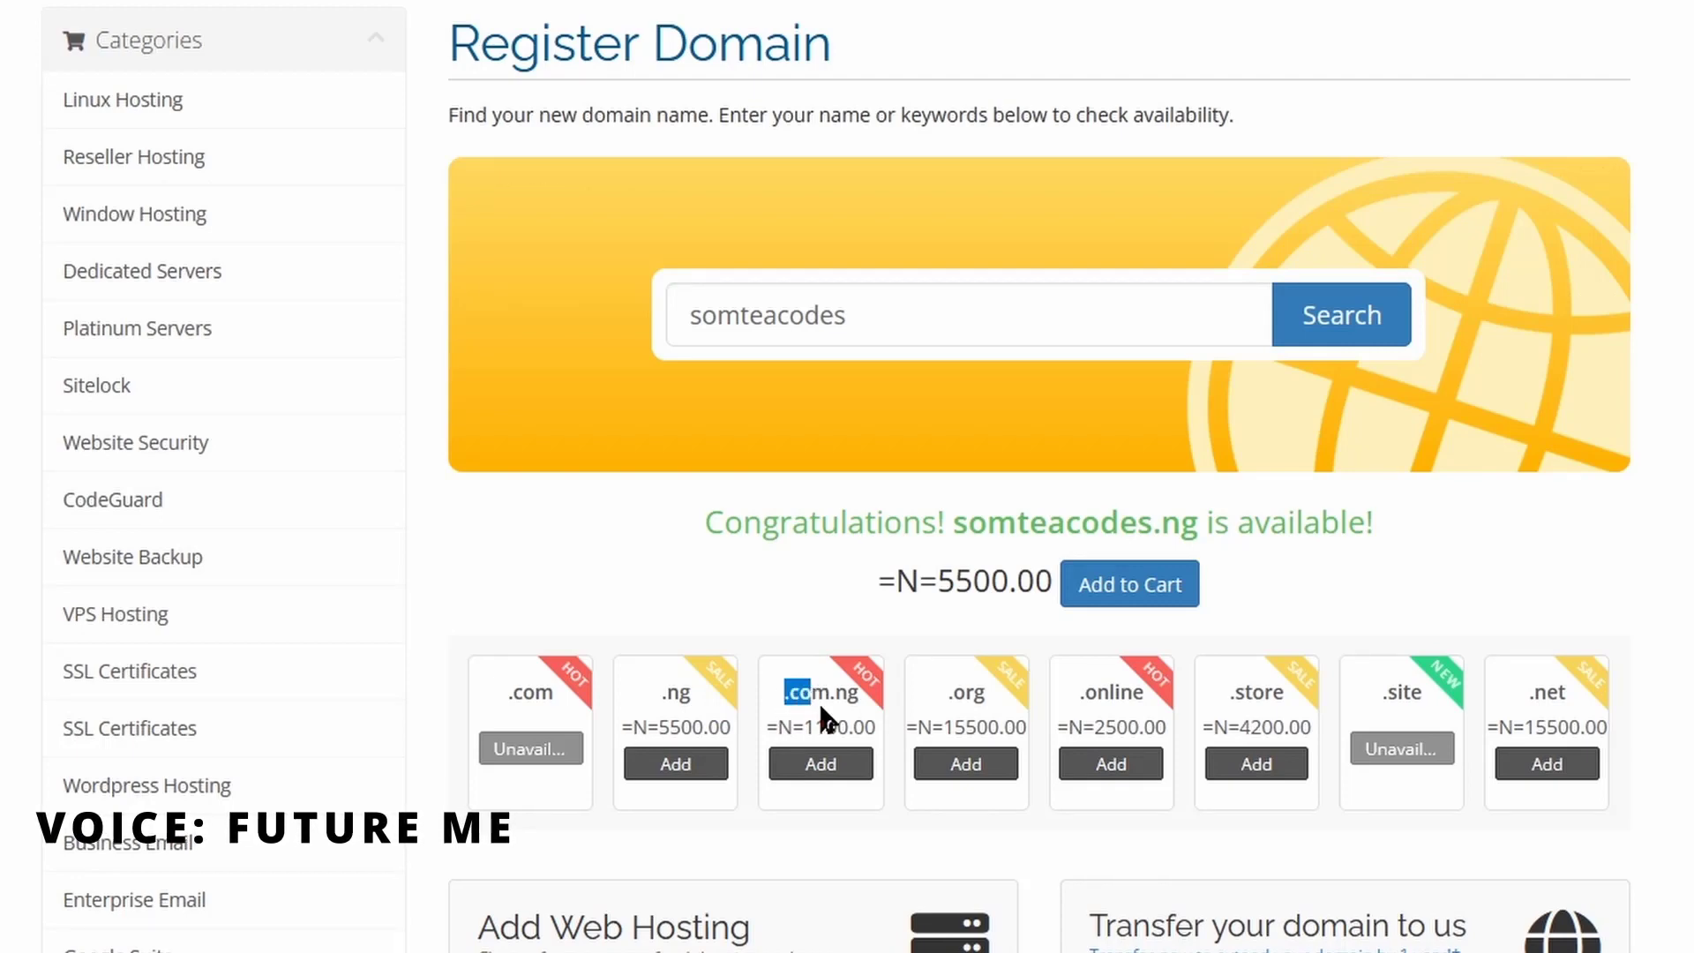
{"action": "left_click", "coordinate": [821, 707]}
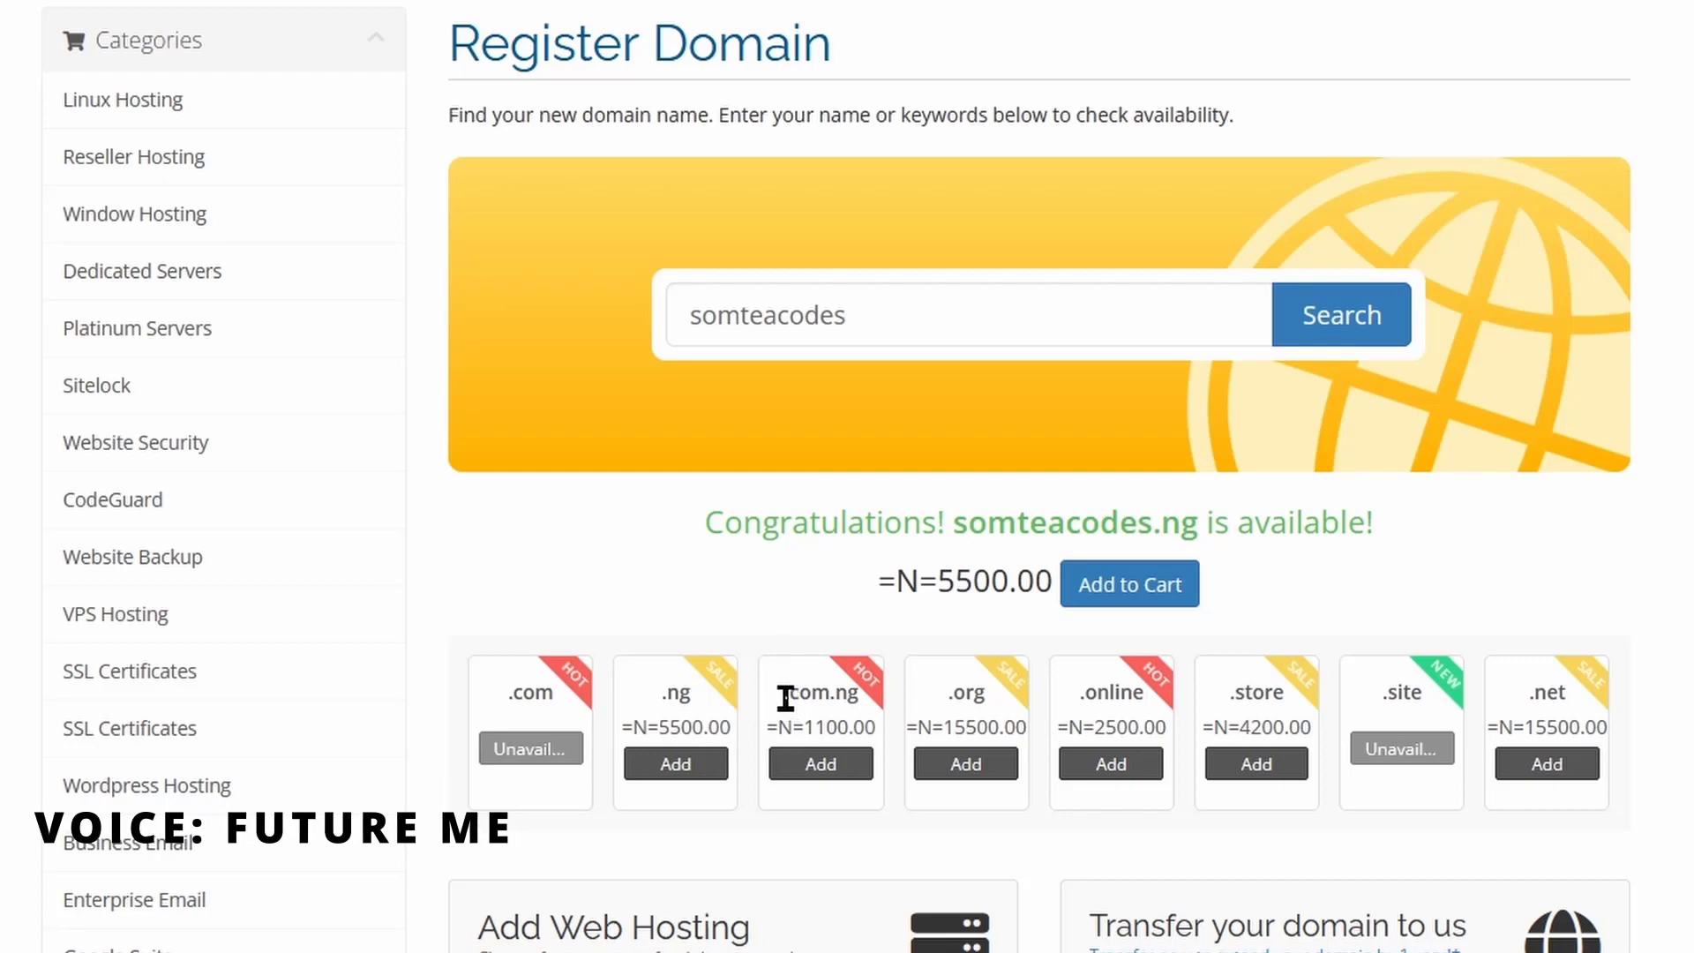
{"action": "left_click_drag", "start_coordinate": [785, 699], "coordinate": [816, 699]}
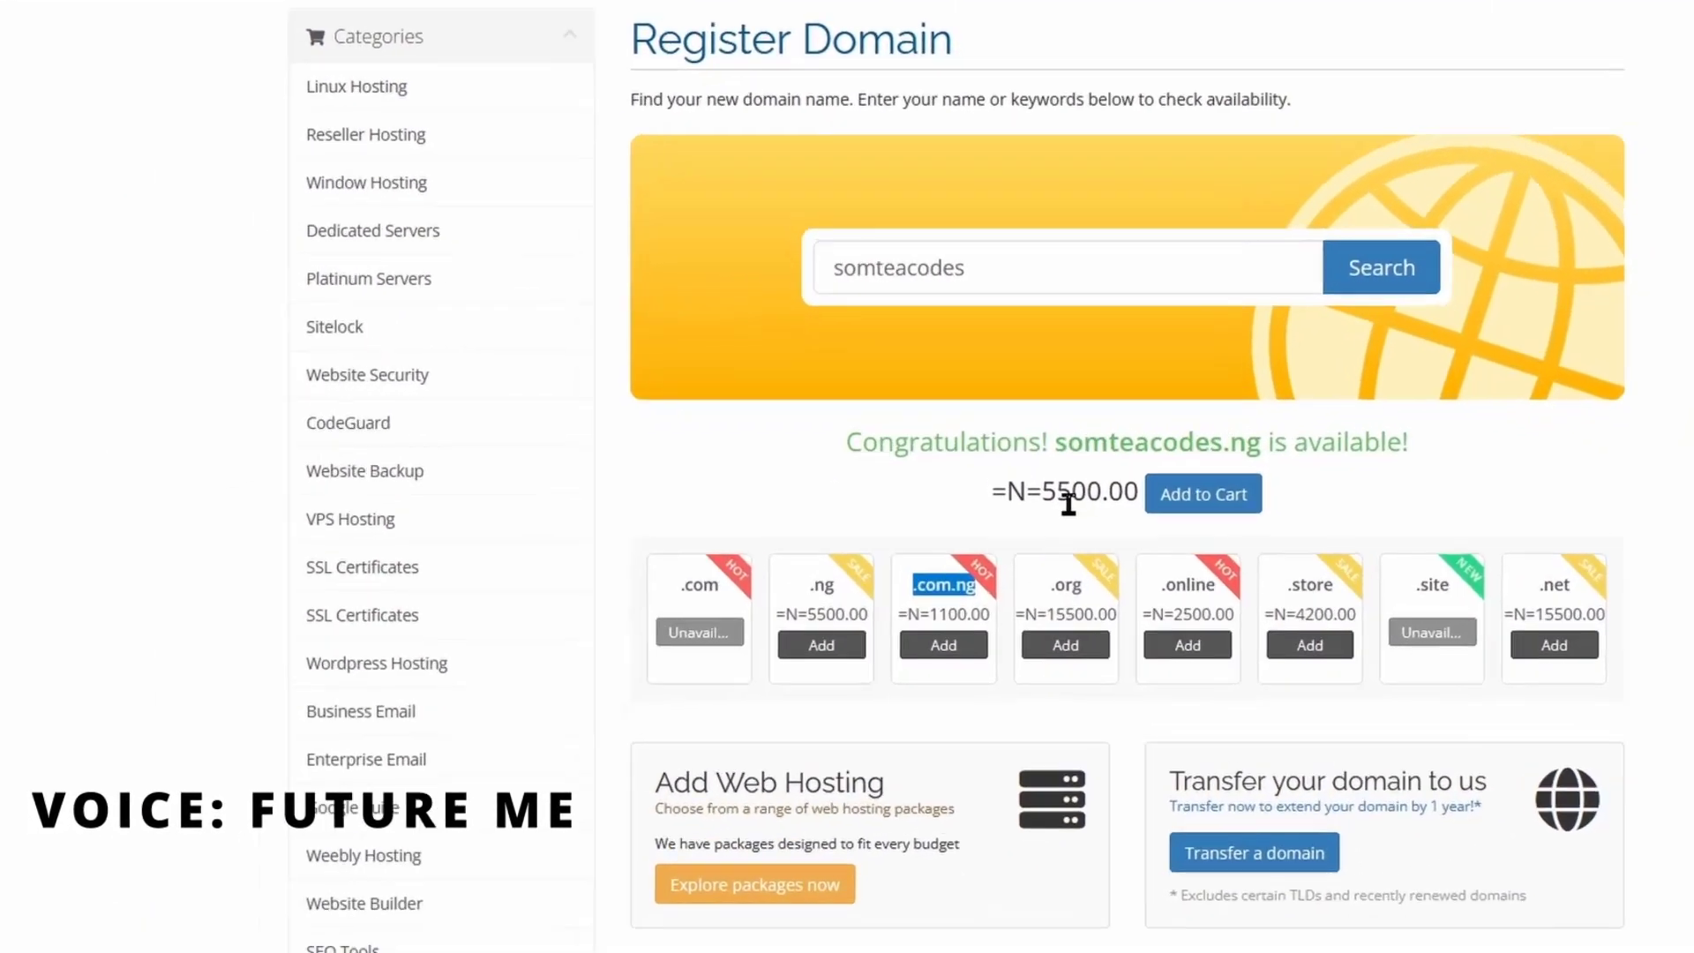
{"action": "scroll", "coordinate": [925, 557], "scroll_direction": "up", "scroll_amount": 1}
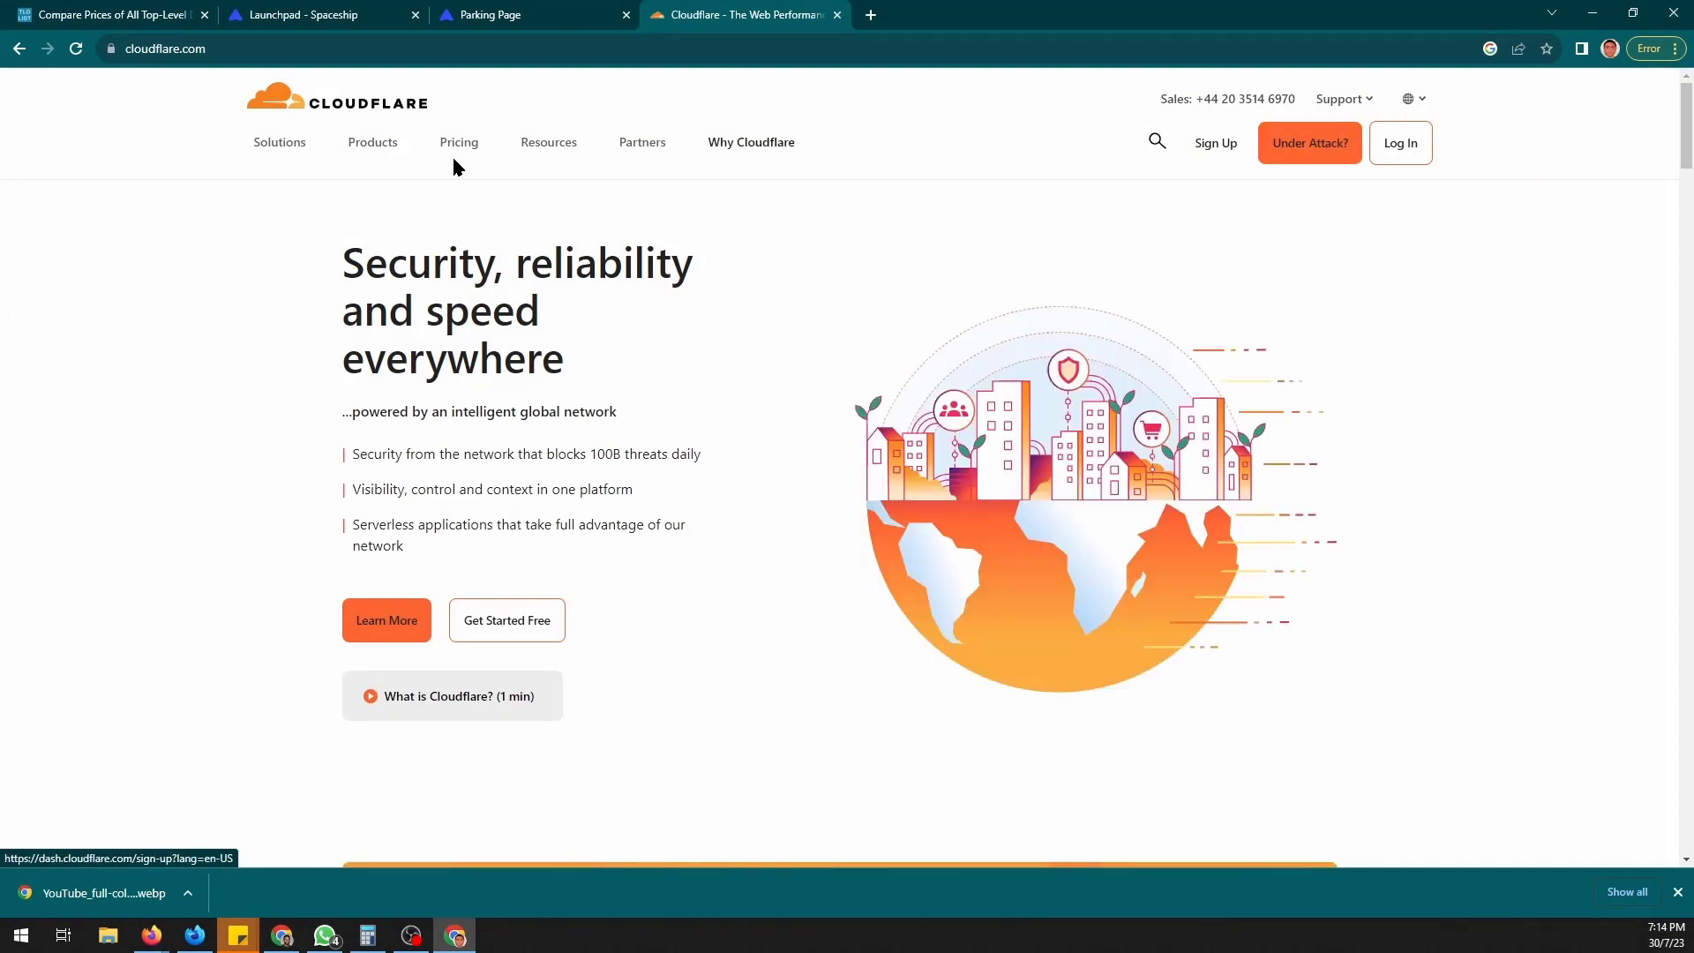
- Sign up for a new Cloudflare account using an email address and password
{"action": "left_click", "coordinate": [1224, 150]}
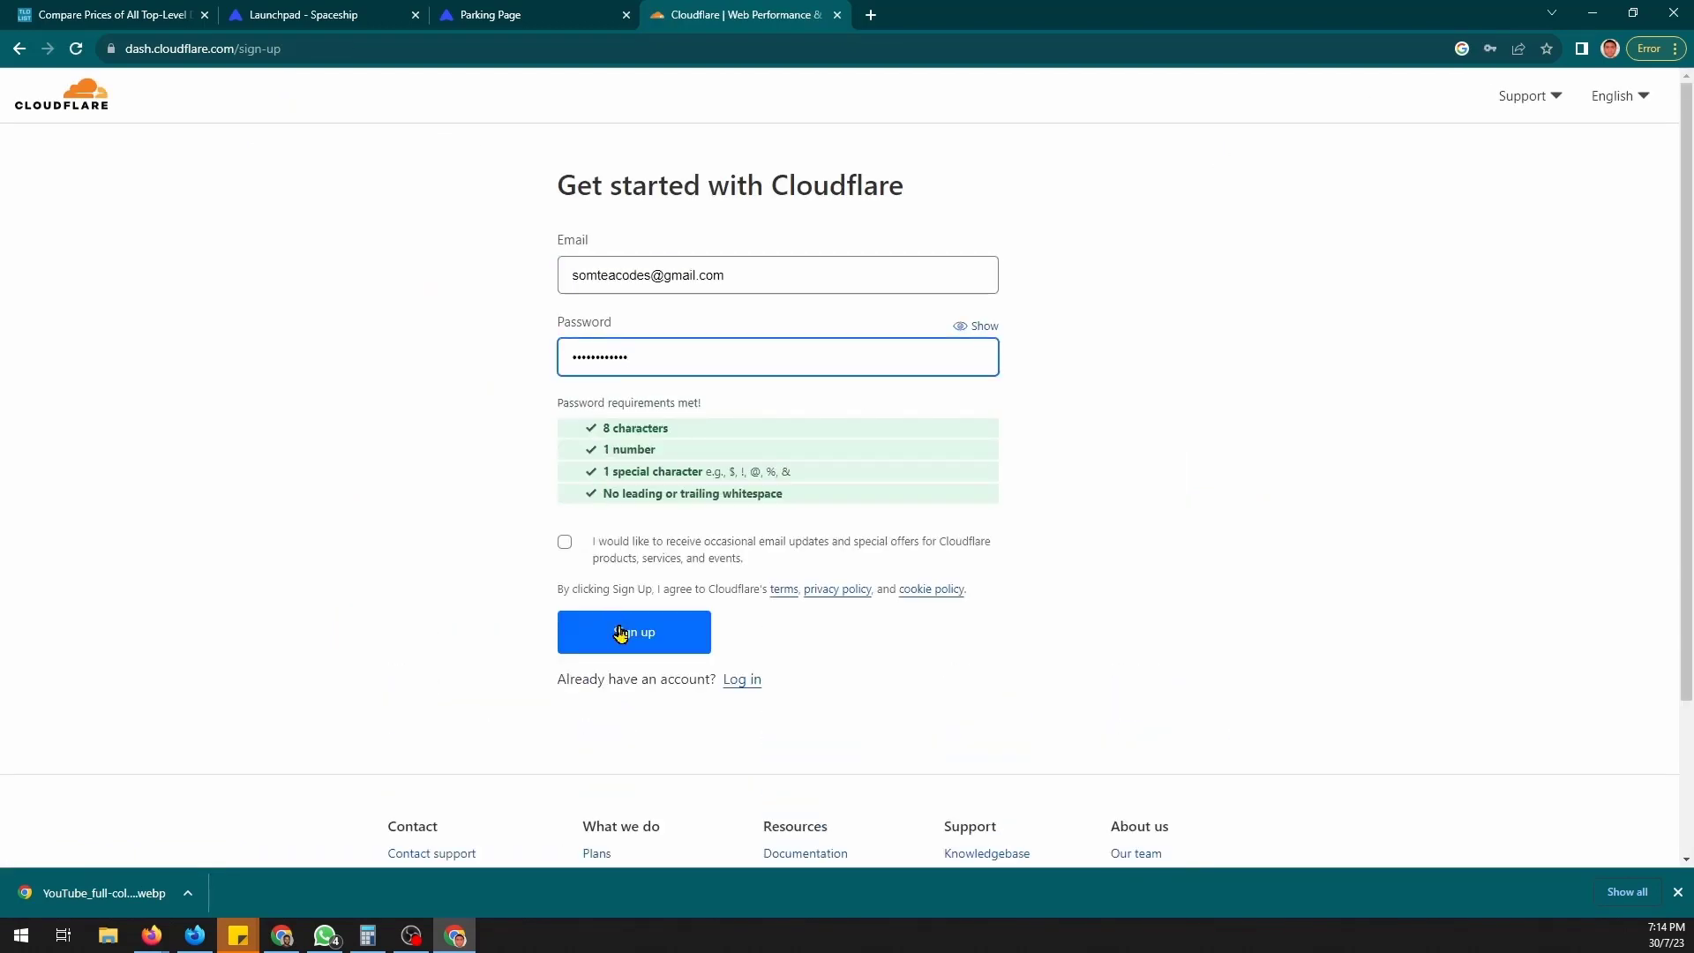
{"action": "left_click", "coordinate": [628, 647]}
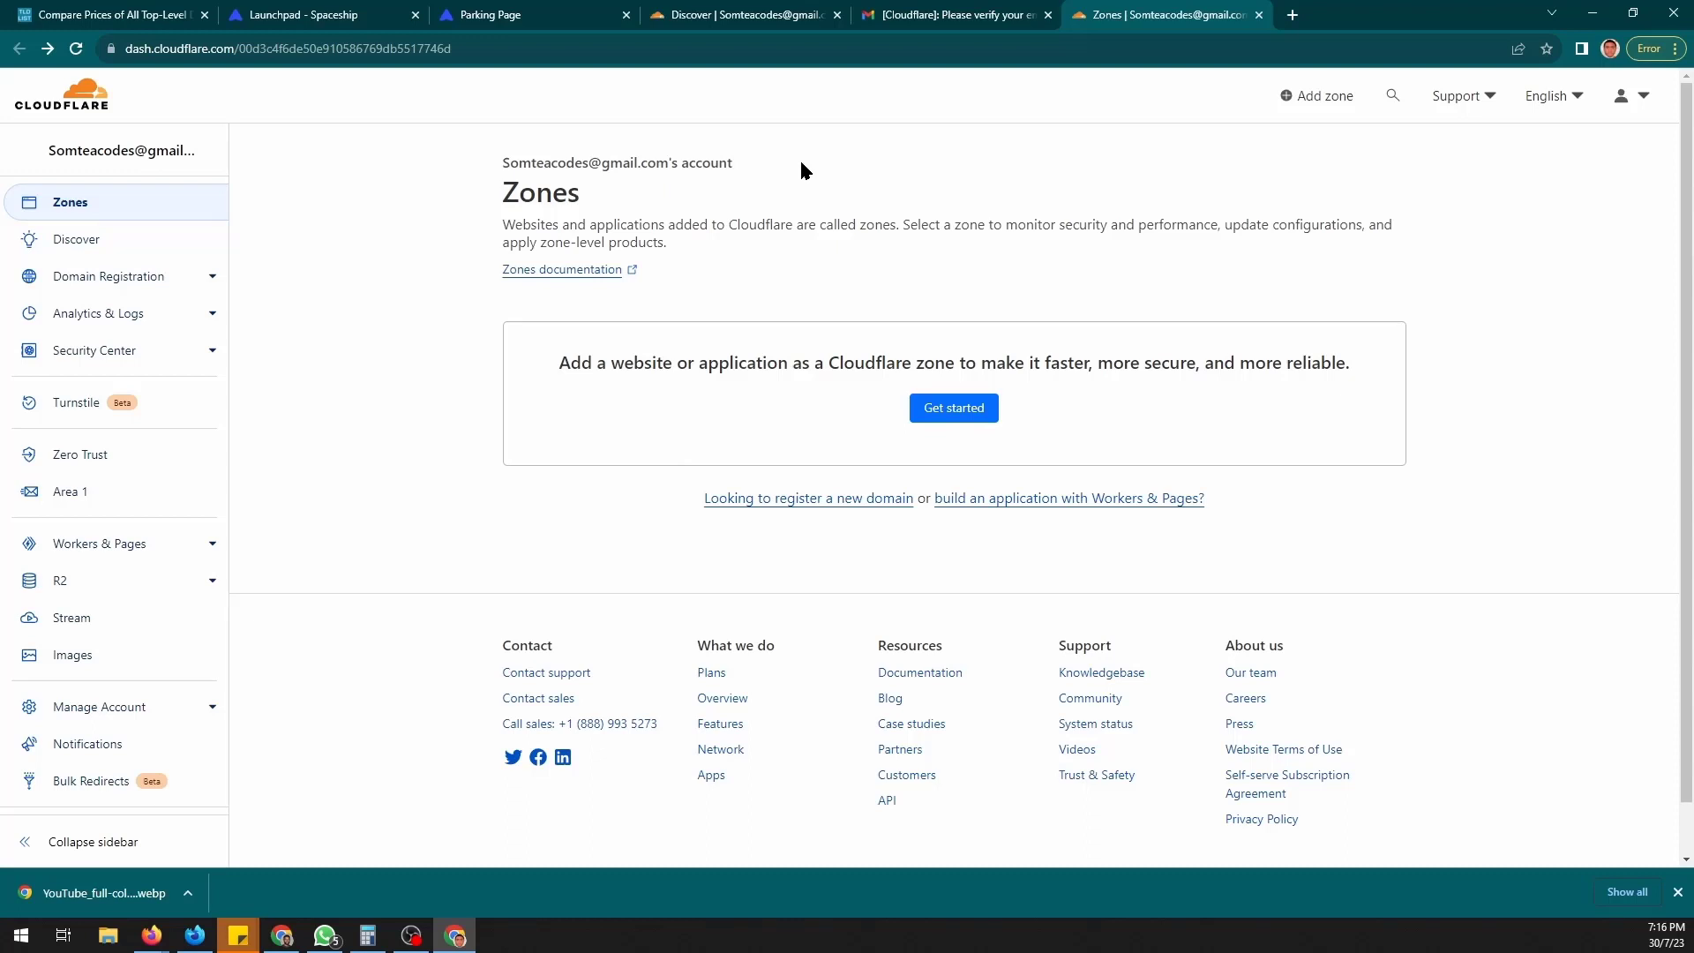
- Add somteacodes.com as a new Cloudflare zone and select the Free plan
{"action": "left_click", "coordinate": [1314, 102]}
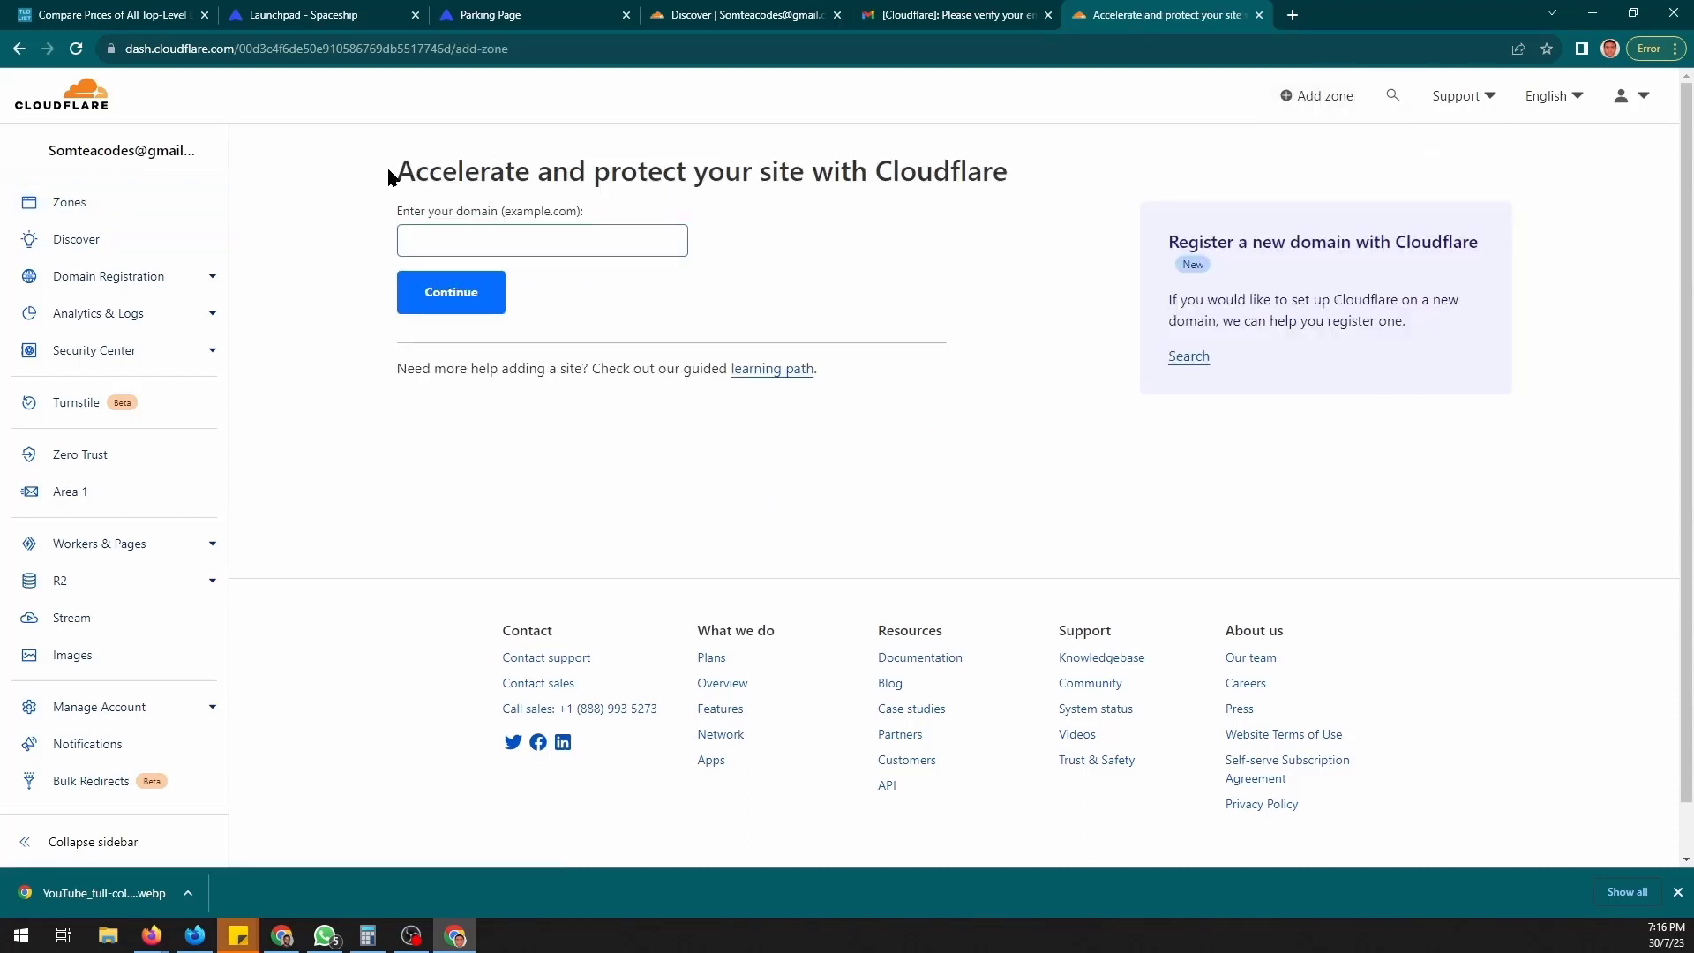
{"action": "left_click", "coordinate": [495, 239]}
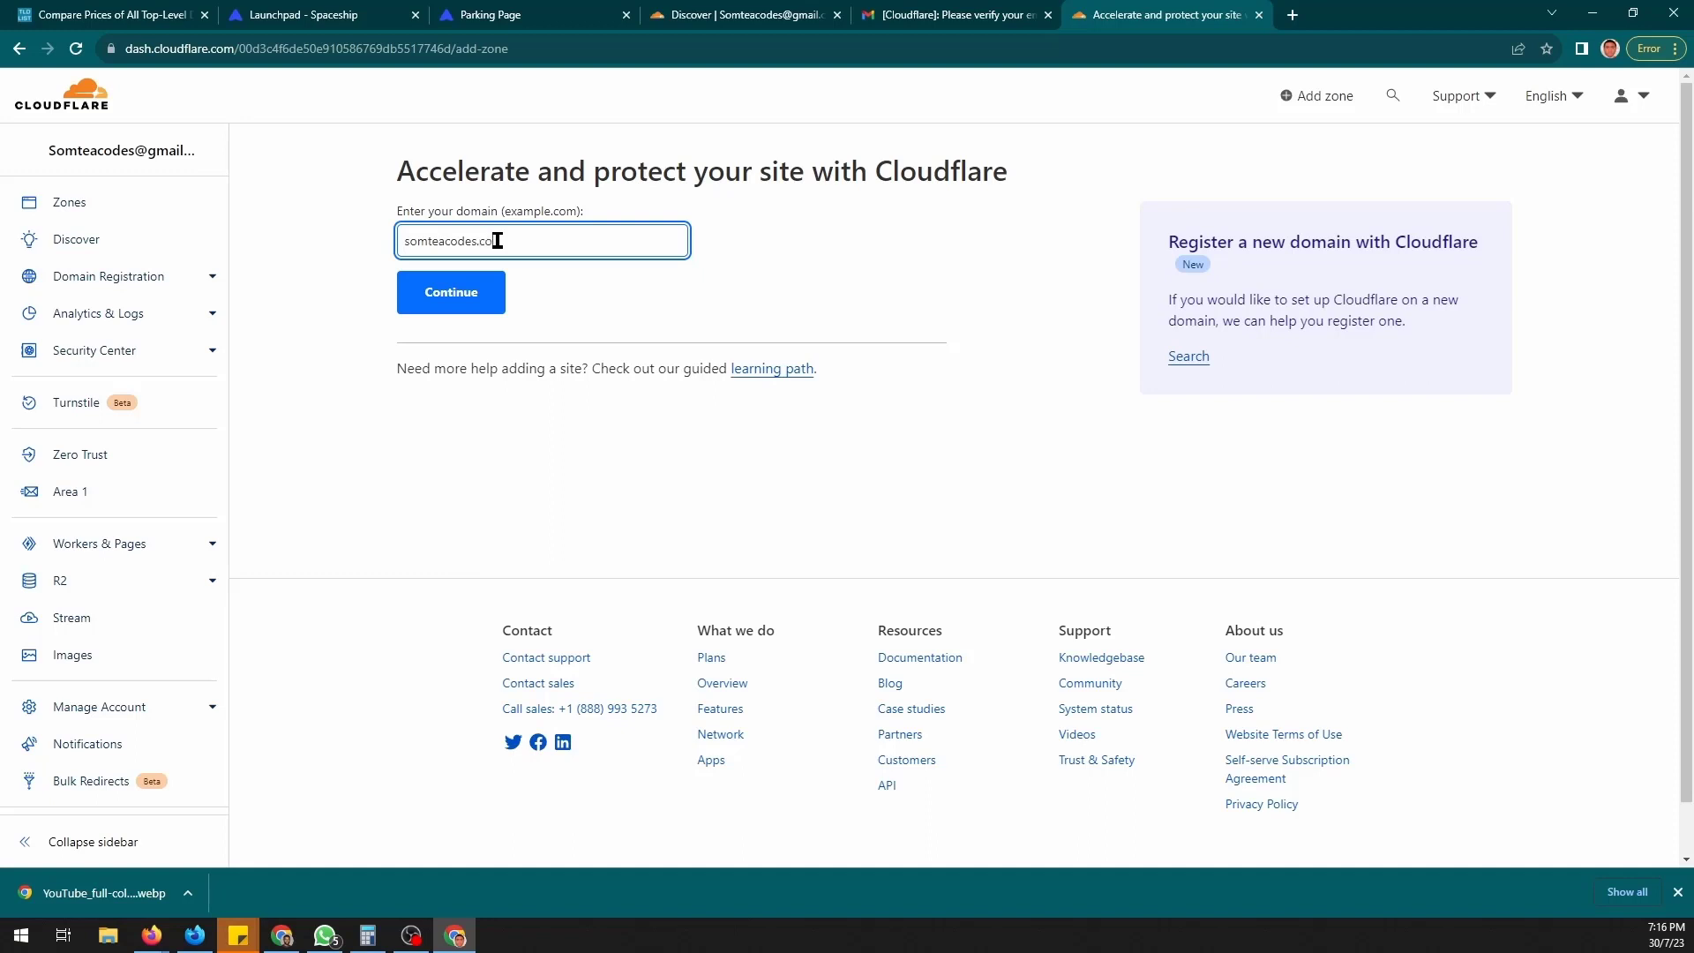
{"action": "left_click", "coordinate": [465, 303]}
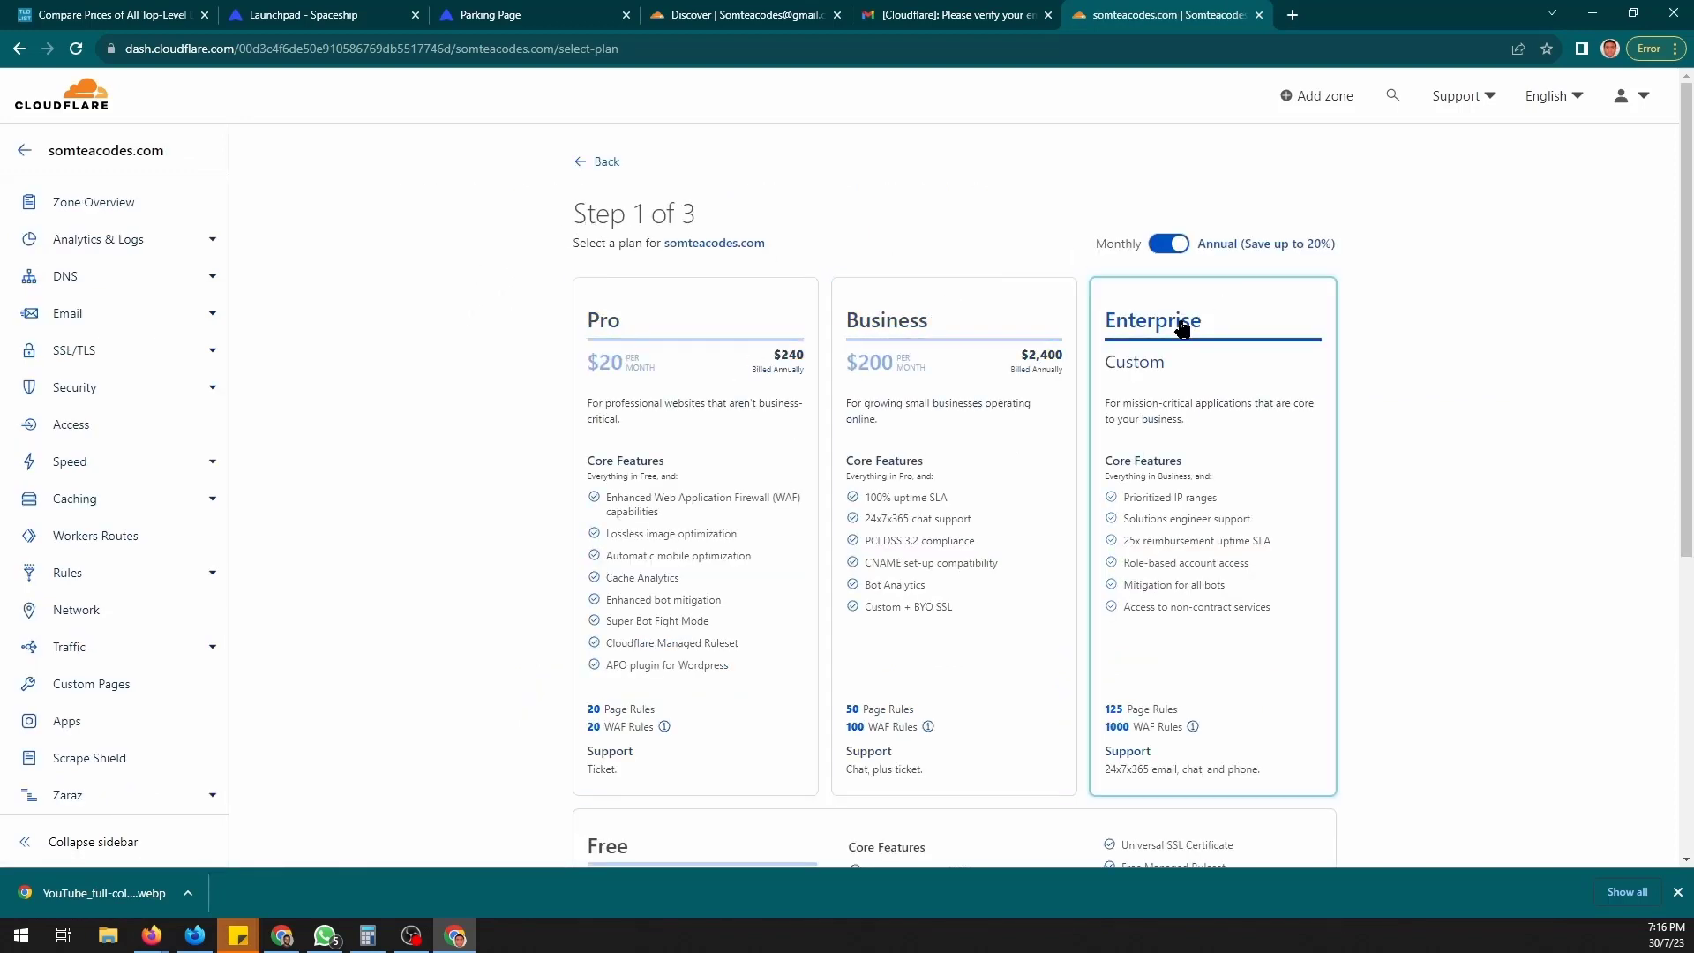
{"action": "scroll", "coordinate": [1179, 320], "scroll_direction": "down", "scroll_amount": 6}
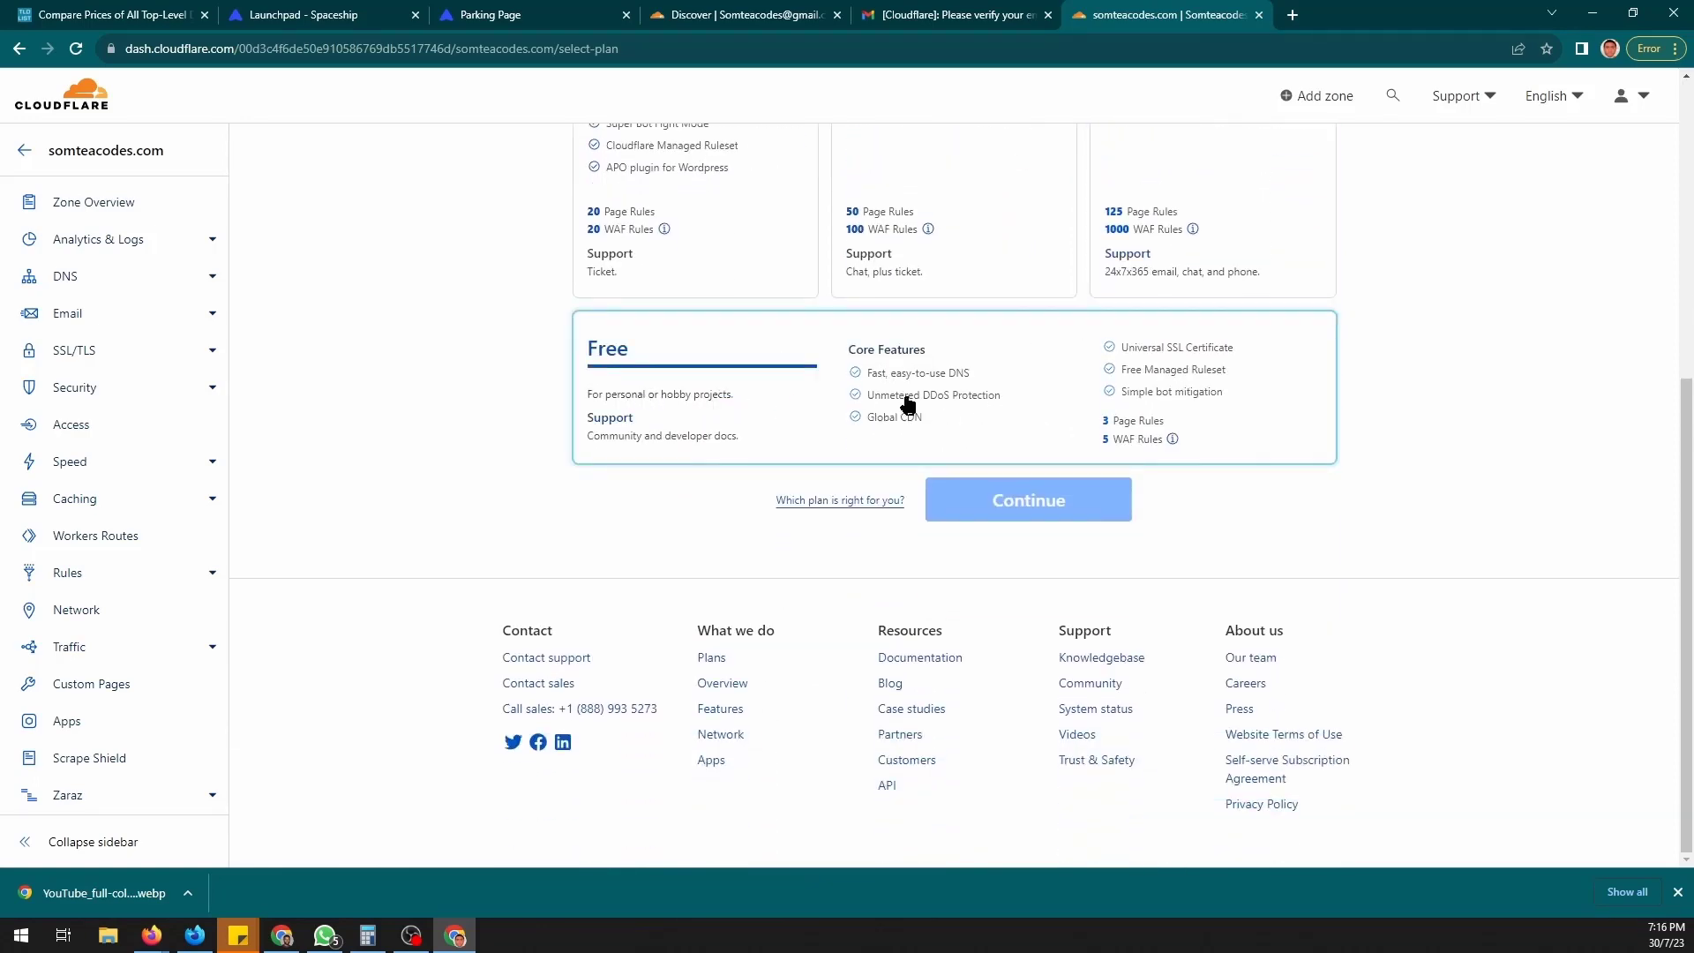
{"action": "left_click", "coordinate": [1018, 395]}
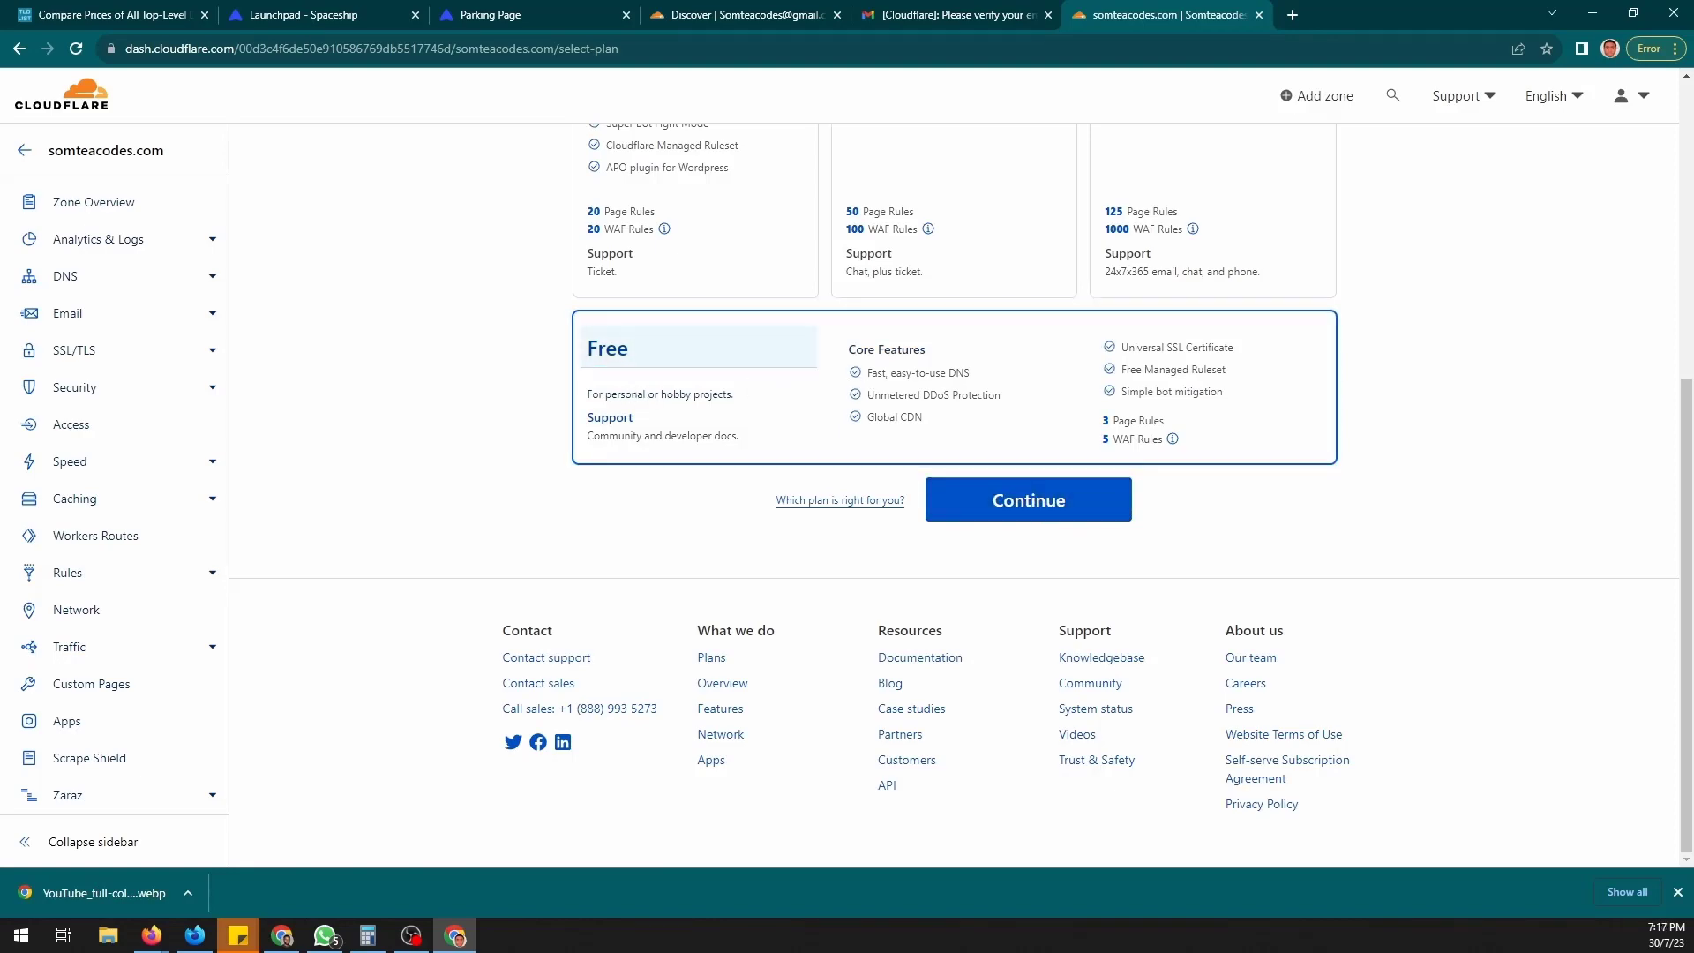
{"action": "left_click", "coordinate": [1028, 500]}
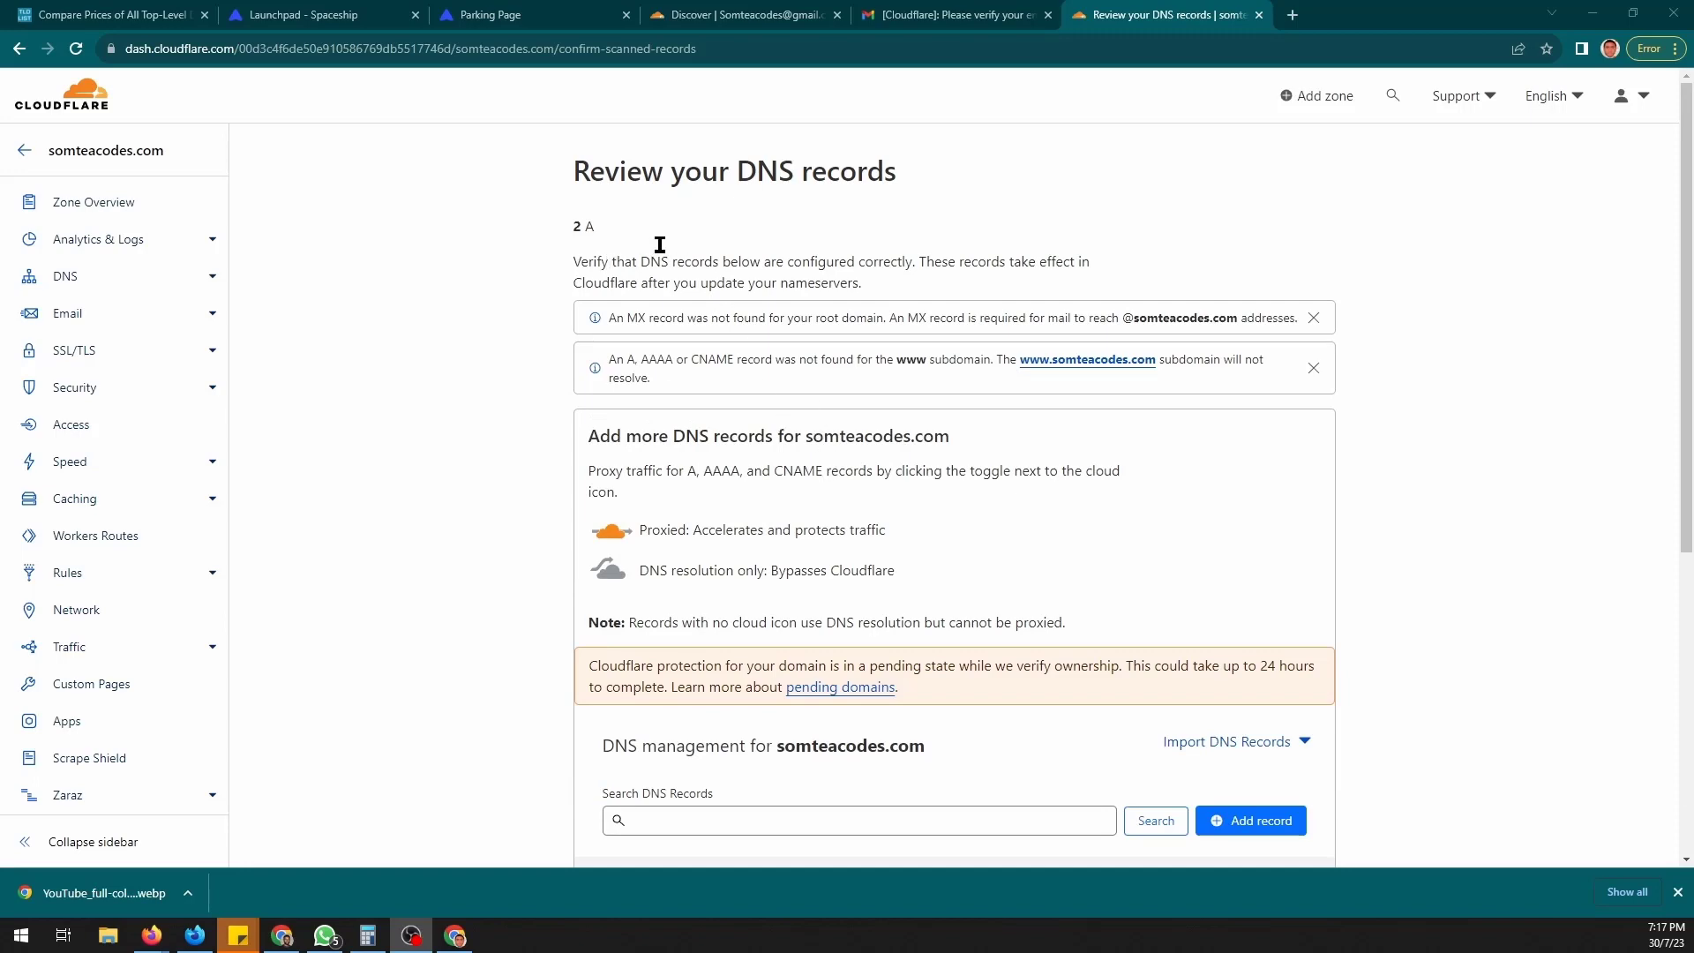
- Copy the nameservers adaline.ns.cloudflare.com and igor.ns.cloudflare.com from Cloudflare's instructions
{"action": "left_click", "coordinate": [660, 244]}
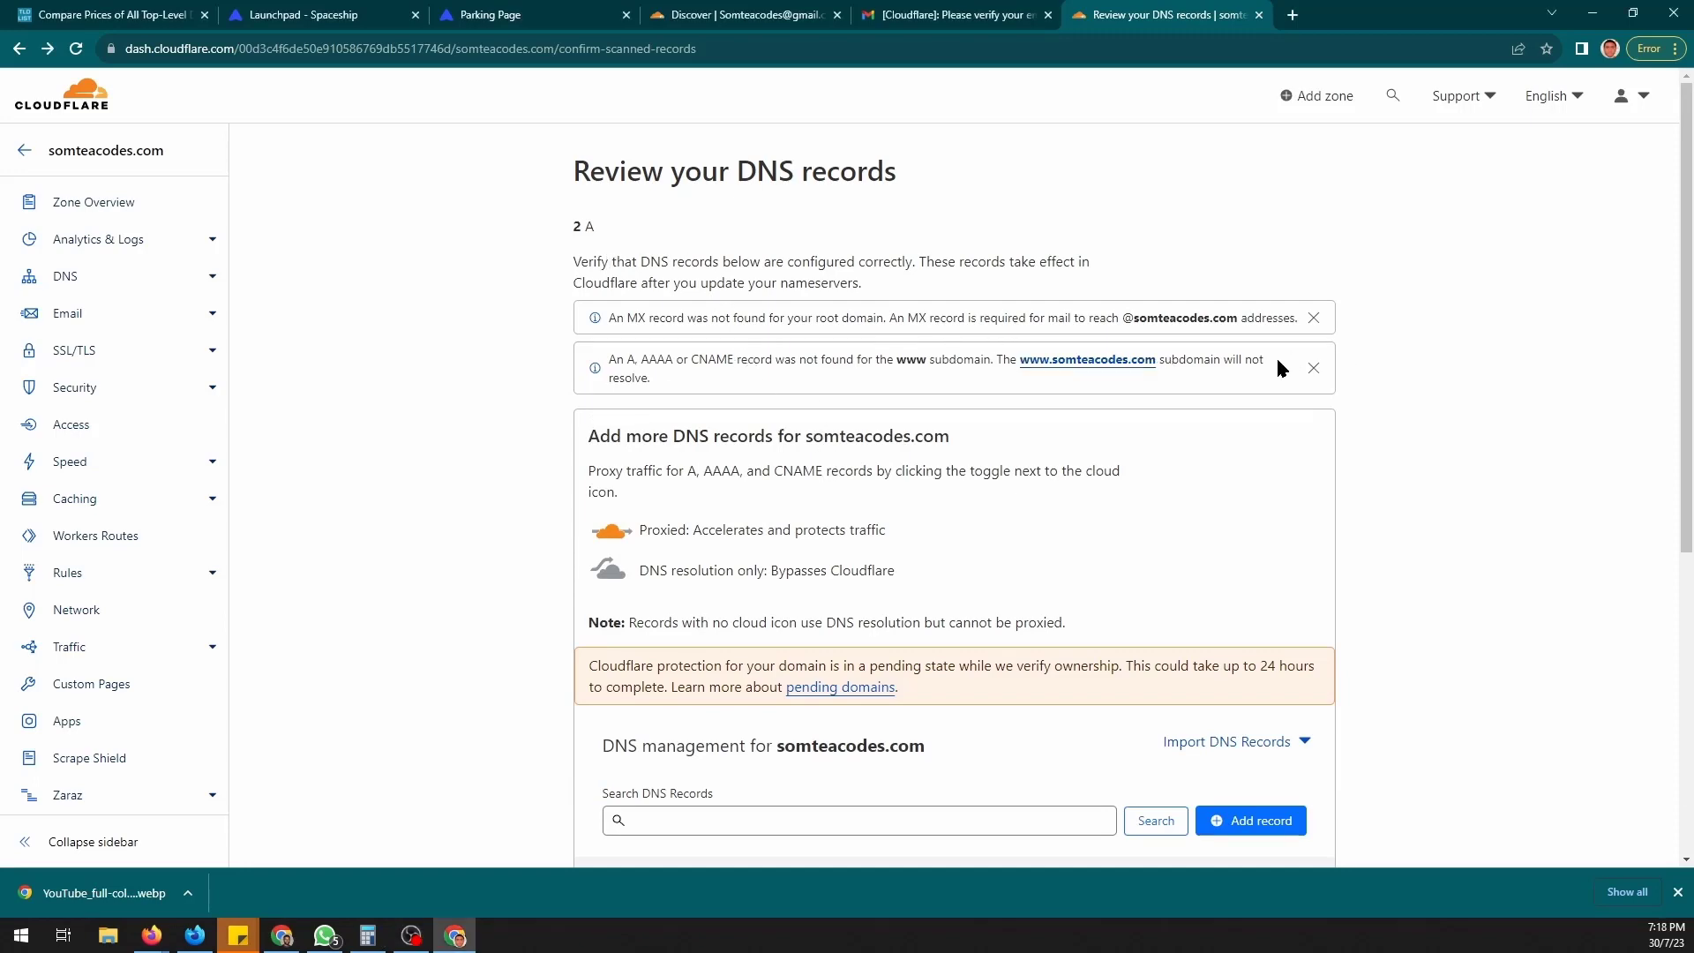
{"action": "scroll", "coordinate": [992, 366], "scroll_direction": "down", "scroll_amount": 4}
{"action": "mouse_move", "coordinate": [590, 558]}
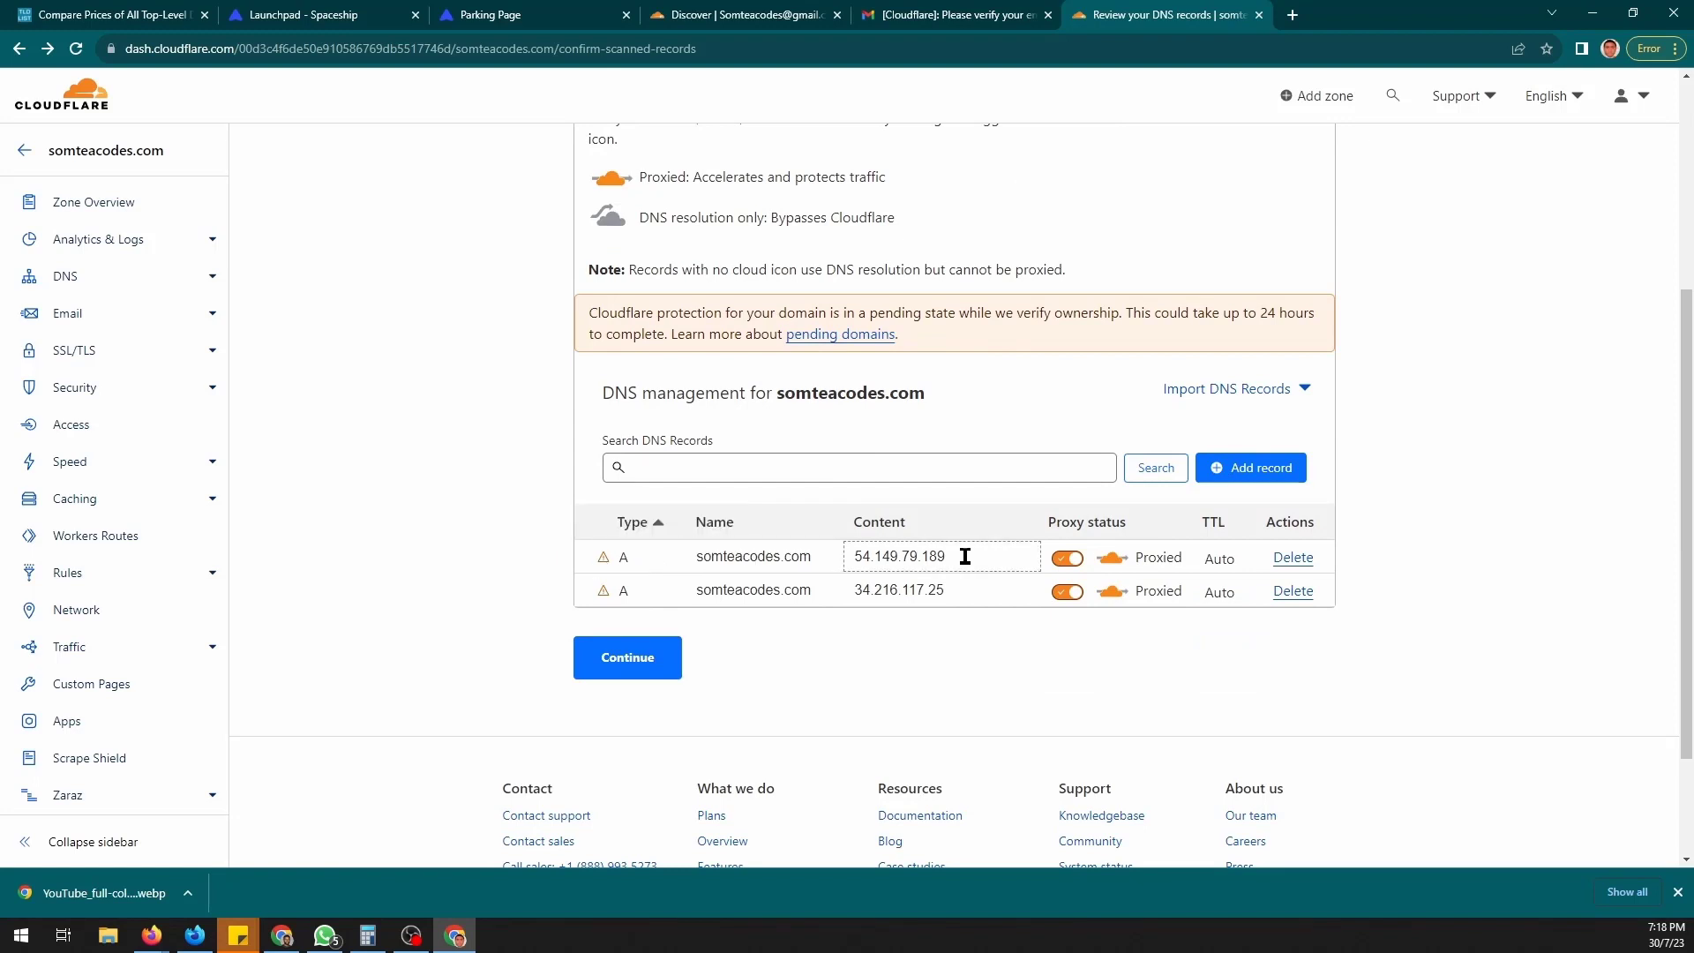
{"action": "scroll", "coordinate": [918, 489], "scroll_direction": "down", "scroll_amount": 1}
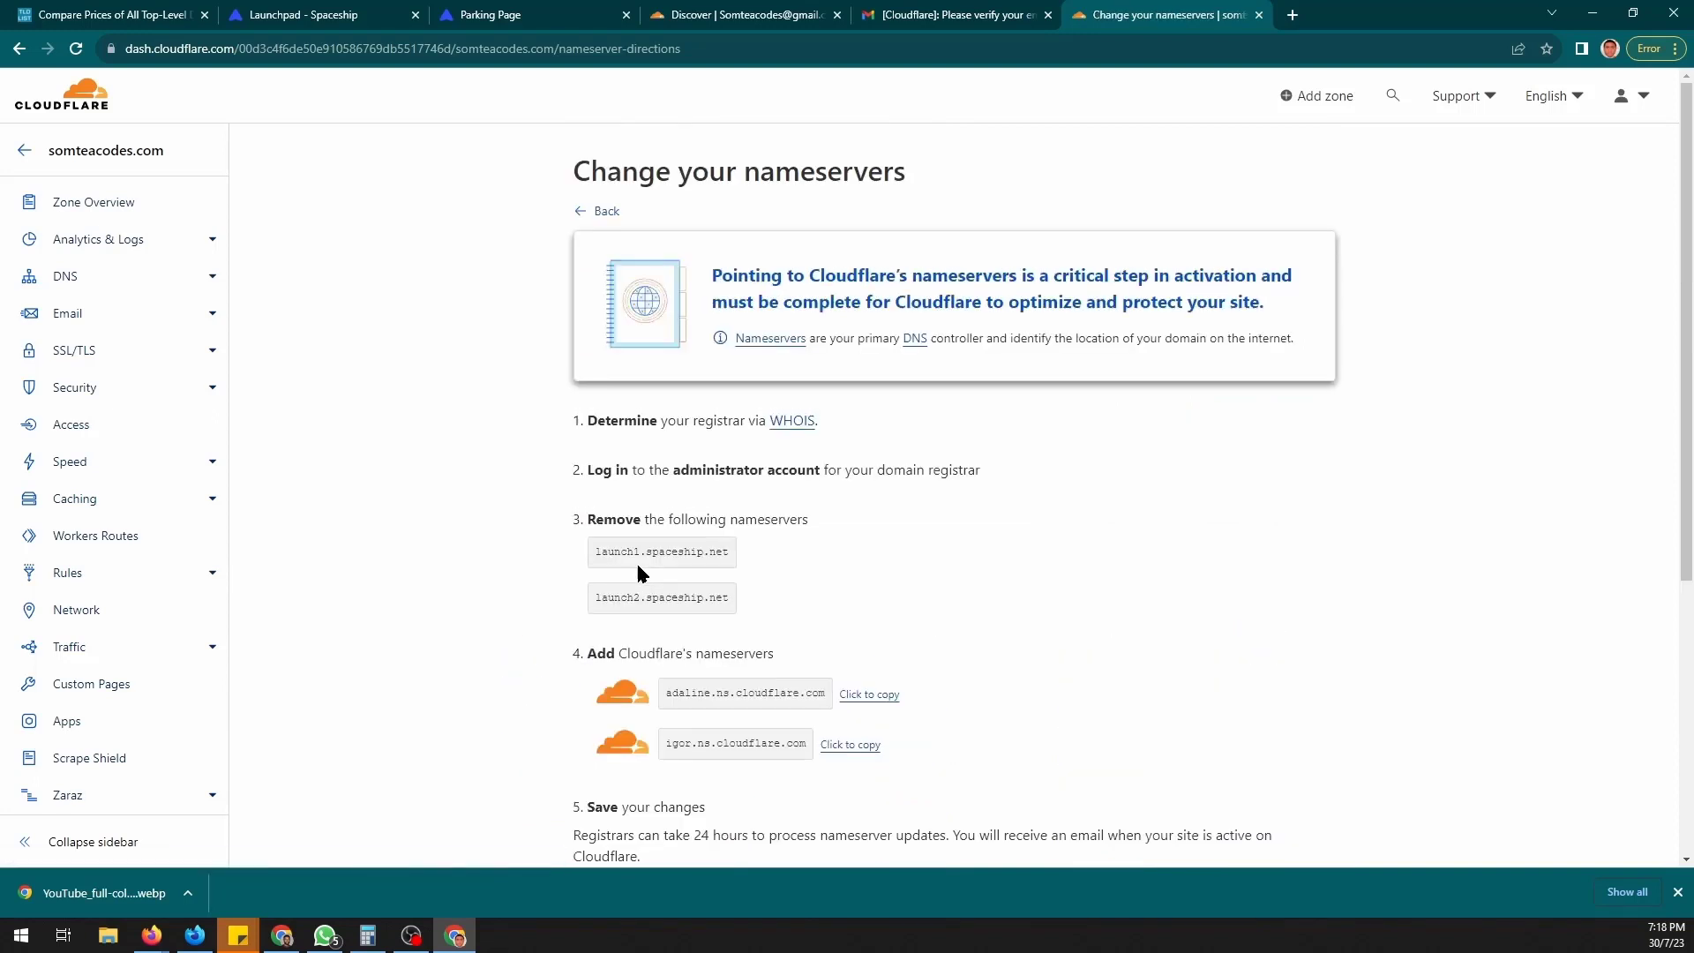
{"action": "scroll", "coordinate": [637, 571], "scroll_direction": "down", "scroll_amount": 1}
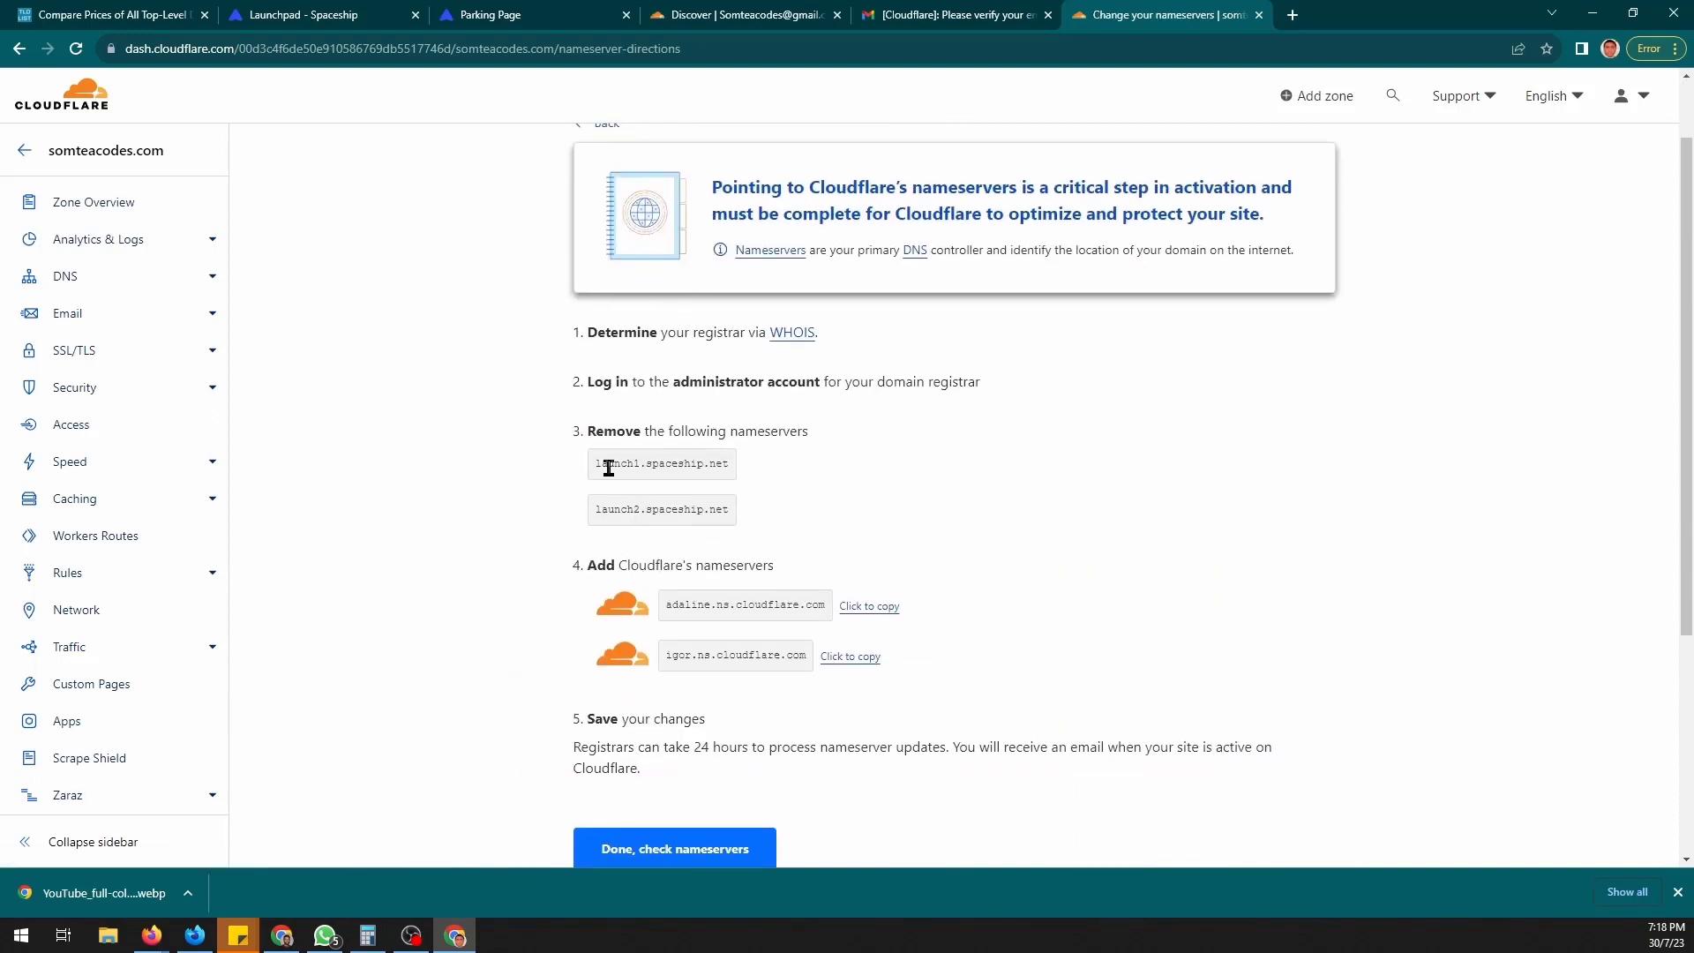
{"action": "scroll", "coordinate": [609, 467], "scroll_direction": "up", "scroll_amount": 1}
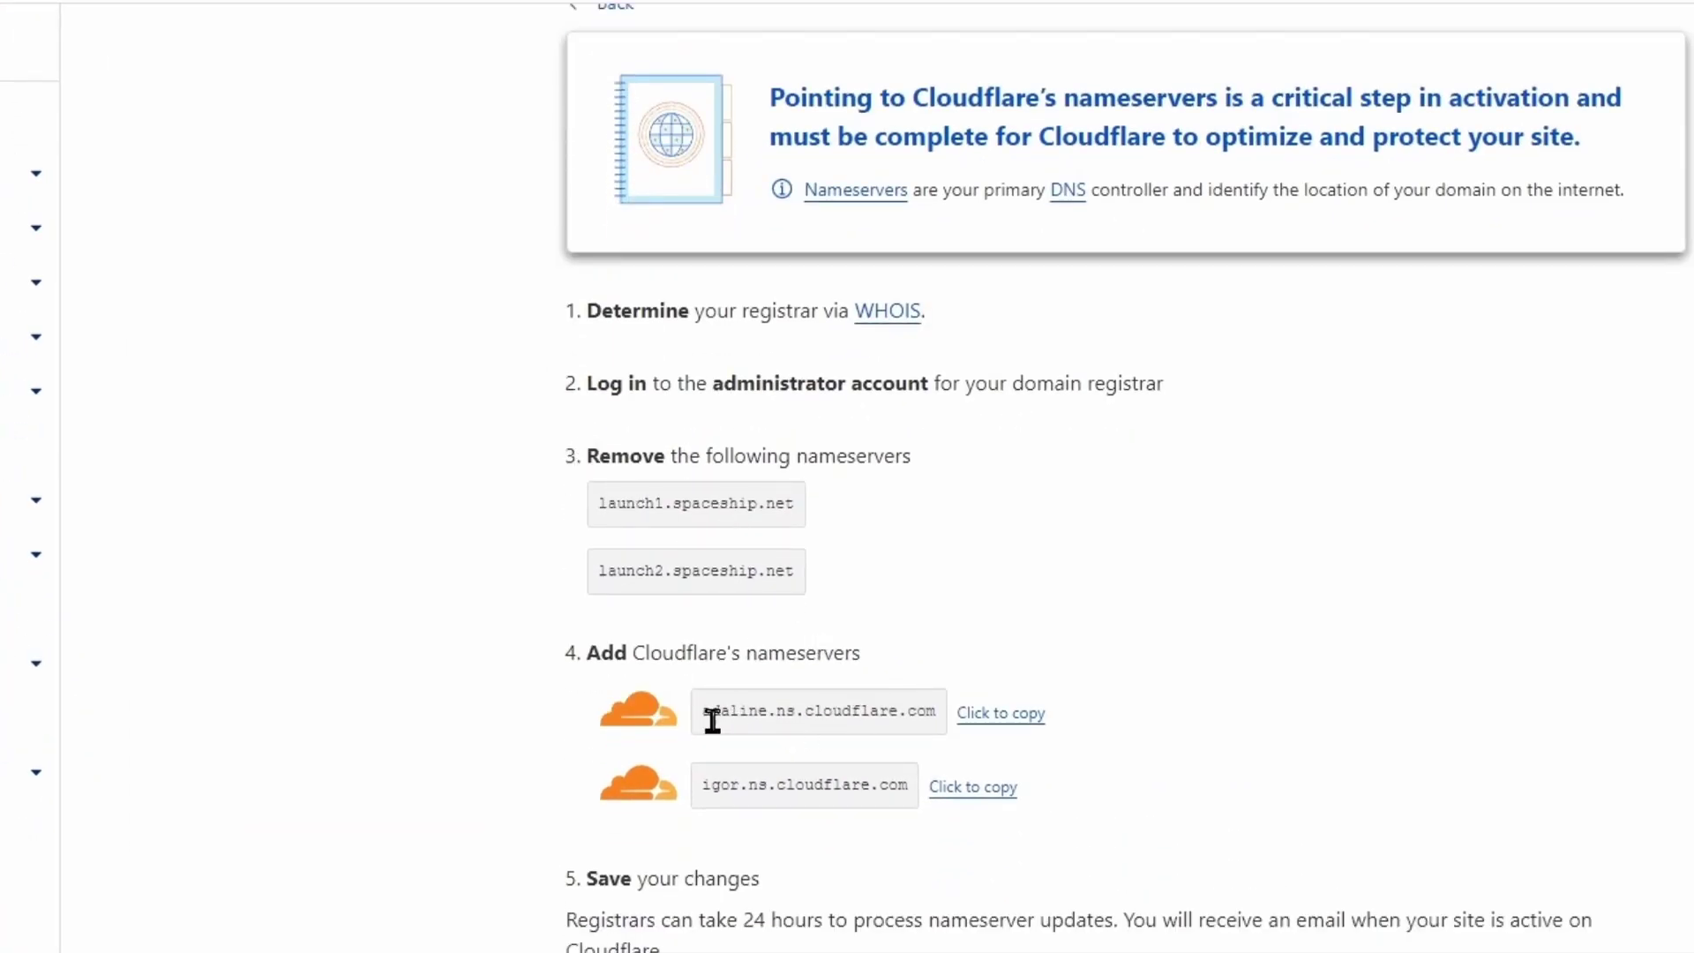
{"action": "left_click", "coordinate": [1022, 722]}
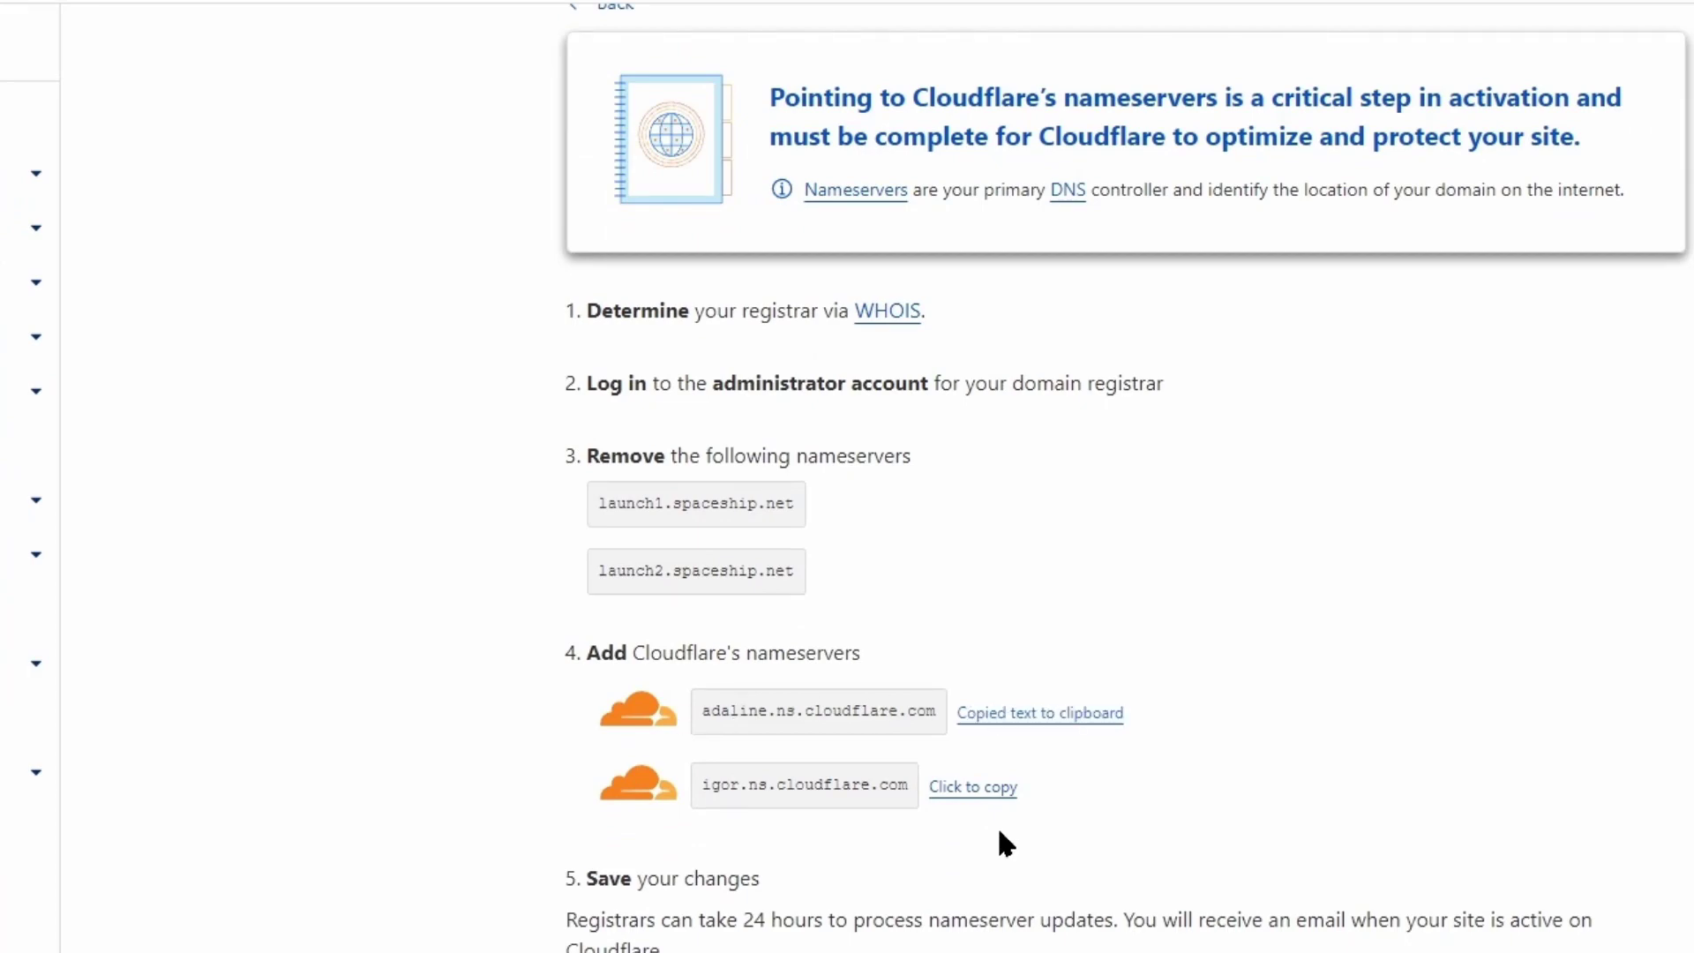
{"action": "left_click", "coordinate": [976, 795]}
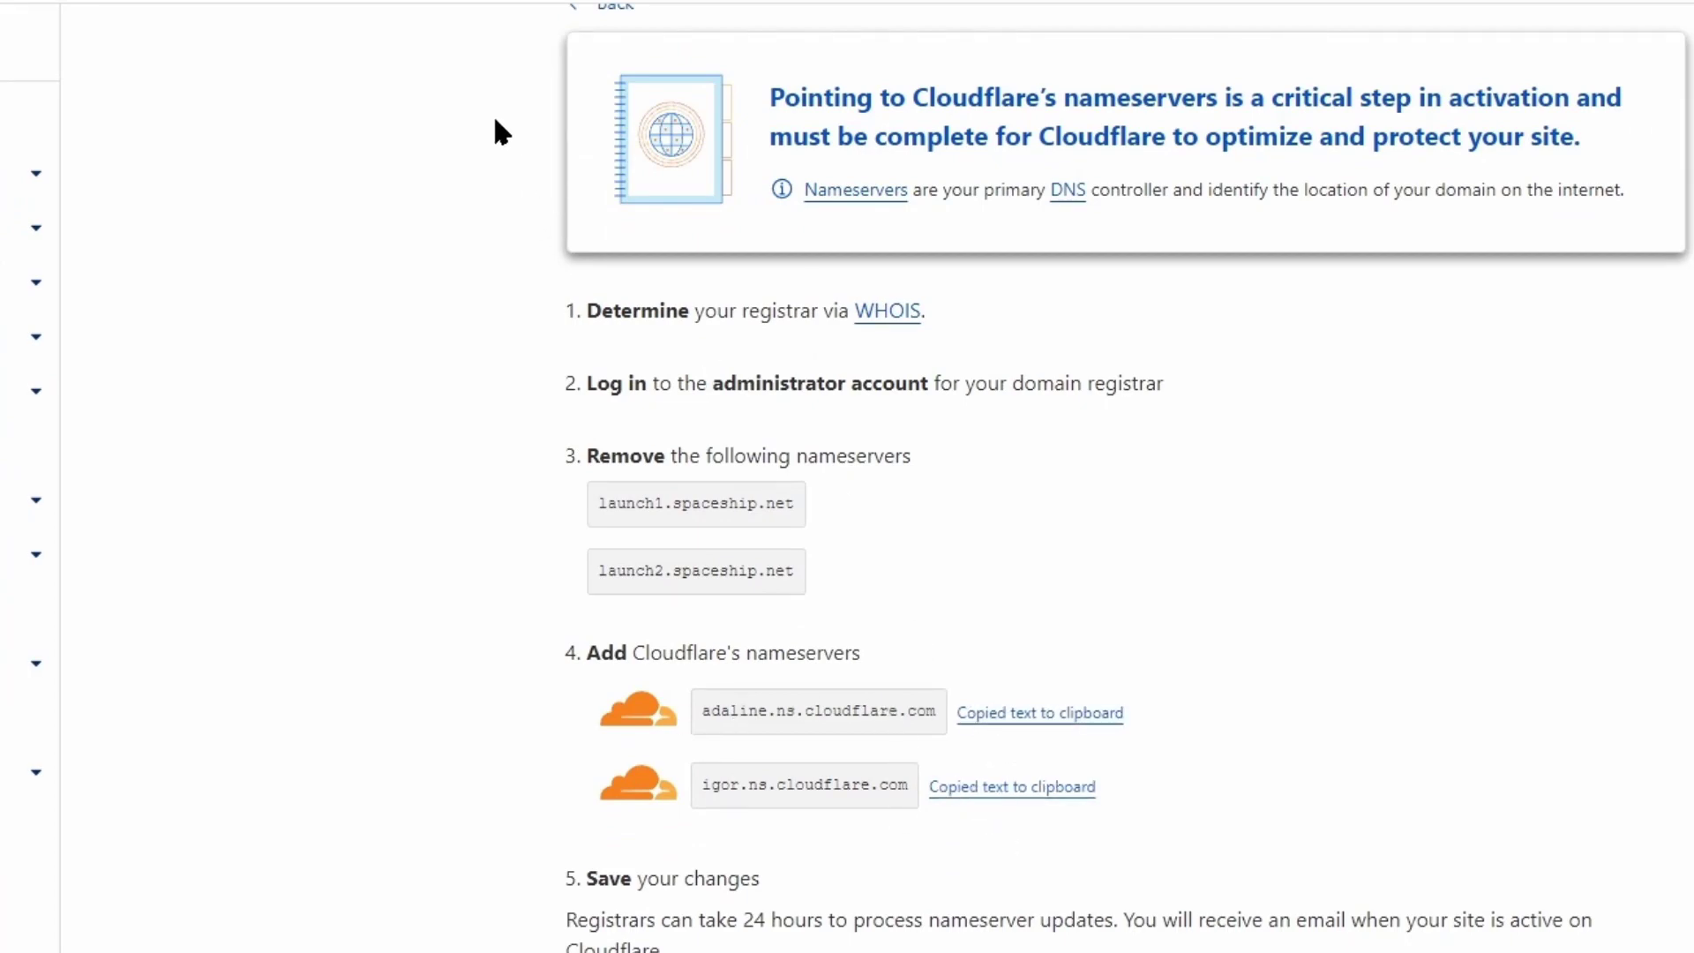
- Open Spaceship's Advanced DNS for somteacodes.com, showing the launch1 and launch2 spaceship.net nameservers
{"action": "left_click", "coordinate": [321, 12]}
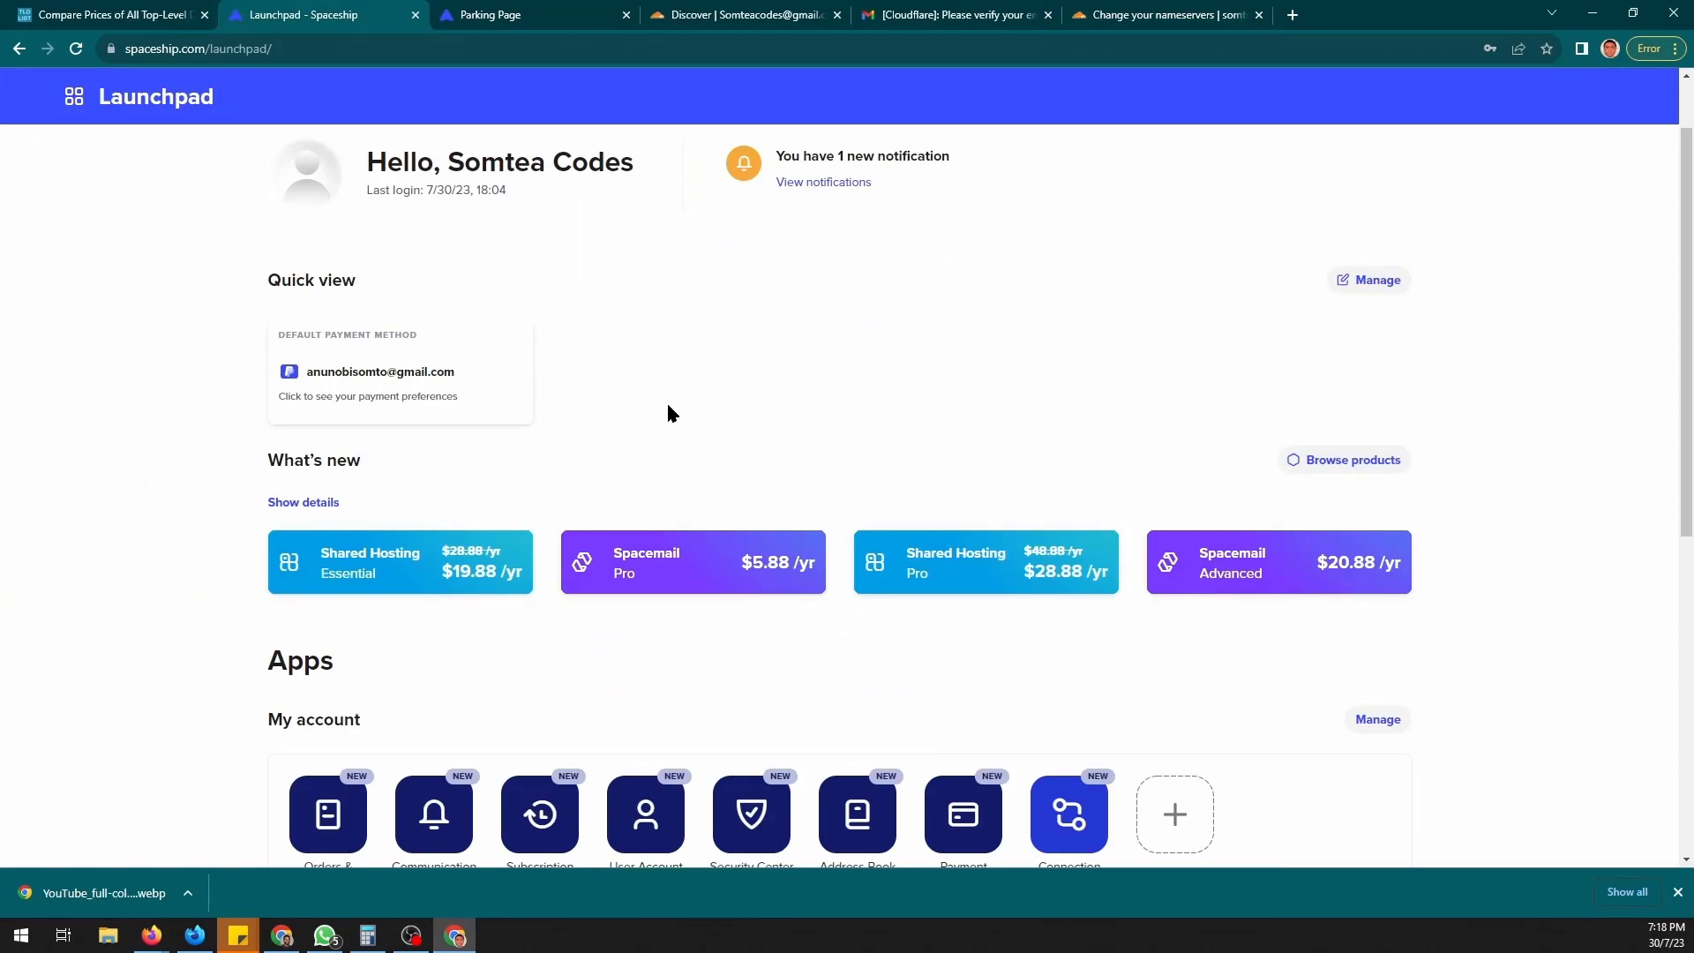
{"action": "scroll", "coordinate": [669, 413], "scroll_direction": "down", "scroll_amount": 2}
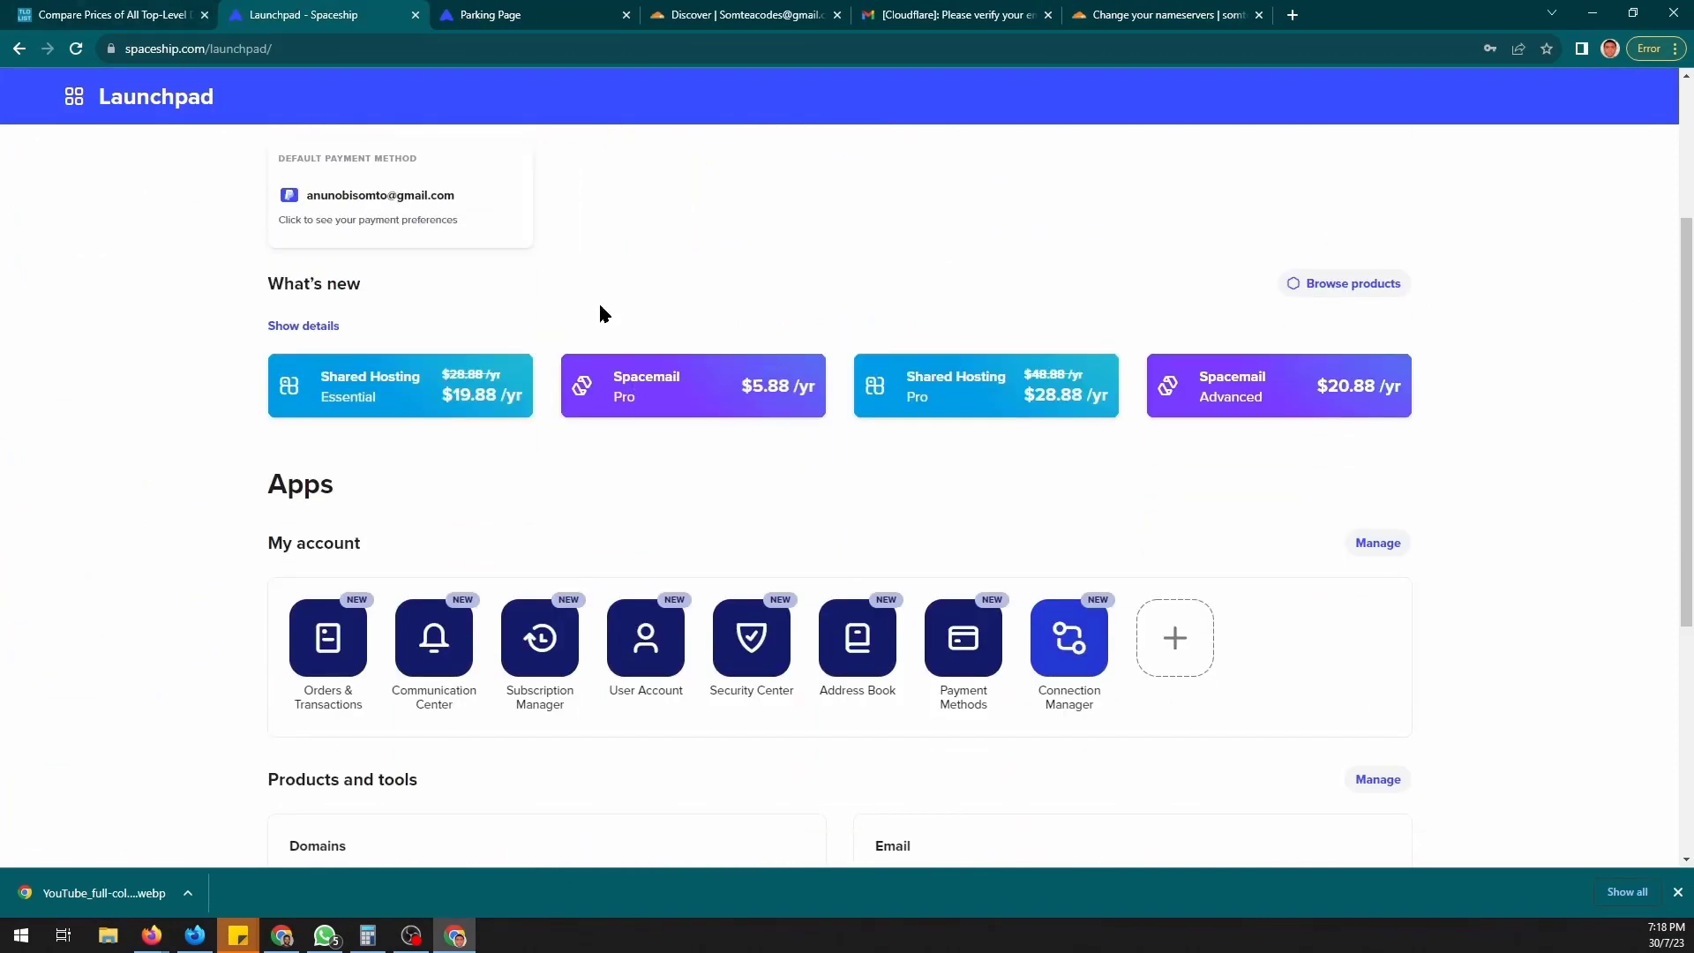
{"action": "scroll", "coordinate": [938, 524], "scroll_direction": "down", "scroll_amount": 5}
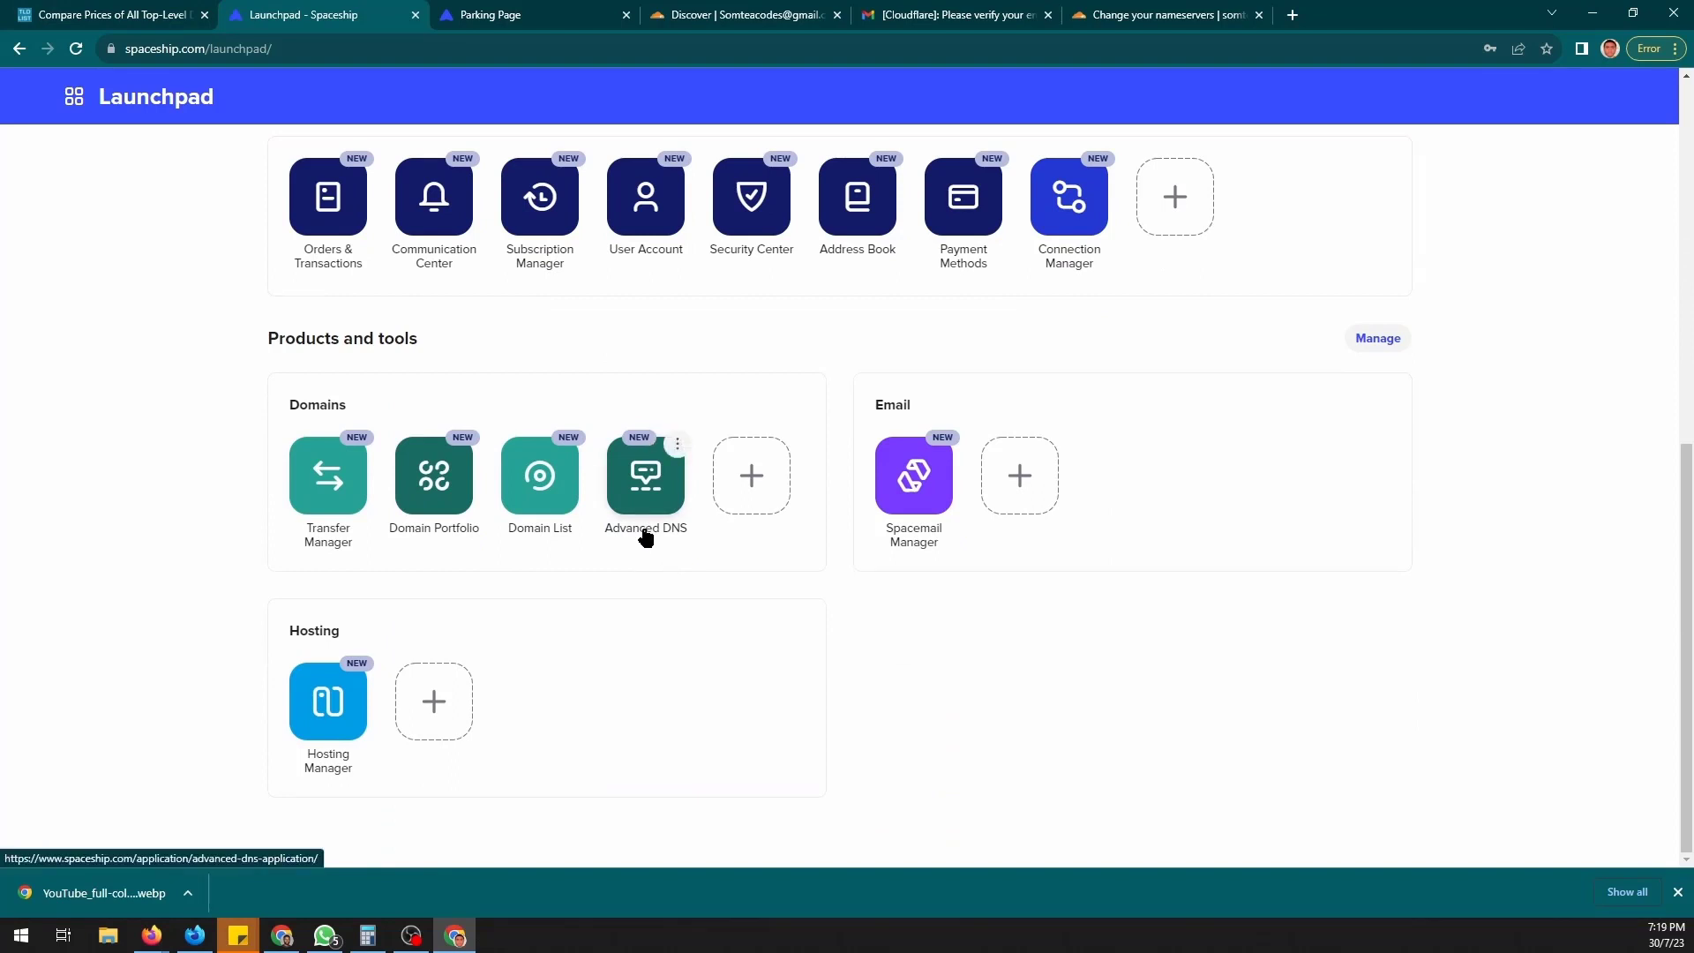
{"action": "left_click", "coordinate": [650, 482]}
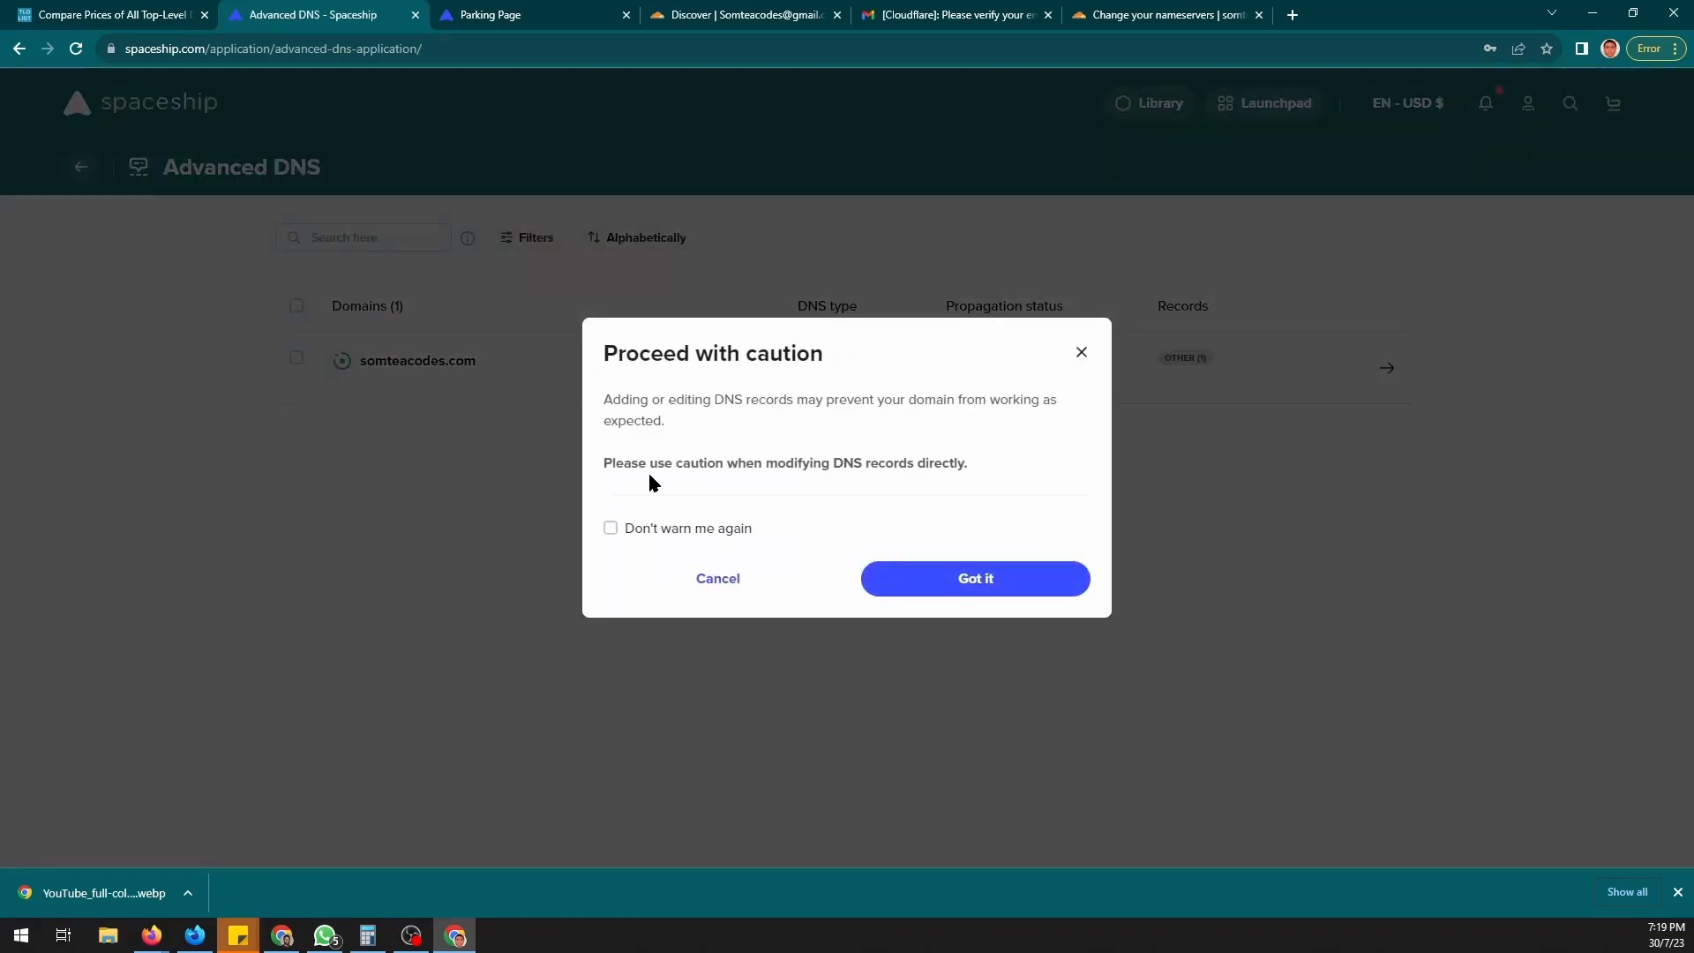
{"action": "left_click", "coordinate": [907, 574]}
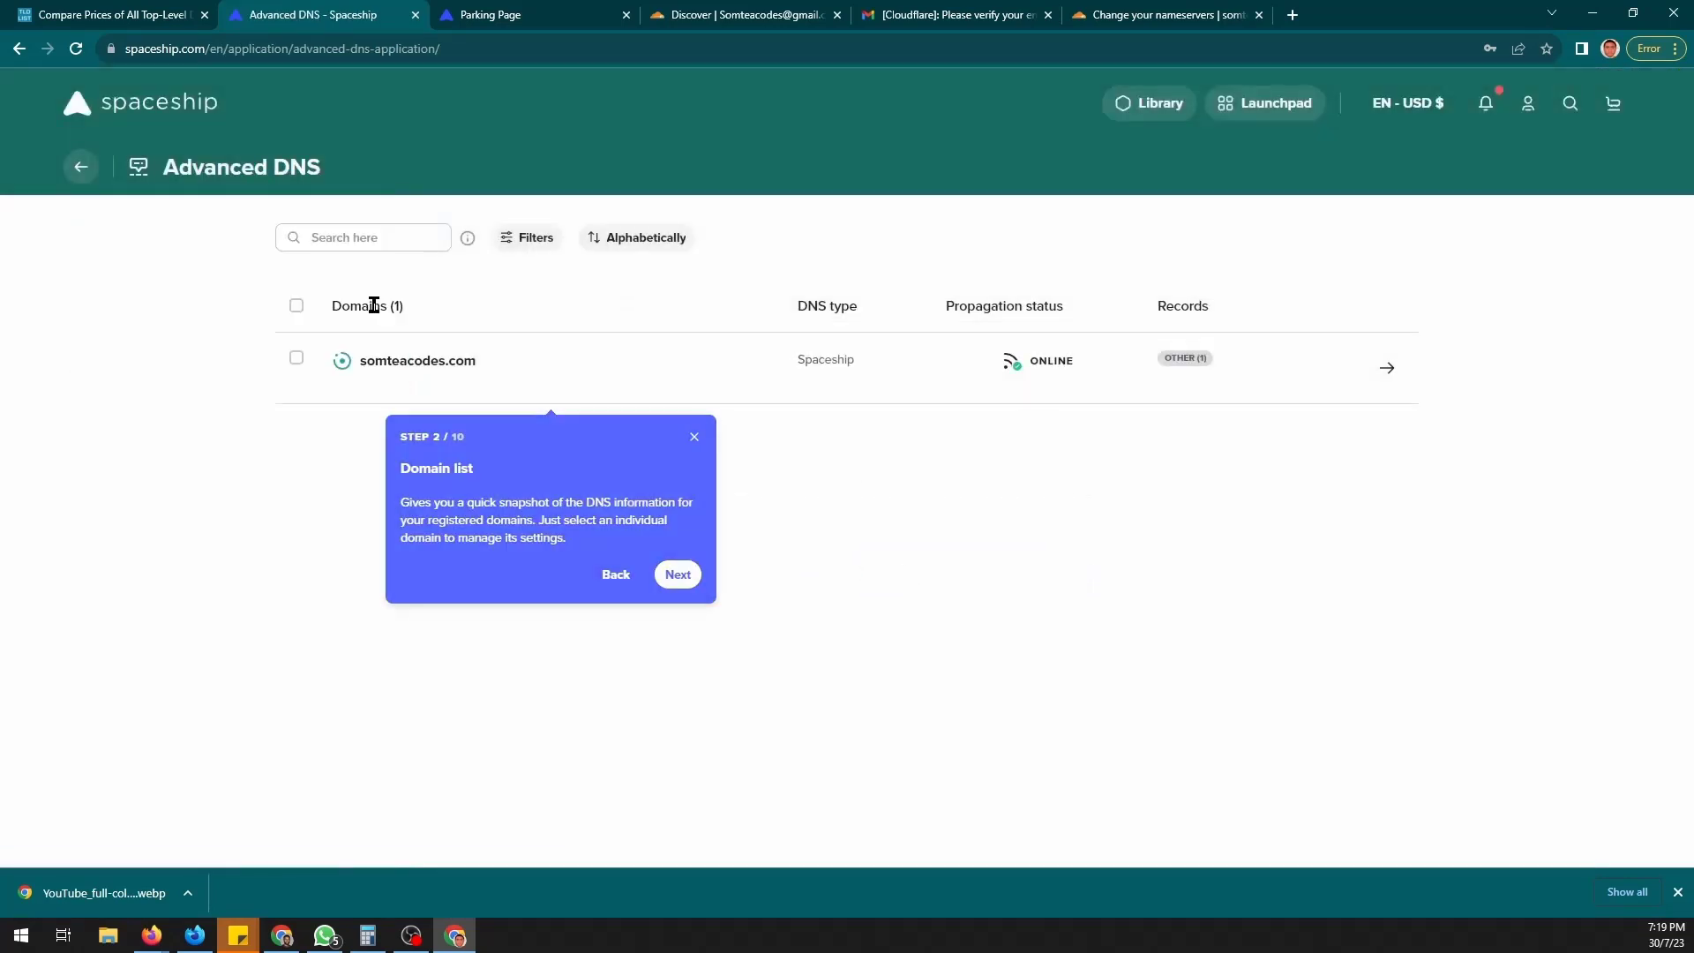
{"action": "left_click", "coordinate": [384, 386]}
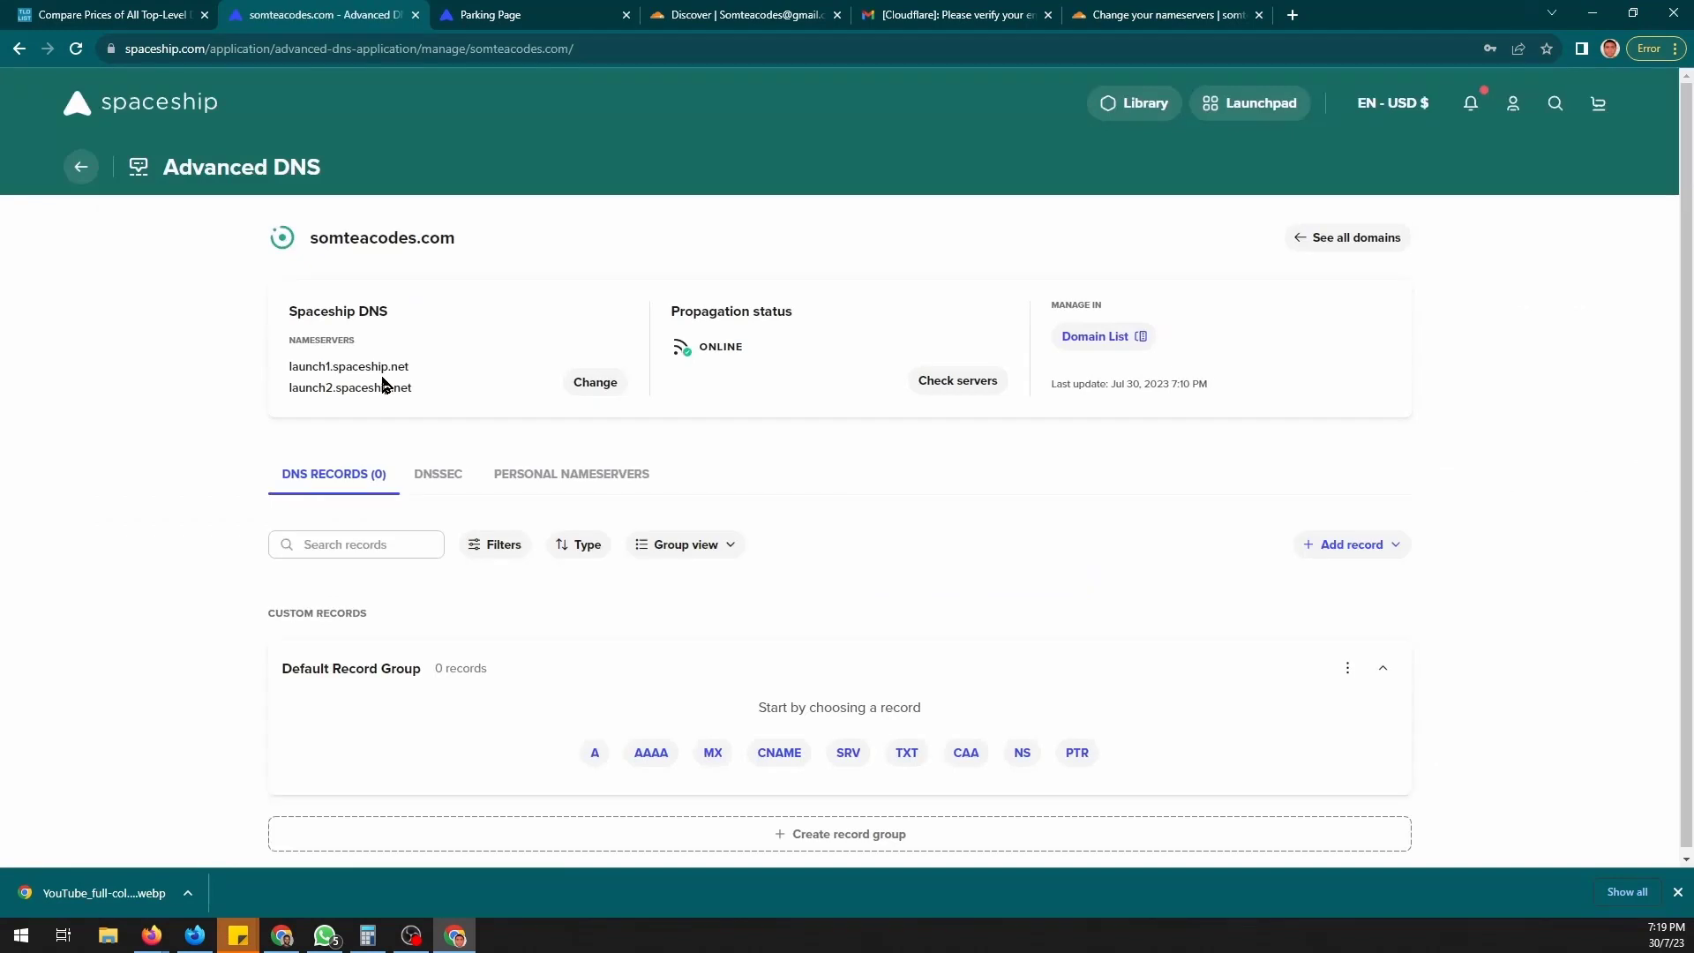
{"action": "left_click", "coordinate": [624, 467]}
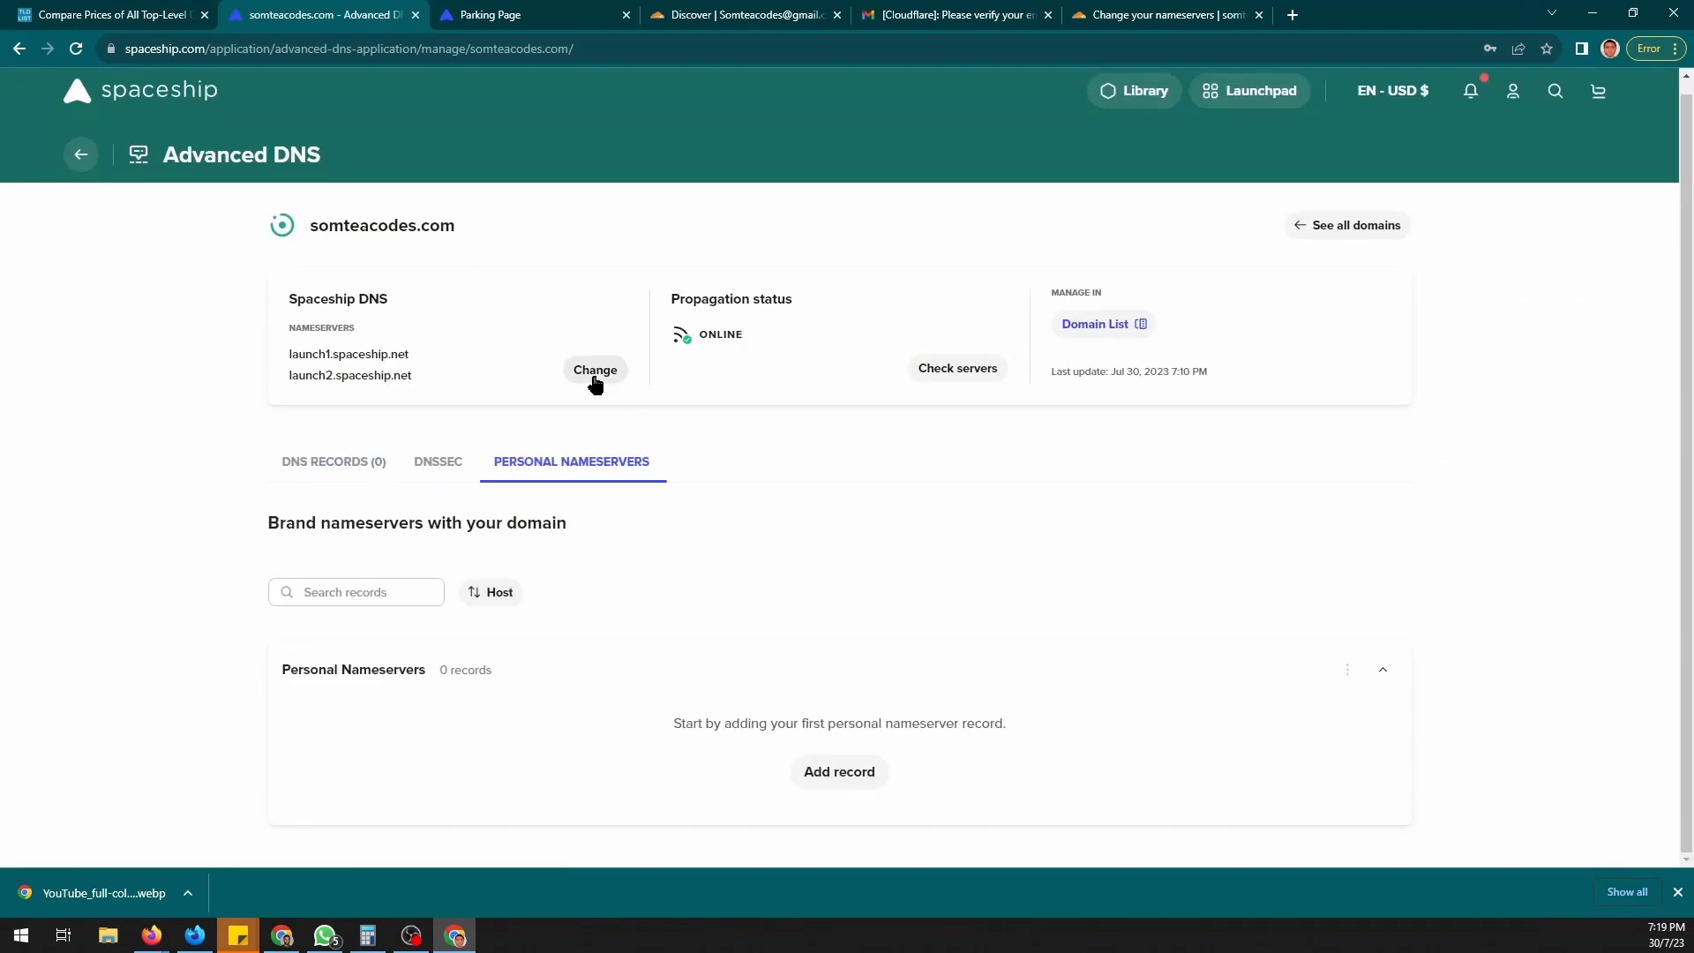
{"action": "left_click", "coordinate": [594, 380]}
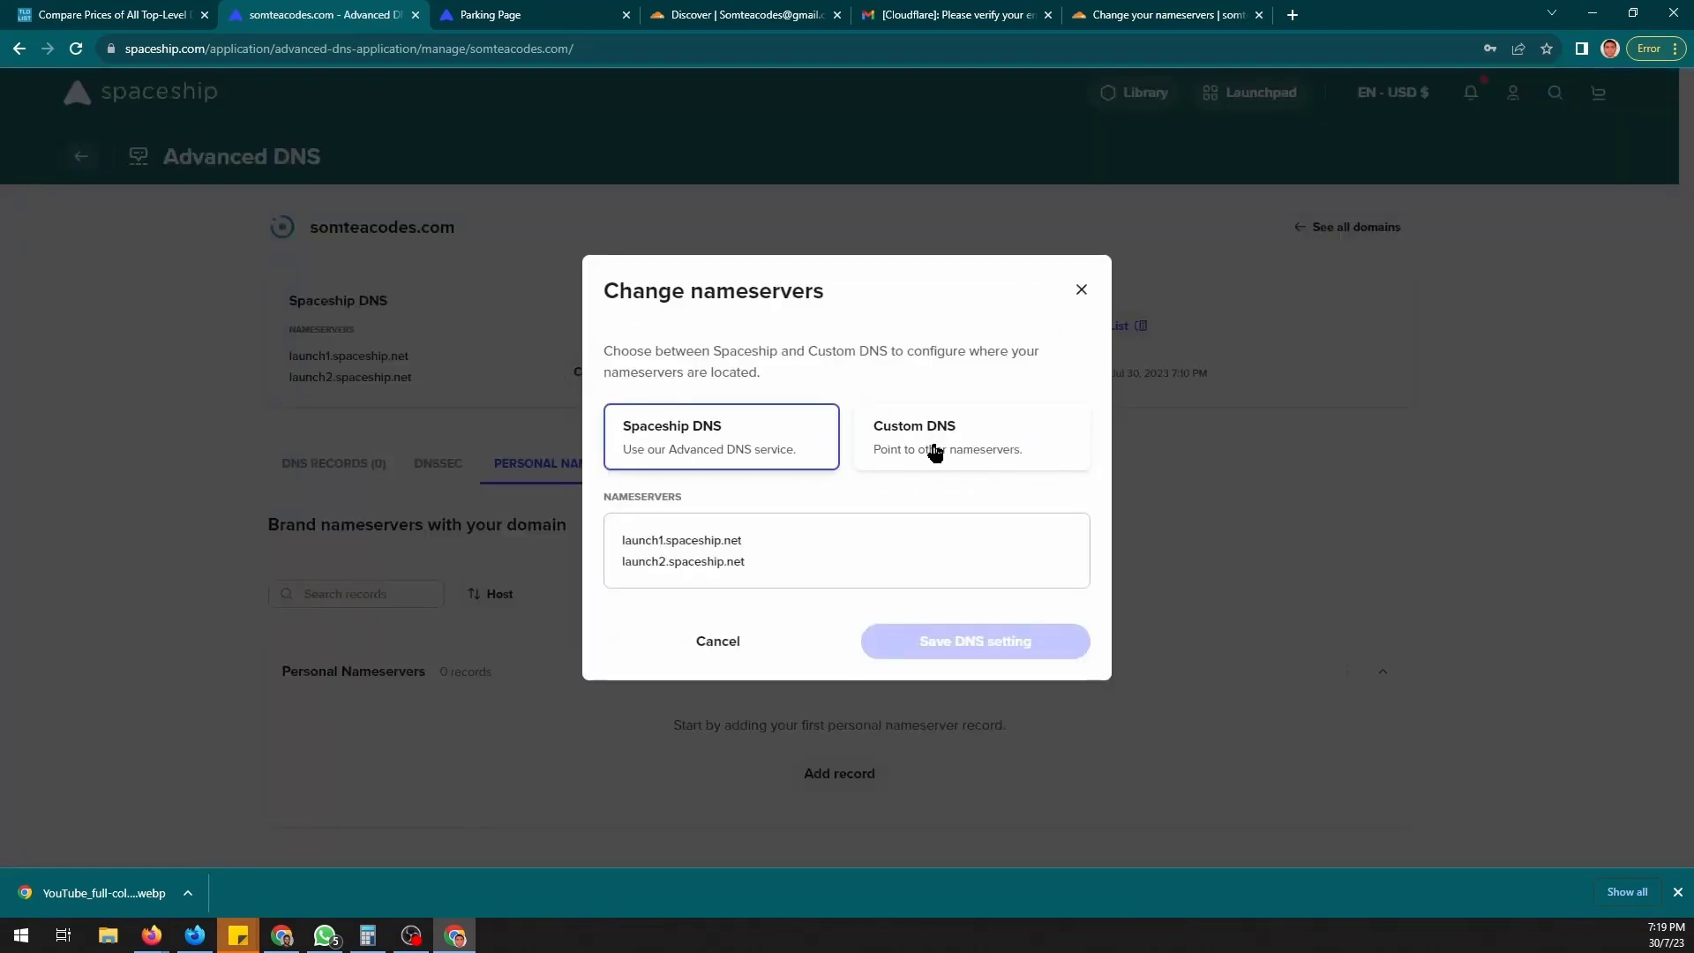
- Set custom nameservers adaline.ns.cloudflare.com and igor.ns.cloudflare.com, save, and check propagation
{"action": "left_click", "coordinate": [969, 448]}
{"action": "left_click", "coordinate": [738, 546]}
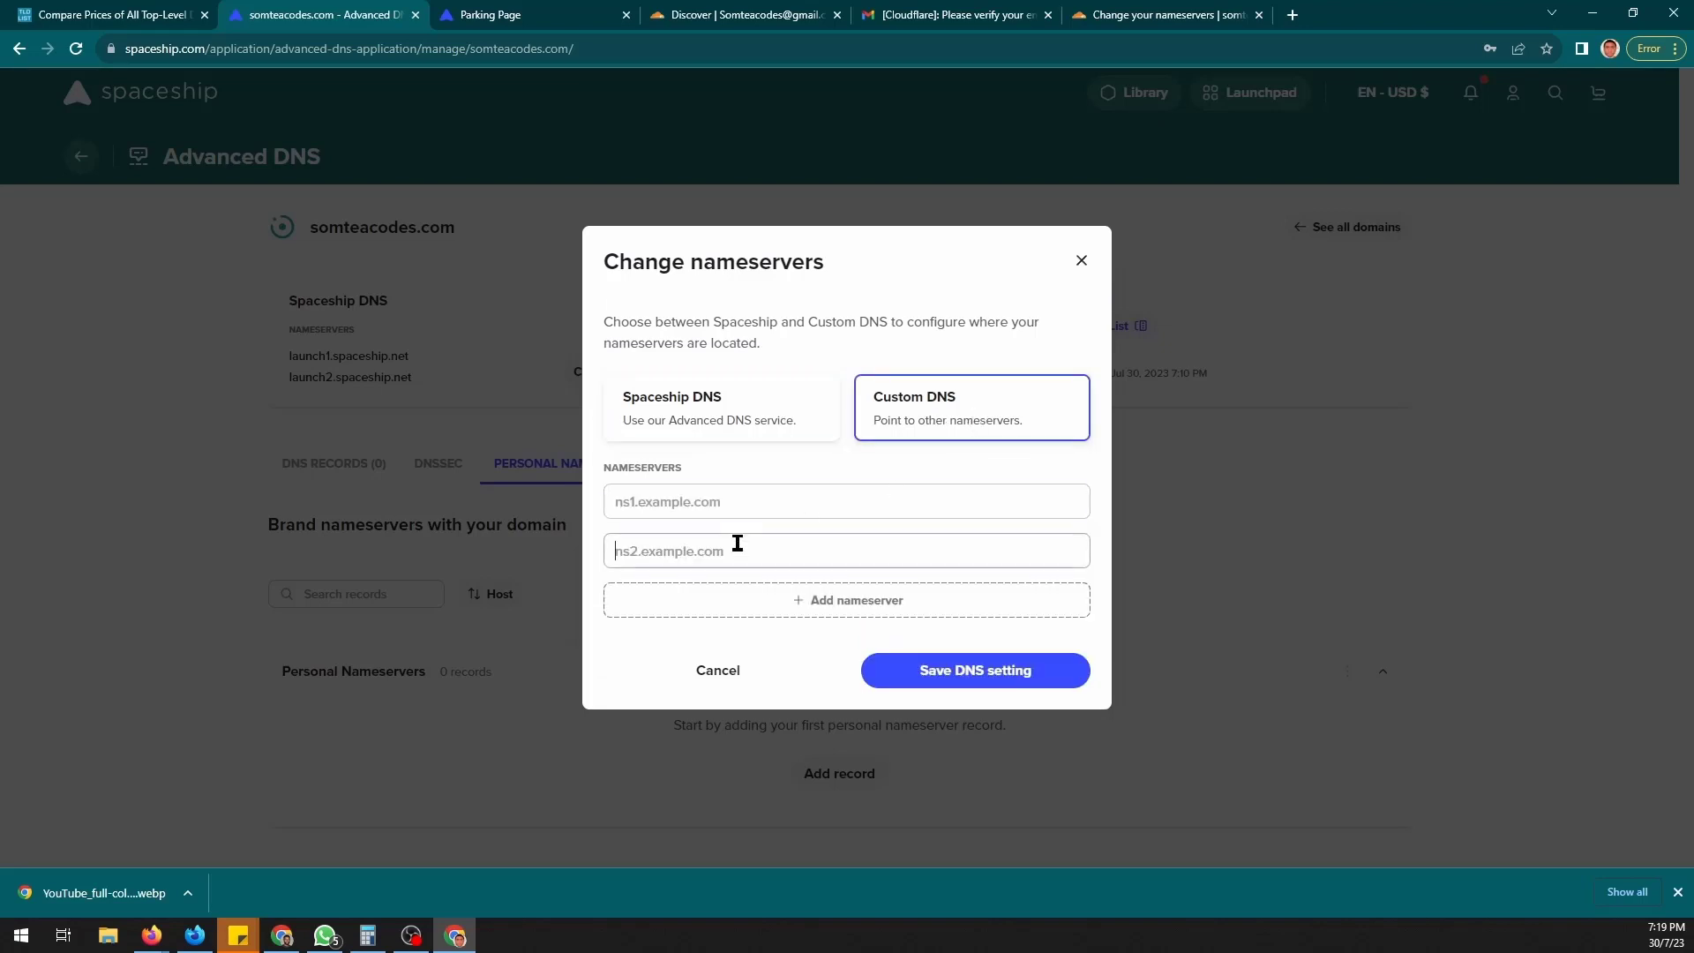
{"action": "key", "text": "ctrl+v"}
{"action": "left_click", "coordinate": [717, 516]}
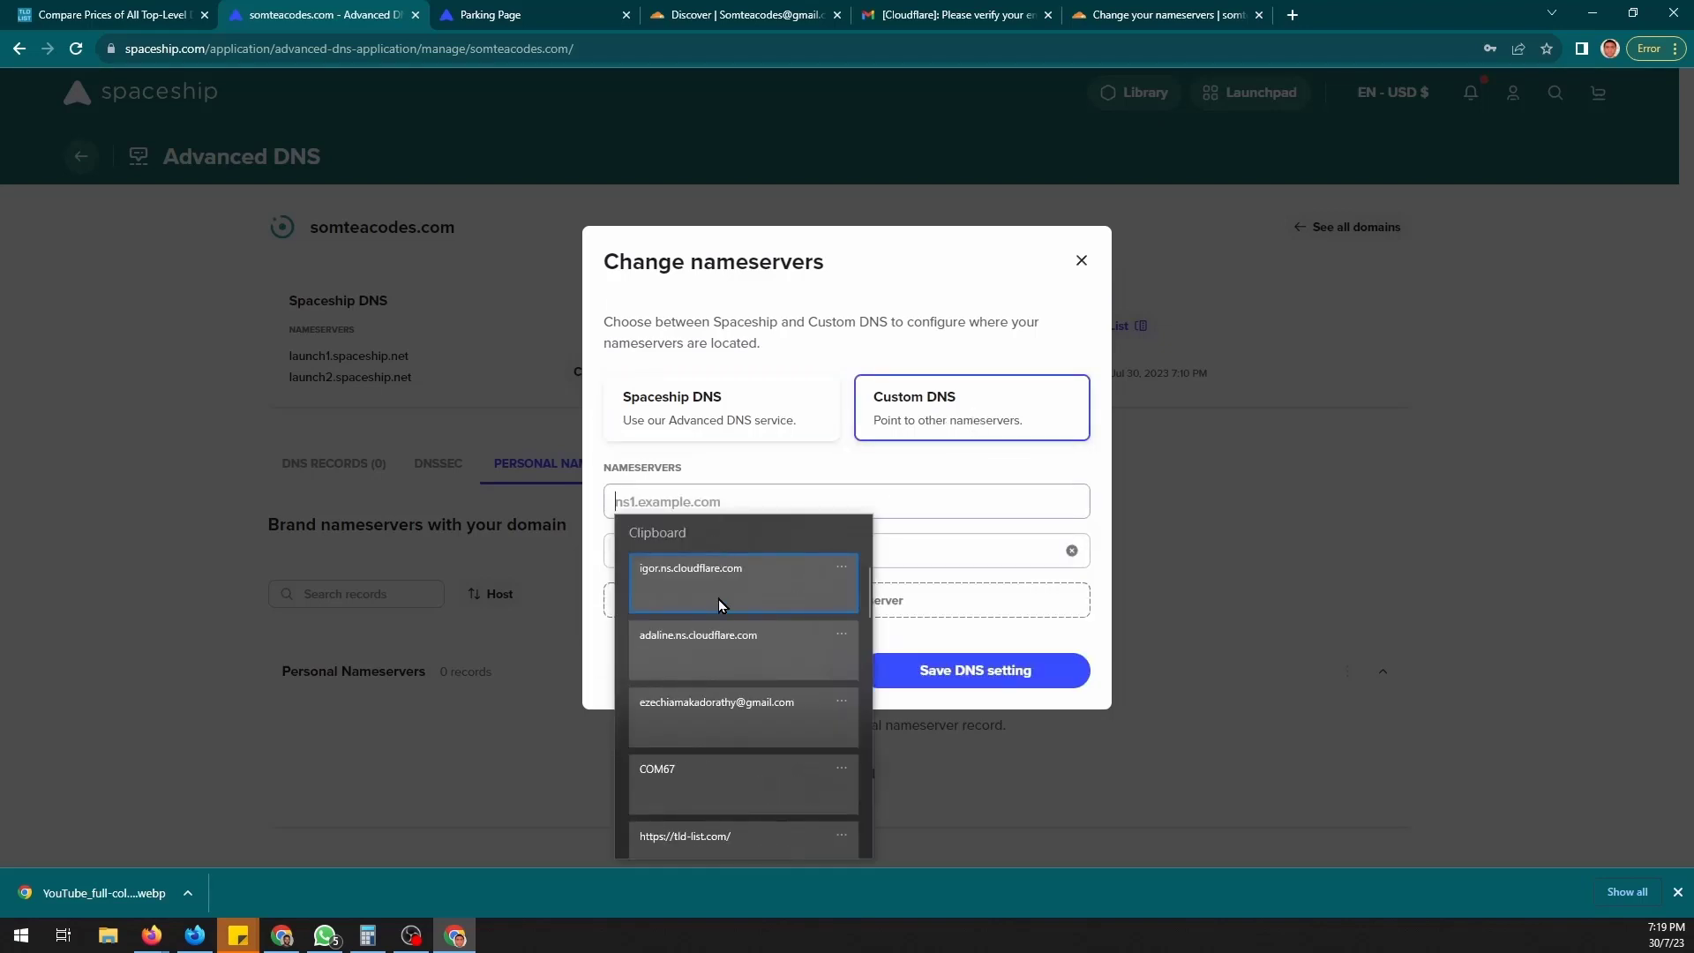
{"action": "left_click", "coordinate": [718, 646]}
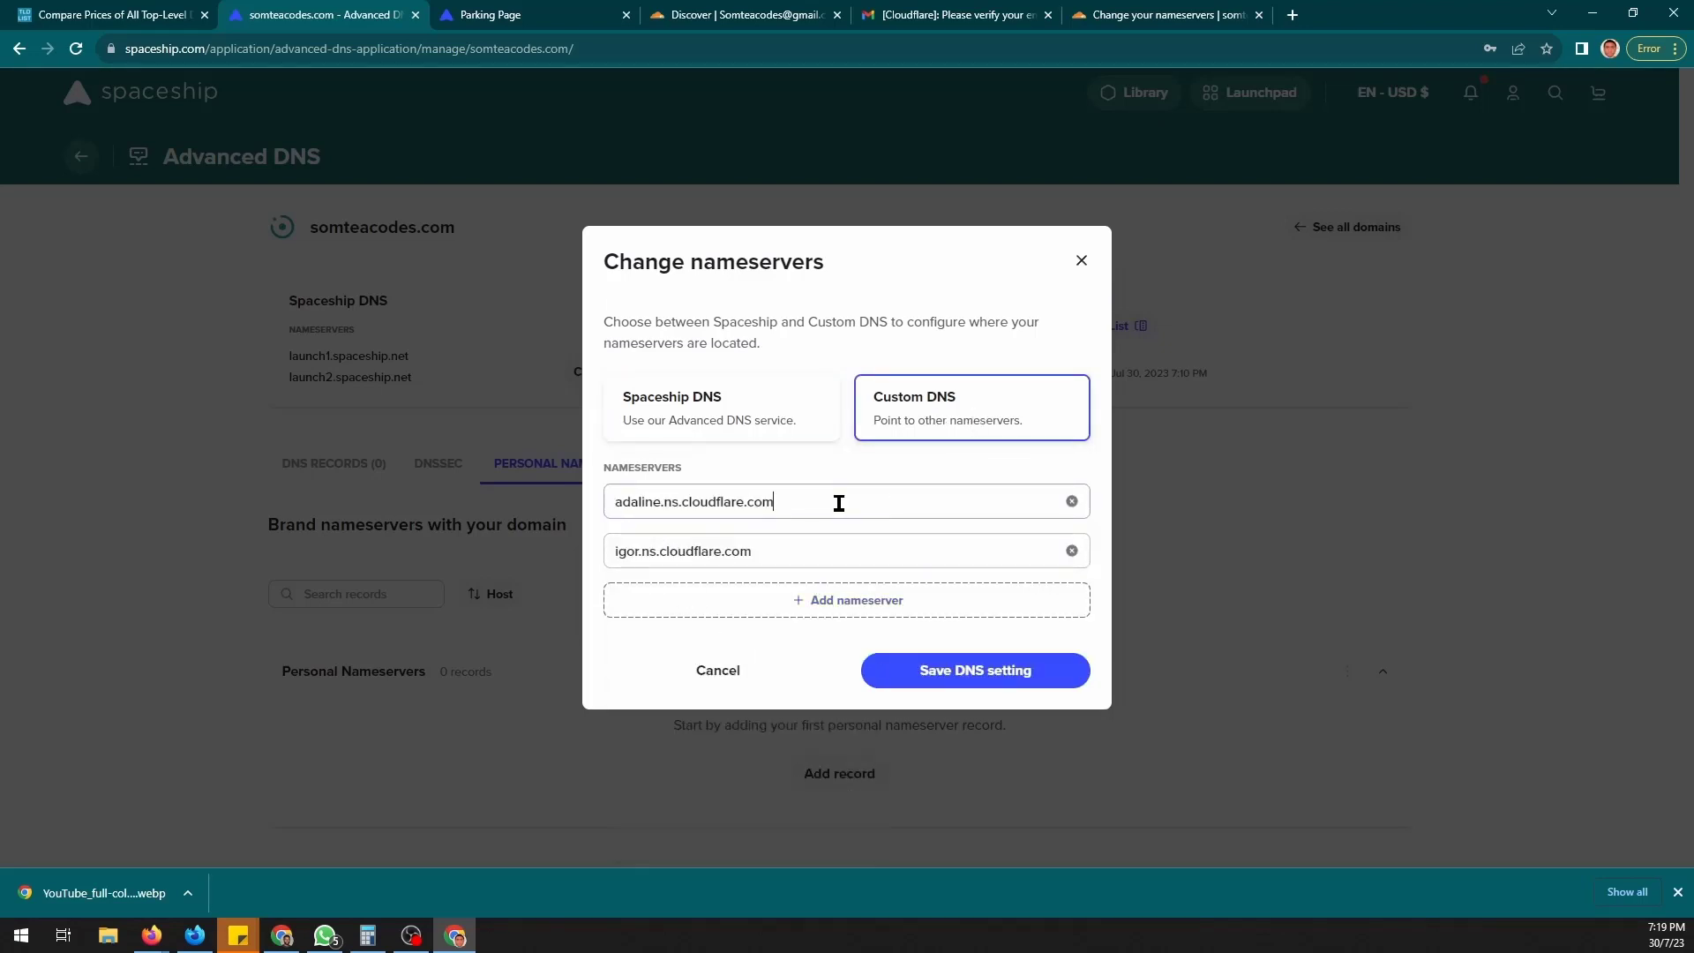
{"action": "left_click", "coordinate": [943, 672]}
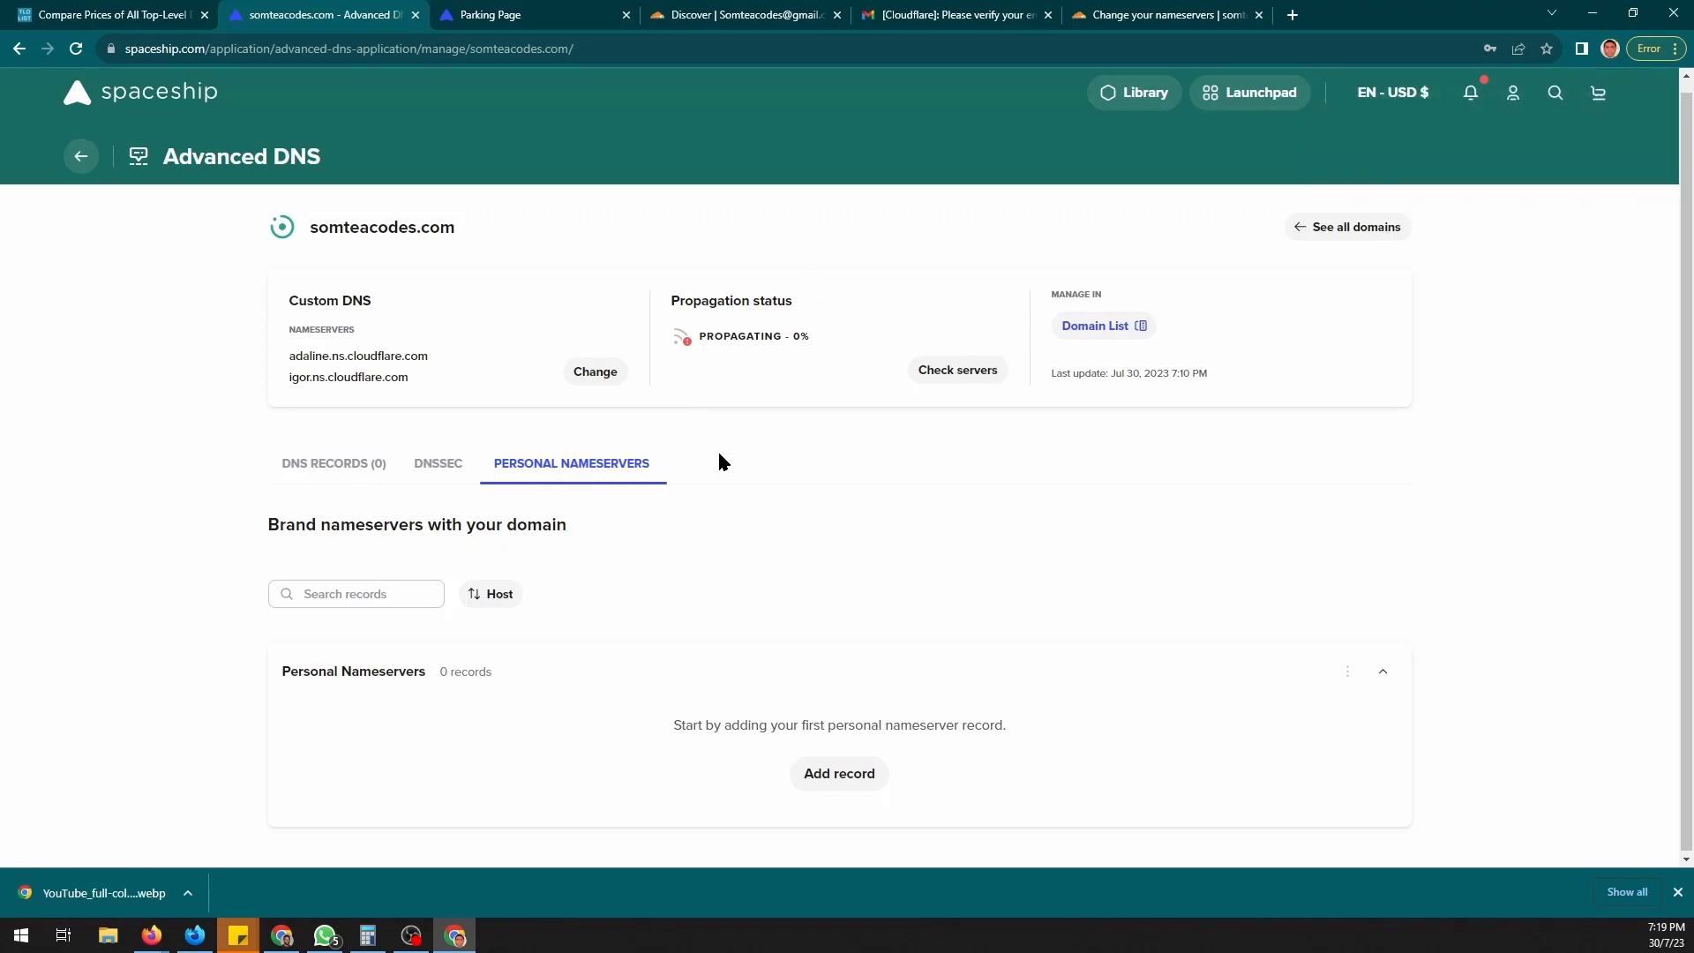
{"action": "left_click", "coordinate": [931, 374]}
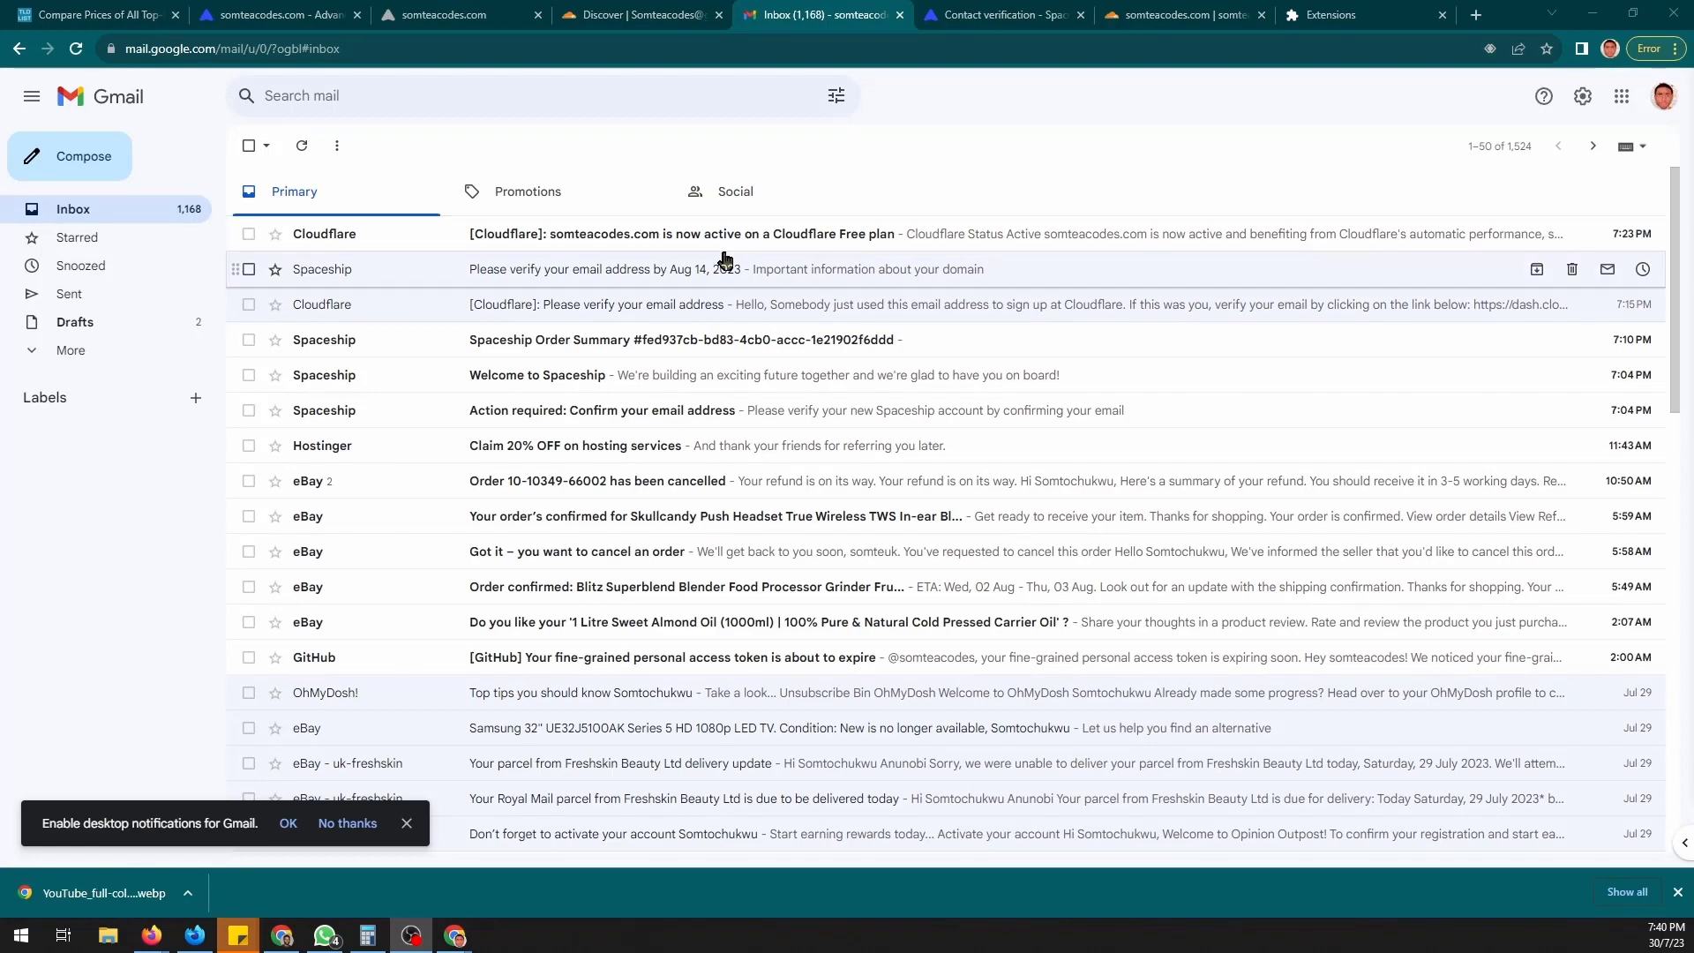
{"action": "left_click", "coordinate": [724, 250]}
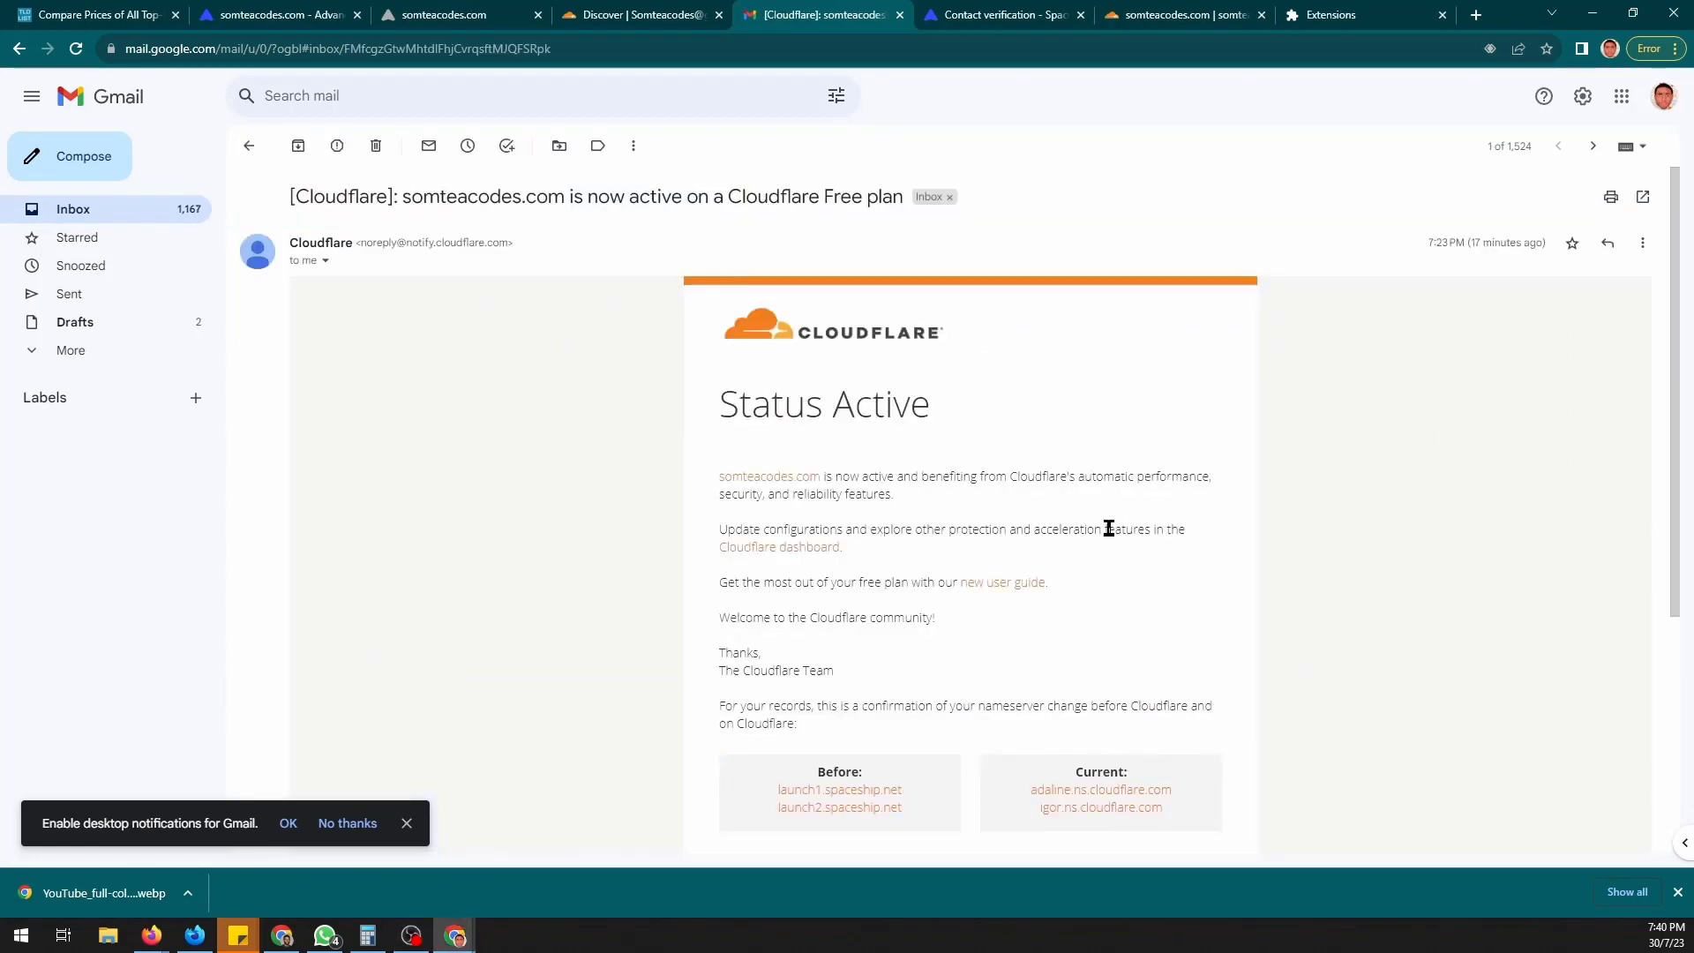
{"action": "scroll", "coordinate": [1002, 561], "scroll_direction": "down", "scroll_amount": 1}
{"action": "scroll", "coordinate": [971, 591], "scroll_direction": "down", "scroll_amount": 1}
{"action": "scroll", "coordinate": [919, 624], "scroll_direction": "up", "scroll_amount": 2}
- Reload the Cloudflare dashboard for somteacodes.com to refresh its activation status
{"action": "left_click", "coordinate": [1187, 11]}
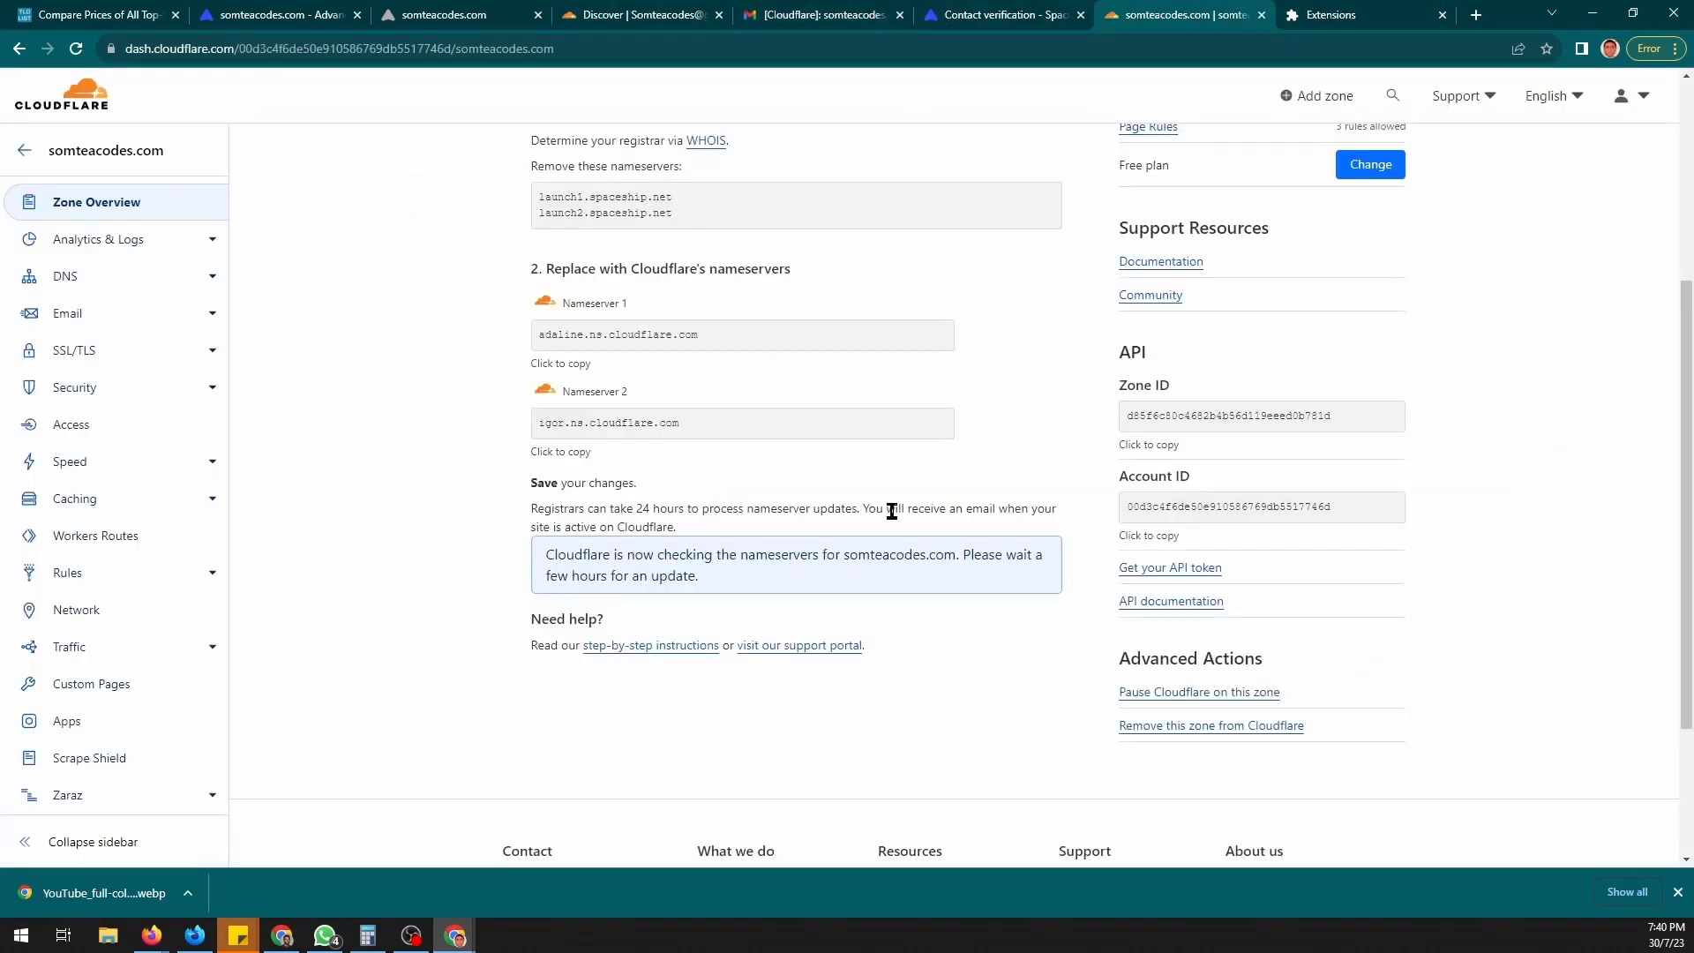
{"action": "scroll", "coordinate": [899, 261], "scroll_direction": "up", "scroll_amount": 4}
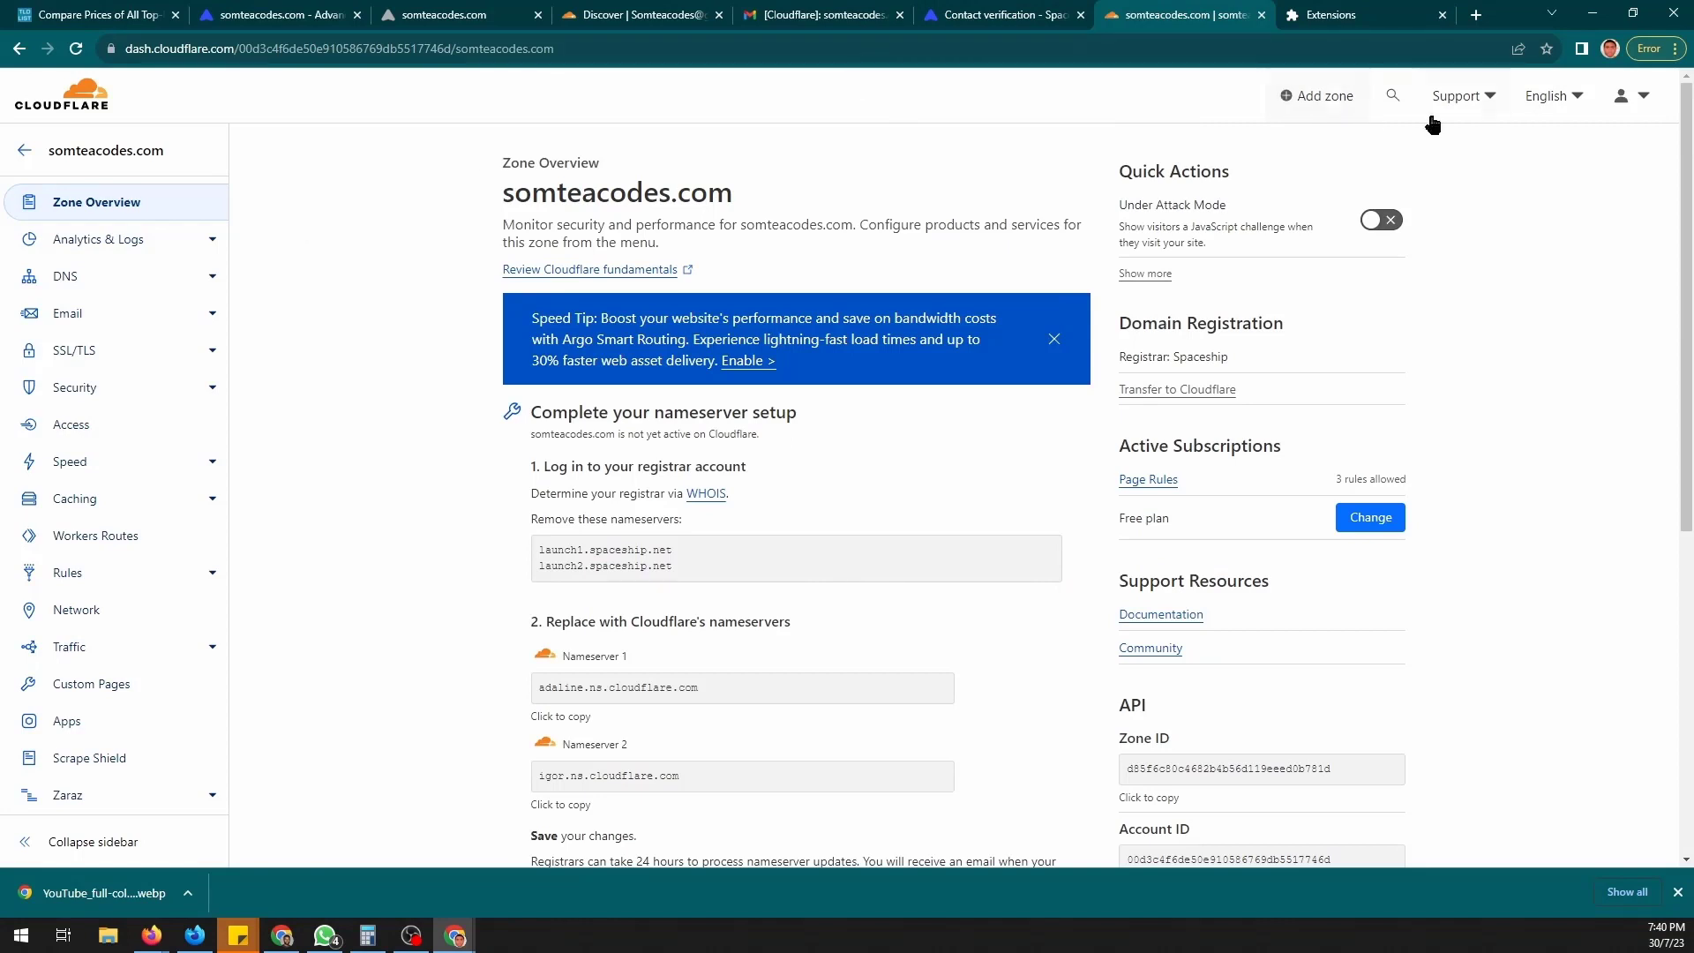
{"action": "right_click", "coordinate": [320, 259]}
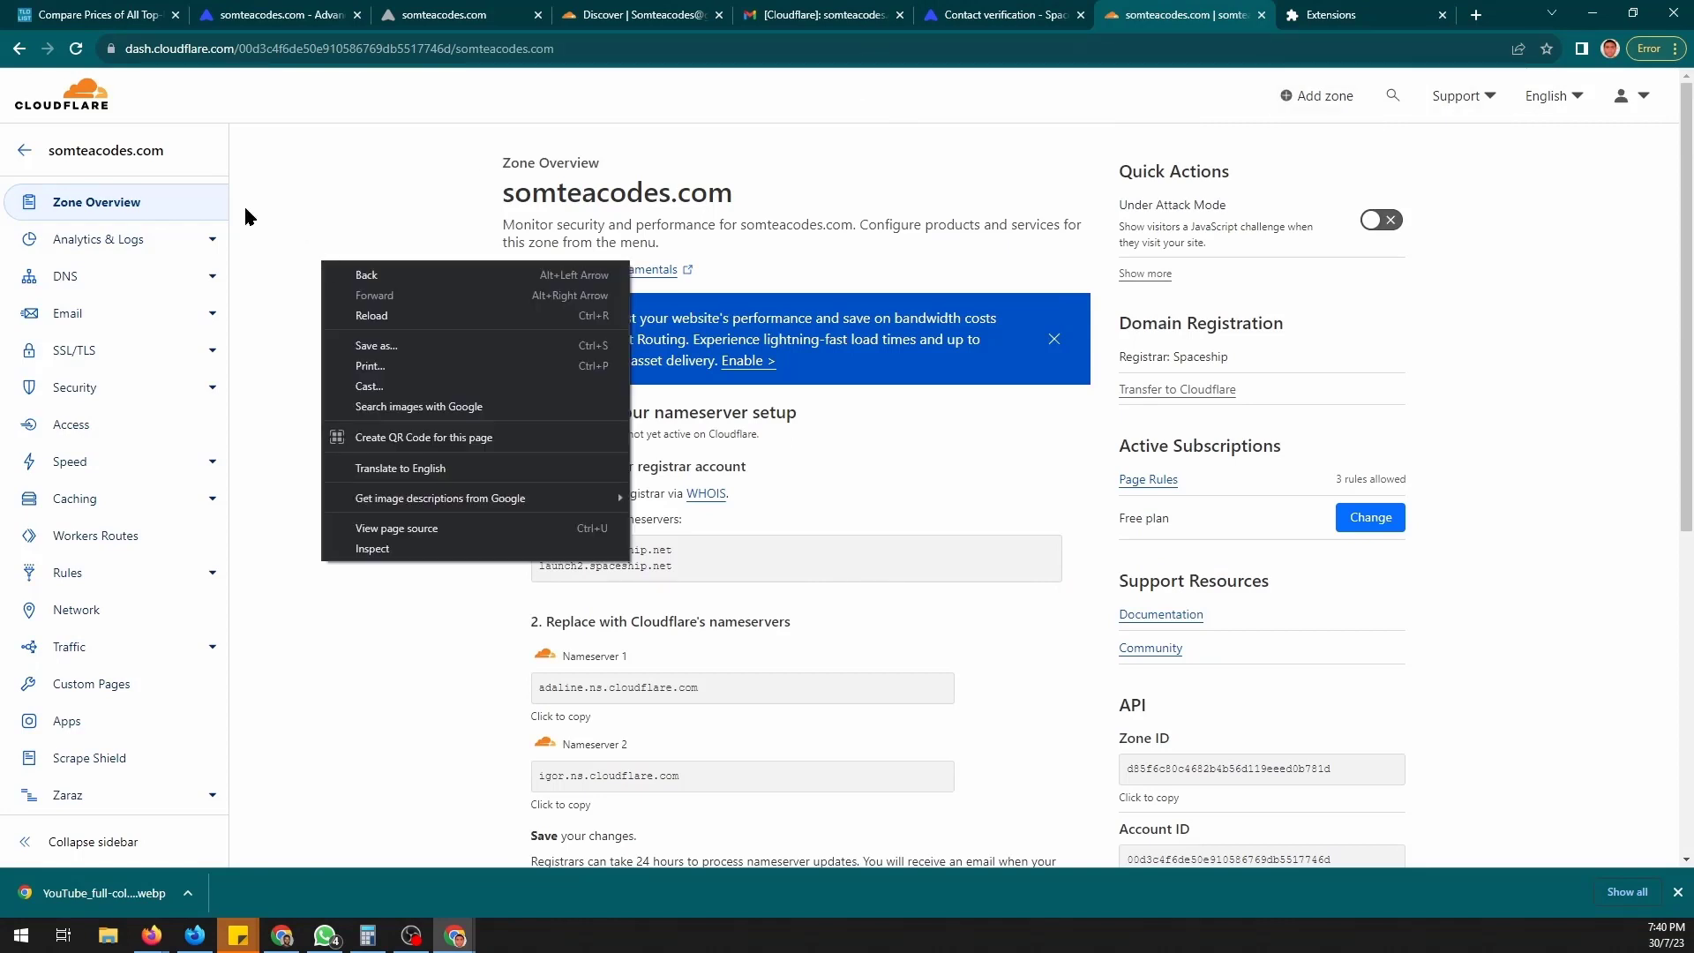
{"action": "left_click", "coordinate": [371, 316]}
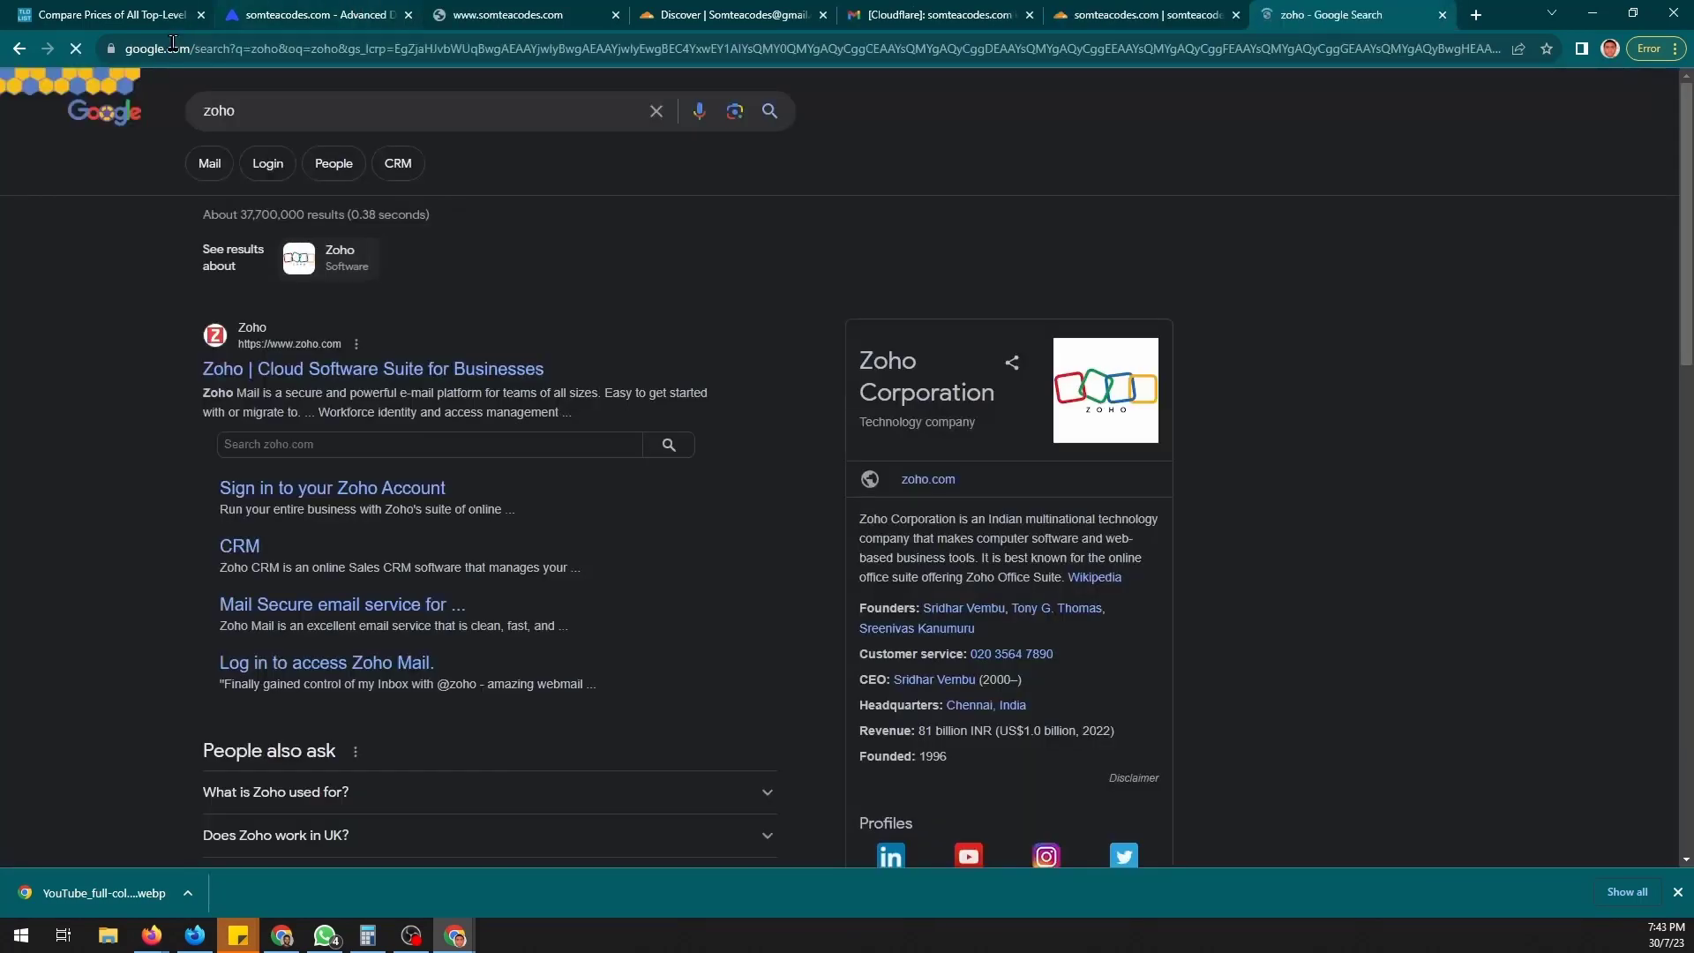
- Go from Google's results to zoho.com and its Zoho Mail product page
{"action": "left_click", "coordinate": [408, 374]}
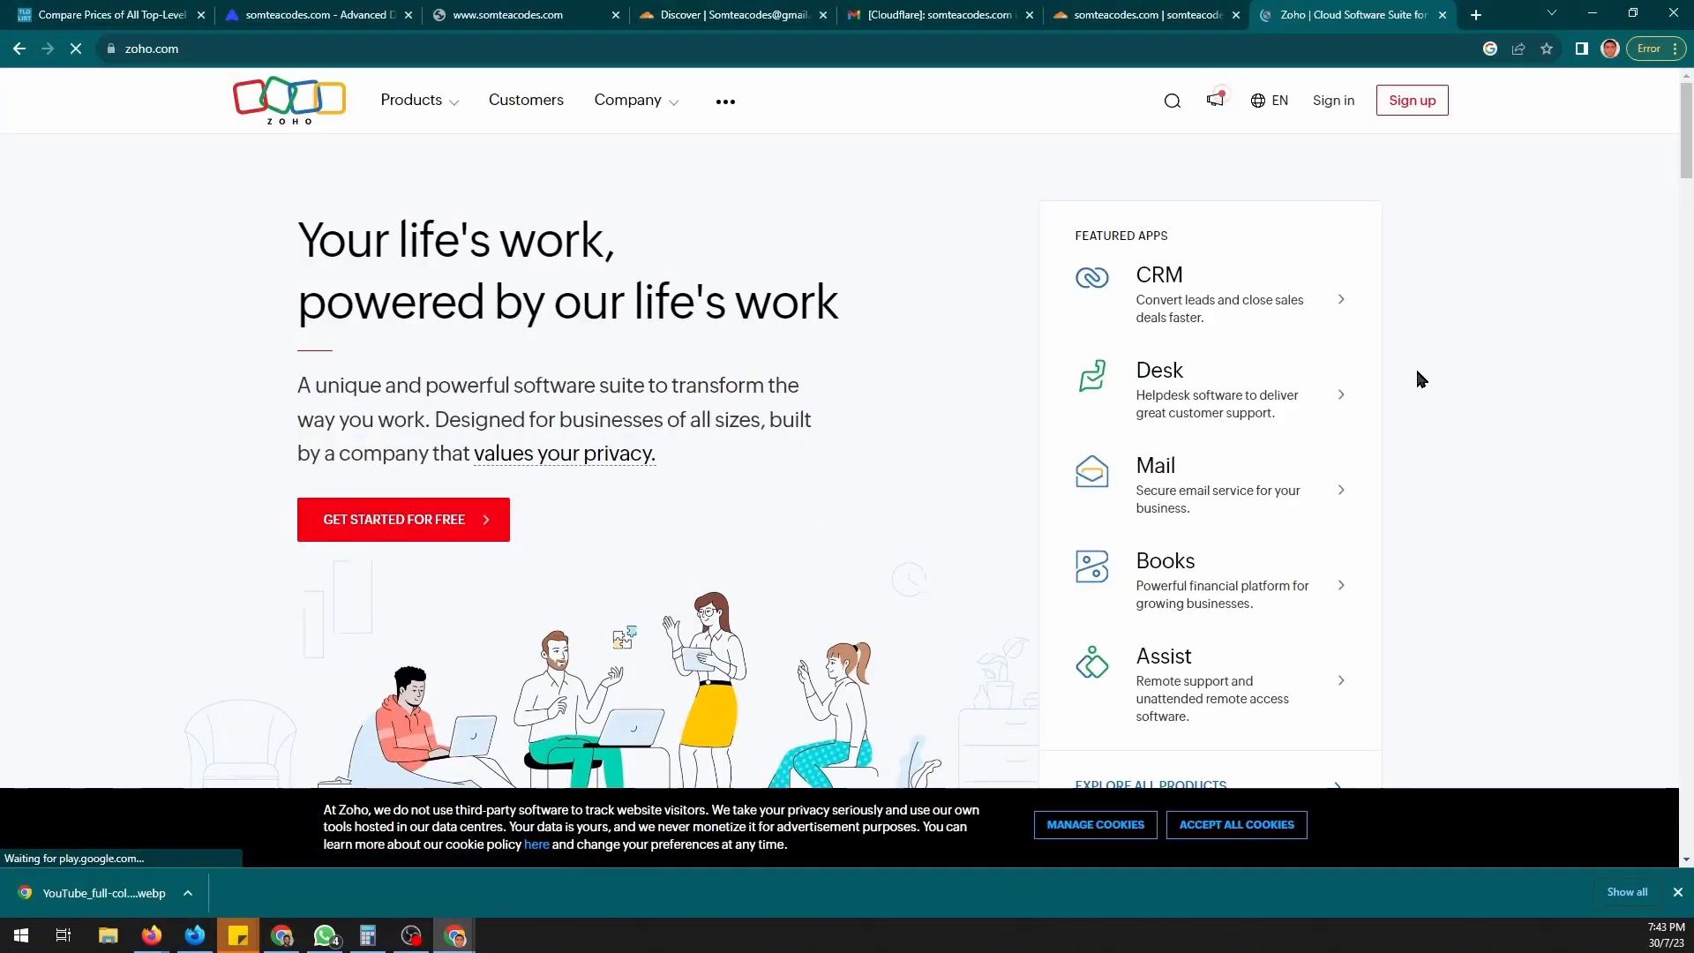
{"action": "left_click", "coordinate": [1166, 483]}
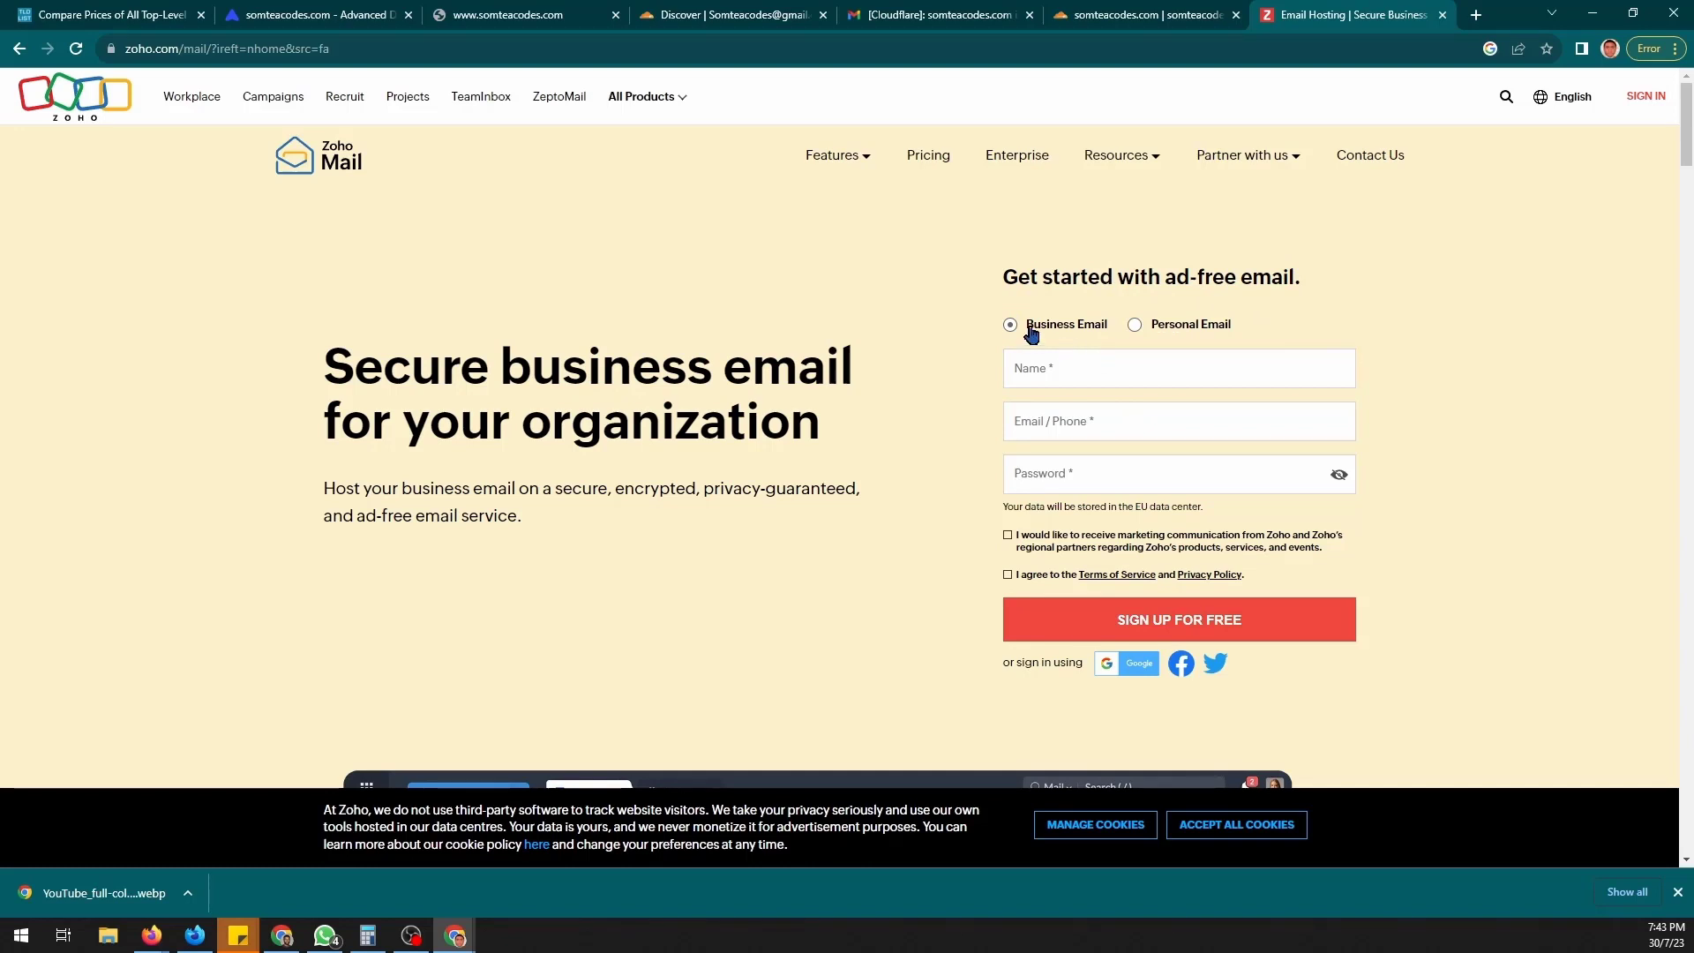
{"action": "scroll", "coordinate": [1120, 345], "scroll_direction": "down", "scroll_amount": 2}
- Create a Zoho Mail account with Google sign-in, accepting the terms of service
{"action": "left_click", "coordinate": [1118, 491]}
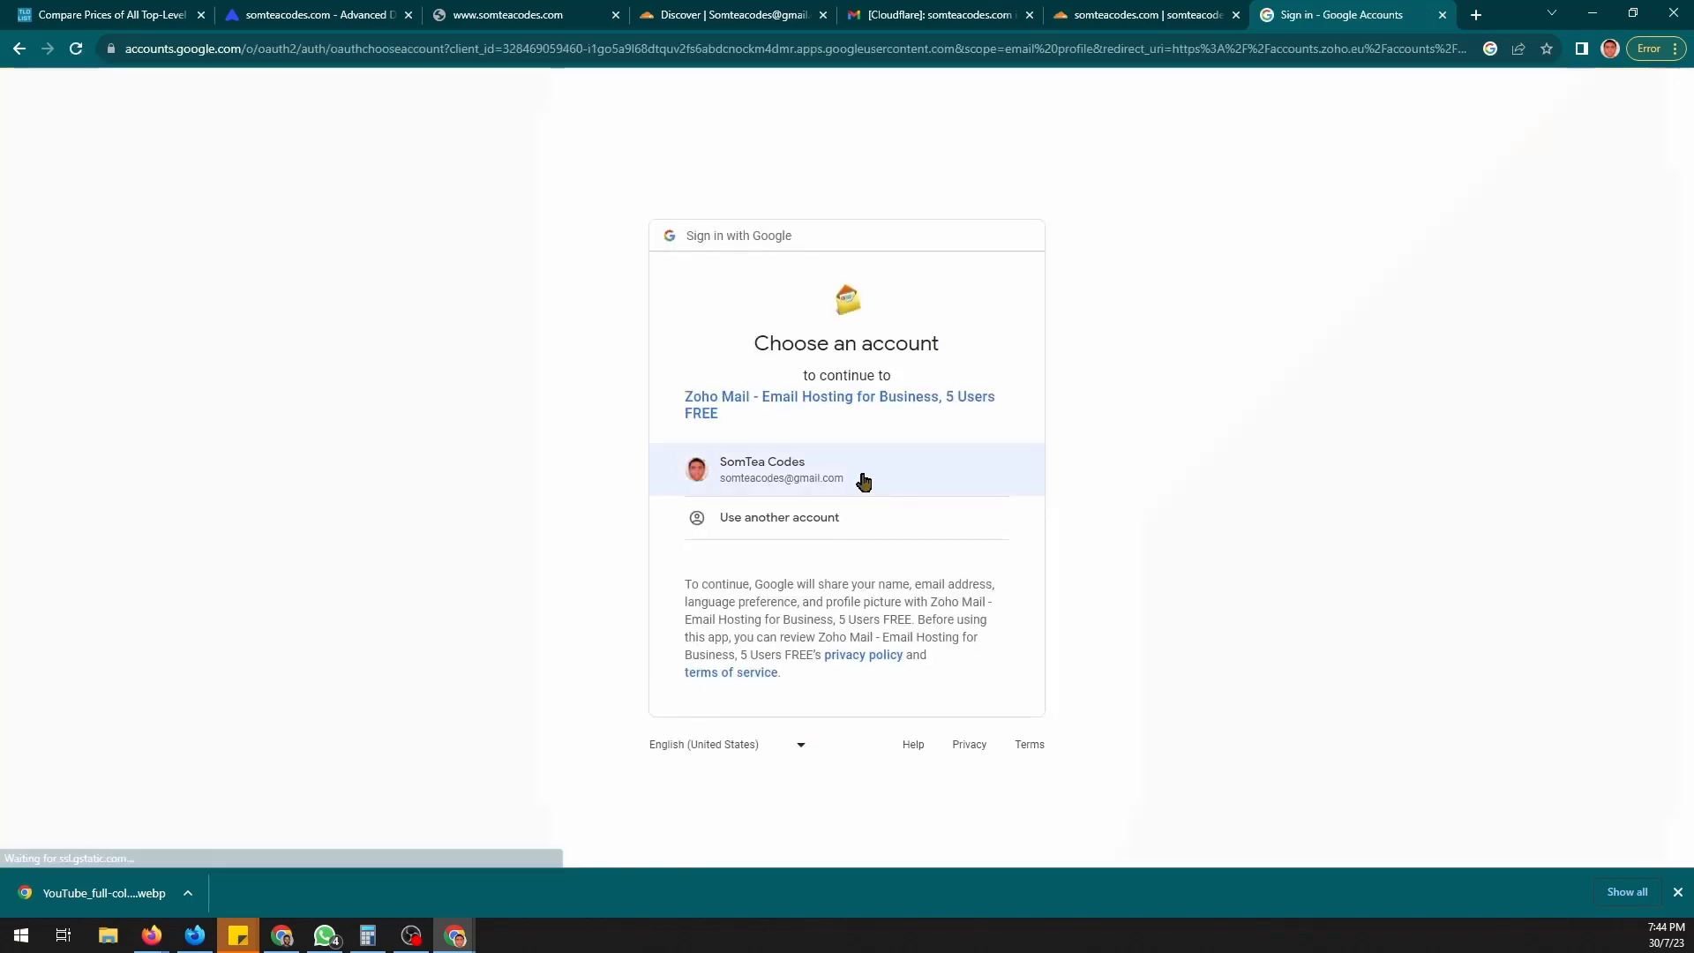
{"action": "left_click", "coordinate": [863, 481]}
{"action": "left_click", "coordinate": [615, 580]}
{"action": "left_click", "coordinate": [675, 657]}
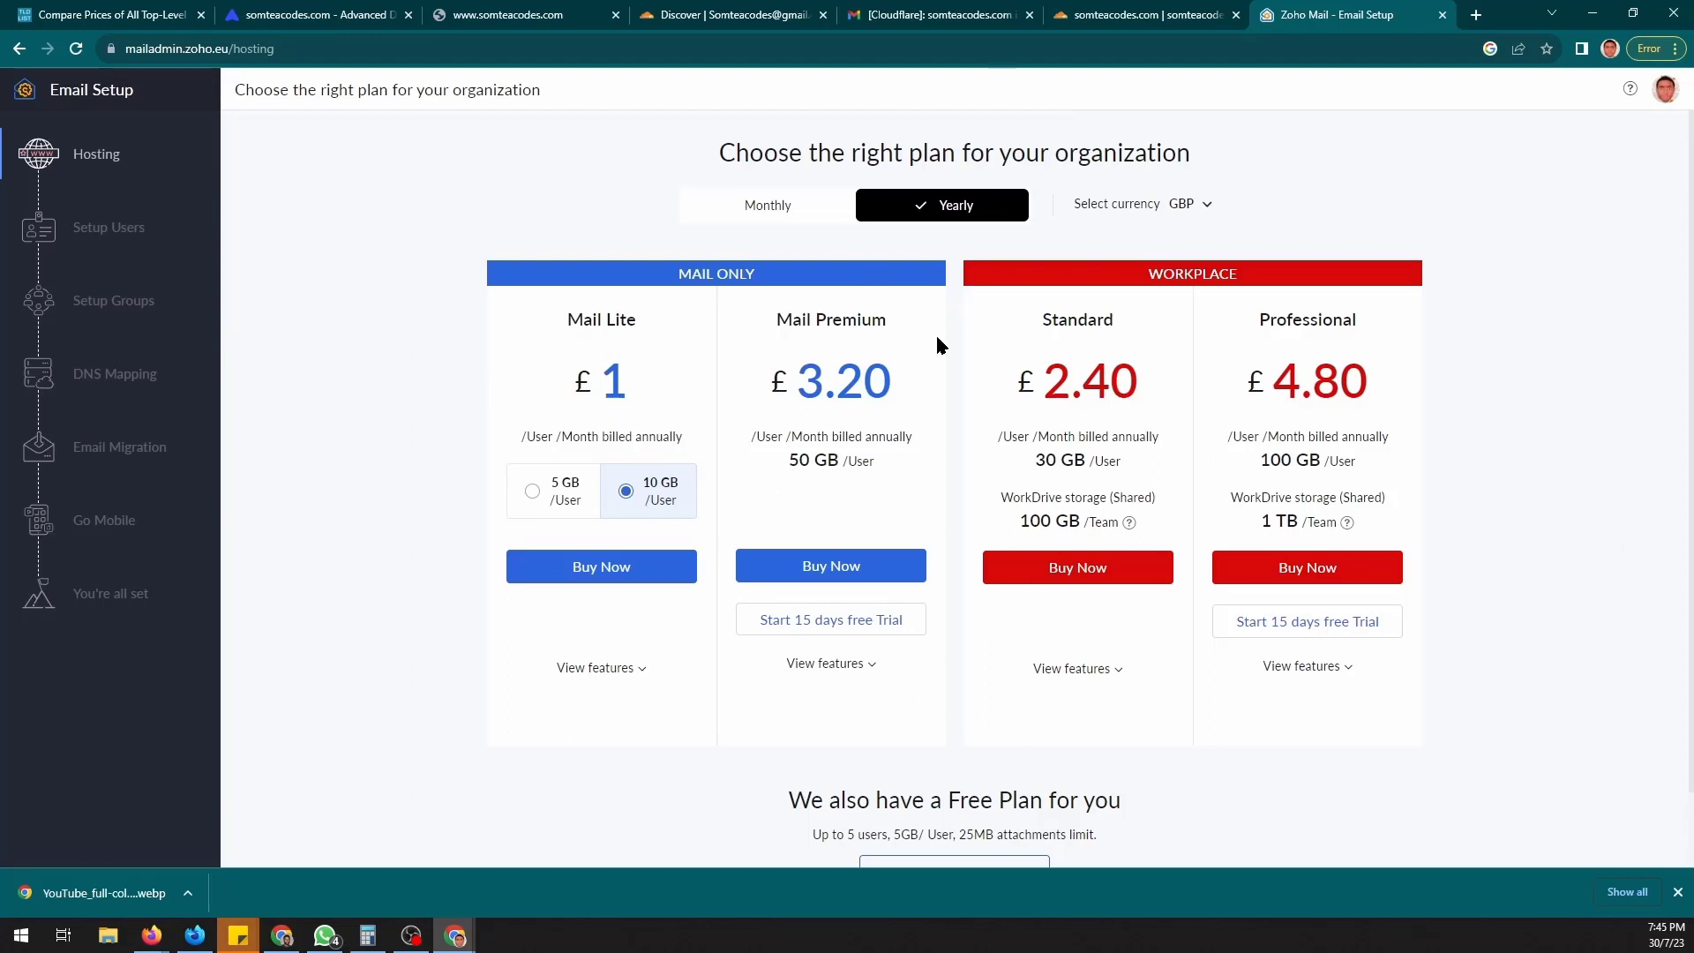
{"action": "scroll", "coordinate": [794, 547], "scroll_direction": "down", "scroll_amount": 1}
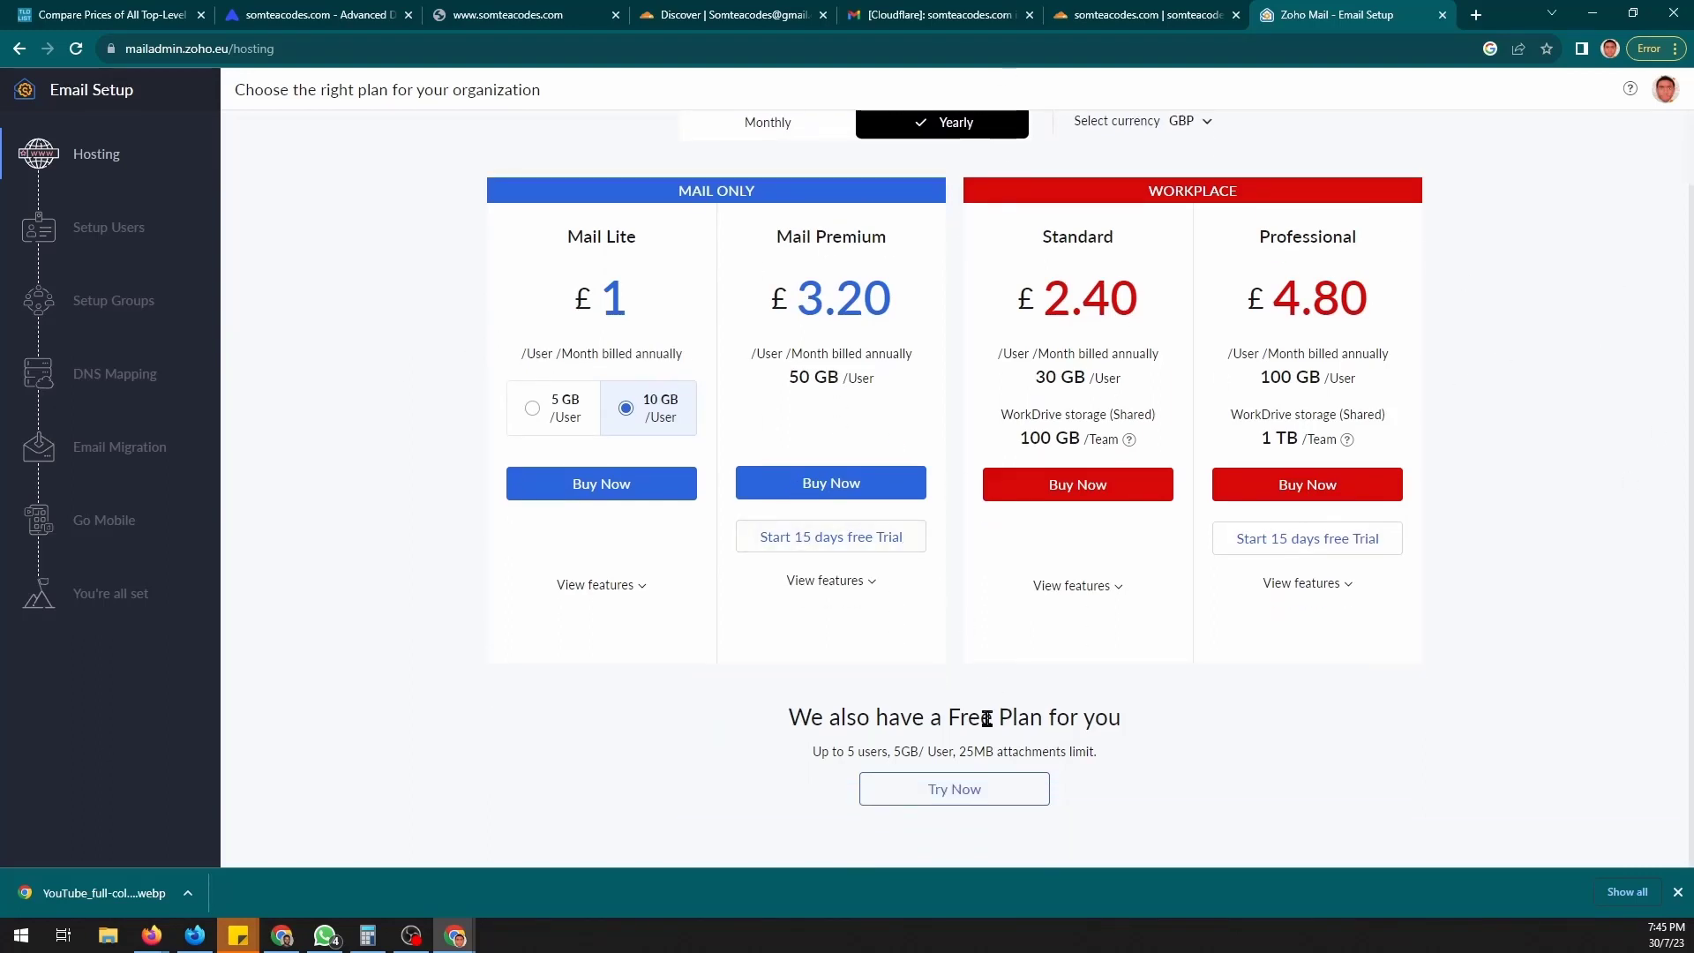
{"action": "left_click_drag", "start_coordinate": [785, 725], "coordinate": [1124, 772]}
{"action": "left_click", "coordinate": [1021, 794]}
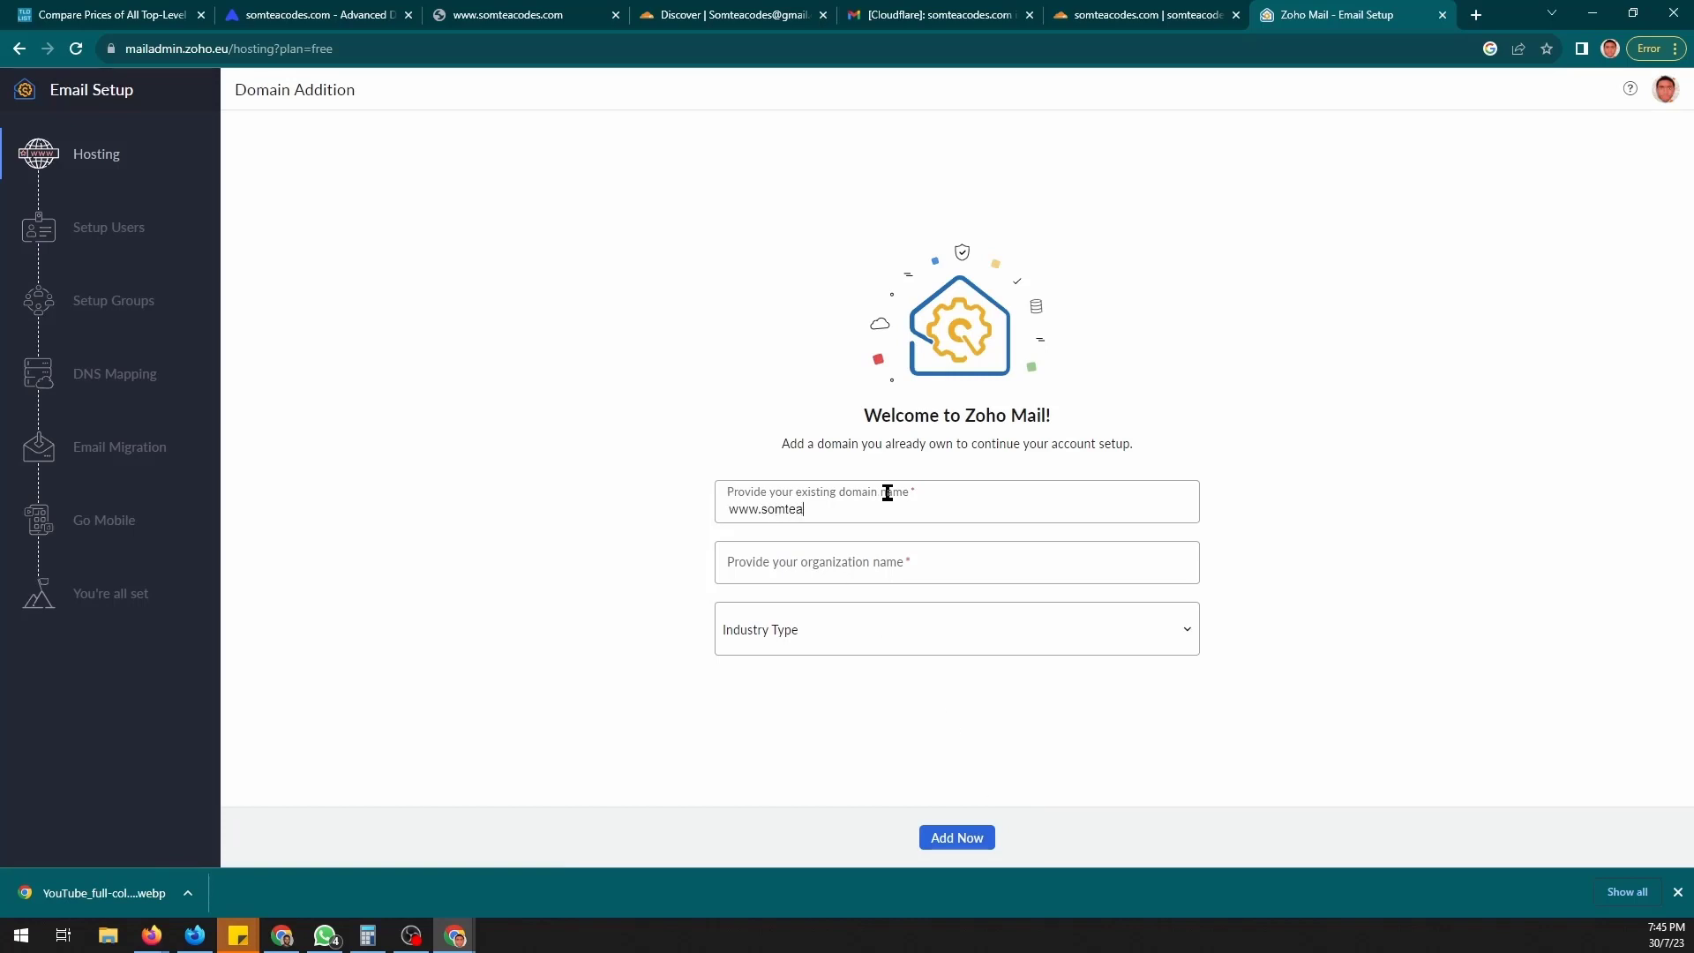
{"action": "key", "text": "Tab"}
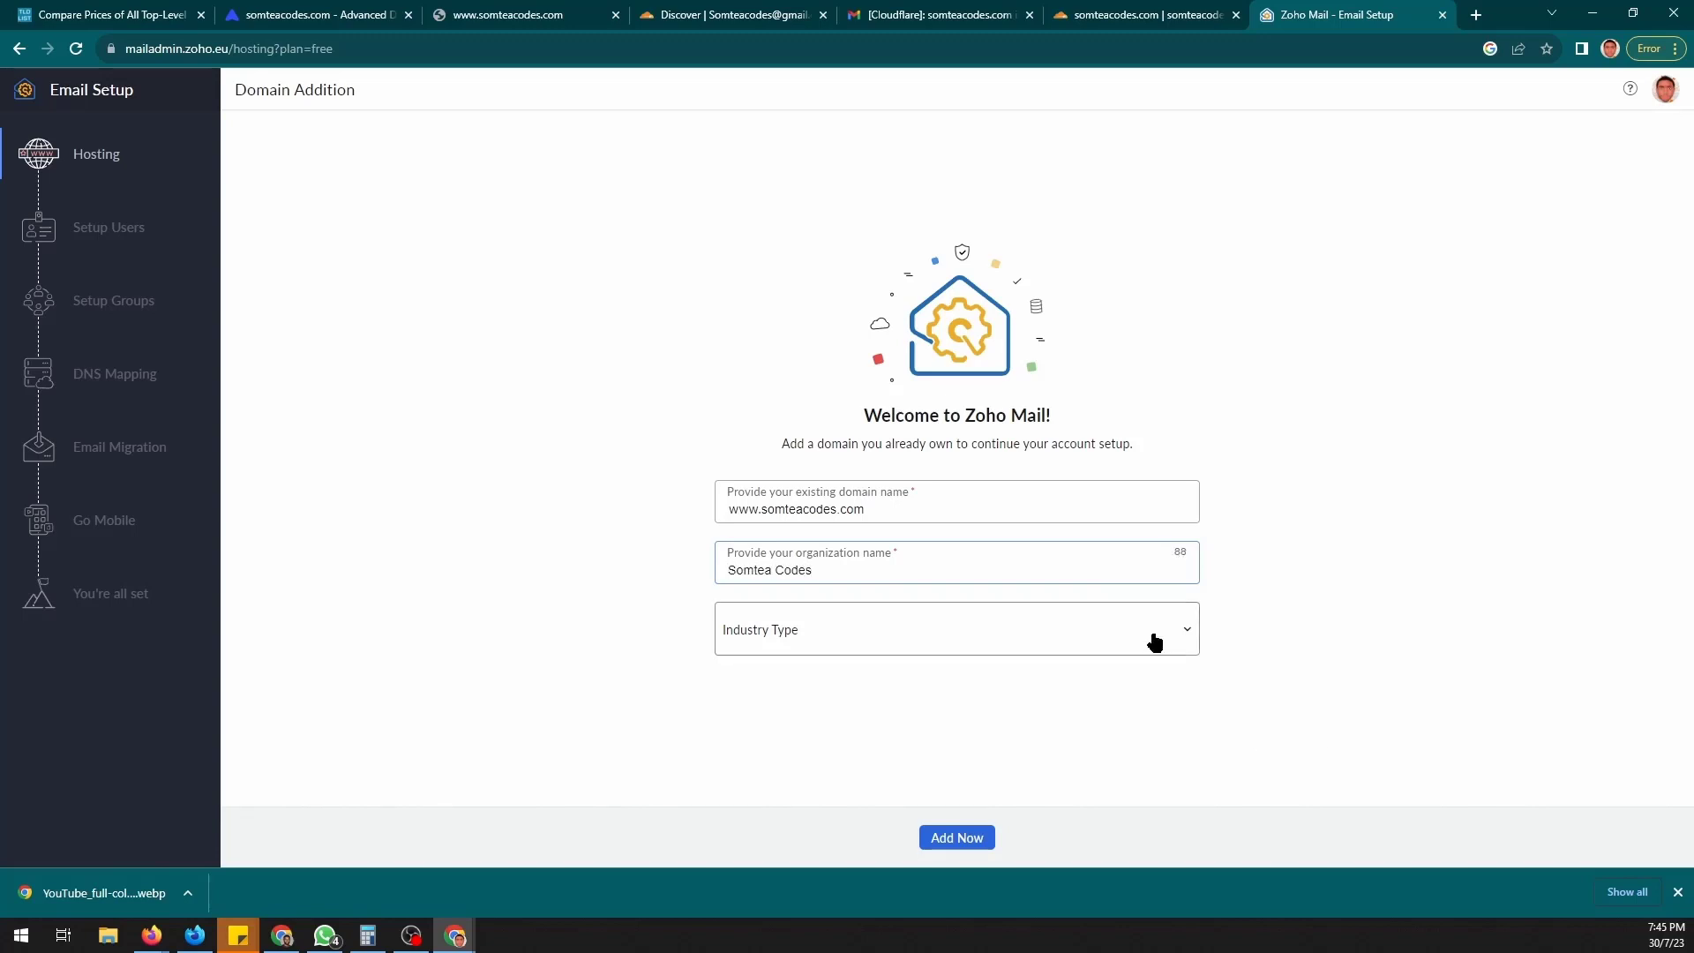
{"action": "left_click", "coordinate": [1153, 644]}
{"action": "left_click", "coordinate": [1067, 530]}
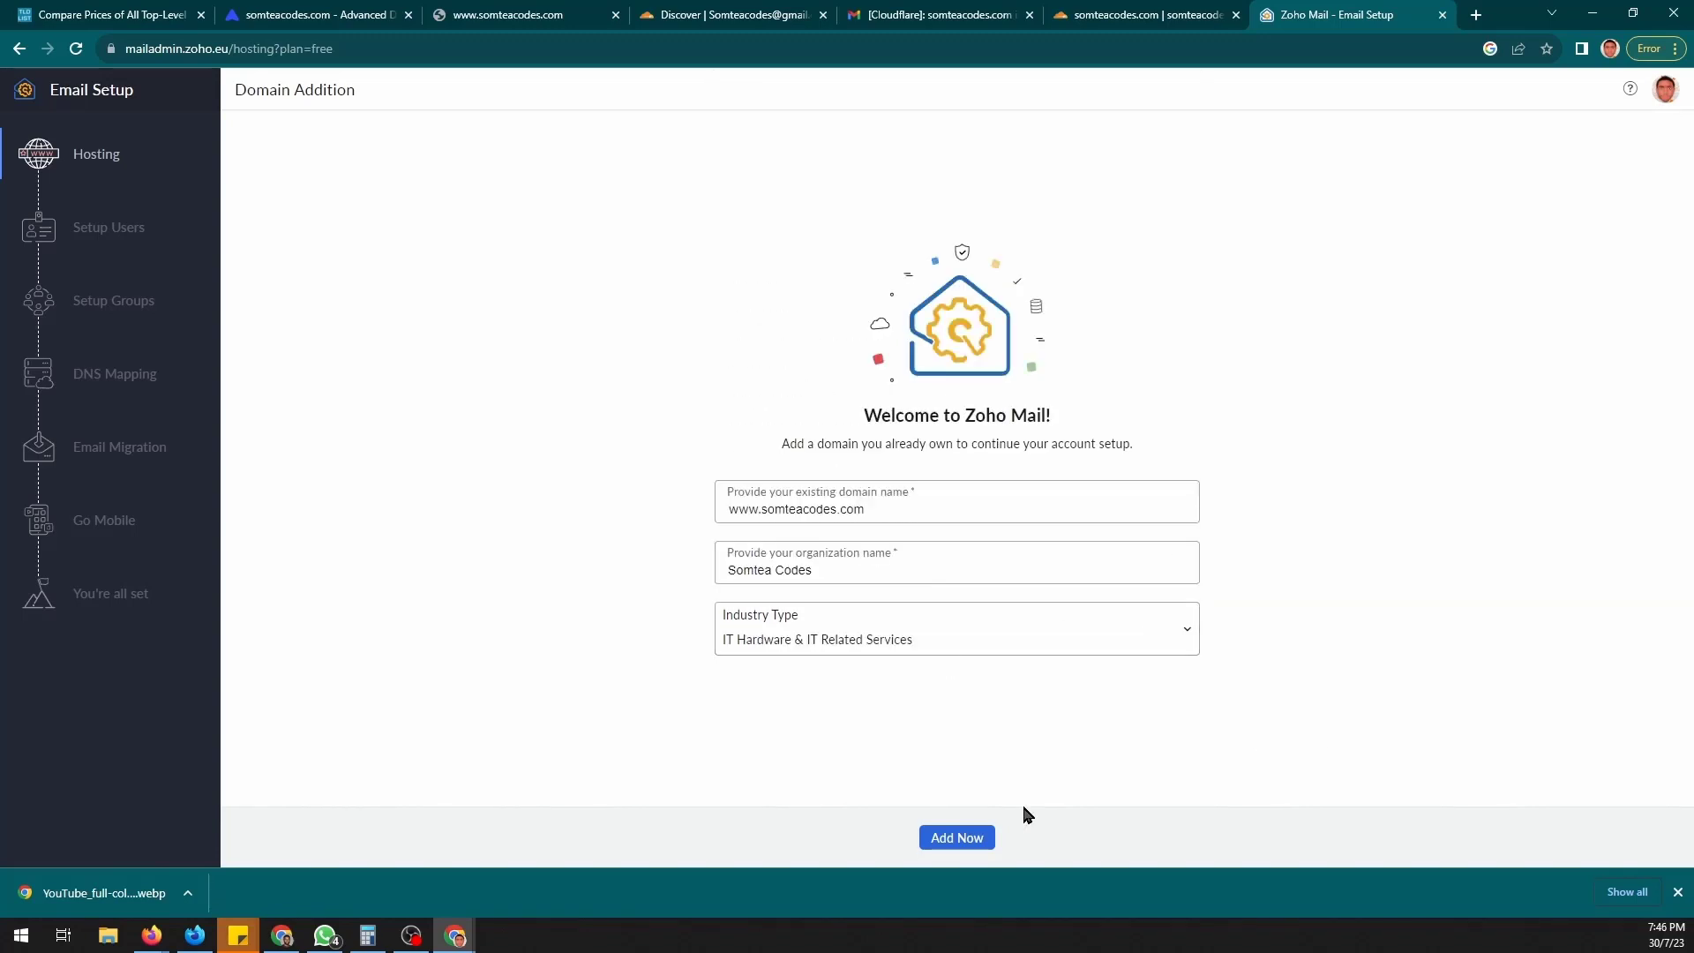
{"action": "left_click", "coordinate": [987, 837]}
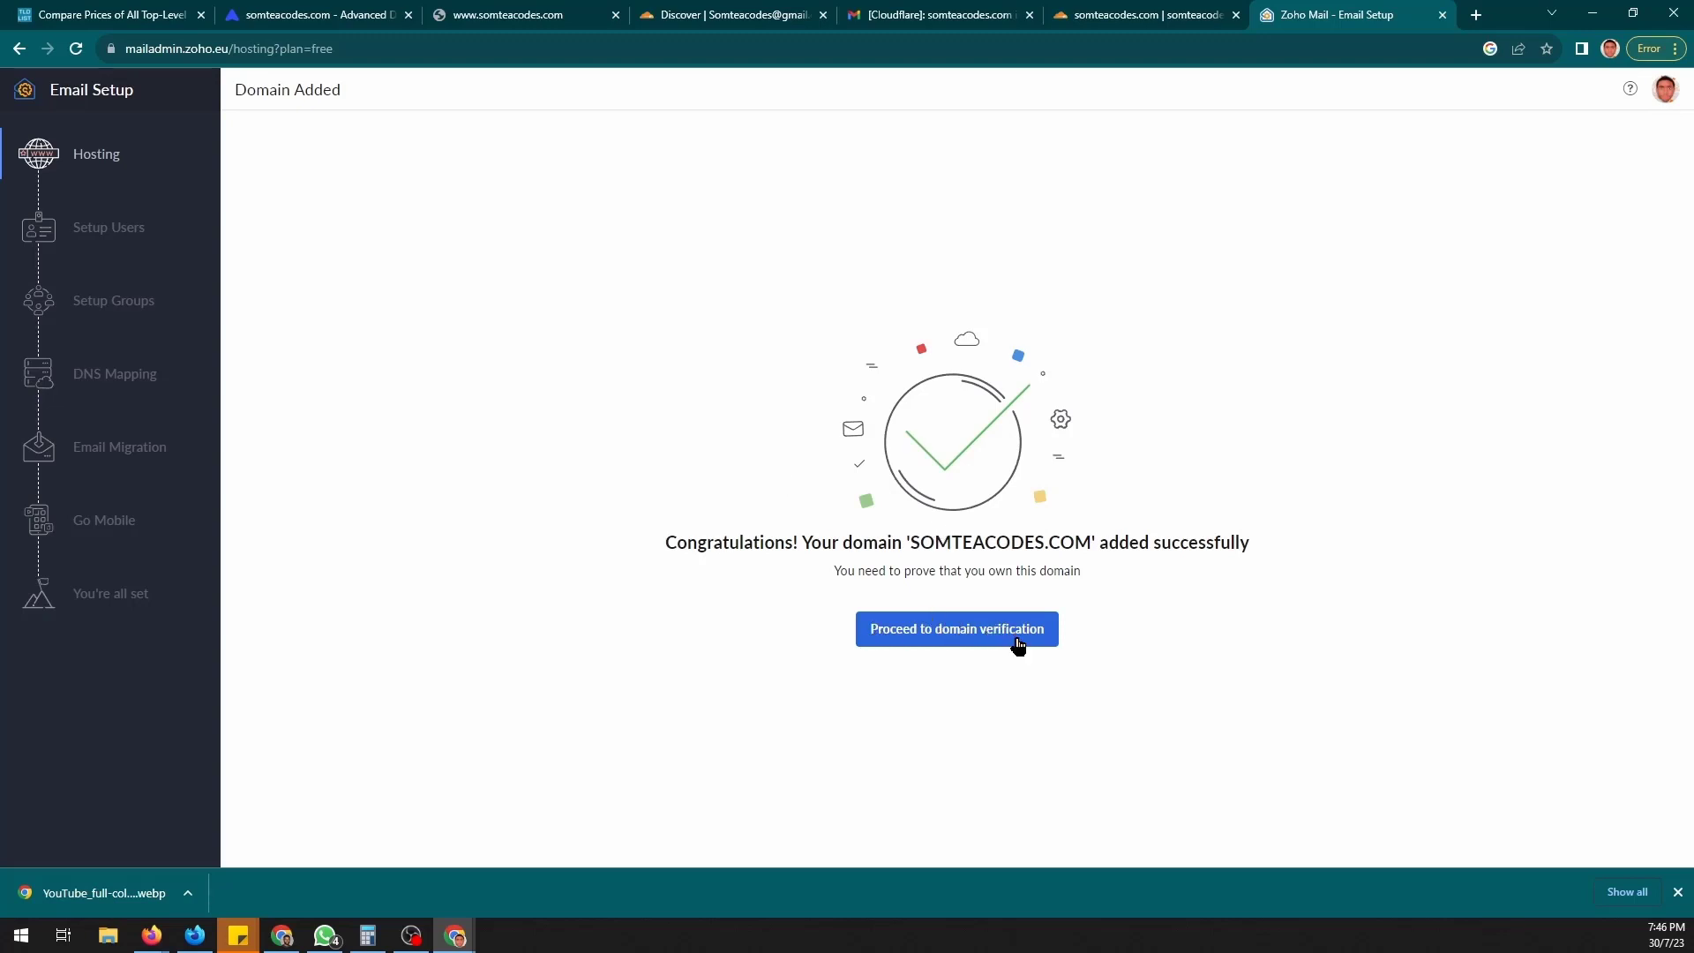
- Proceed to the TXT record domain verification step for somteacodes.com
{"action": "left_click", "coordinate": [923, 641]}
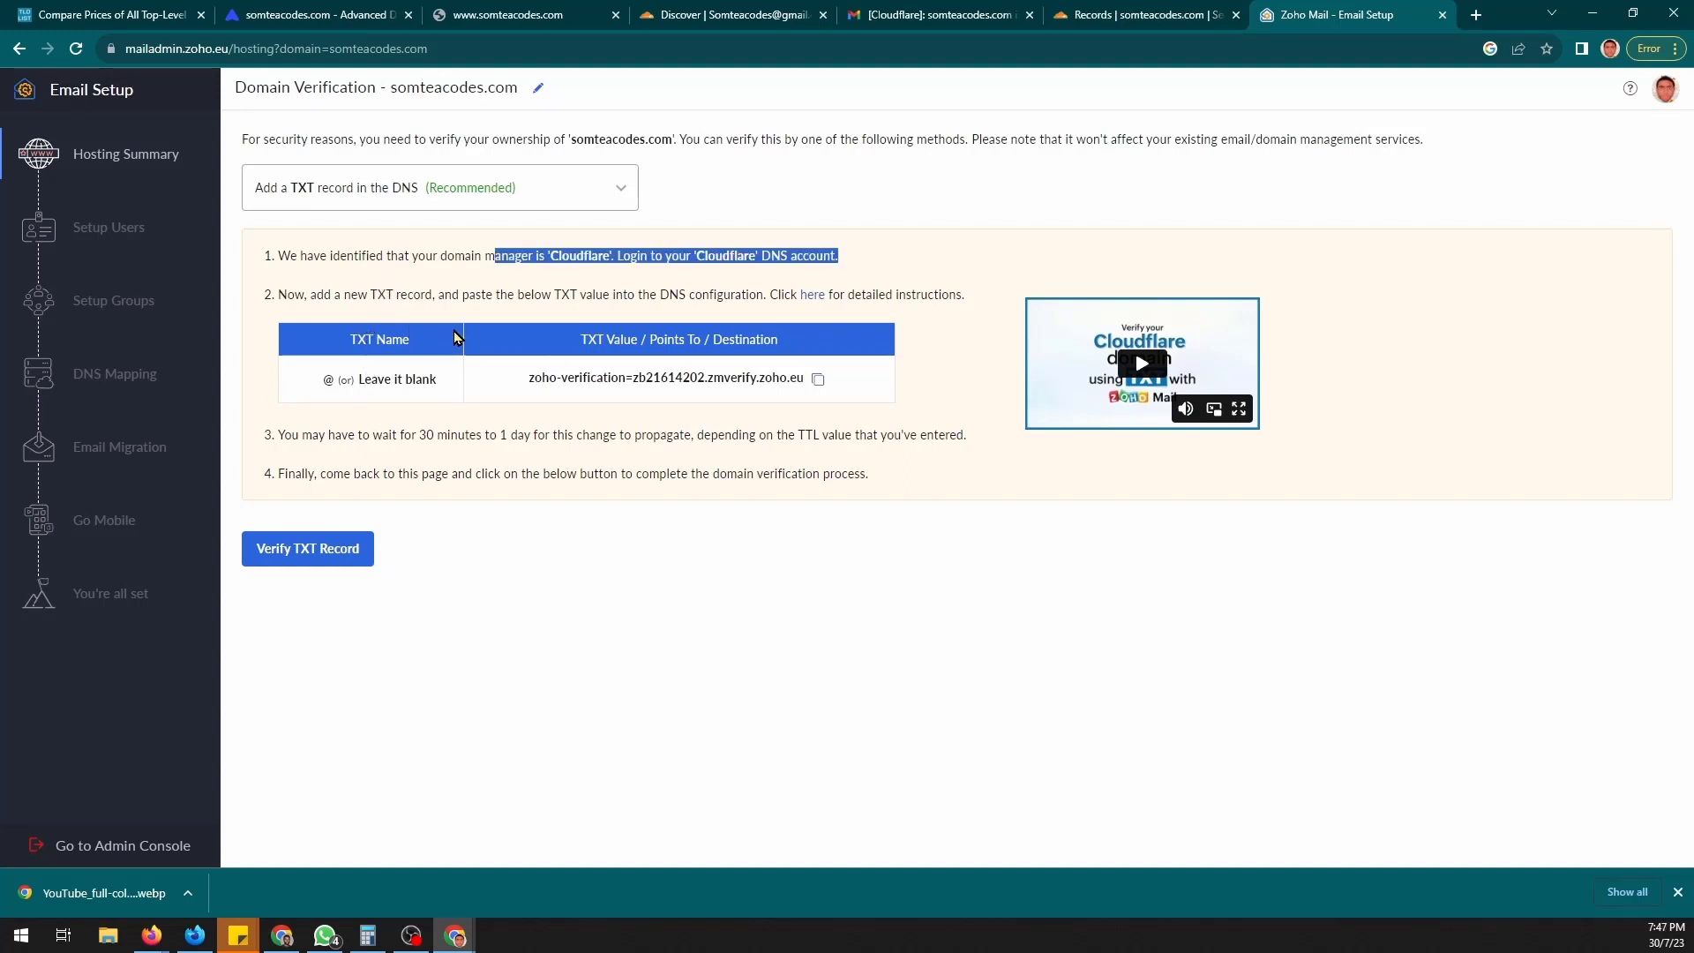
- Copy Zoho's TXT verification value and open the somteacodes.com DNS records in Cloudflare
{"action": "left_click", "coordinate": [817, 381]}
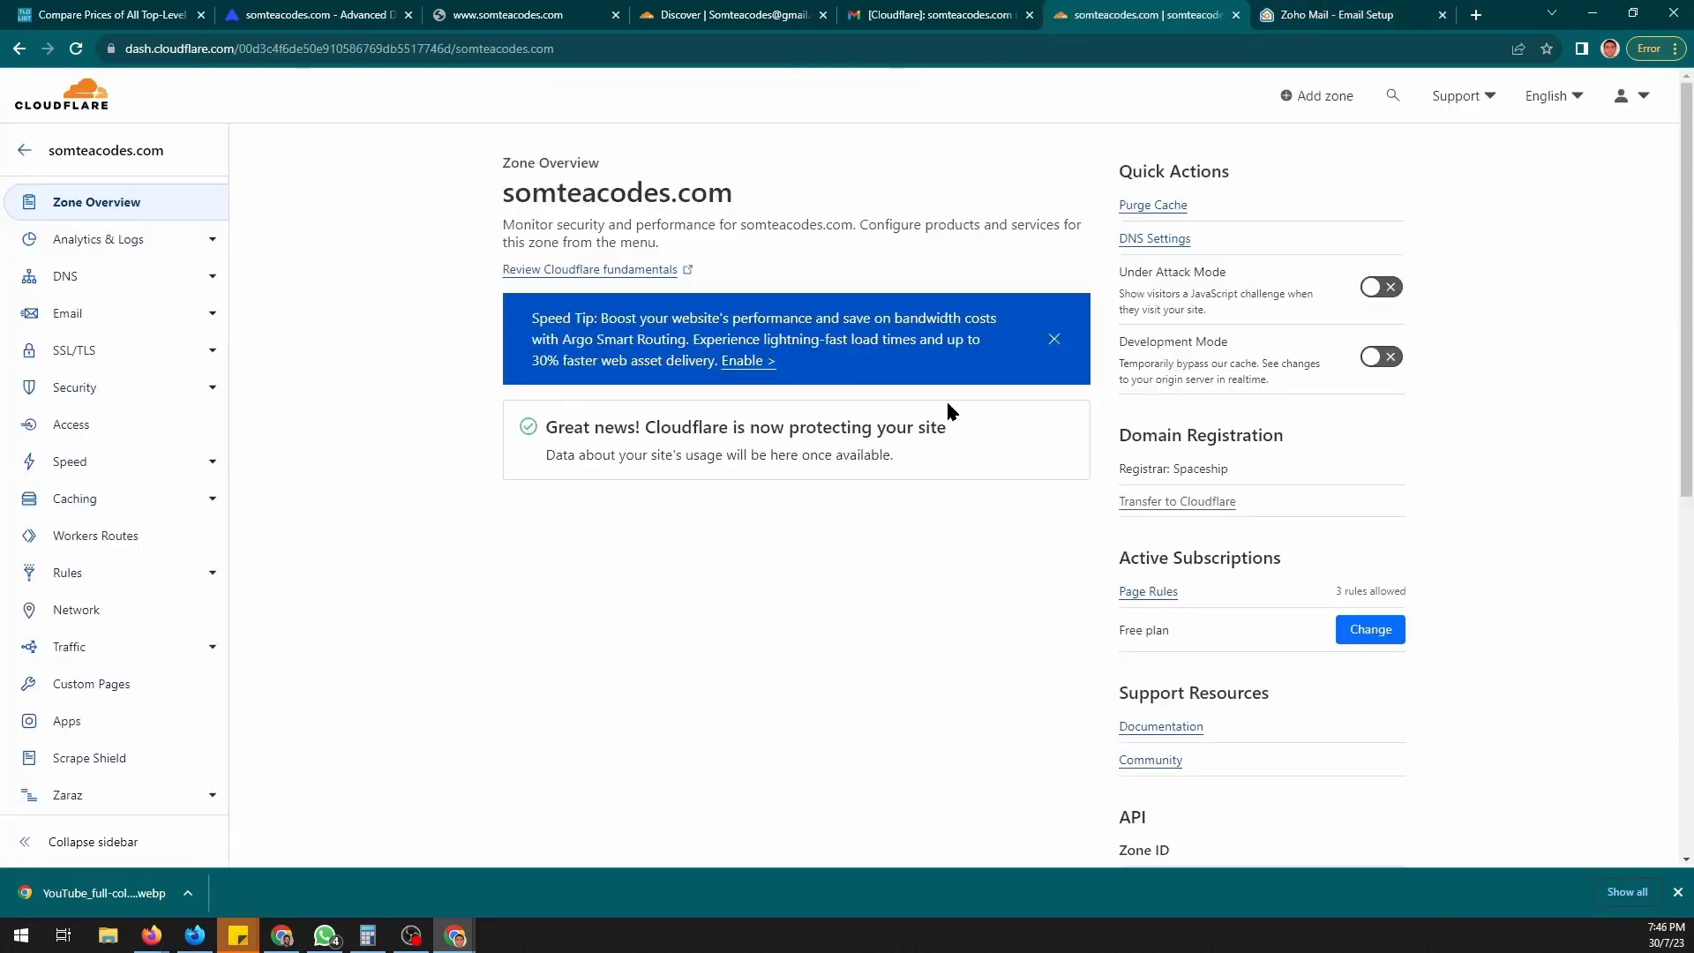
{"action": "left_click", "coordinate": [125, 281]}
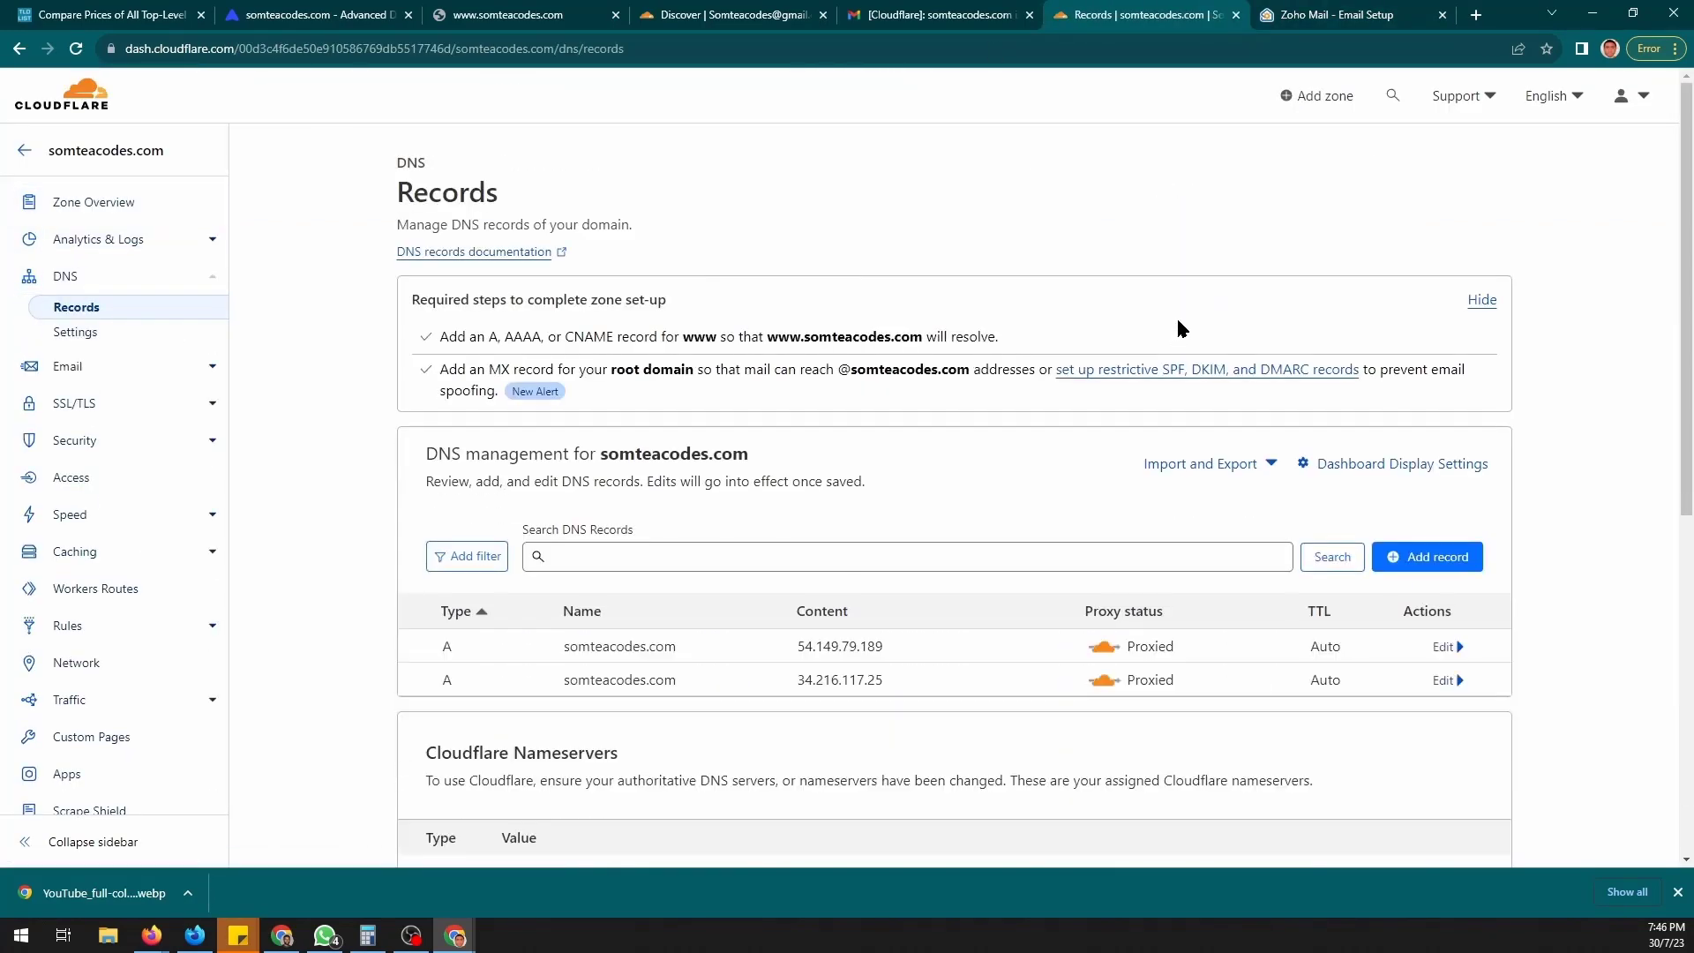
{"action": "scroll", "coordinate": [1177, 316], "scroll_direction": "down", "scroll_amount": 2}
- Save a TXT record named @ holding the pasted zoho-verification value, then return to Zoho
{"action": "left_click", "coordinate": [1427, 380]}
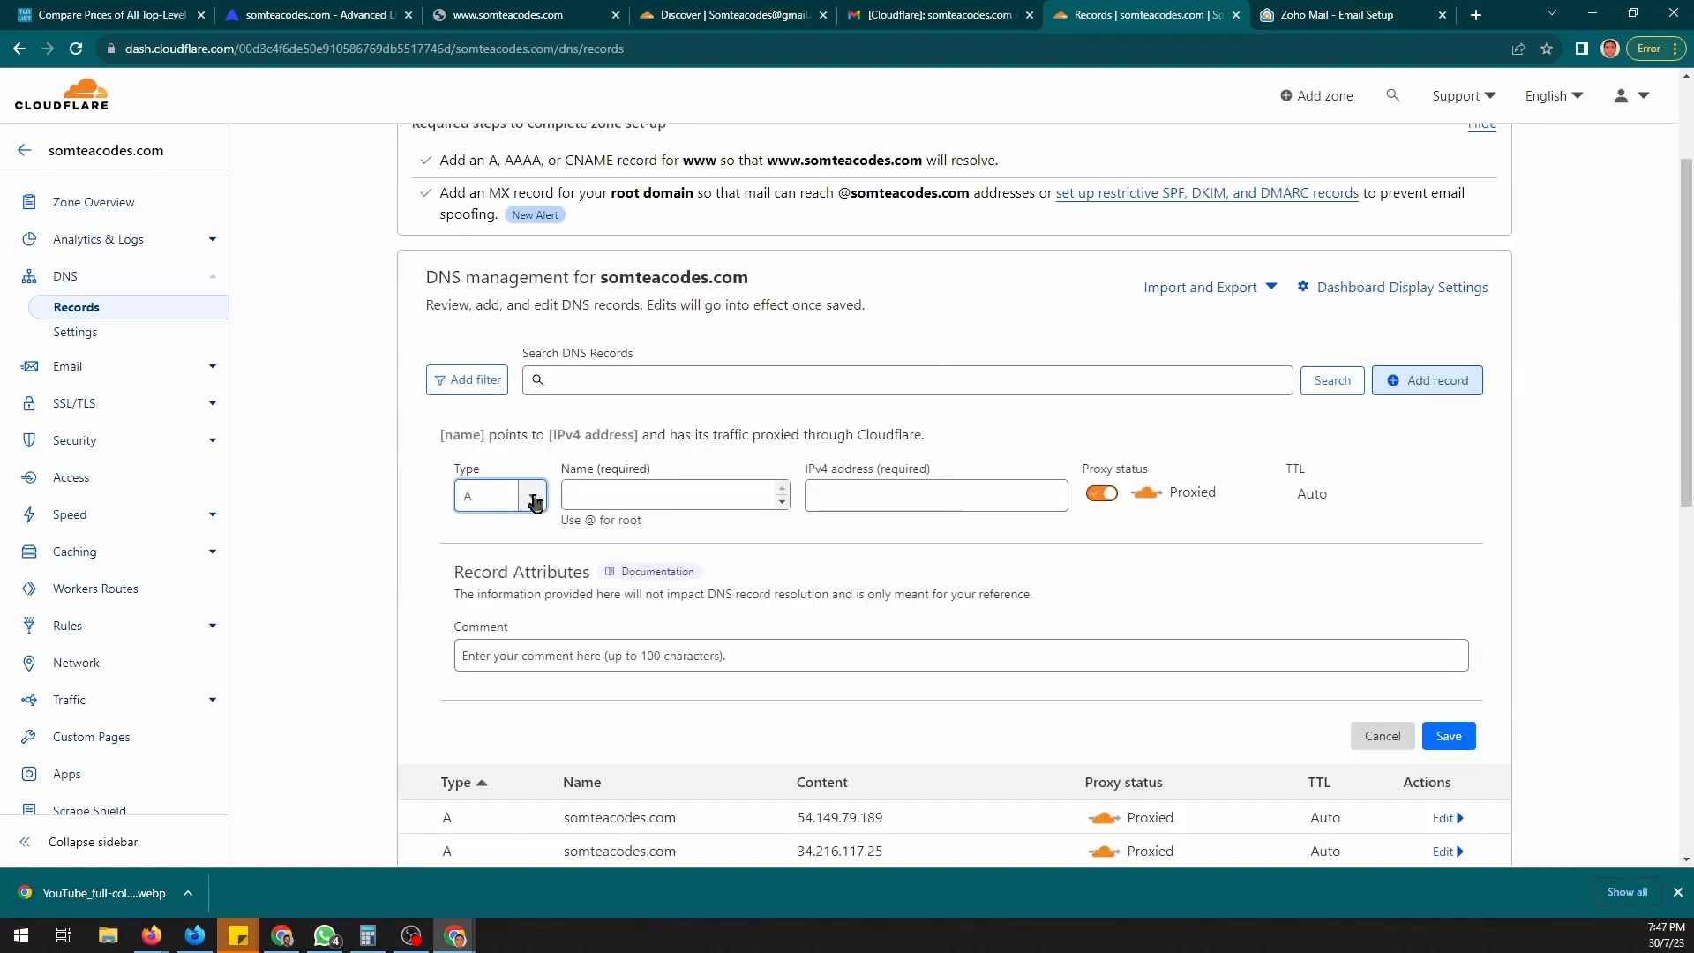
{"action": "left_click", "coordinate": [494, 495]}
{"action": "type", "text": "tx"}
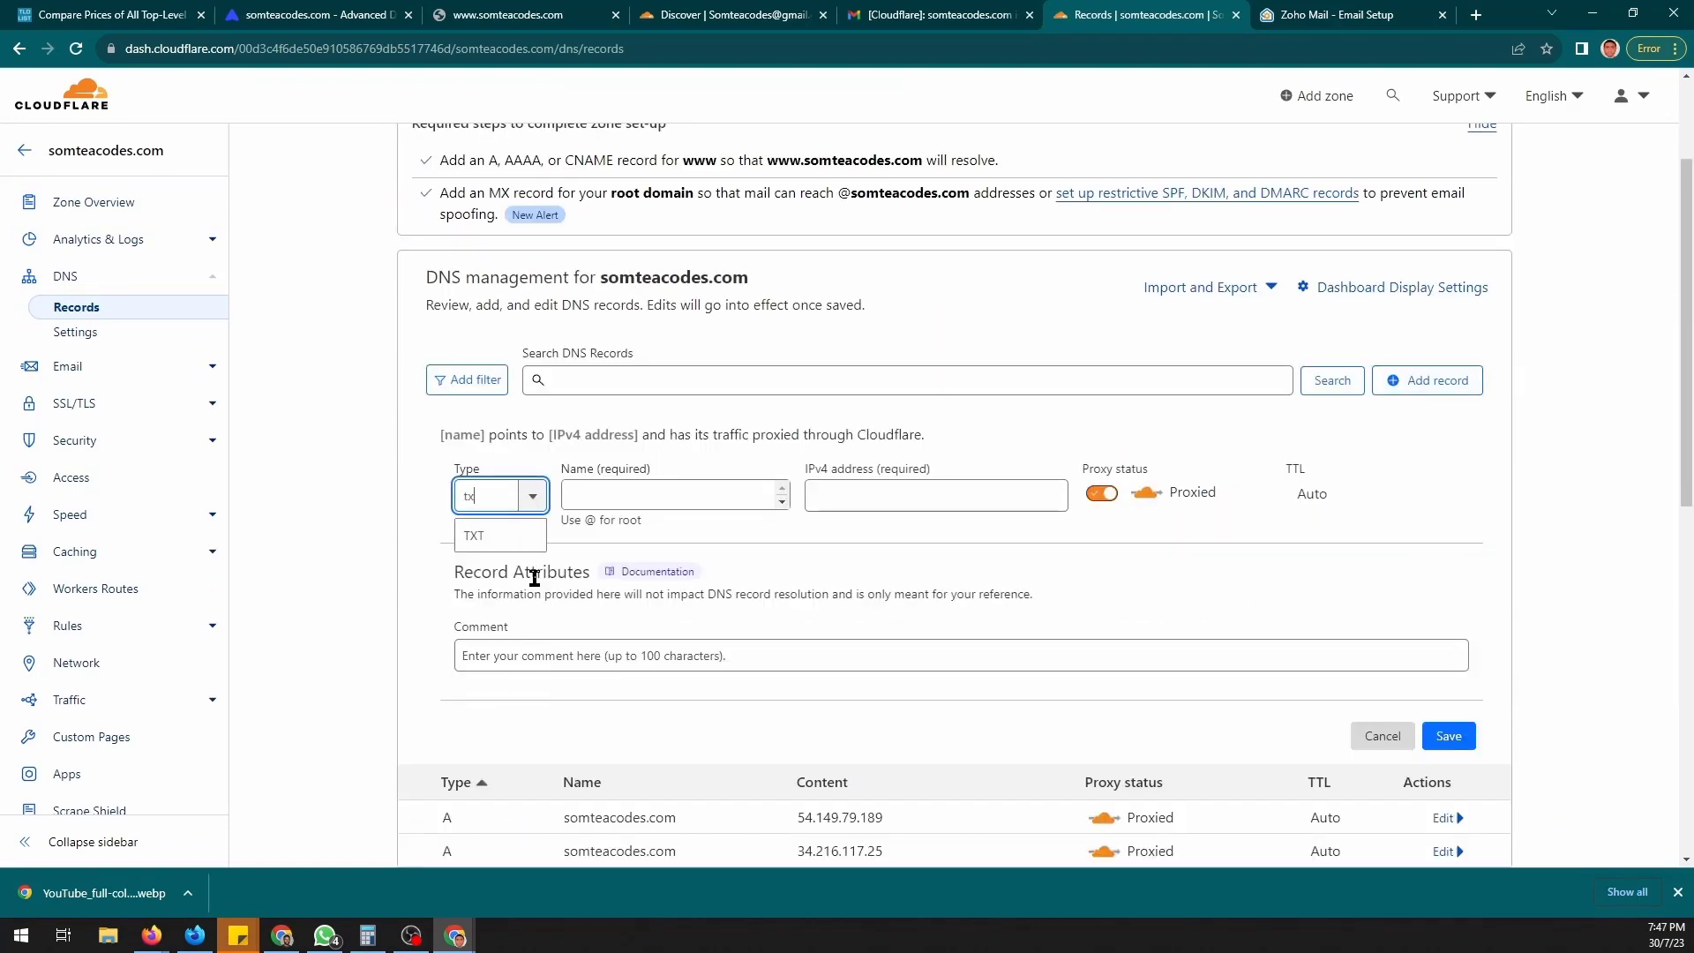
{"action": "left_click", "coordinate": [495, 536]}
{"action": "left_click", "coordinate": [653, 497]}
{"action": "type", "text": "@"}
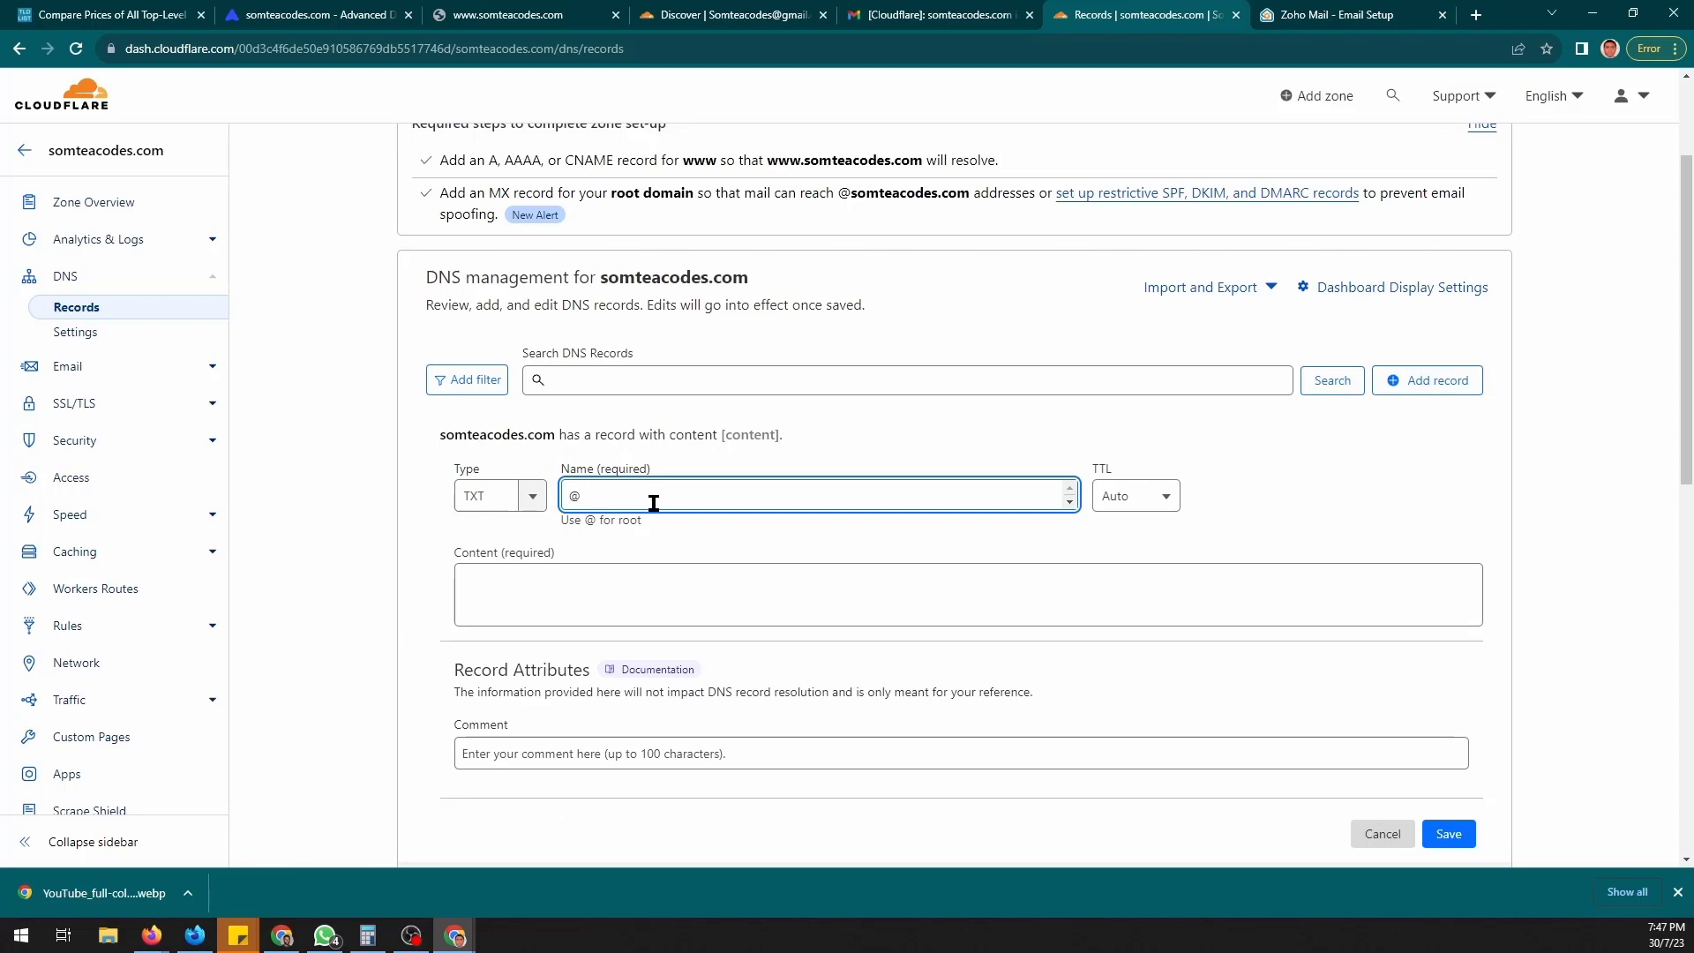
{"action": "left_click", "coordinate": [654, 610]}
{"action": "key", "text": "ctrl+v"}
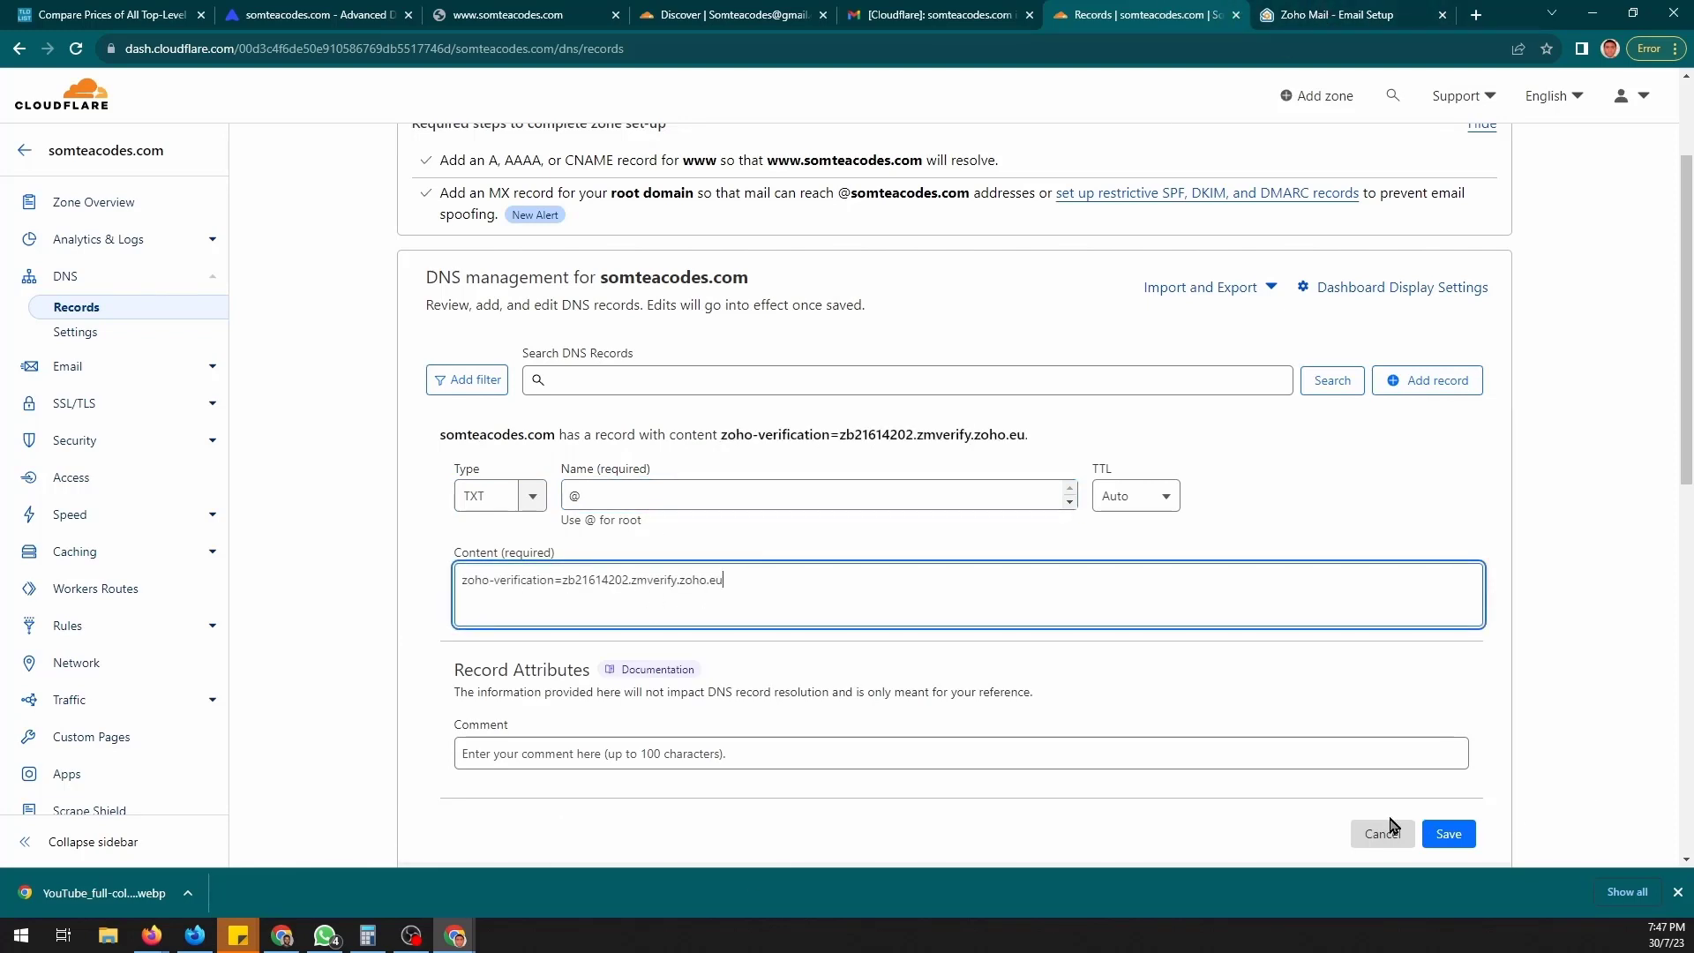
{"action": "left_click", "coordinate": [1442, 836]}
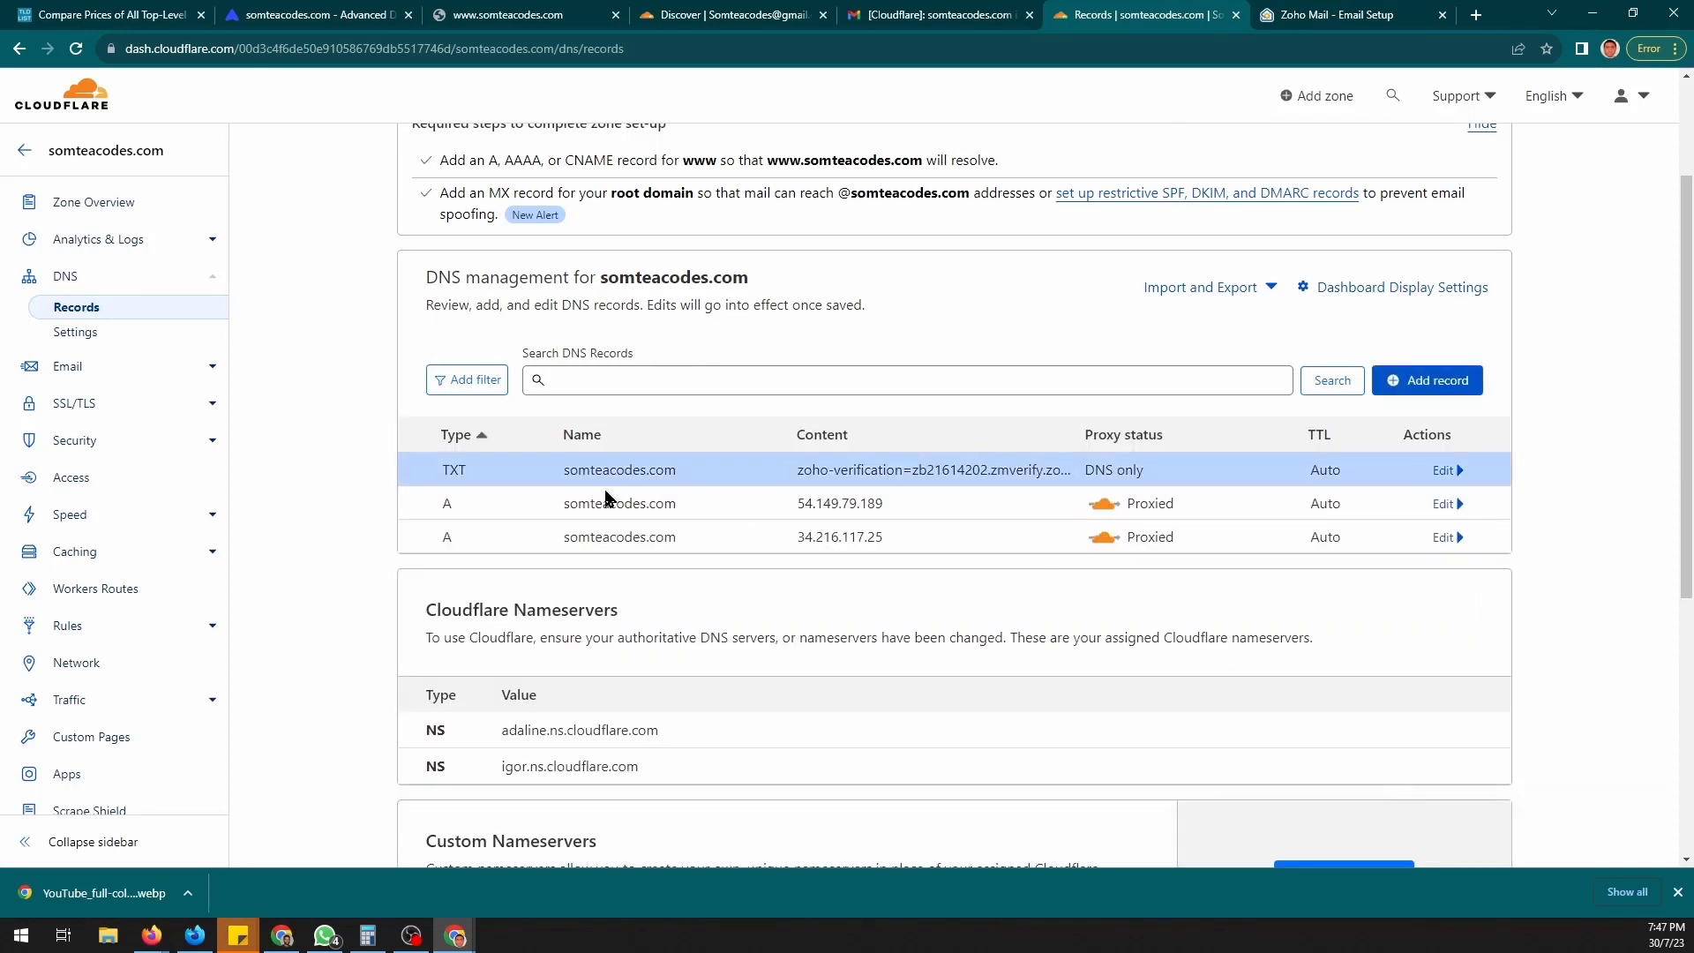
{"action": "left_click", "coordinate": [1317, 13]}
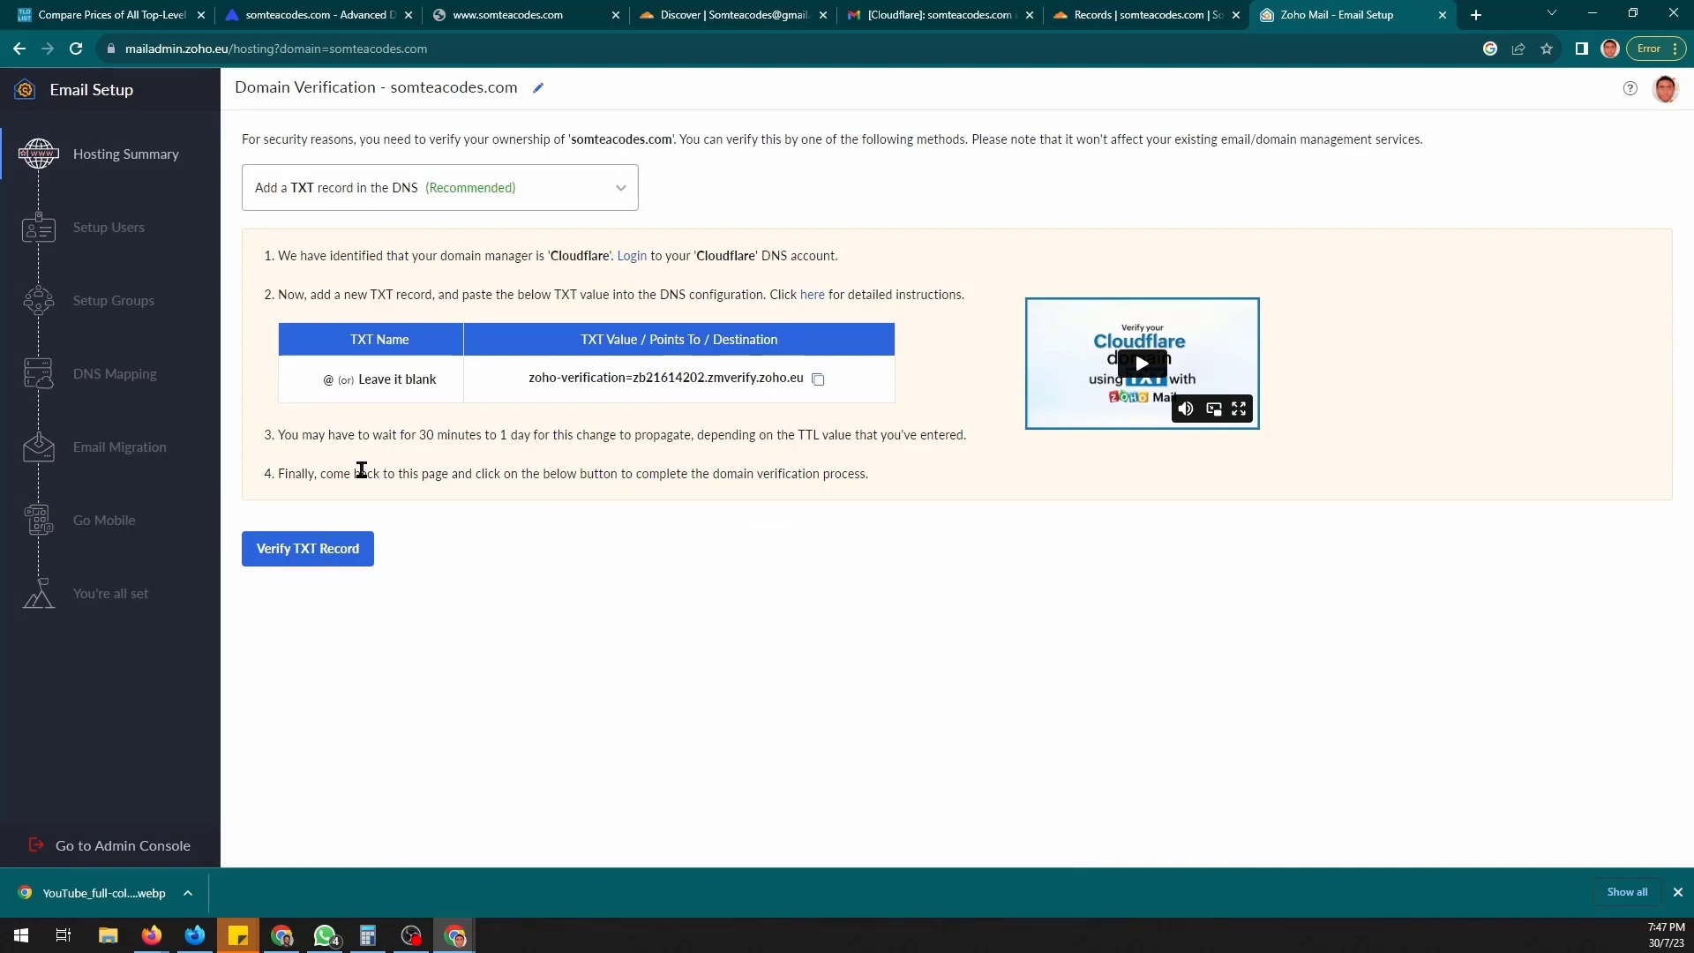
- Verify the TXT record and create the super administrator's login address on somteacodes.com
{"action": "left_click_drag", "start_coordinate": [281, 434], "coordinate": [912, 434]}
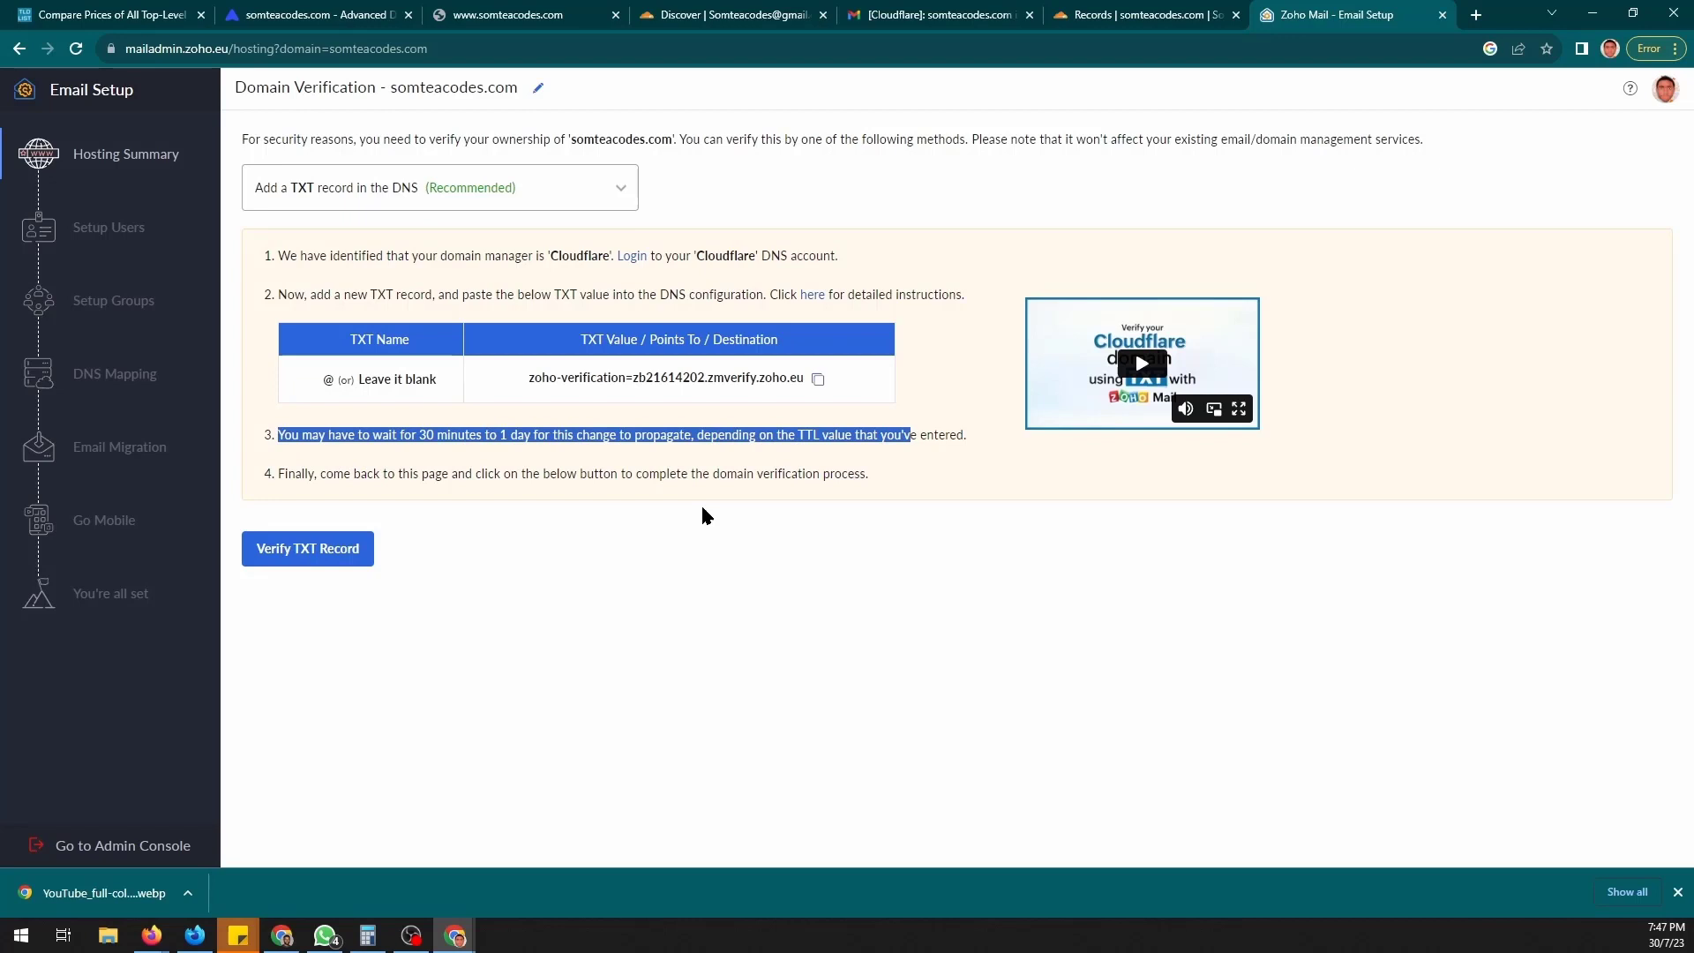
{"action": "left_click", "coordinate": [323, 552]}
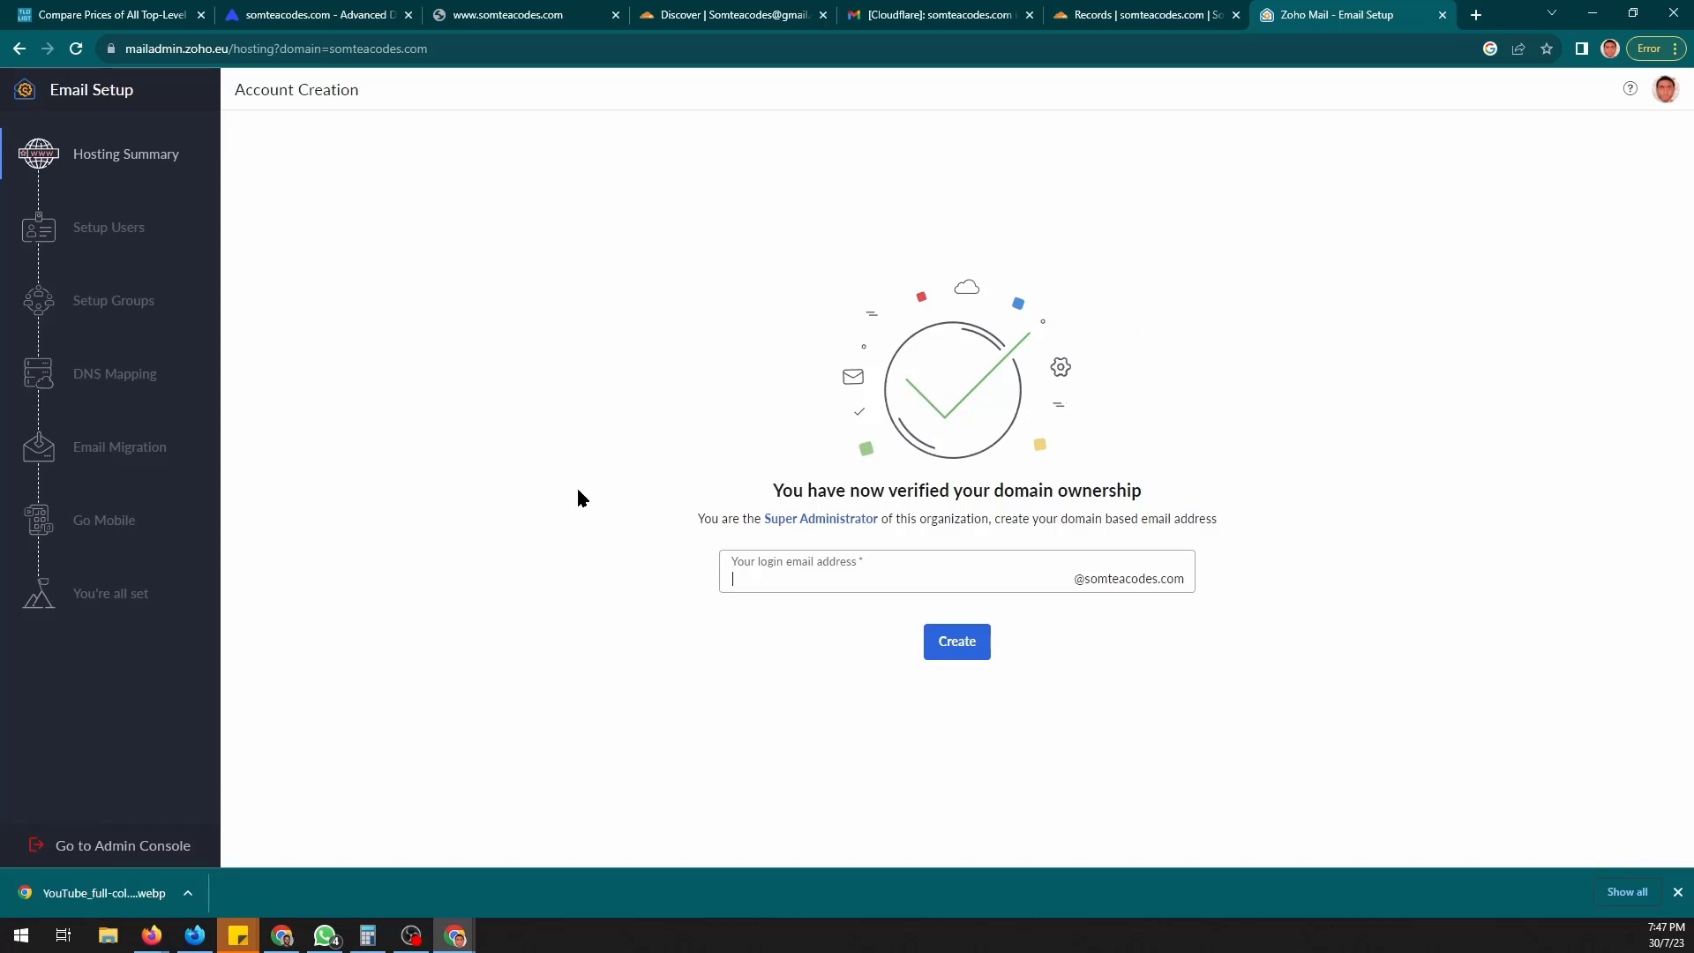
{"action": "left_click", "coordinate": [965, 642]}
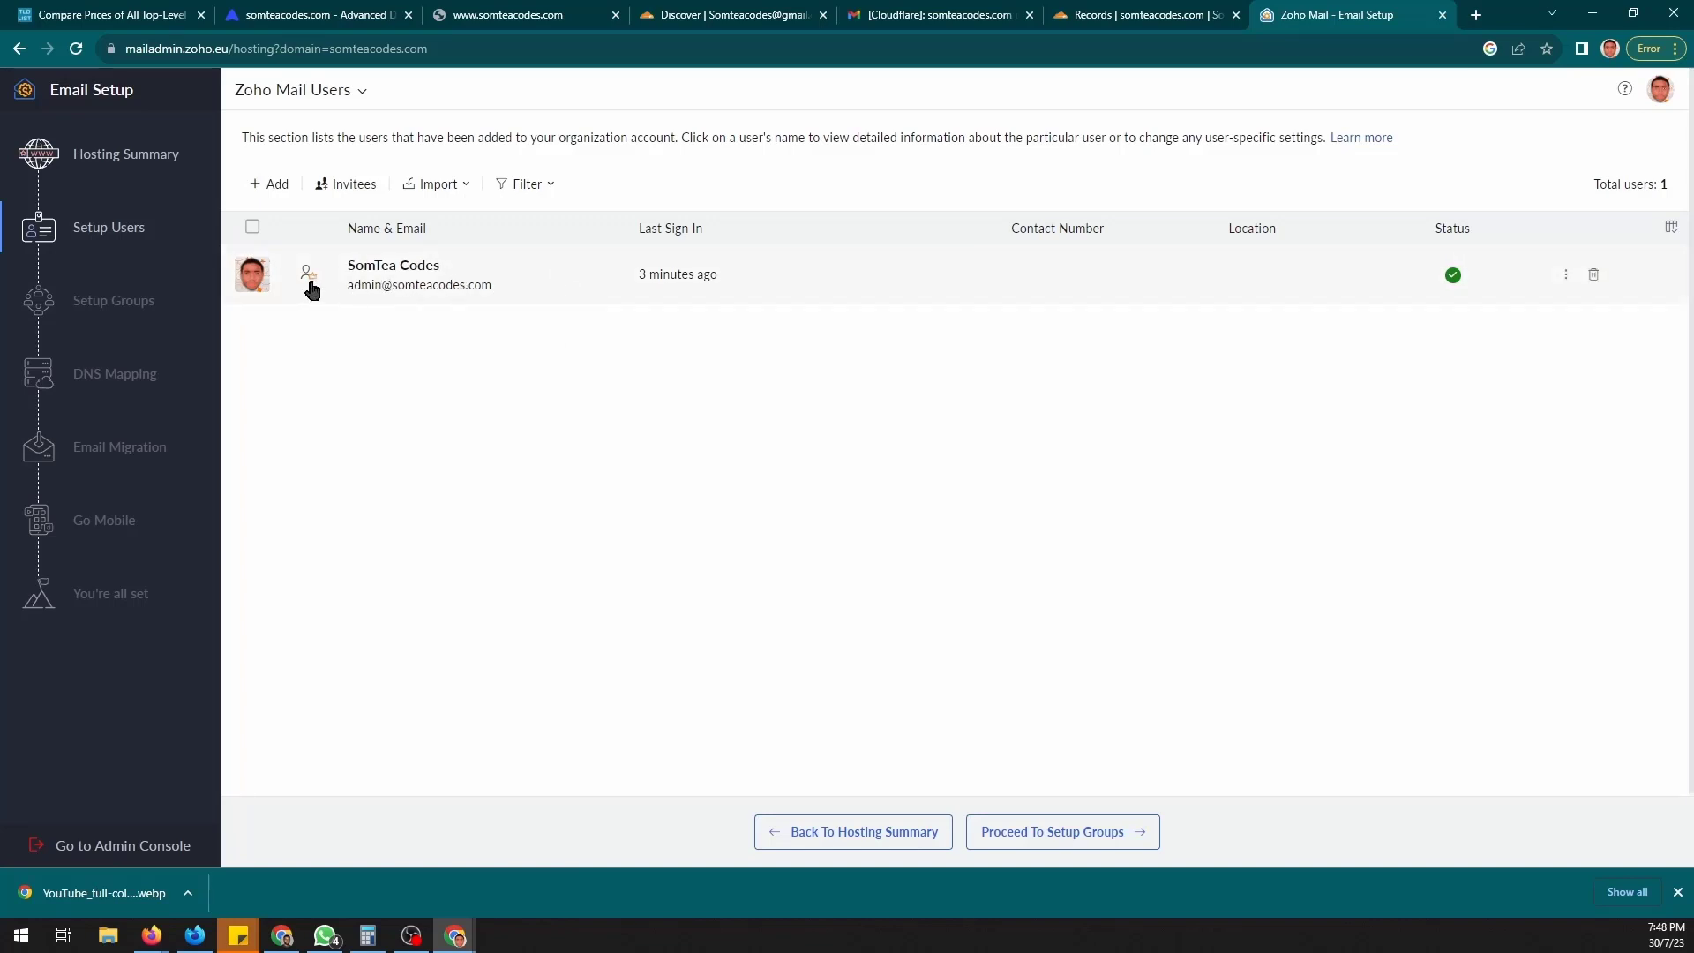
- Create the Support Team user with a support username and a password, then return to the users list
{"action": "left_click", "coordinate": [276, 184]}
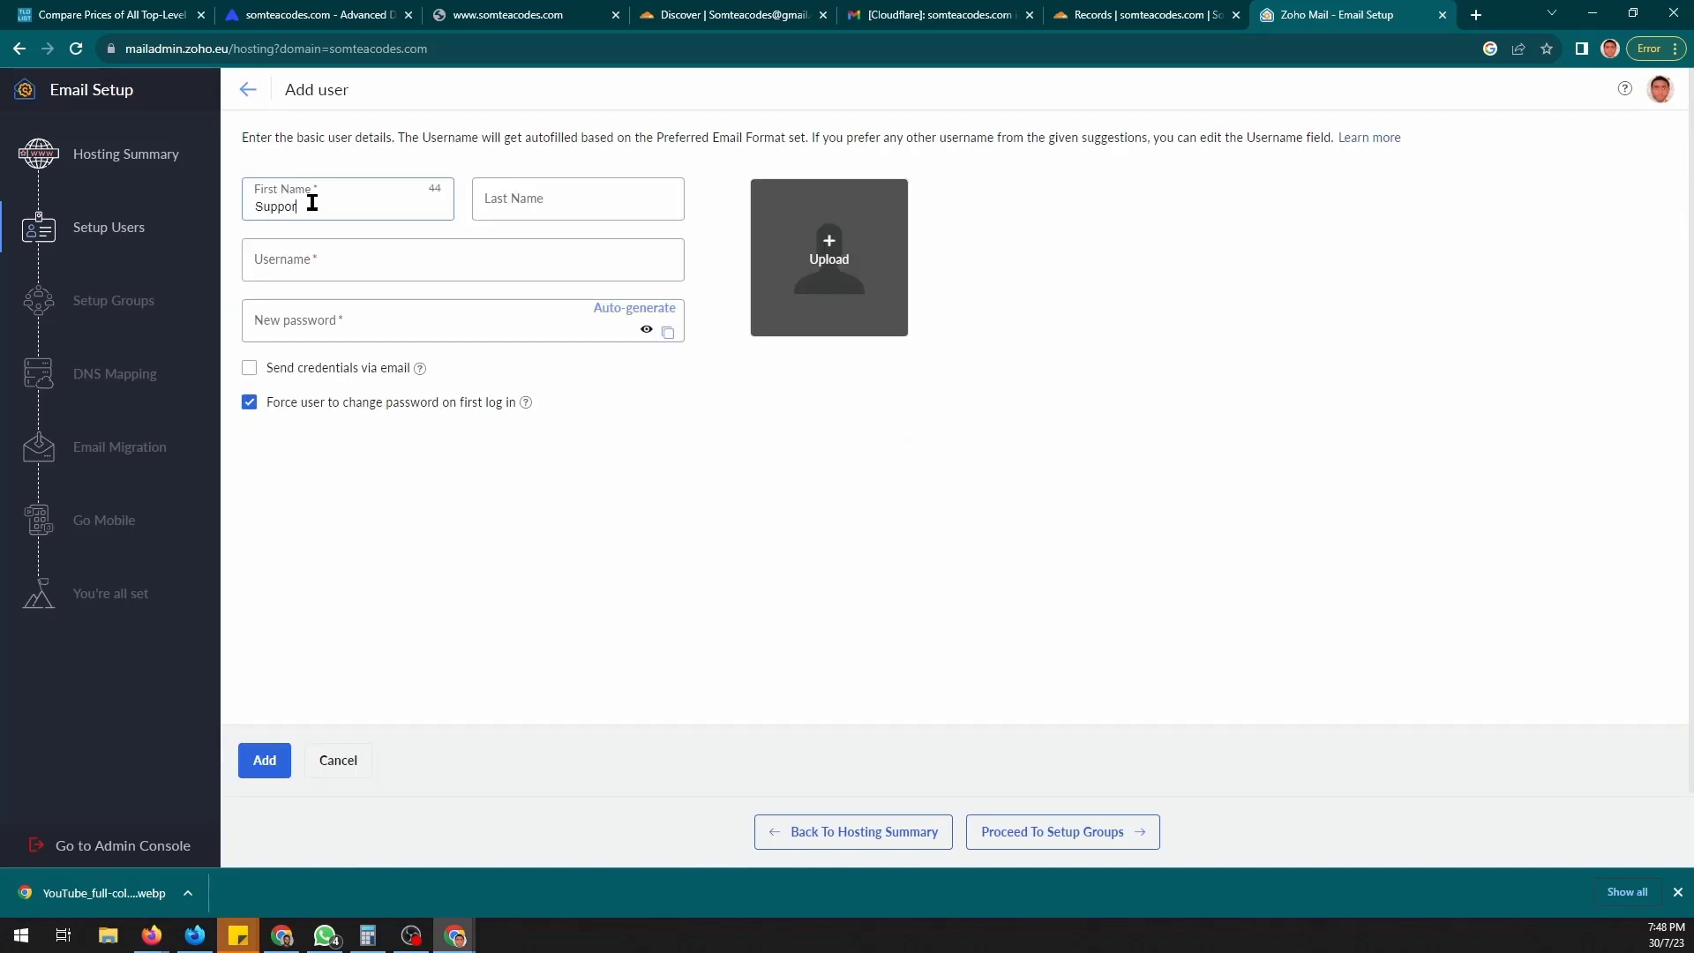
{"action": "key", "text": "Tab"}
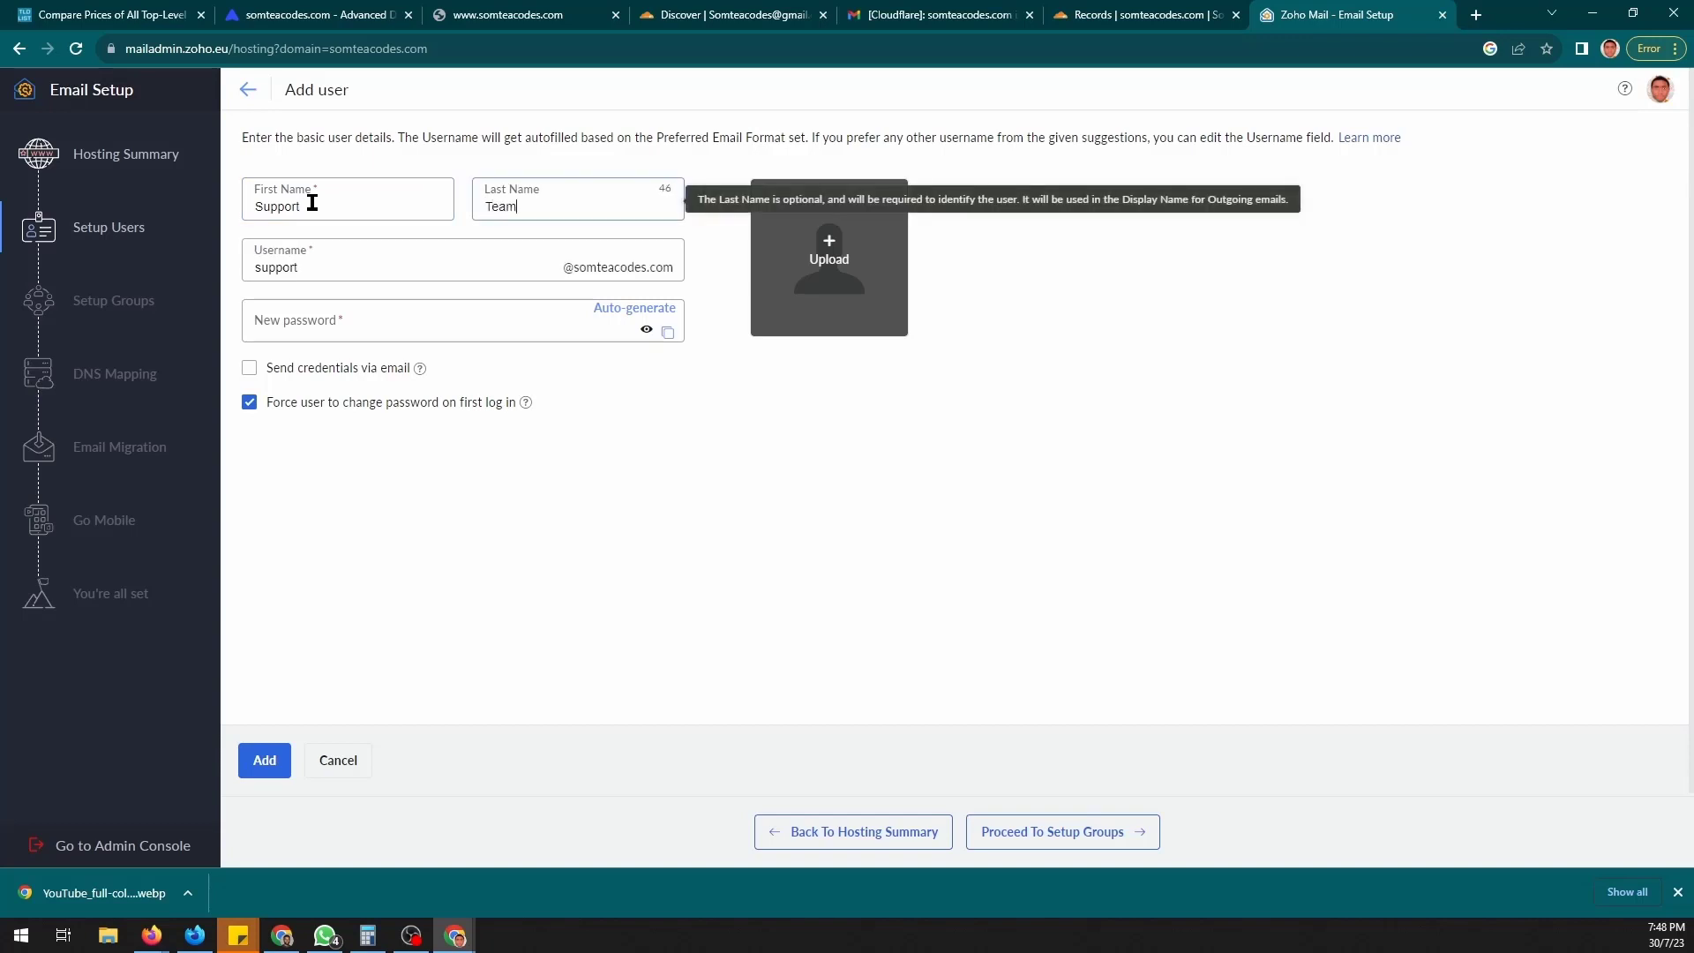
{"action": "key", "text": "Tab"}
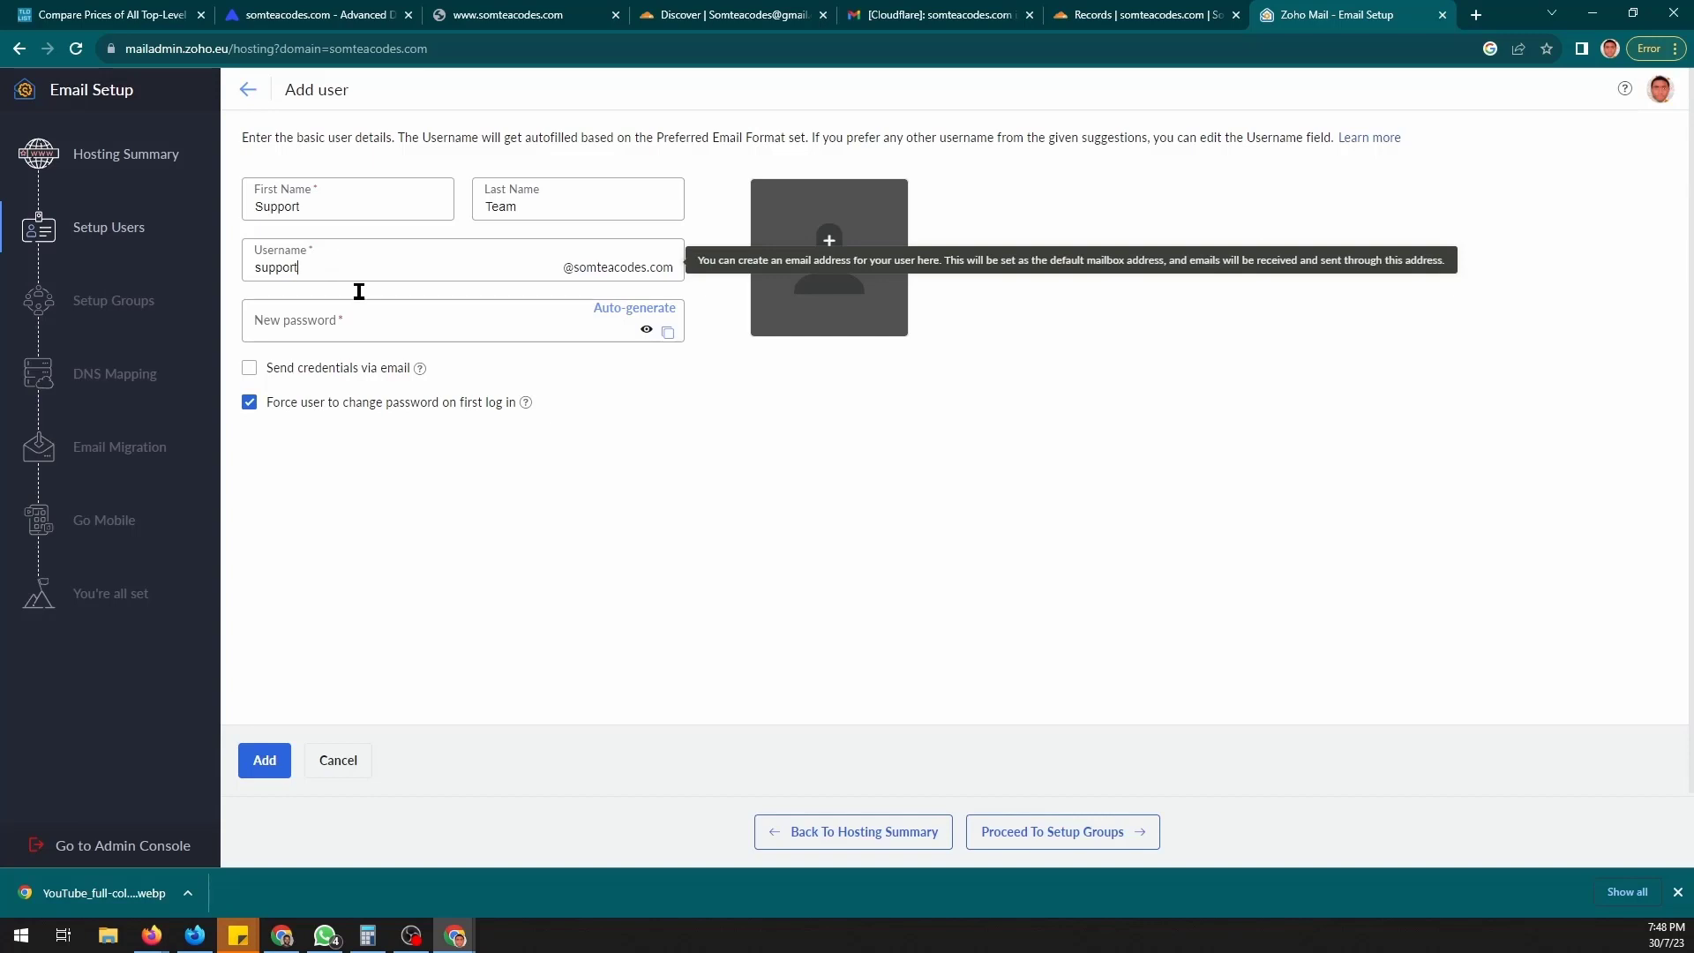
{"action": "left_click", "coordinate": [416, 322]}
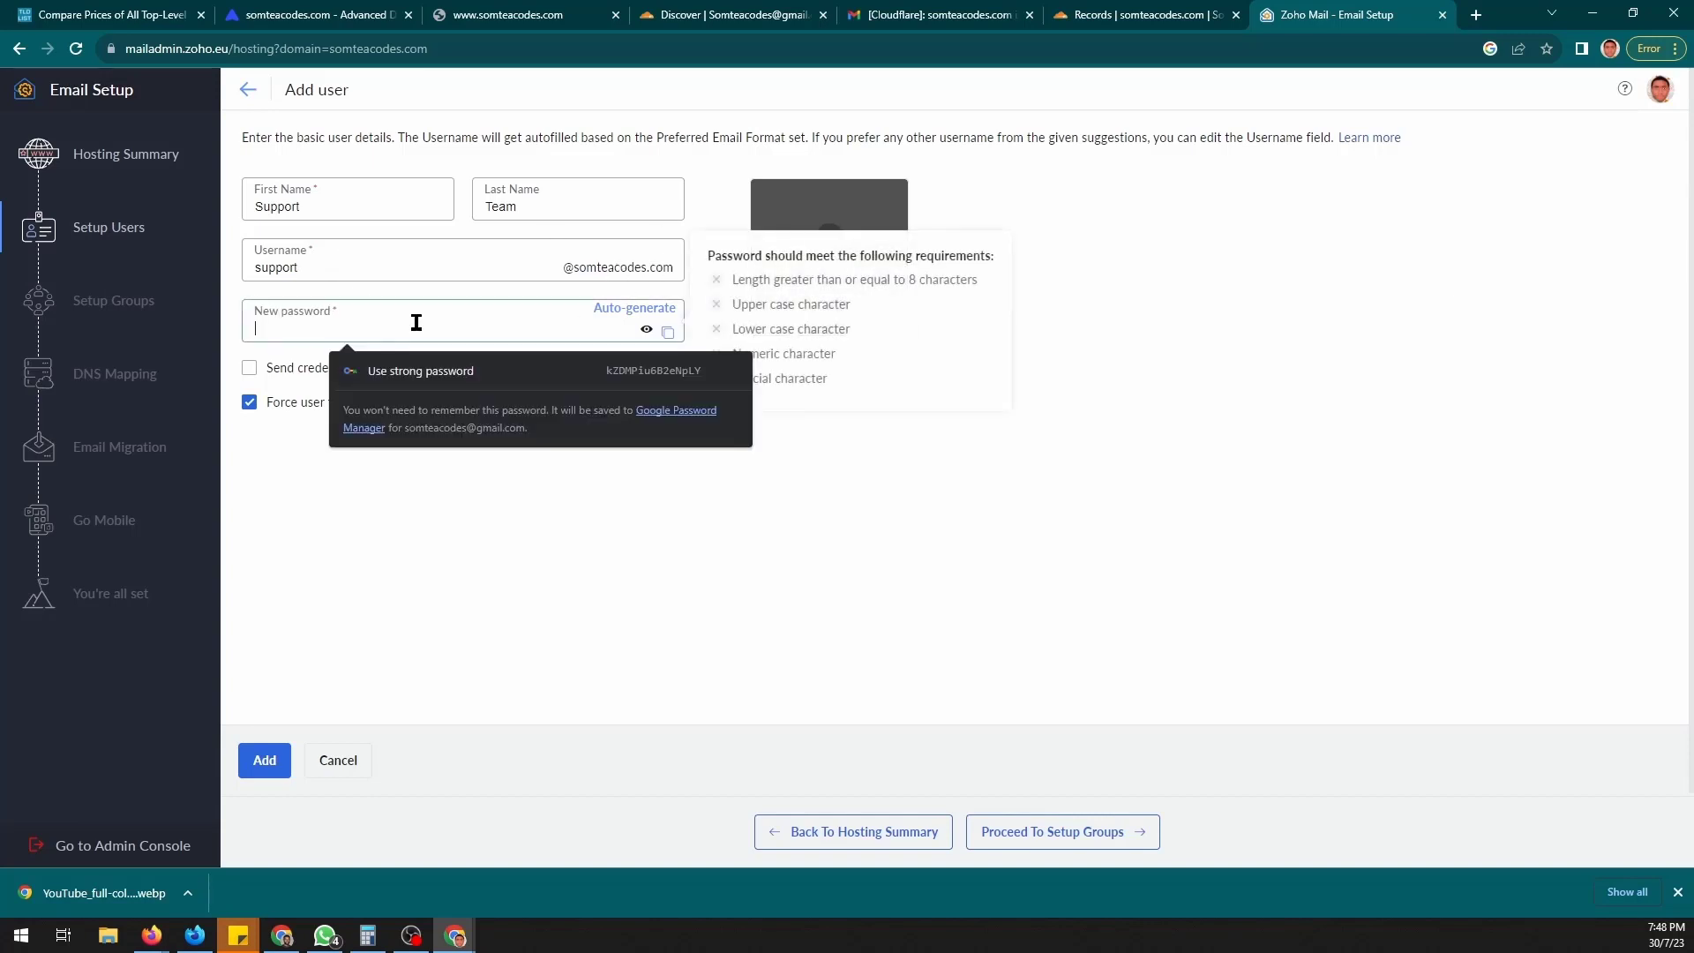
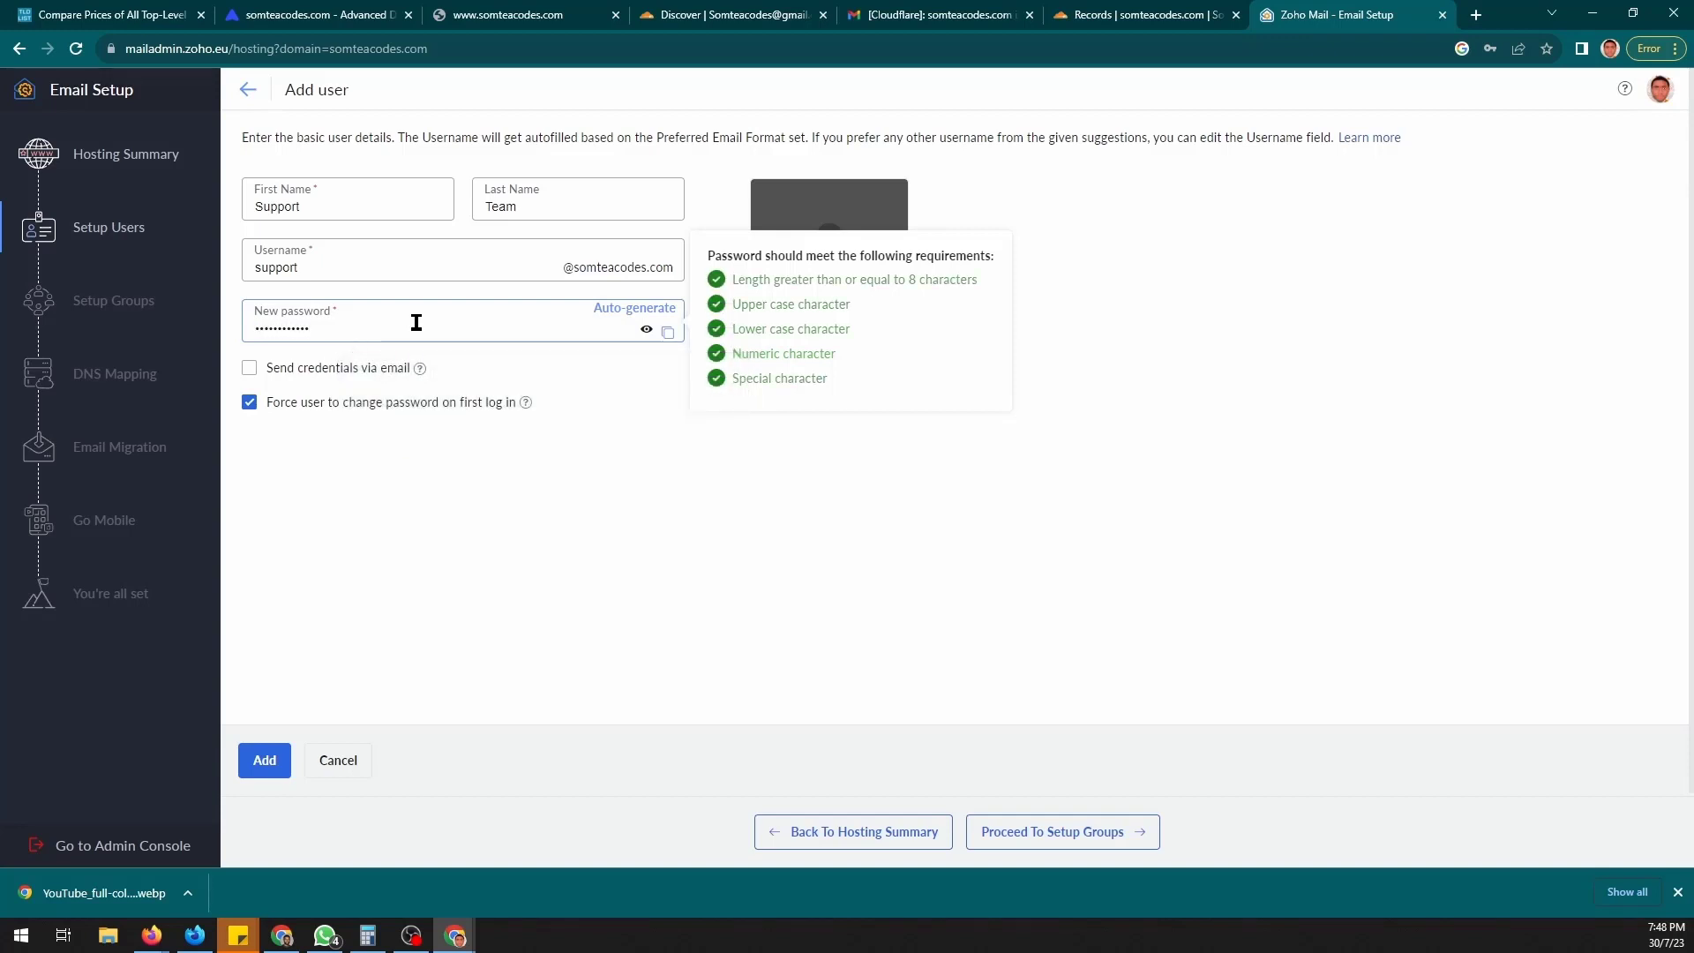
{"action": "left_click", "coordinate": [265, 761]}
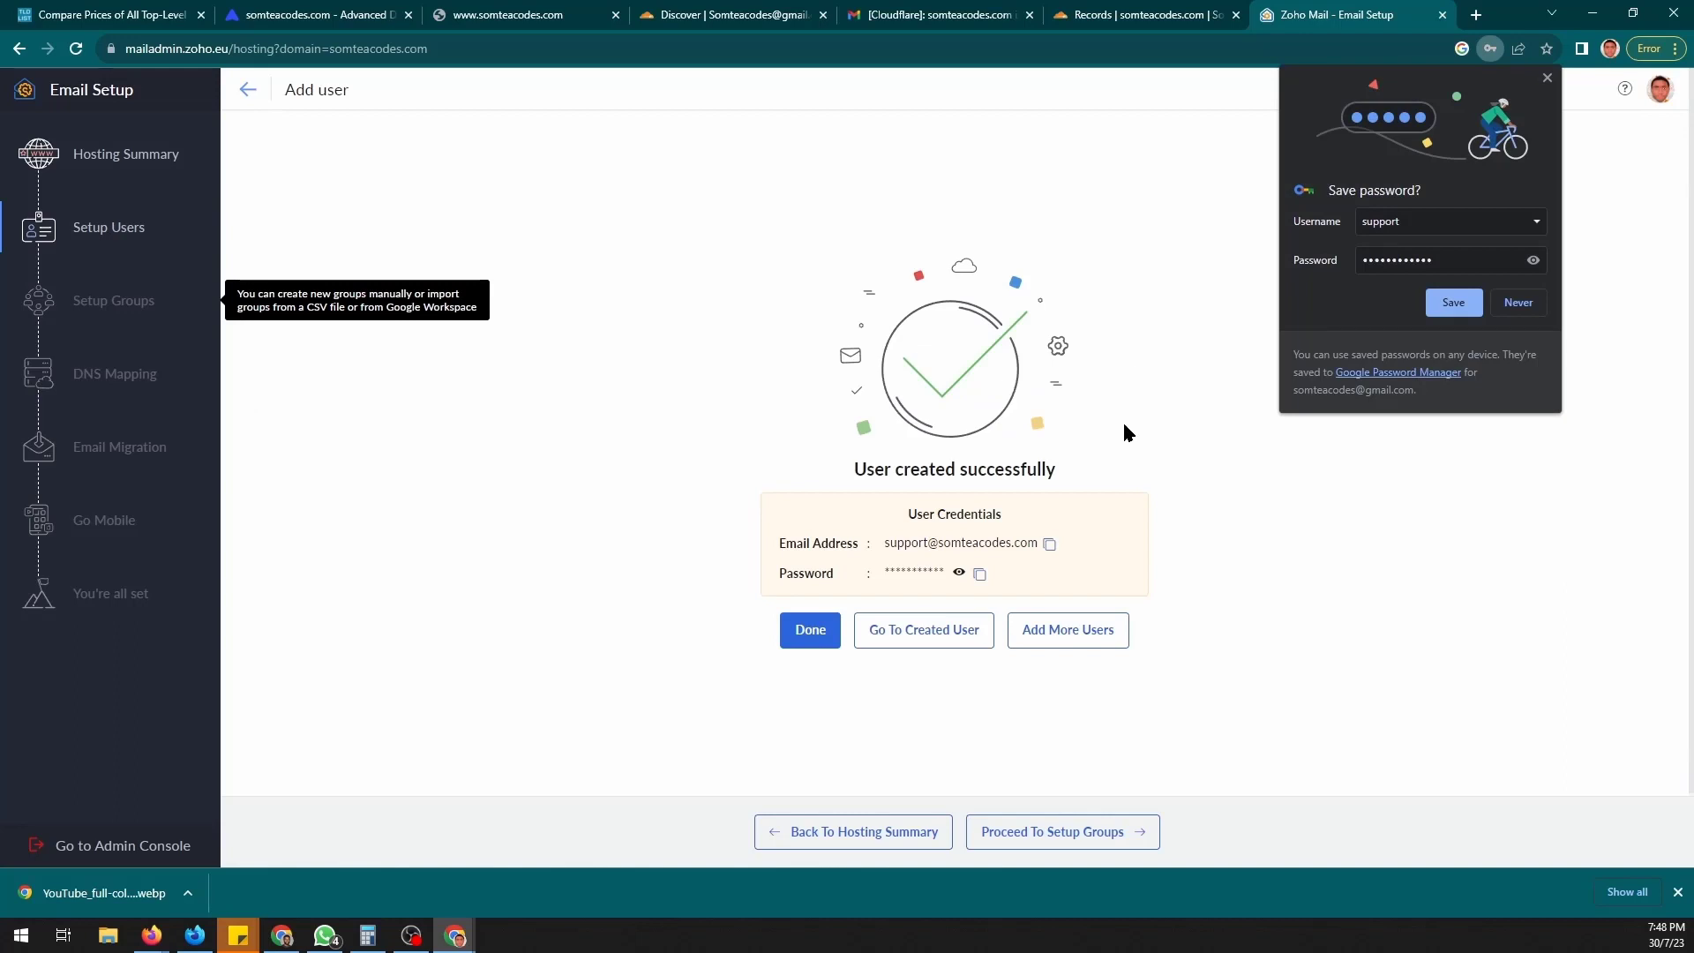
{"action": "left_click", "coordinate": [810, 628]}
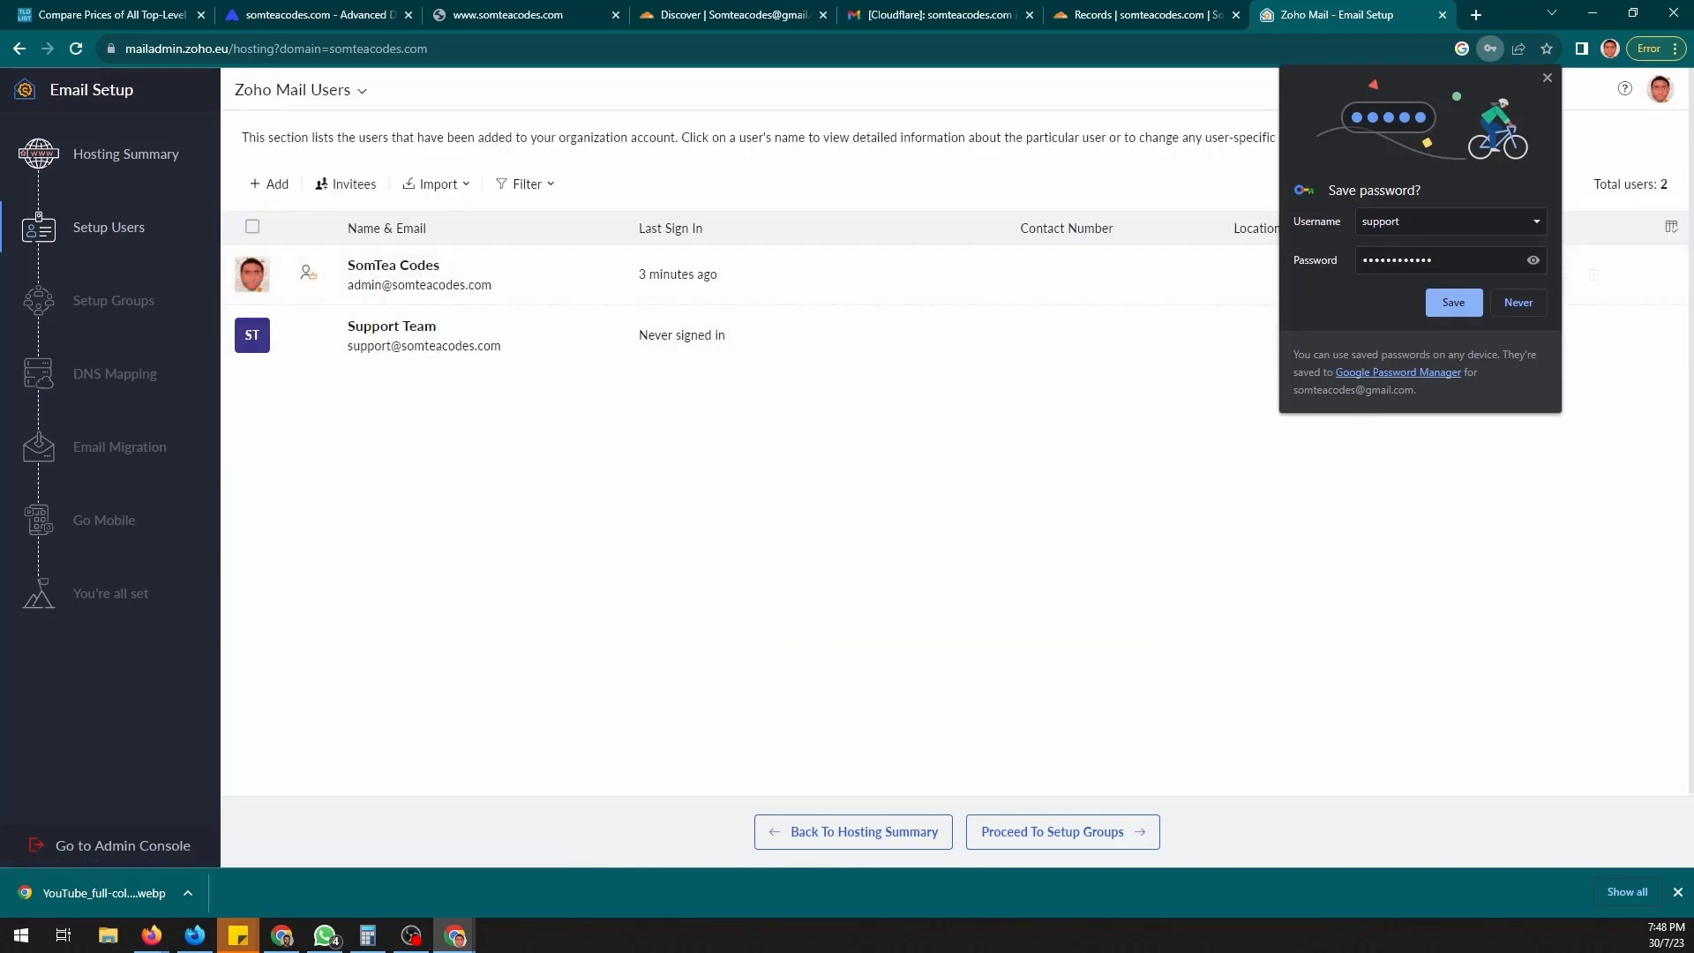
{"action": "left_click", "coordinate": [1547, 77]}
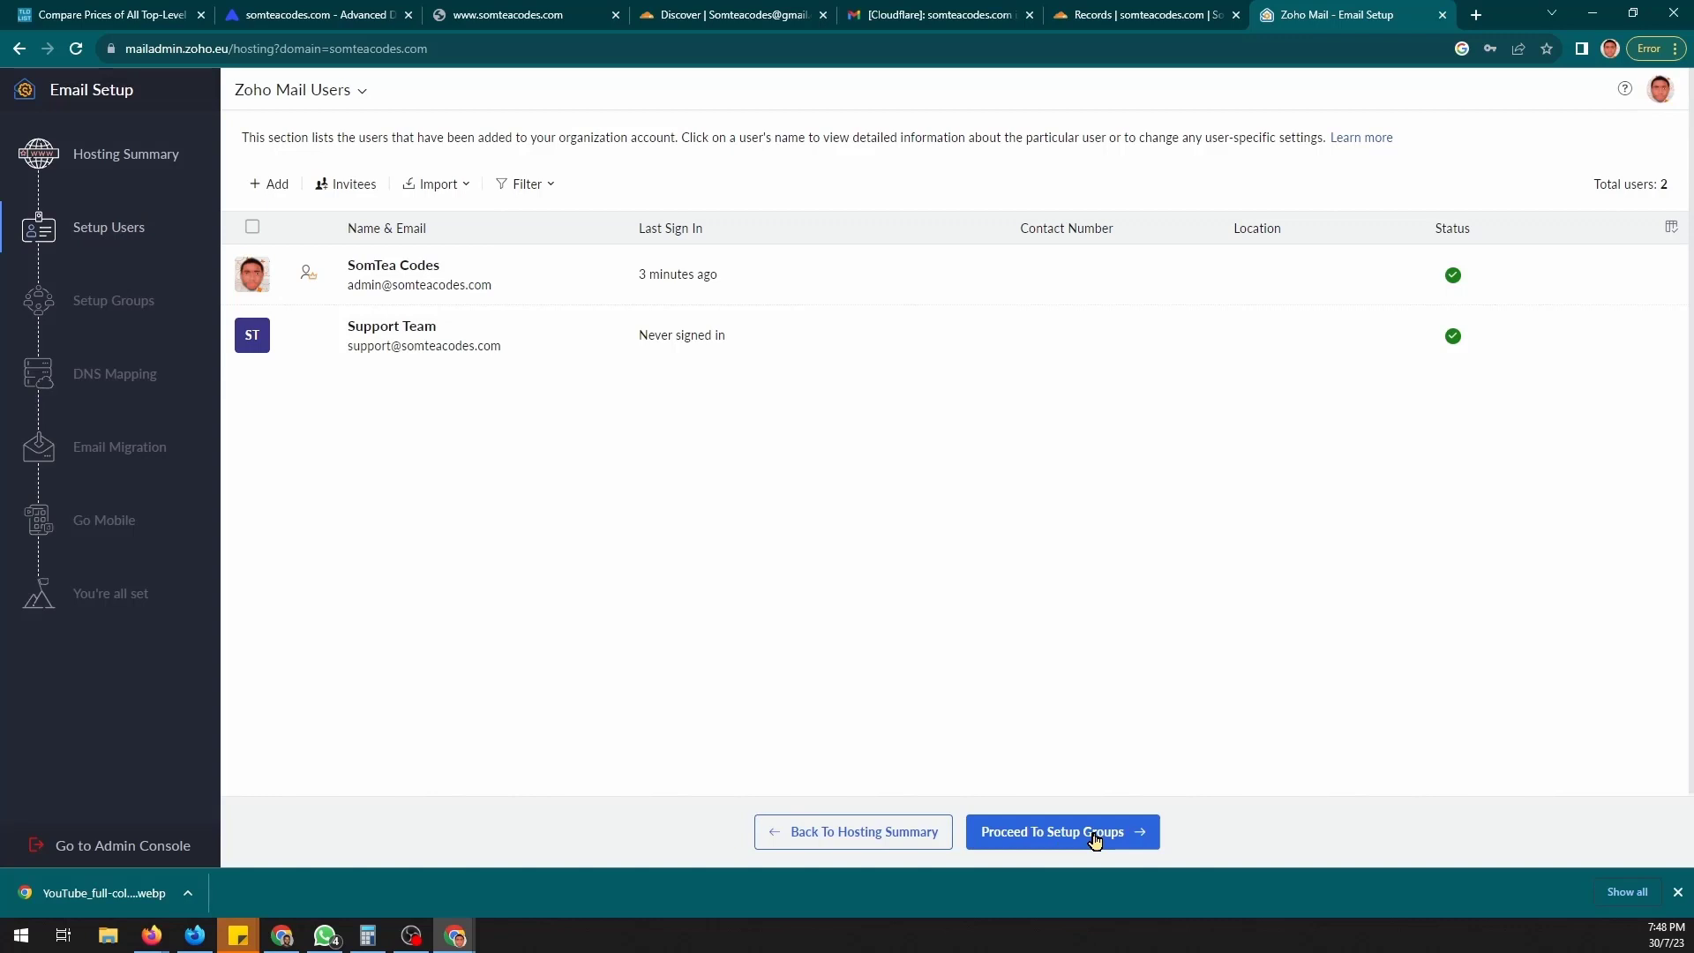
- Continue past group setup to DNS Mapping and review the MX, SPF and DKIM records
{"action": "left_click", "coordinate": [1094, 839]}
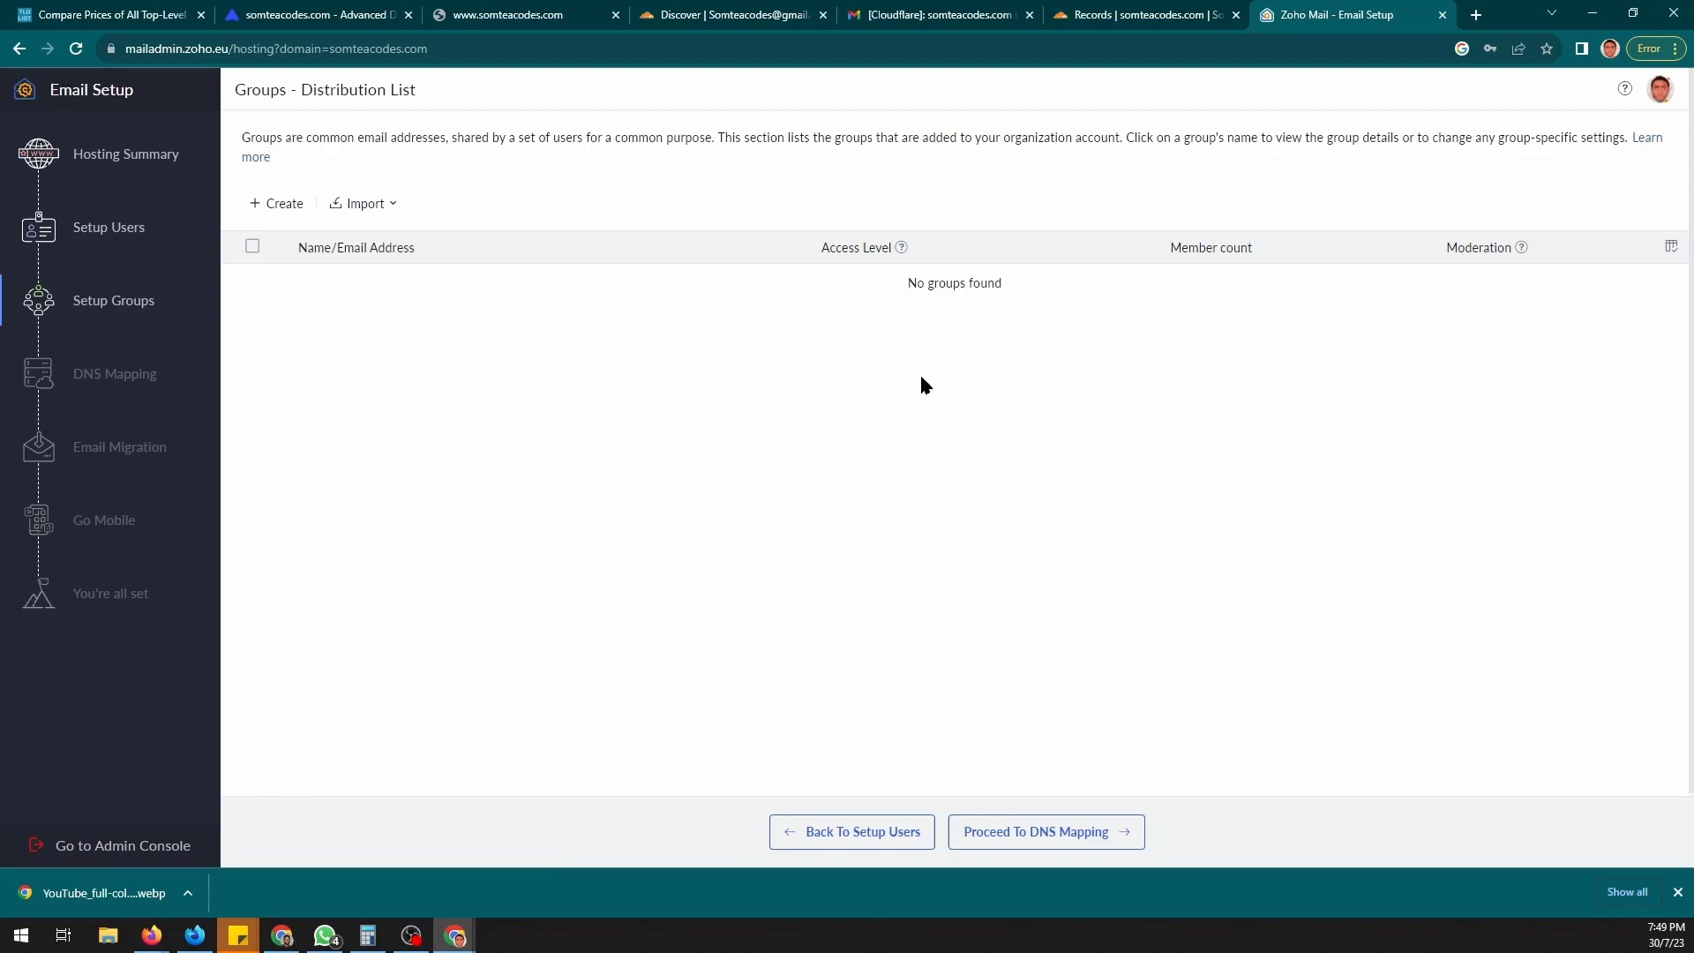
{"action": "left_click", "coordinate": [1065, 838]}
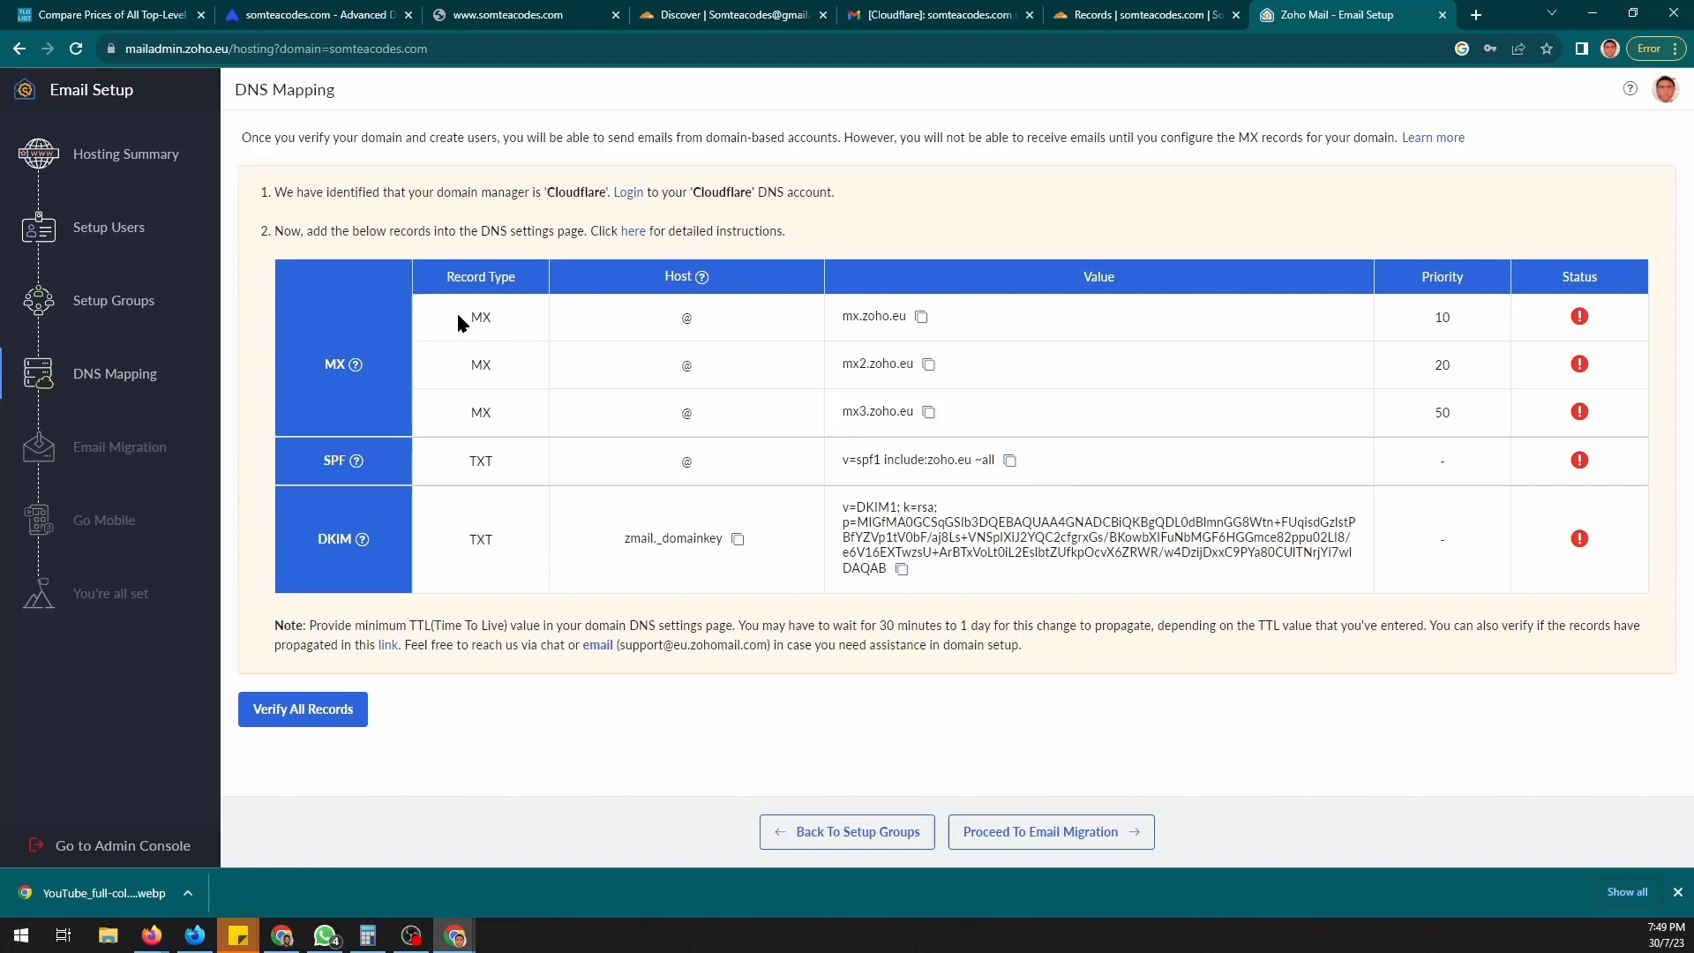
{"action": "left_click_drag", "start_coordinate": [458, 323], "coordinate": [1003, 422]}
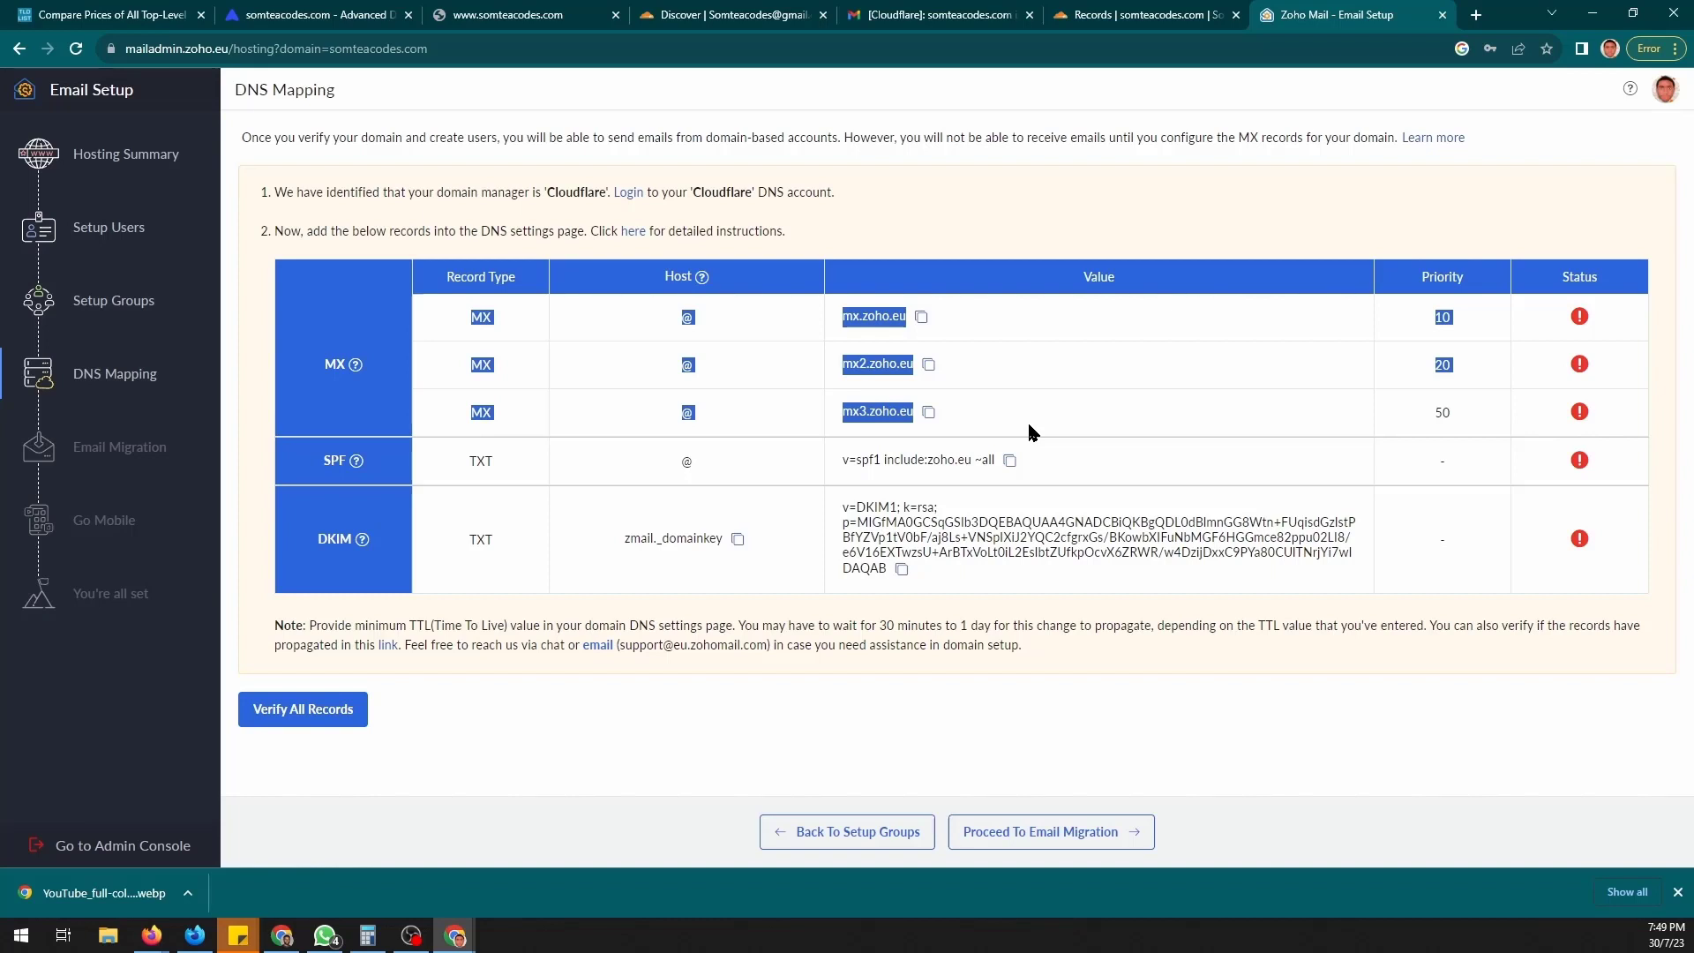
{"action": "left_click", "coordinate": [1027, 420]}
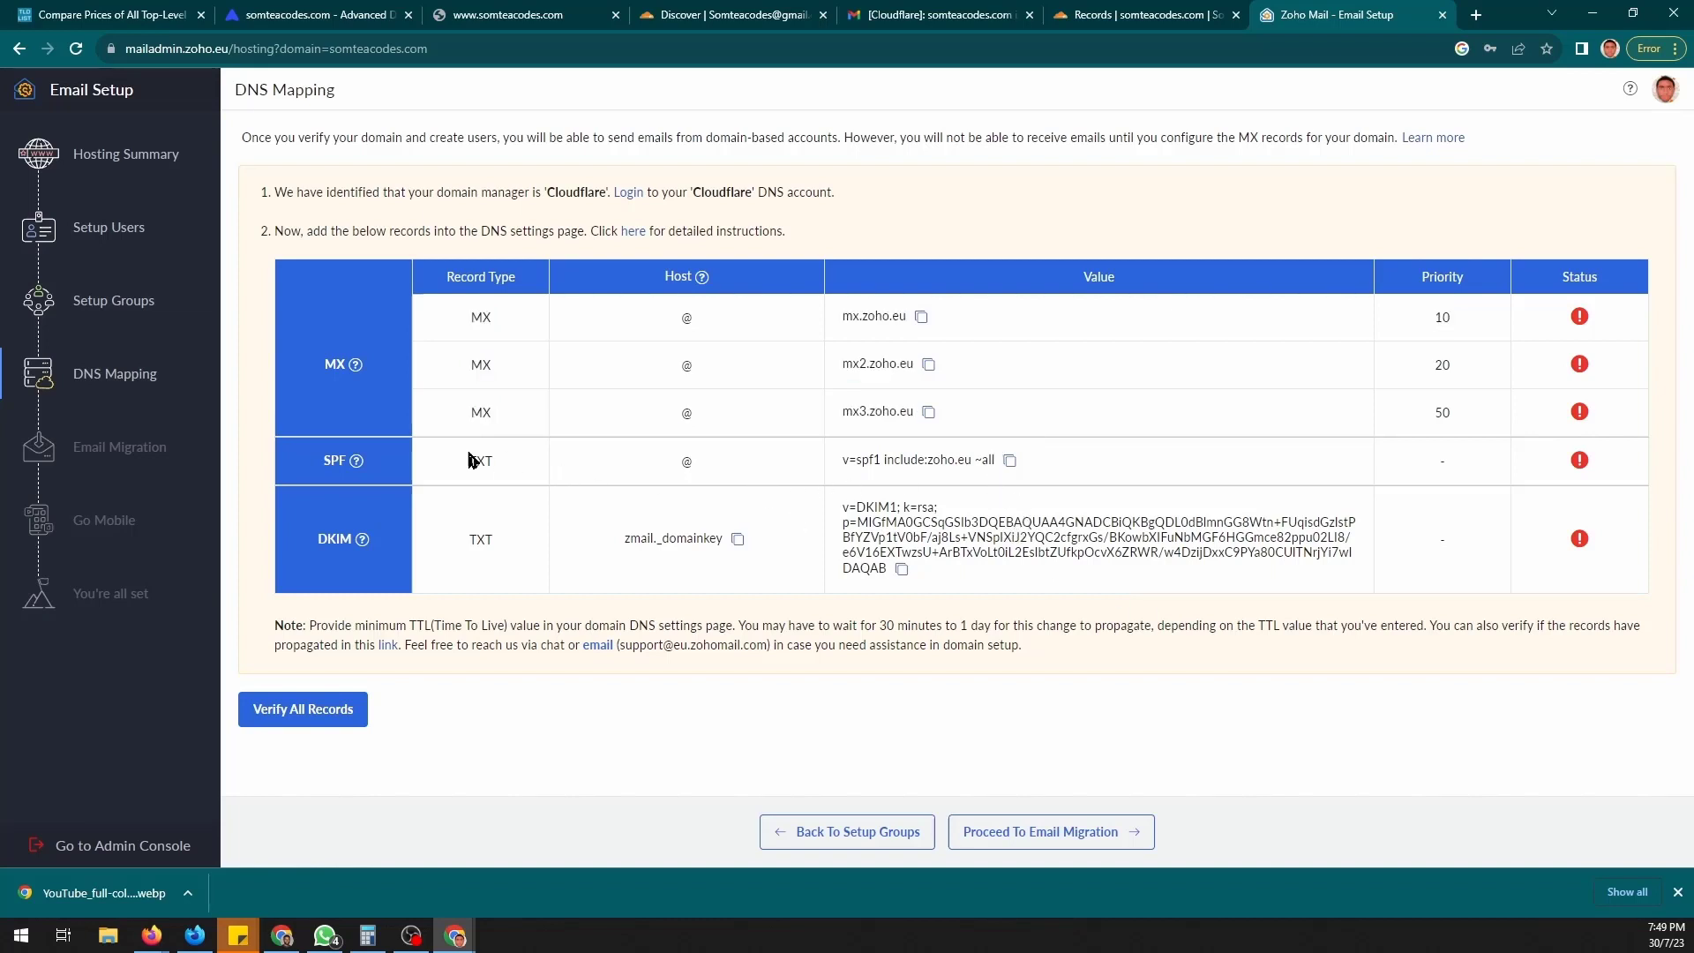
{"action": "left_click_drag", "start_coordinate": [443, 448], "coordinate": [1024, 499]}
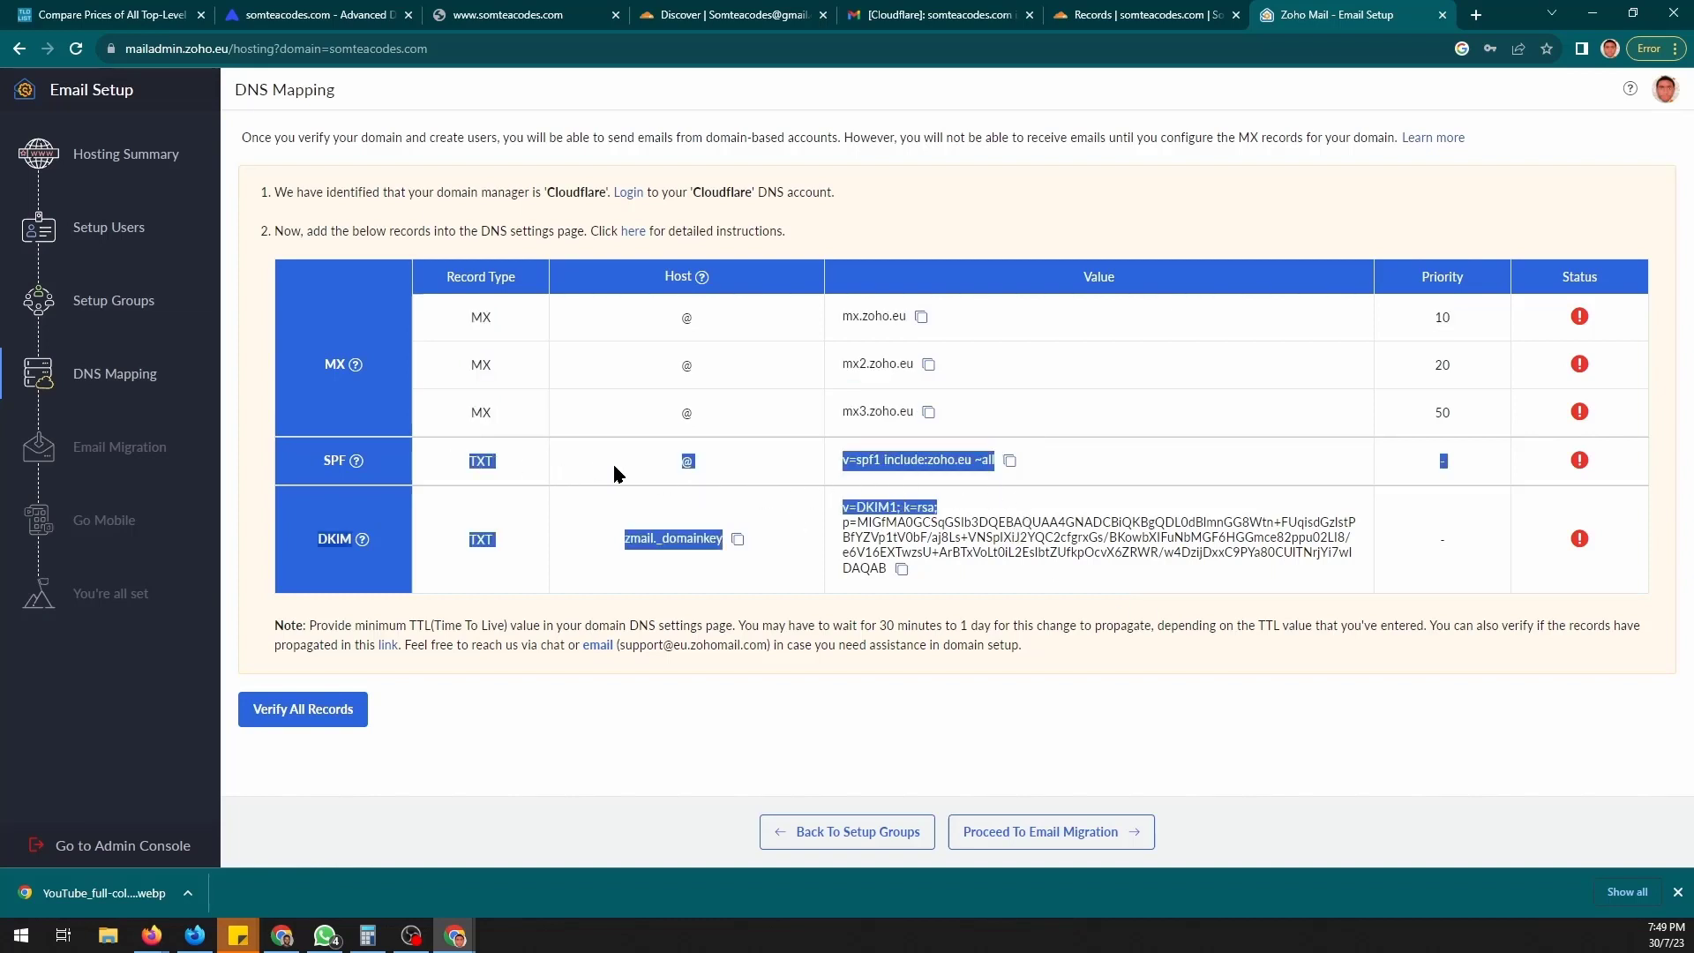
{"action": "left_click", "coordinate": [448, 459]}
- Copy the mx.zoho.eu, mx2.zoho.eu and mx3.zoho.eu server addresses
{"action": "mouse_move", "coordinate": [354, 463]}
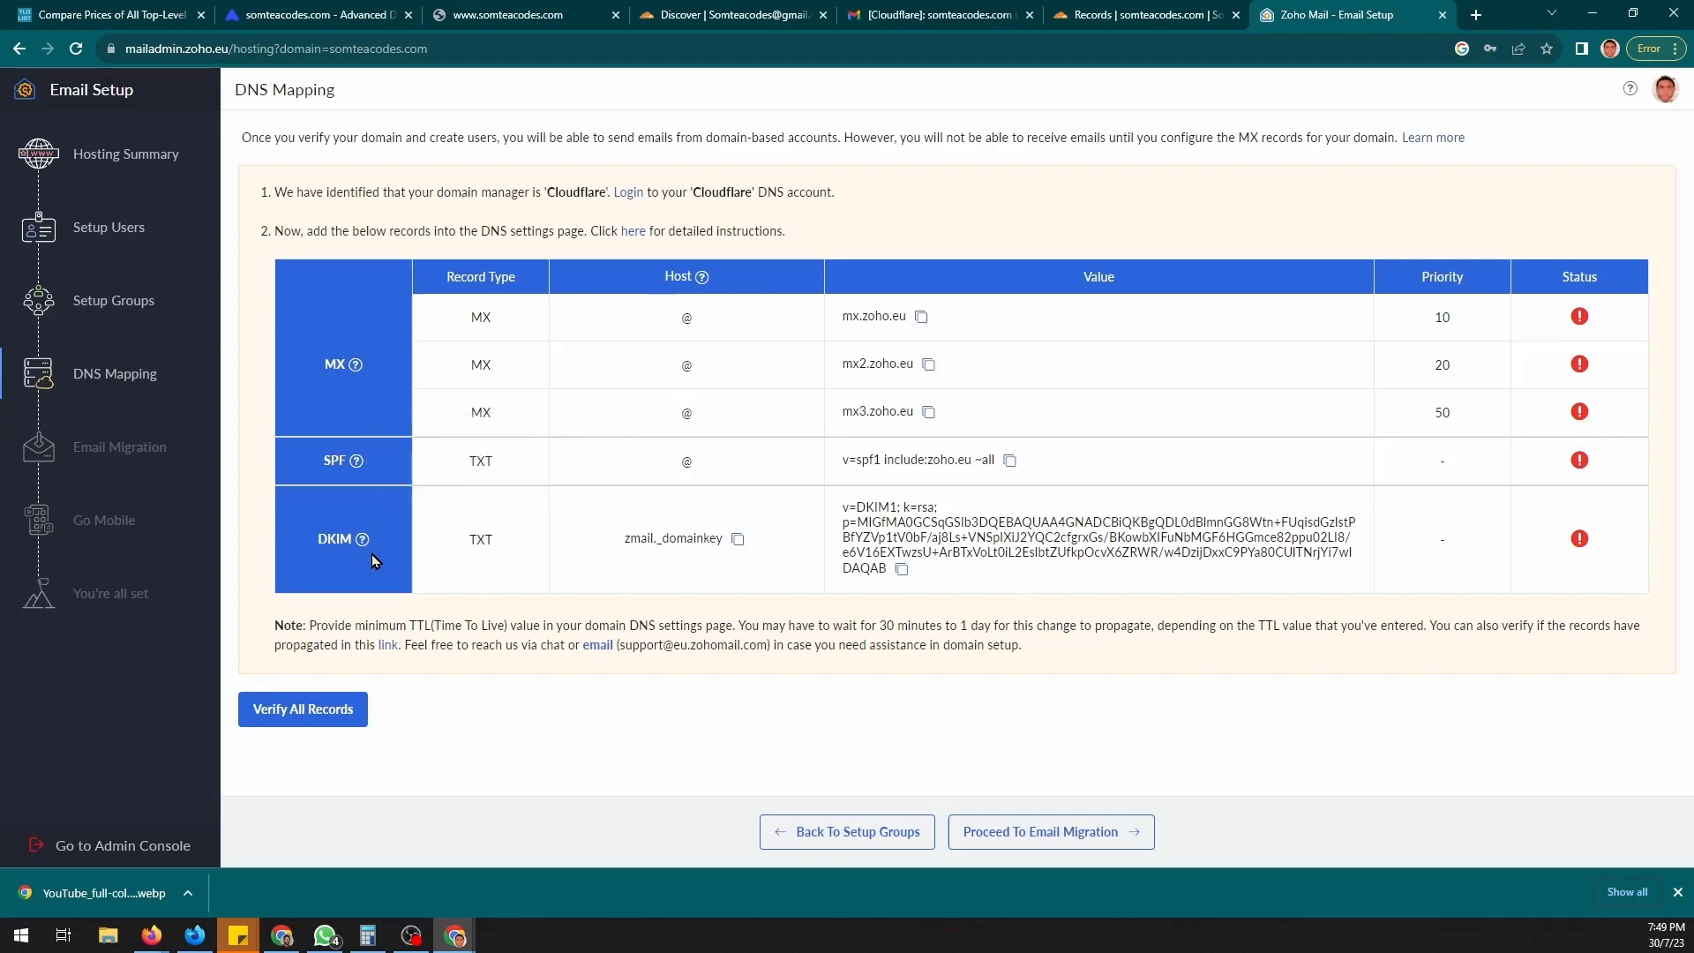
{"action": "mouse_move", "coordinate": [363, 540]}
{"action": "left_click", "coordinate": [921, 316]}
{"action": "left_click", "coordinate": [929, 364]}
{"action": "left_click", "coordinate": [929, 412]}
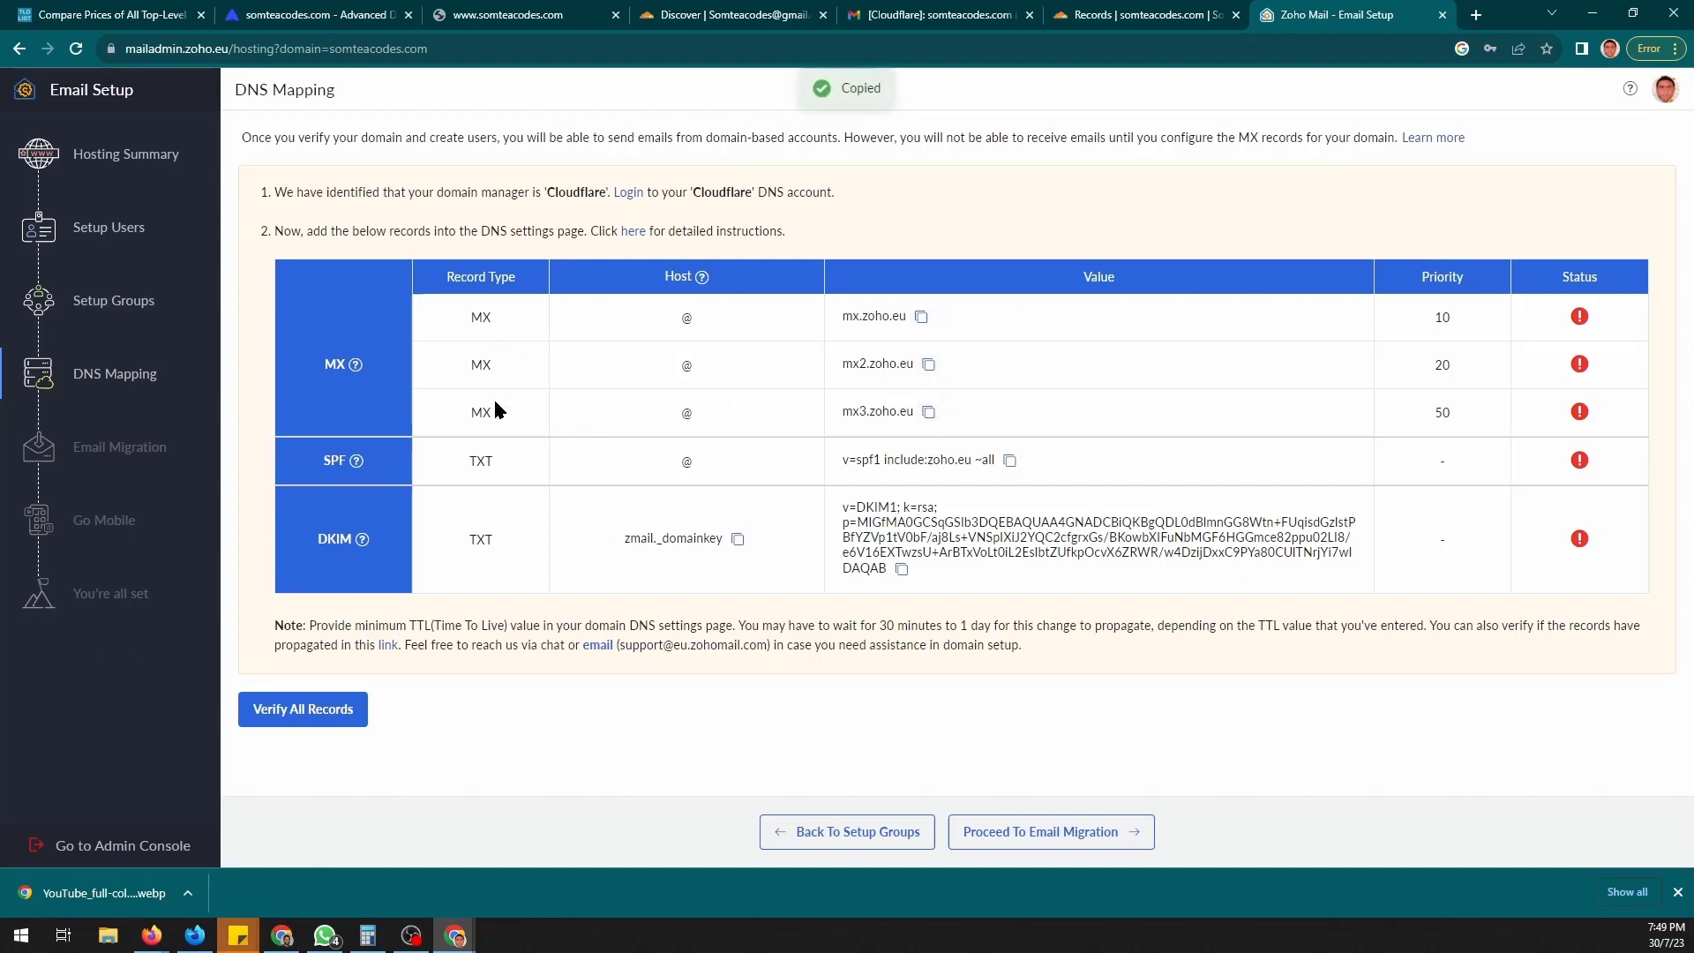
- Start a new Cloudflare DNS record of type MX
{"action": "left_click", "coordinate": [1098, 11]}
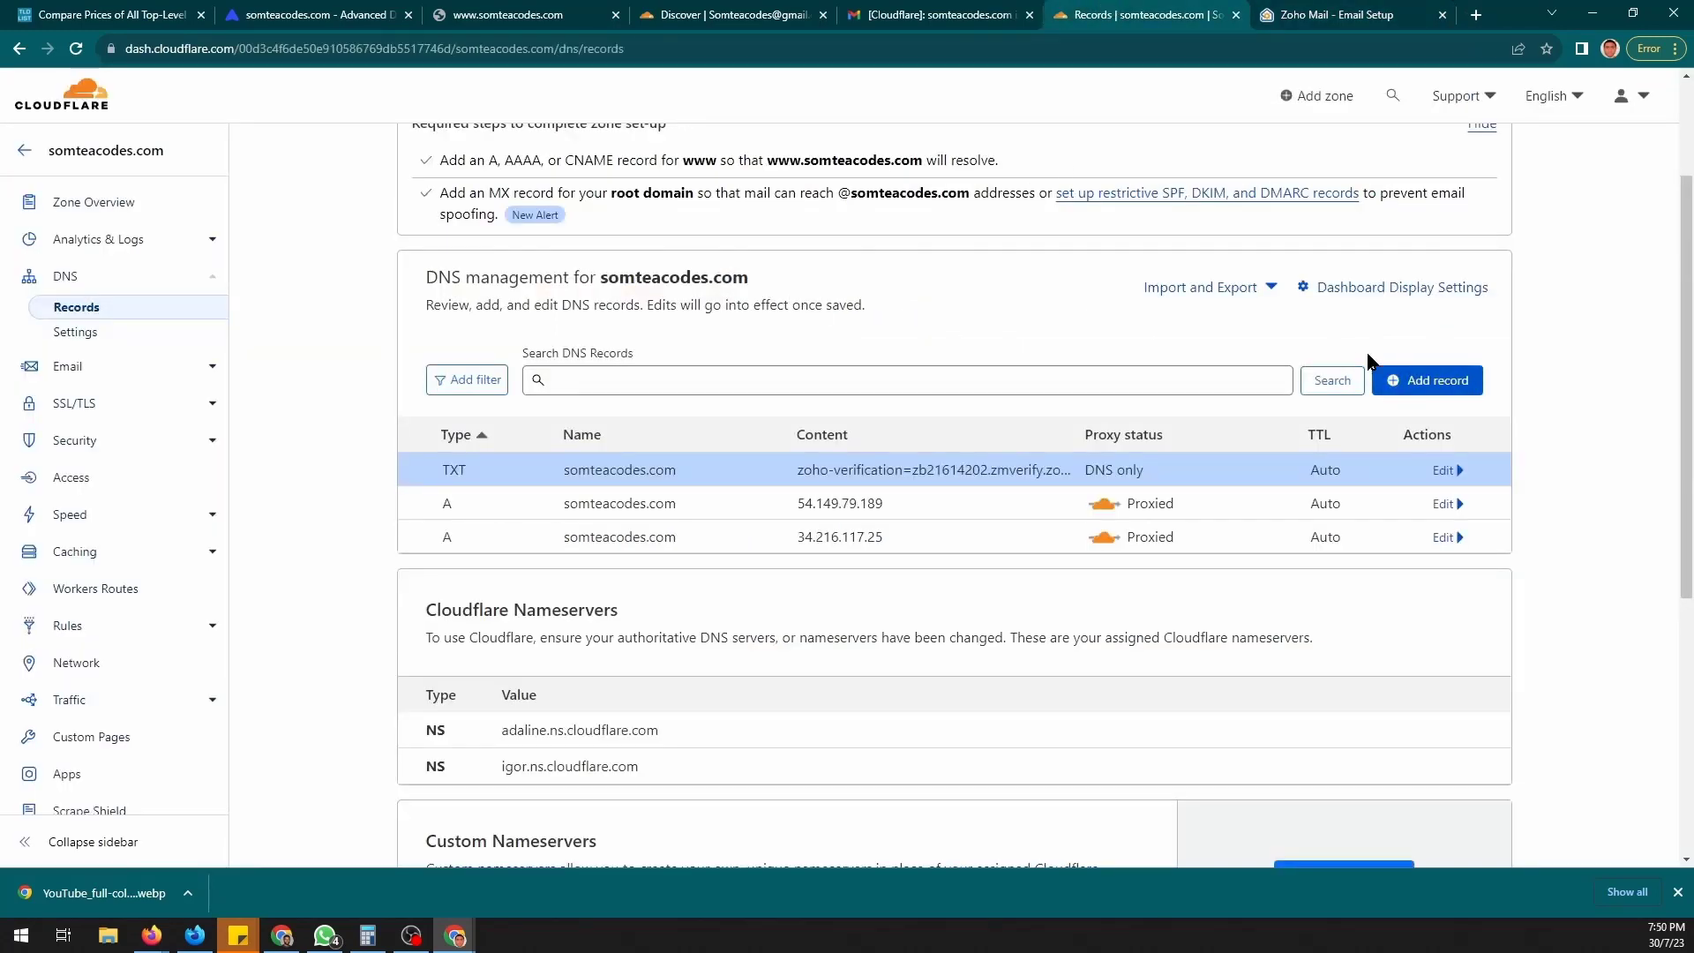
{"action": "left_click", "coordinate": [1417, 381]}
{"action": "left_click", "coordinate": [496, 495]}
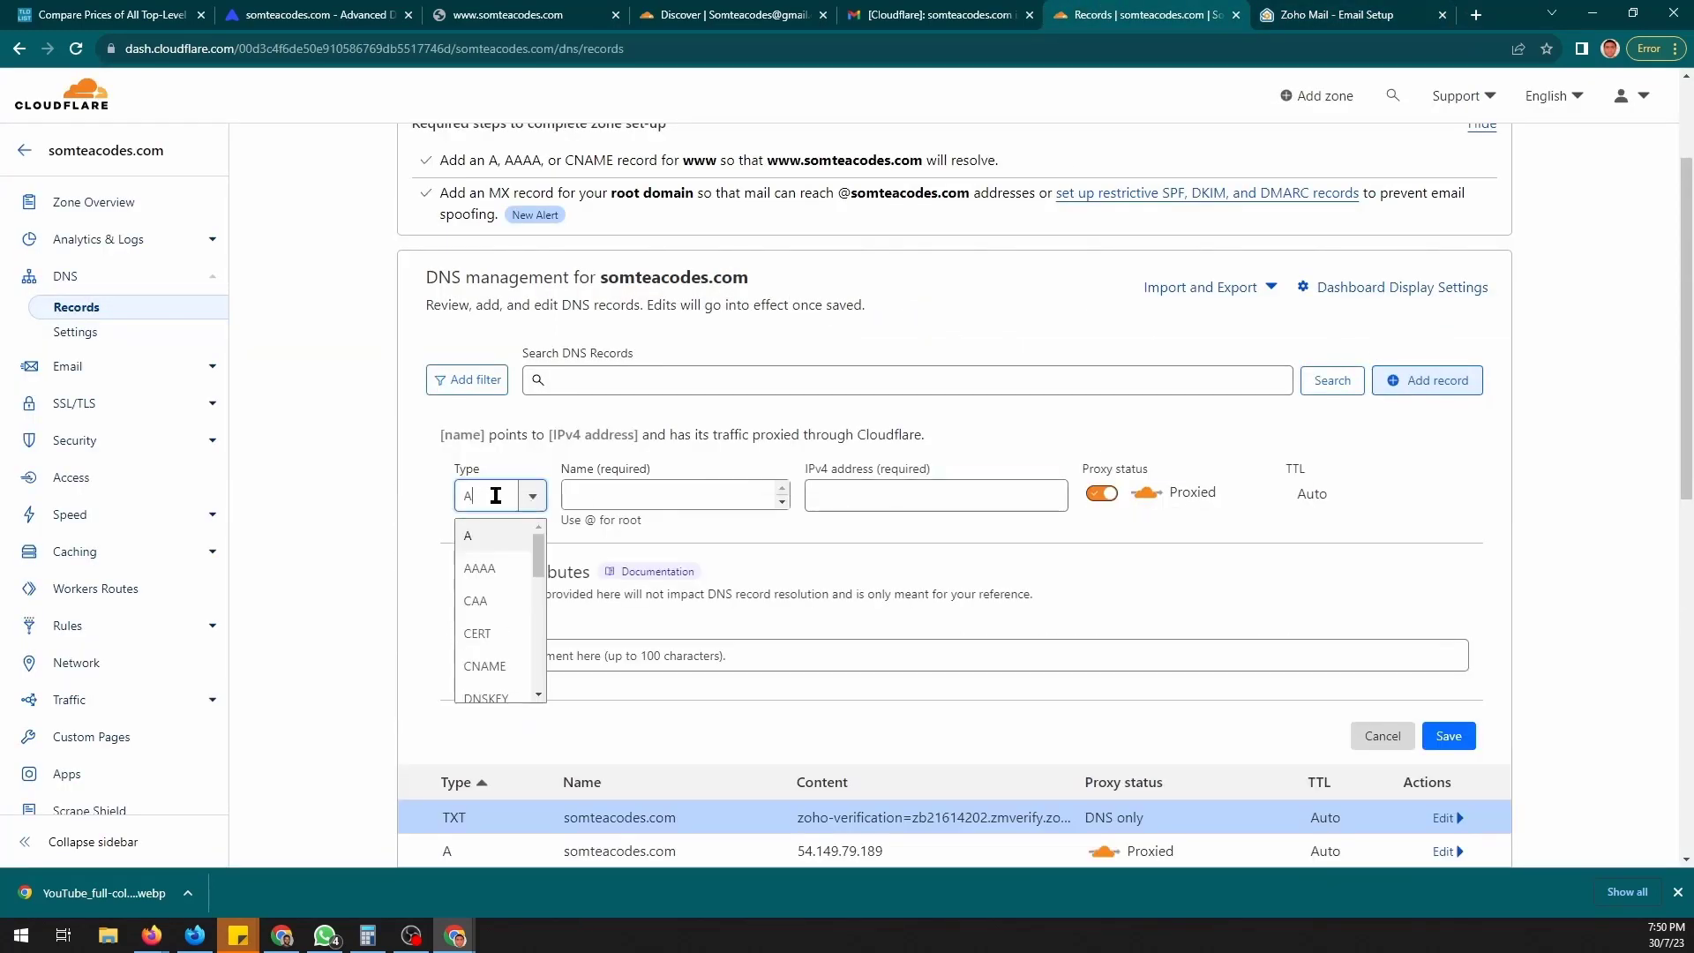
{"action": "key", "text": "BackSpace"}
{"action": "type", "text": "mx"}
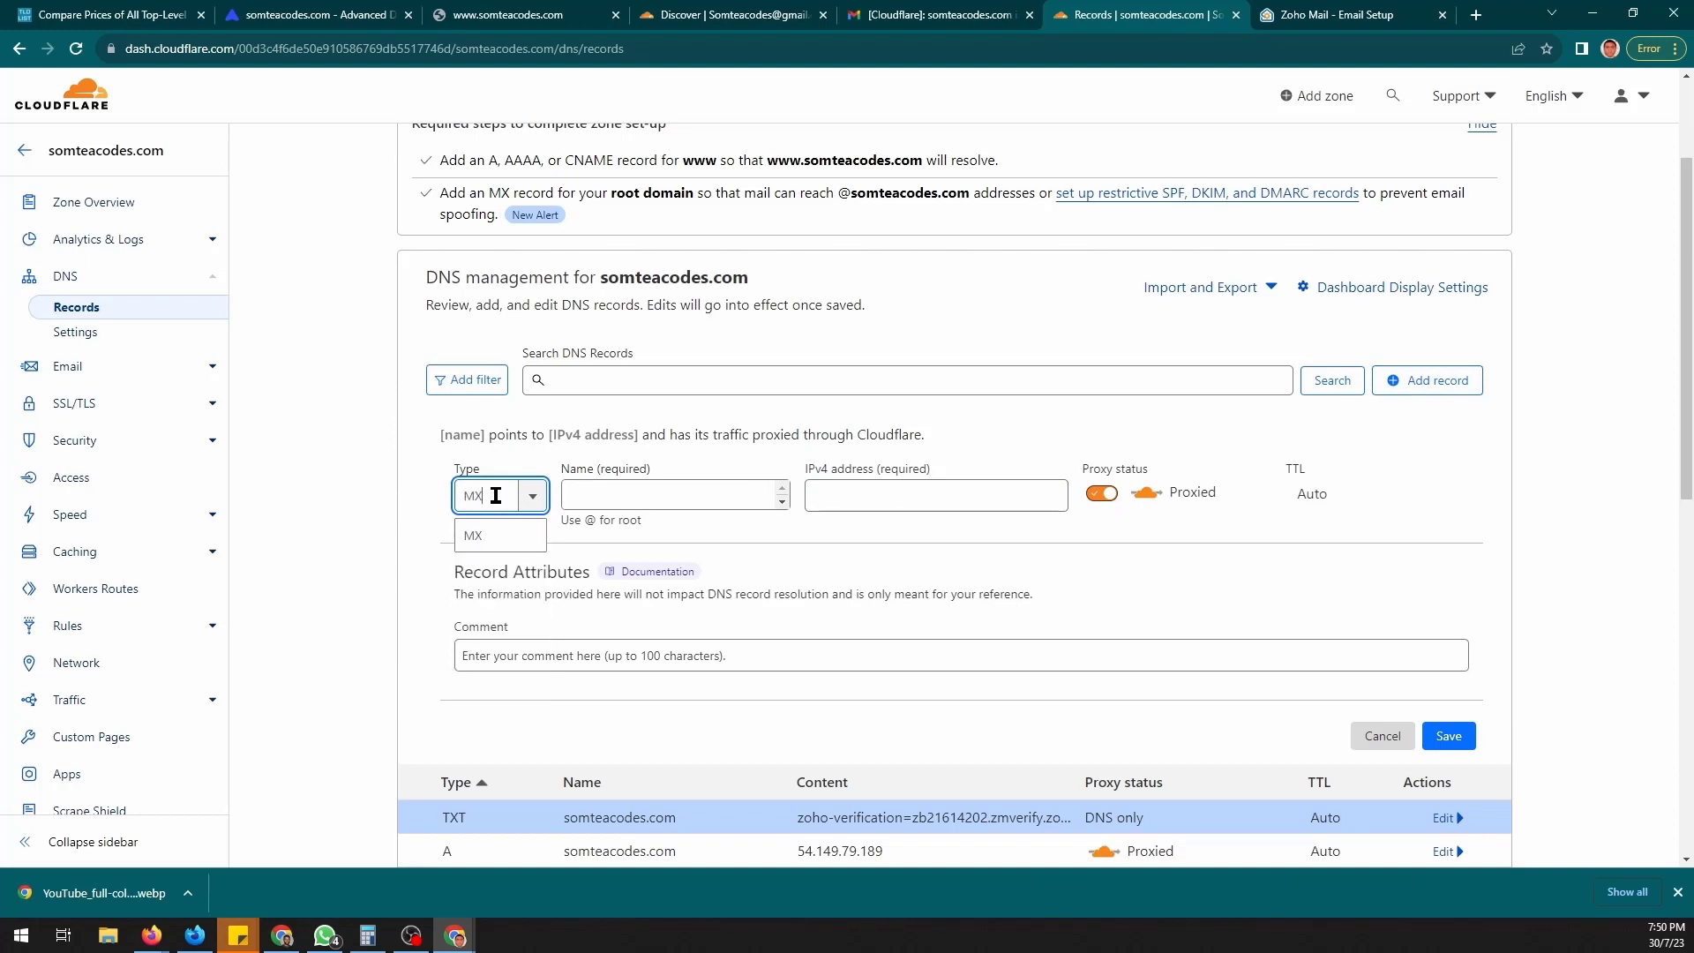
{"action": "key", "text": "Return"}
- Save an MX record named @ pointing to mx.zoho.eu with priority 10
{"action": "left_click", "coordinate": [574, 506]}
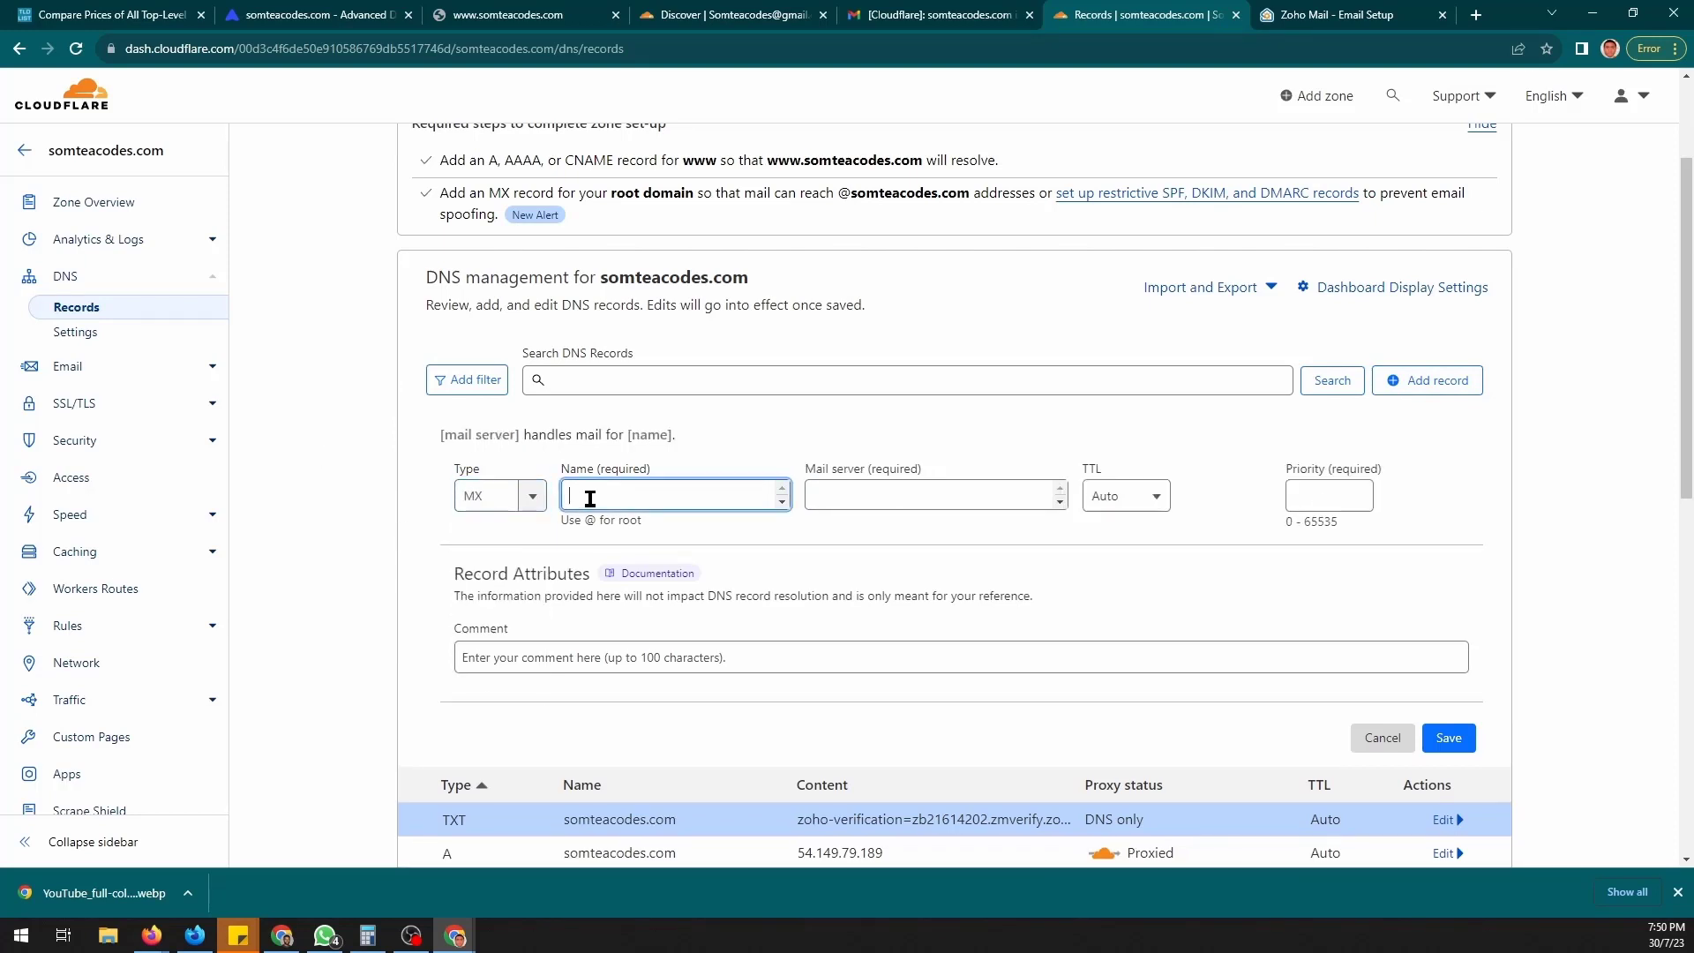
{"action": "type", "text": "@"}
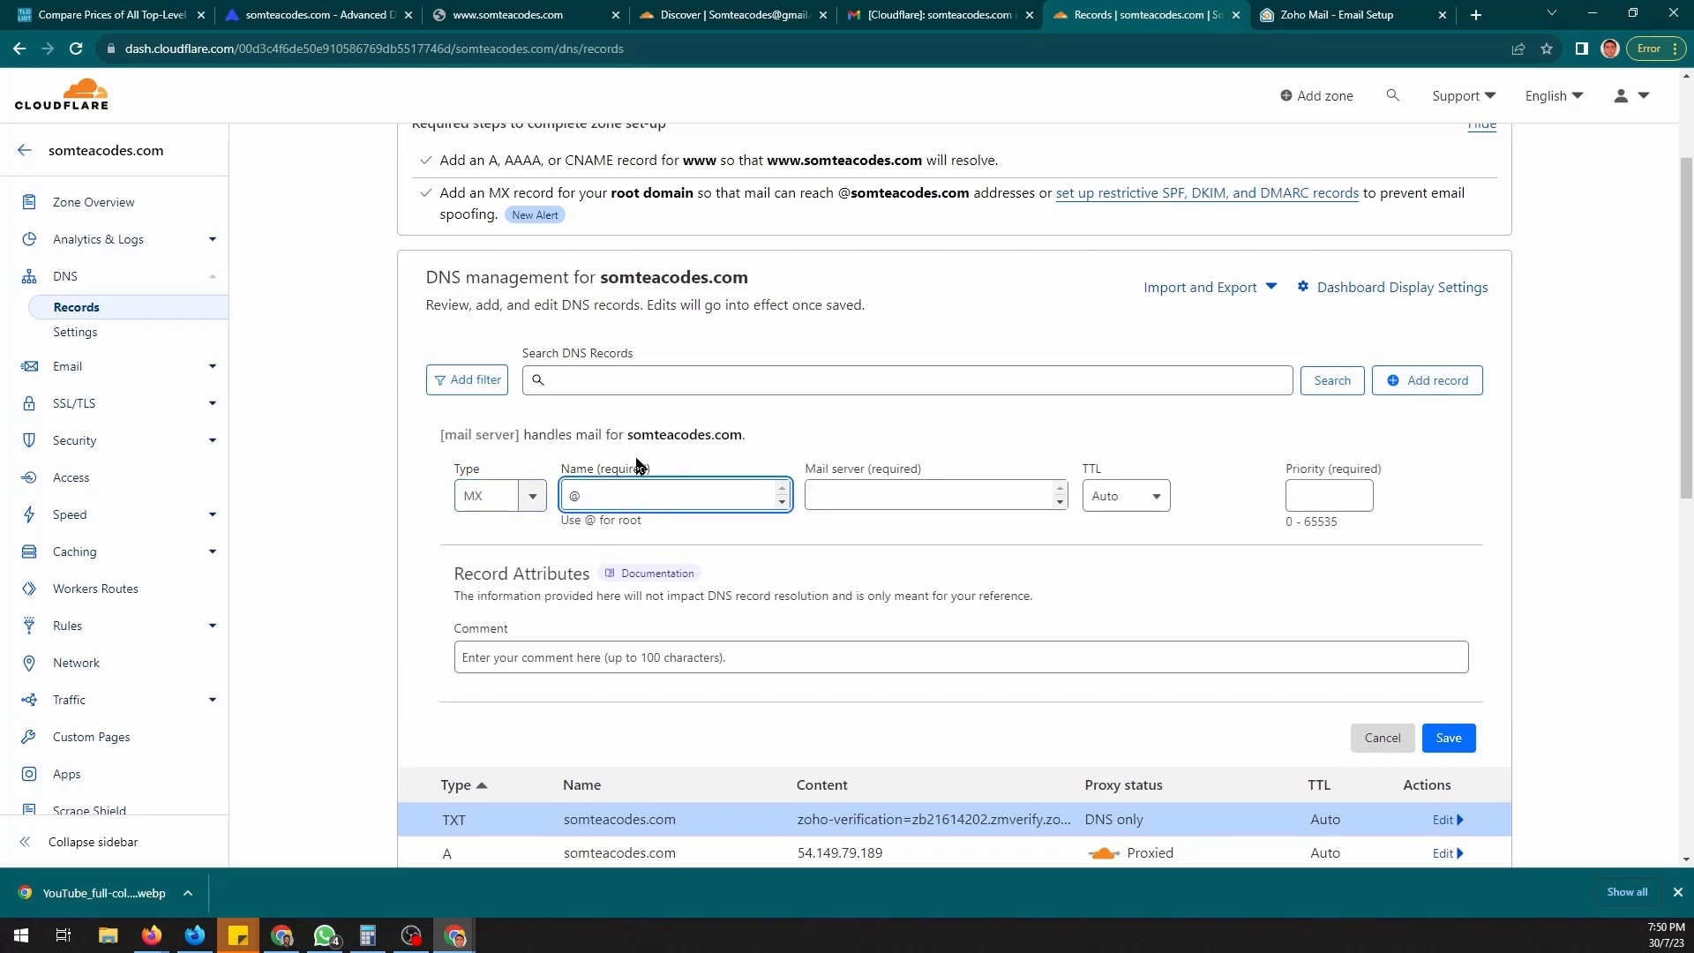
{"action": "left_click", "coordinate": [879, 491]}
{"action": "key", "text": "ctrl+v"}
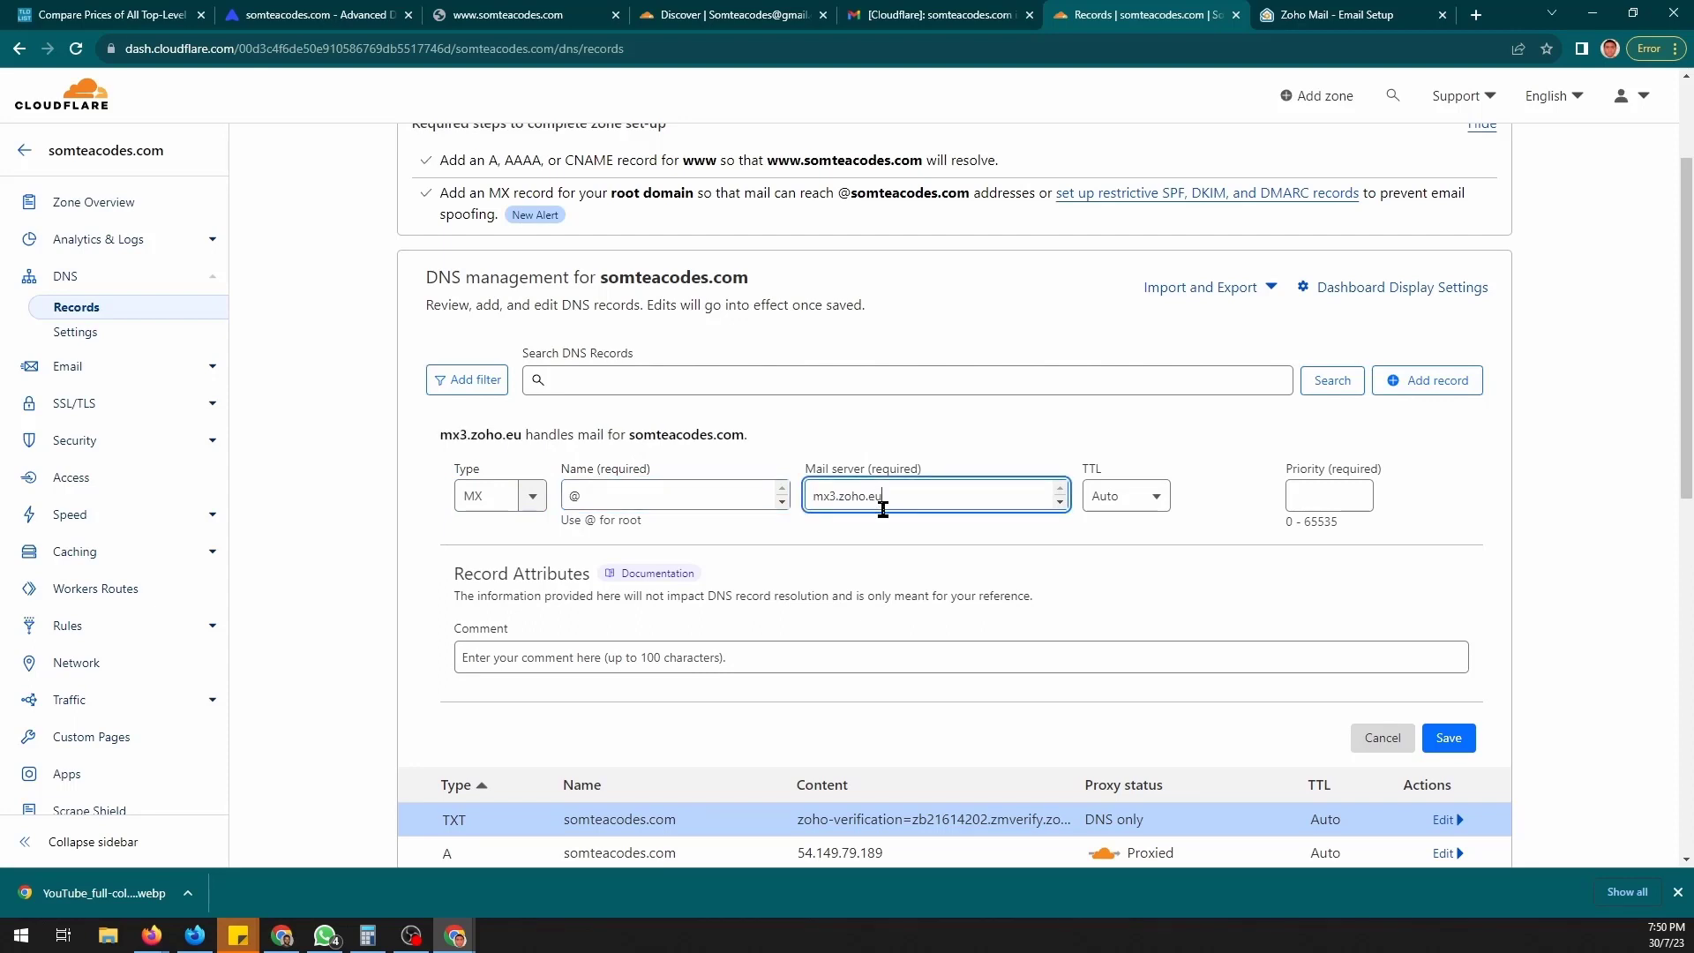
{"action": "key", "text": "ctrl+a"}
{"action": "key", "text": "super+v"}
{"action": "left_click", "coordinate": [892, 687]}
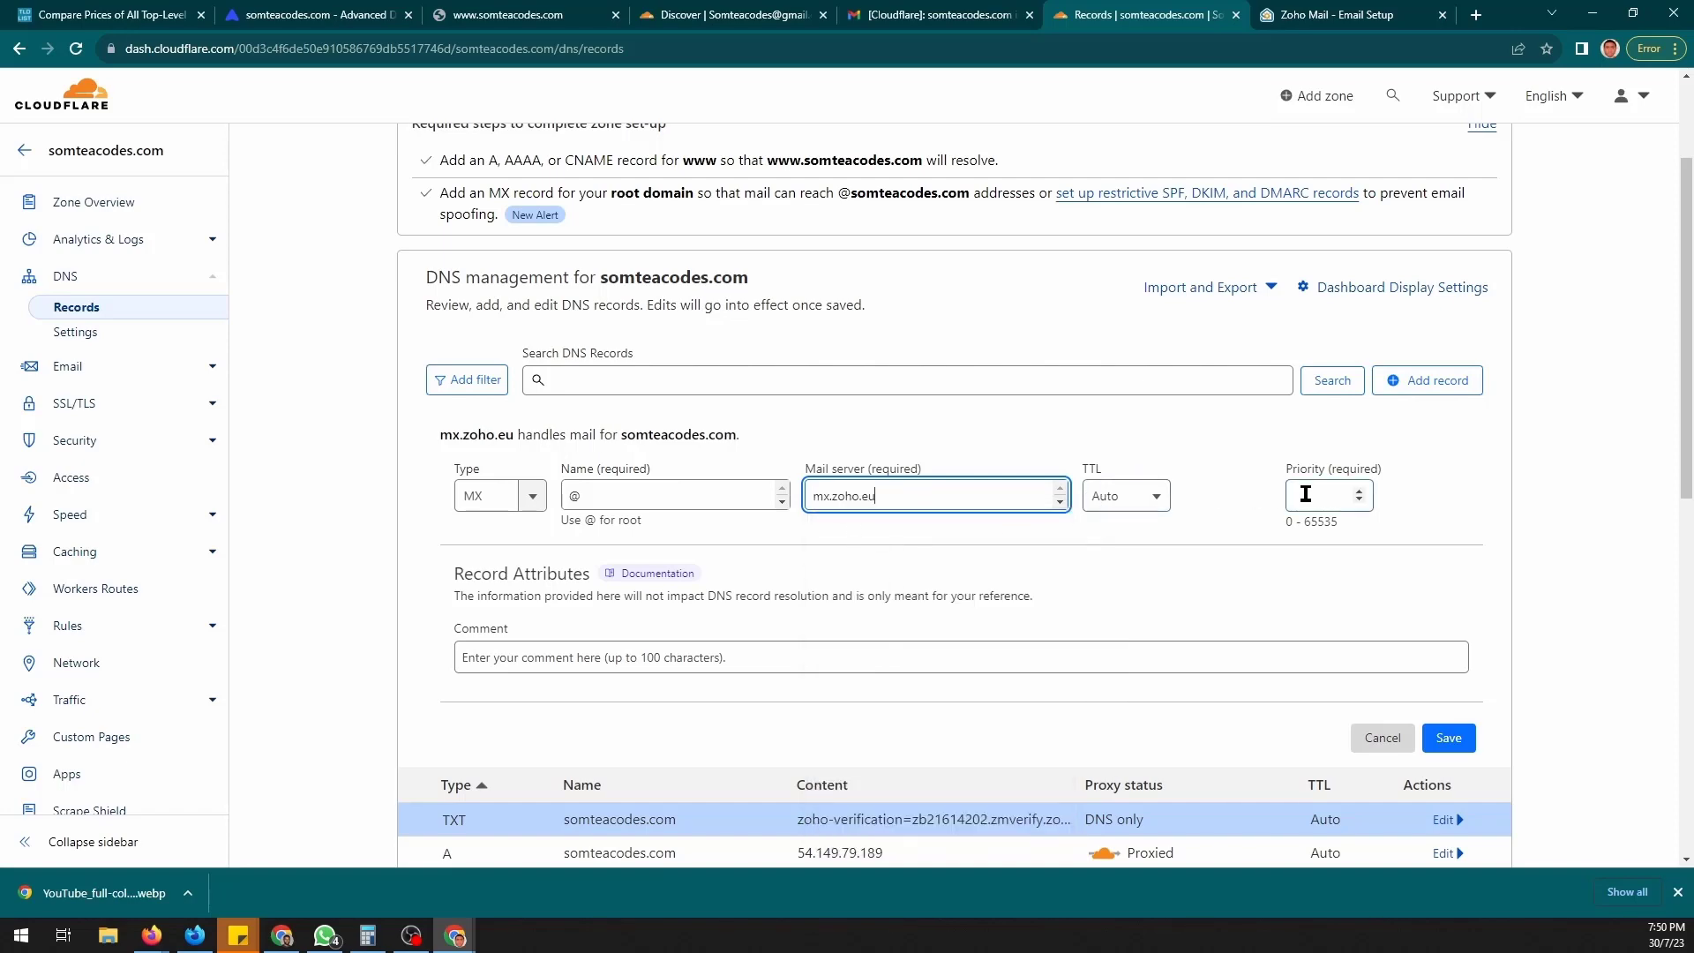
{"action": "left_click", "coordinate": [1314, 10]}
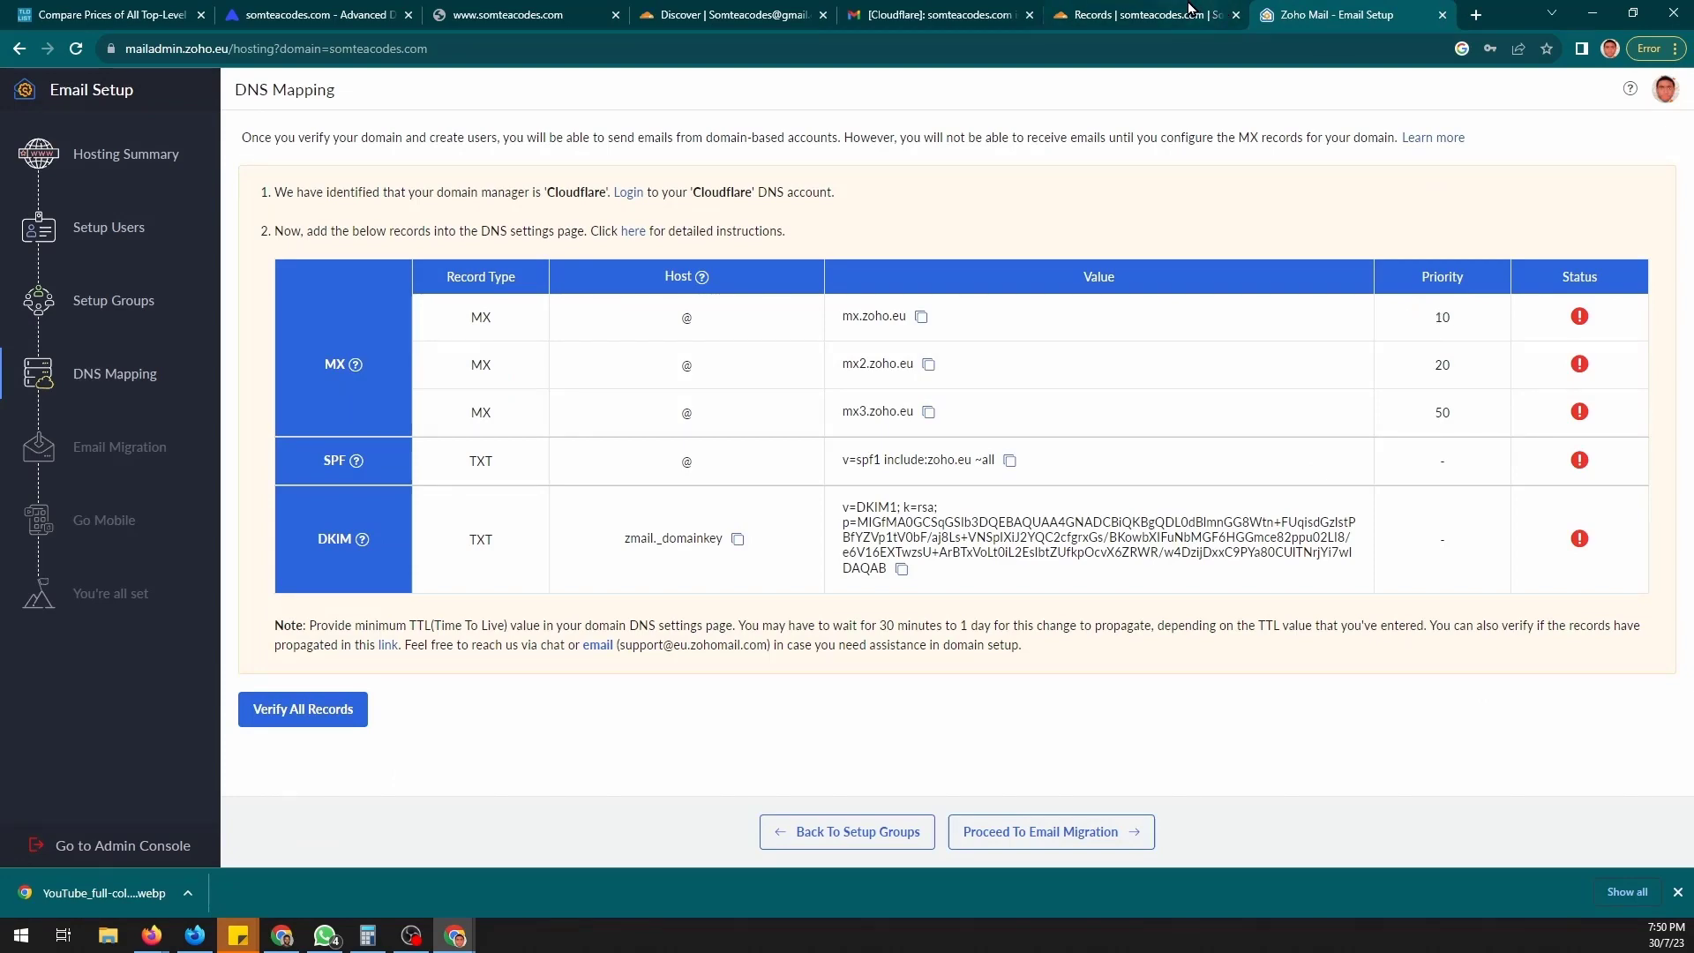
{"action": "left_click", "coordinate": [1147, 14]}
{"action": "left_click", "coordinate": [1312, 504]}
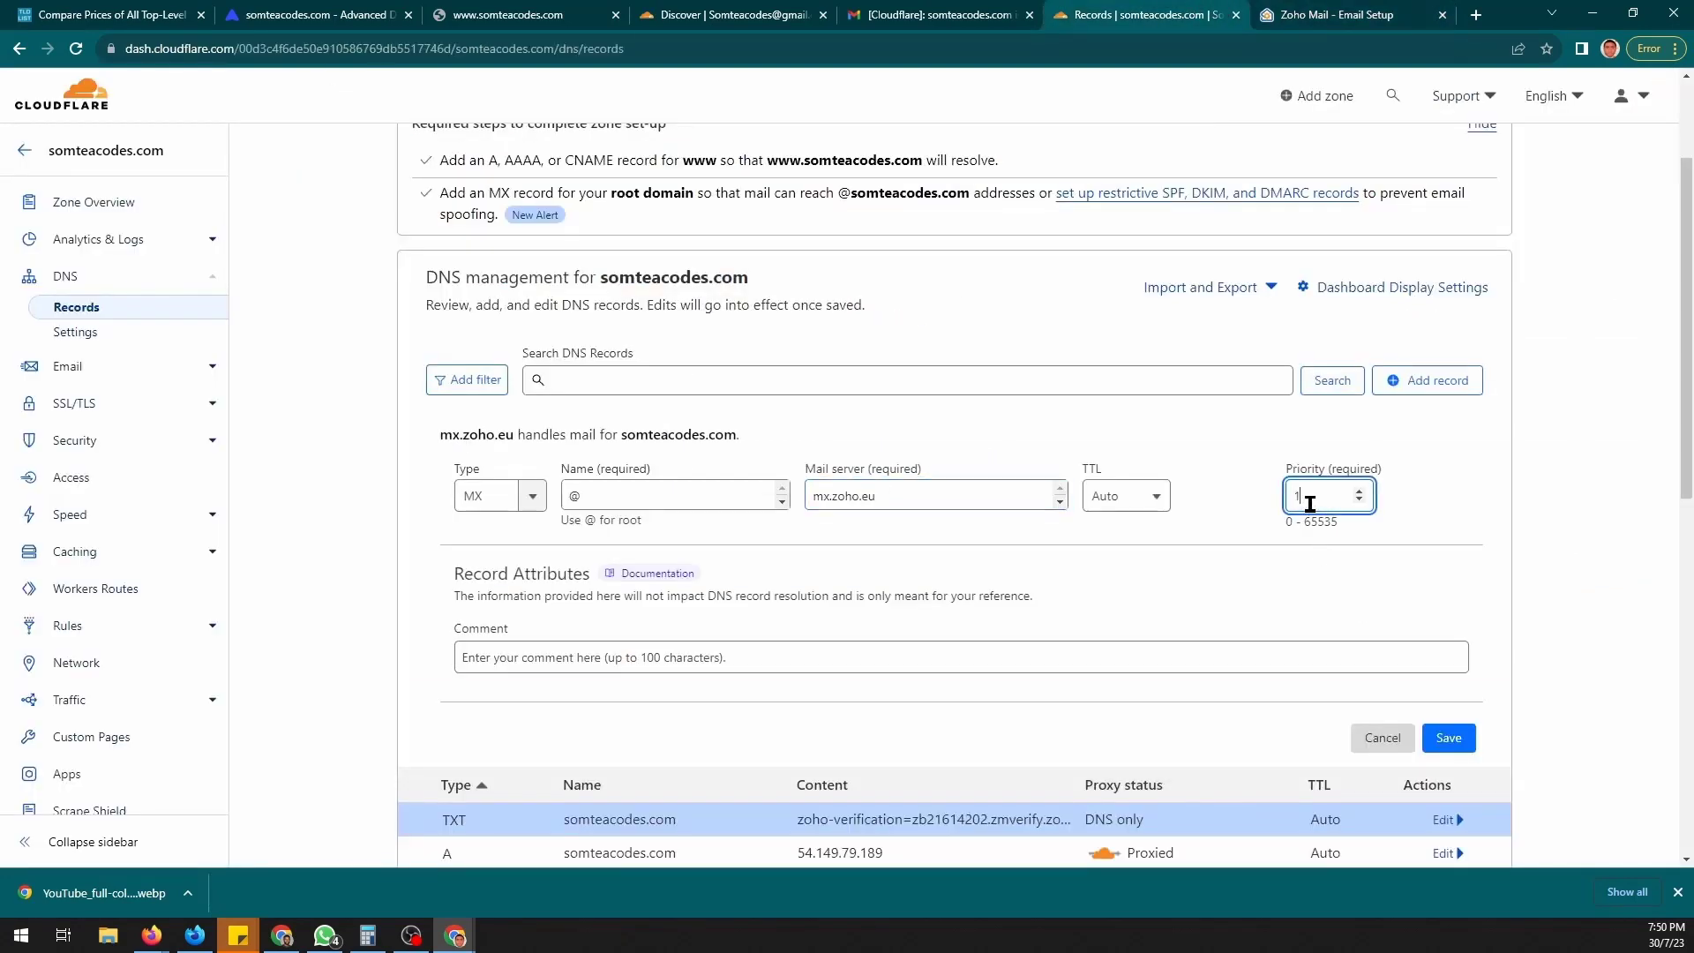
{"action": "type", "text": "10"}
{"action": "left_click", "coordinate": [1449, 738]}
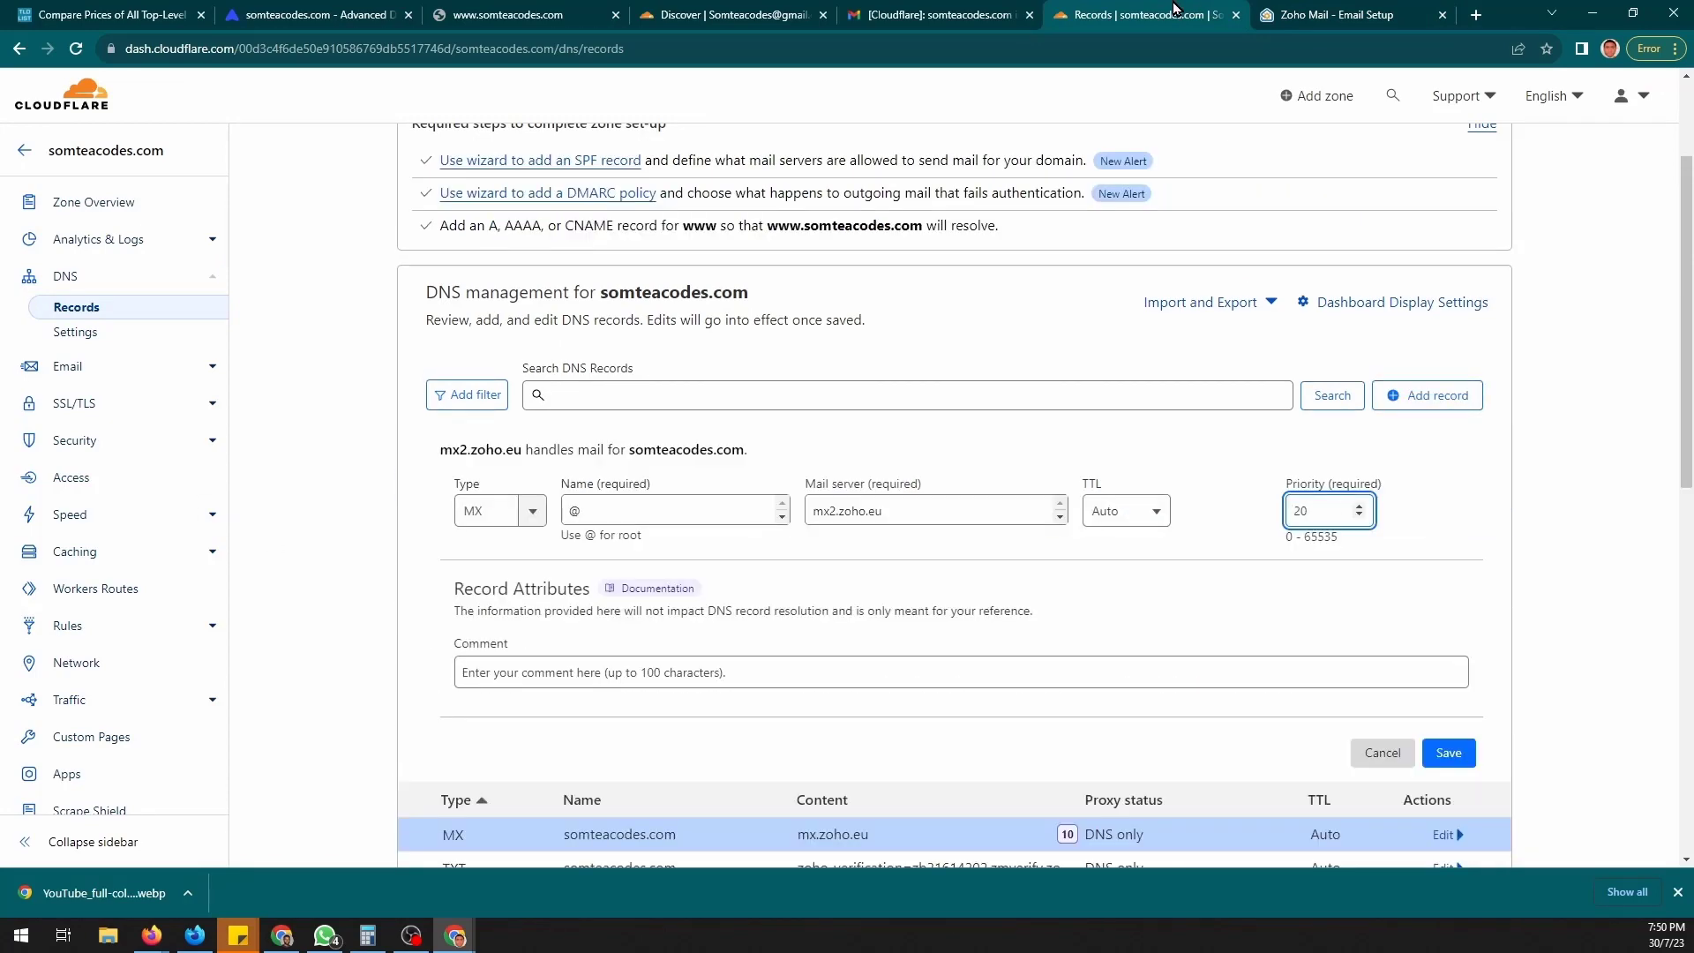
- Add the mx2.zoho.eu (priority 20) and mx3.zoho.eu (priority 50) MX records
{"action": "left_click", "coordinate": [1368, 14]}
{"action": "left_click", "coordinate": [1117, 12]}
{"action": "left_click", "coordinate": [1452, 754]}
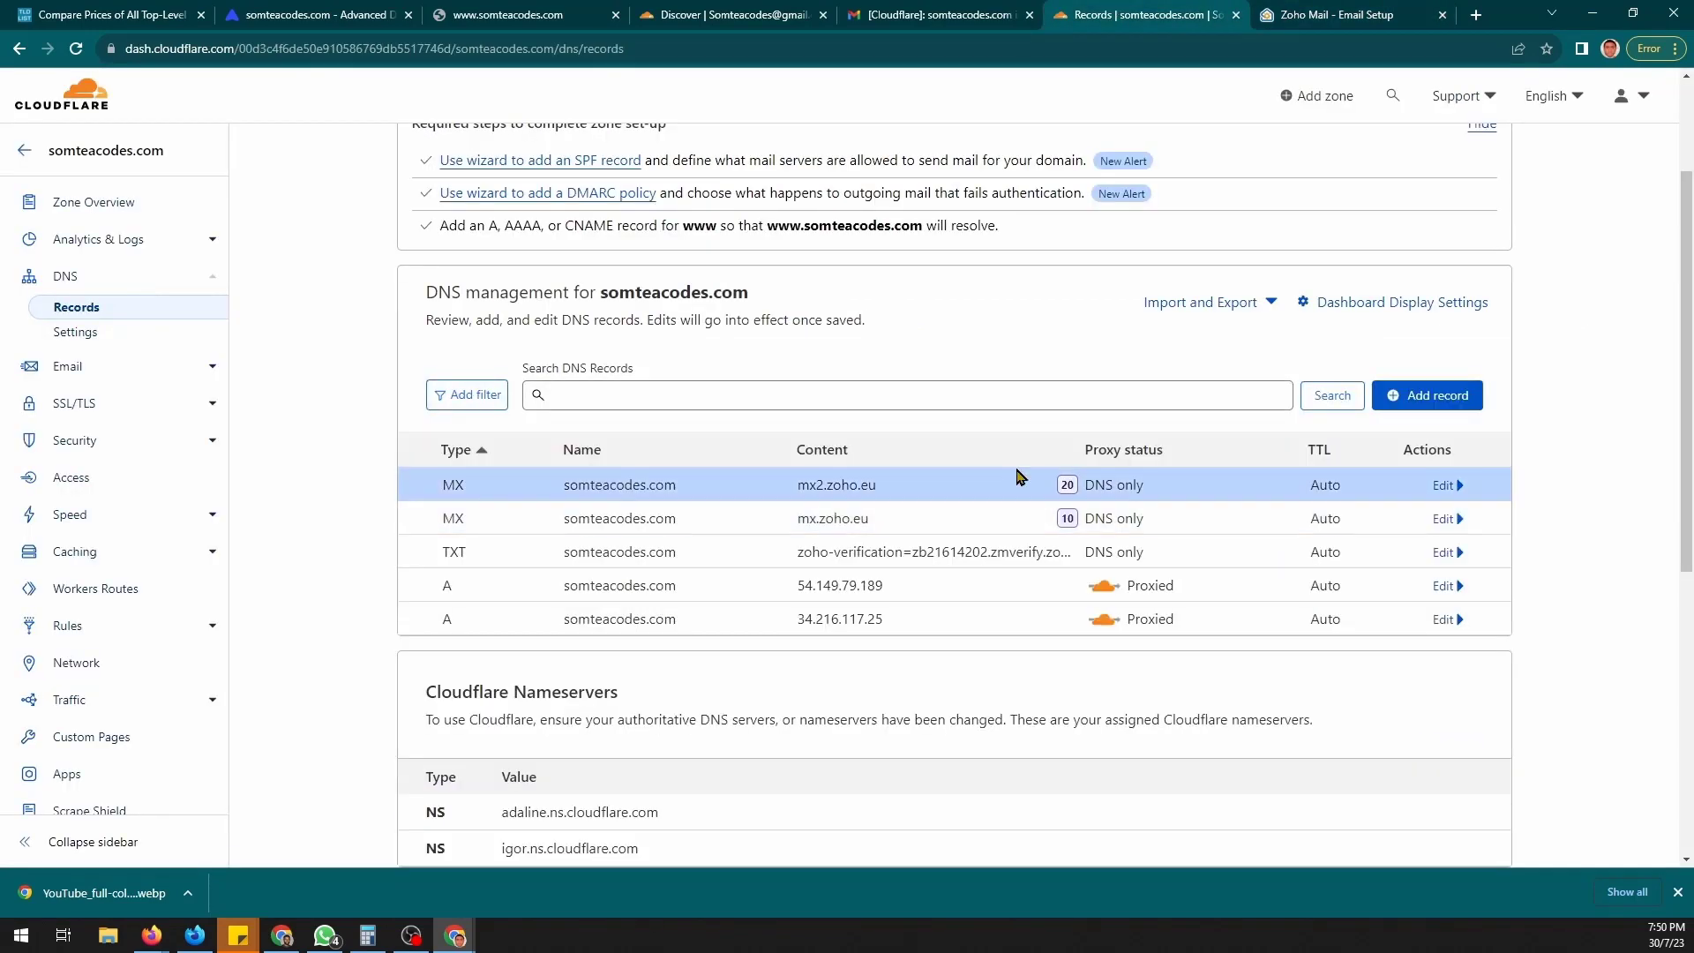
{"action": "left_click", "coordinate": [1423, 396]}
{"action": "left_click", "coordinate": [503, 510]}
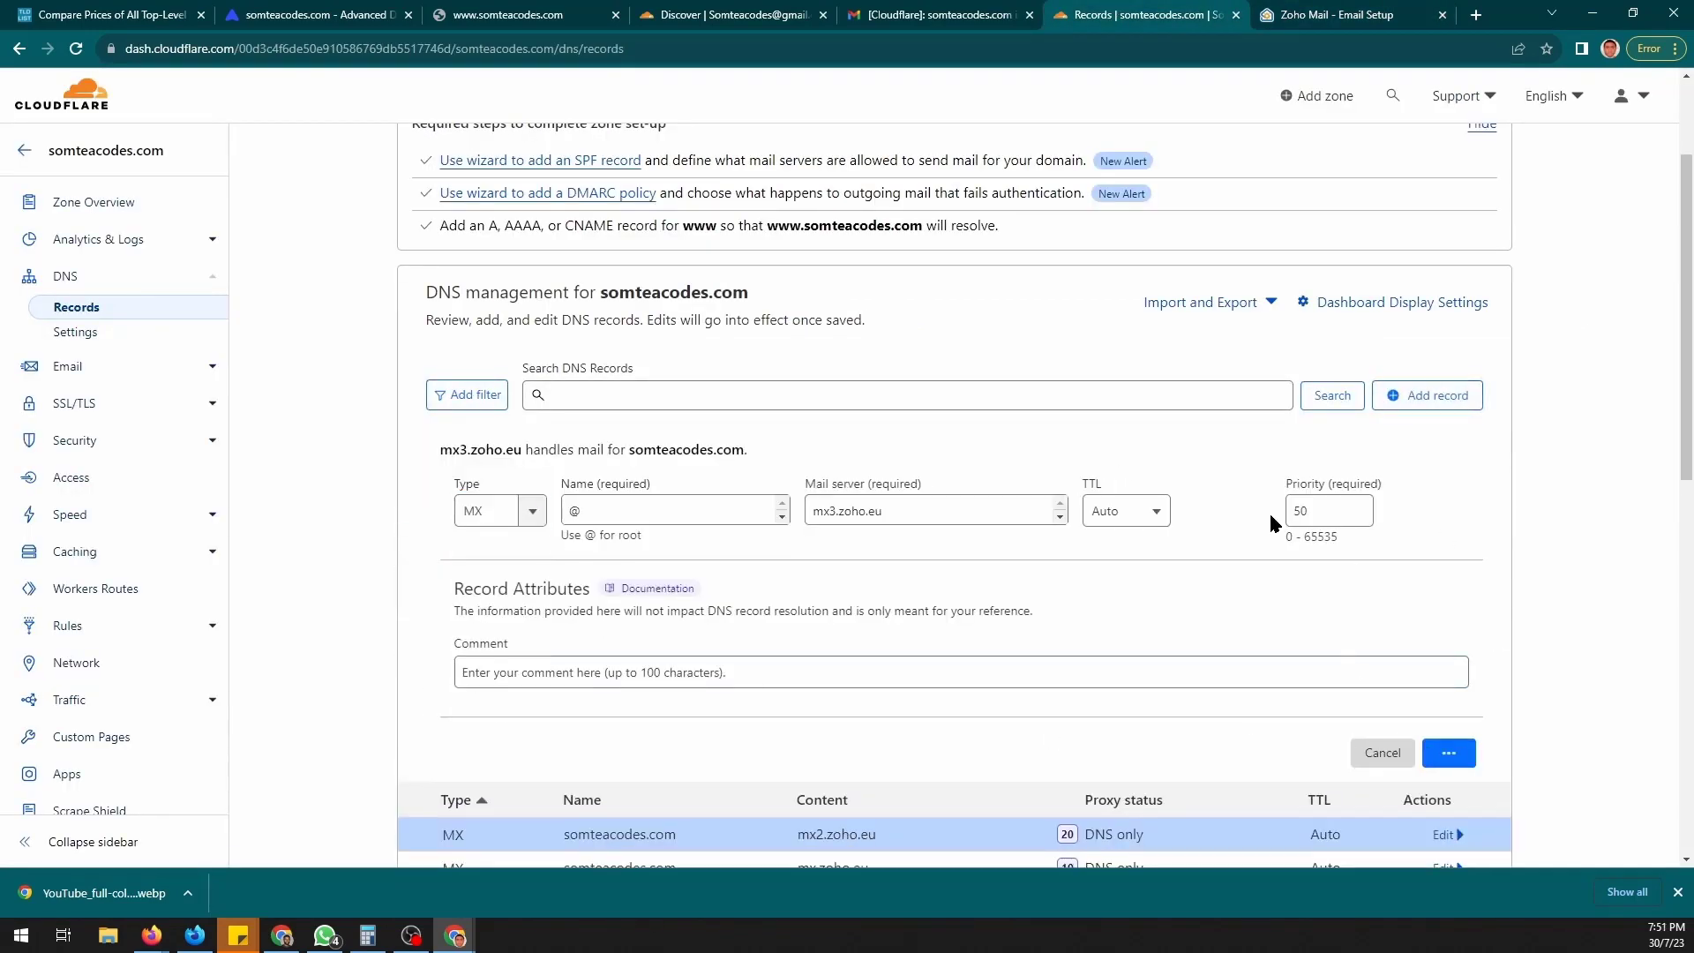
{"action": "key", "text": "Return"}
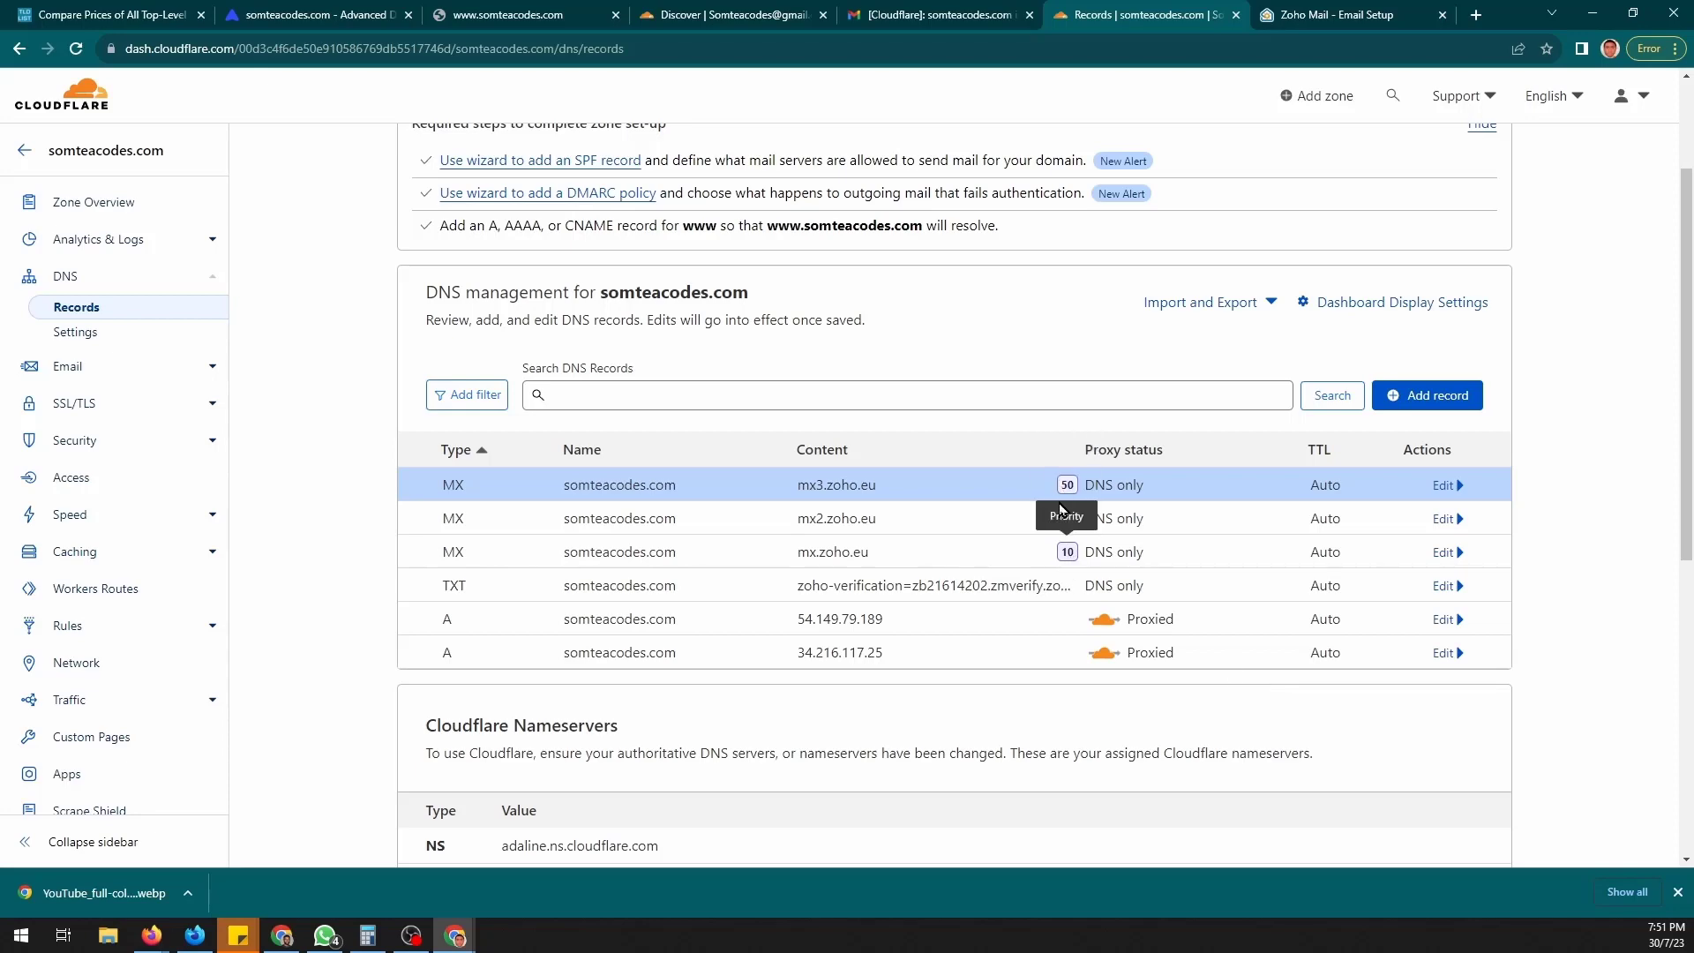
- Copy the SPF value v=spf1 include:zoho.eu ~all from Zoho's DNS mapping page
{"action": "left_click", "coordinate": [1266, 13]}
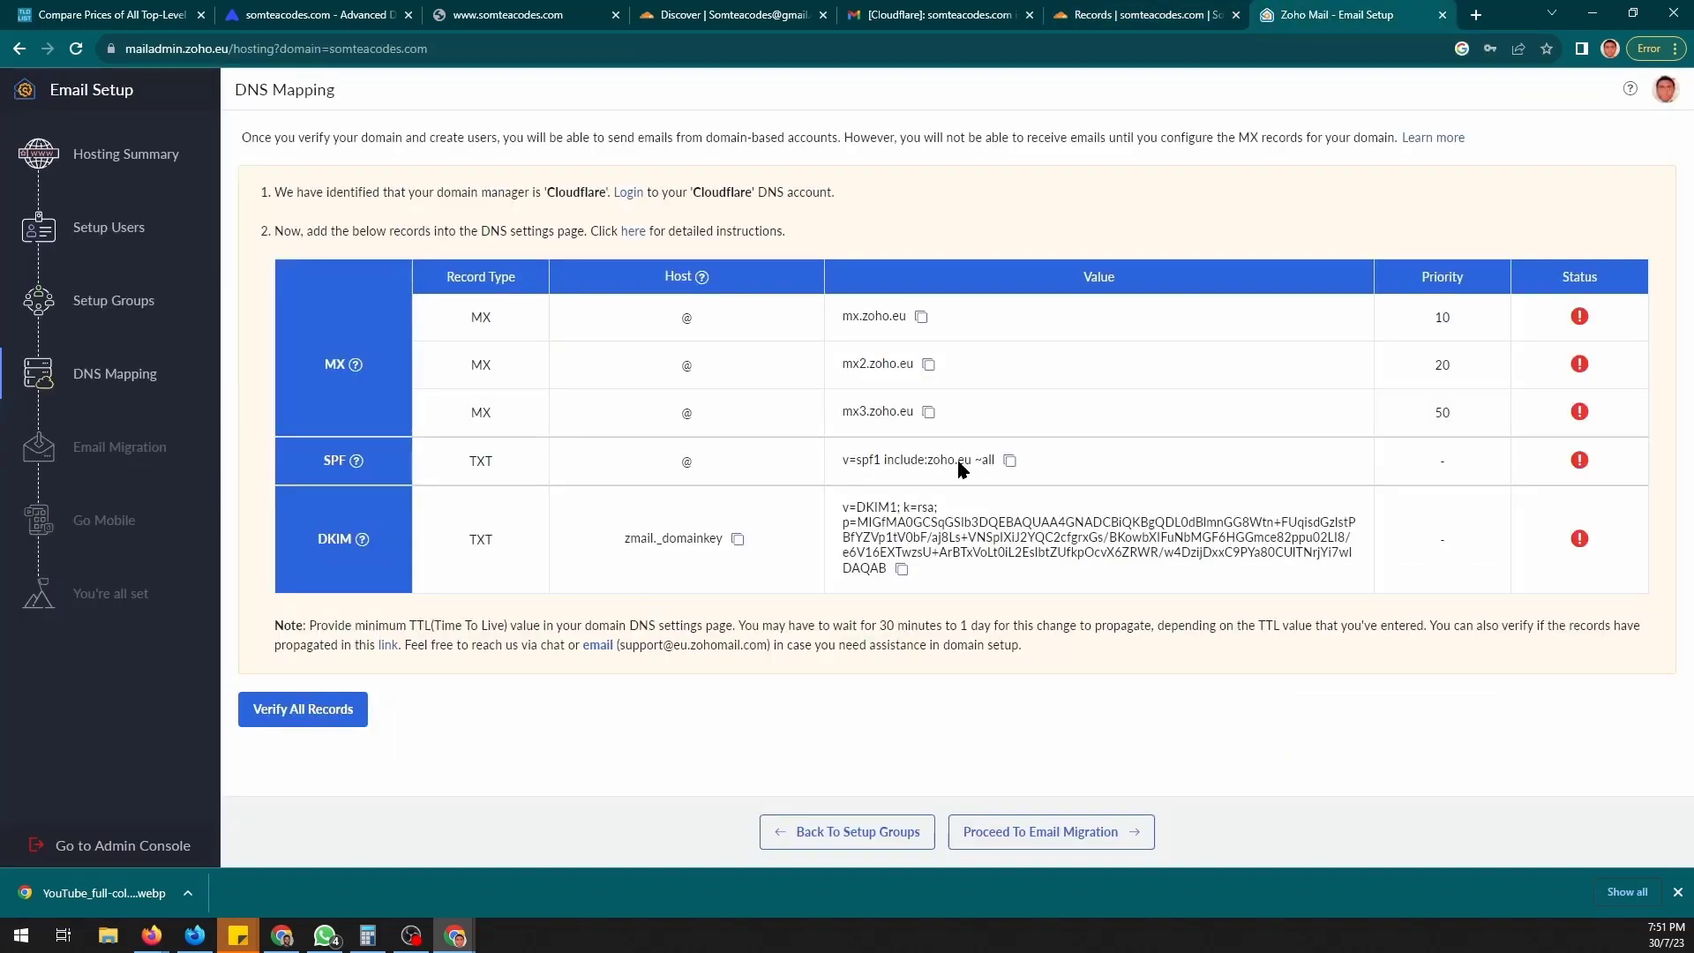
{"action": "left_click", "coordinate": [1011, 461]}
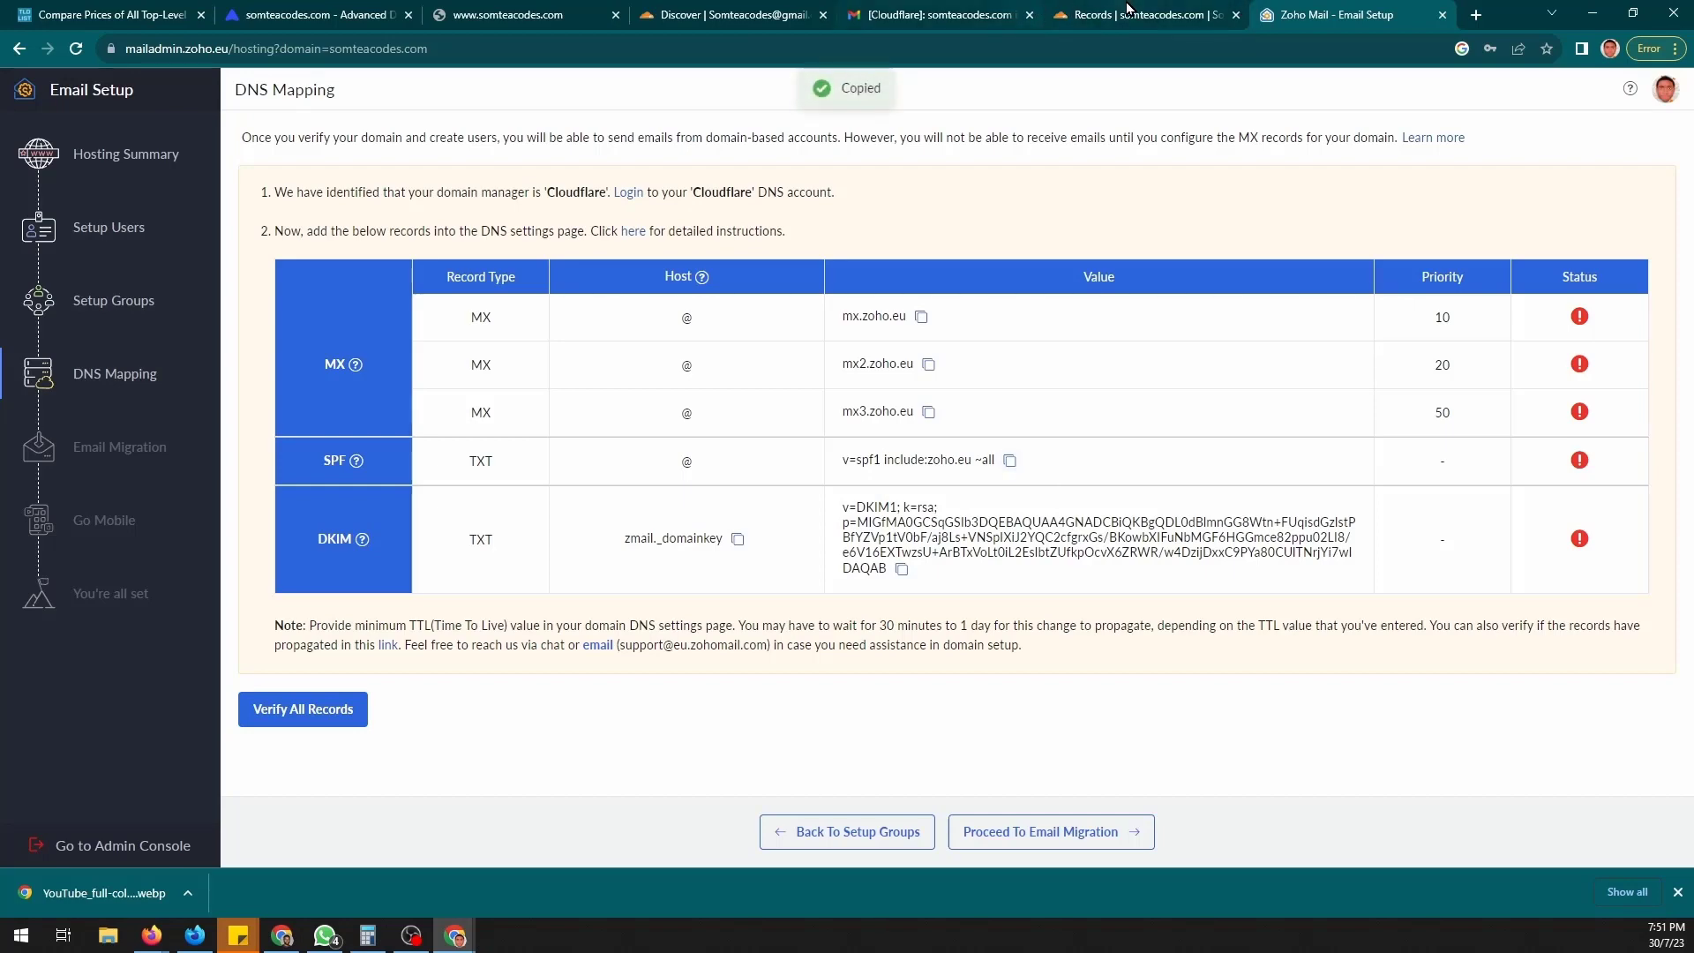
{"action": "left_click", "coordinate": [1138, 15]}
- Save a TXT record named @ with the SPF value in Cloudflare, then return to Zoho
{"action": "left_click", "coordinate": [1434, 395]}
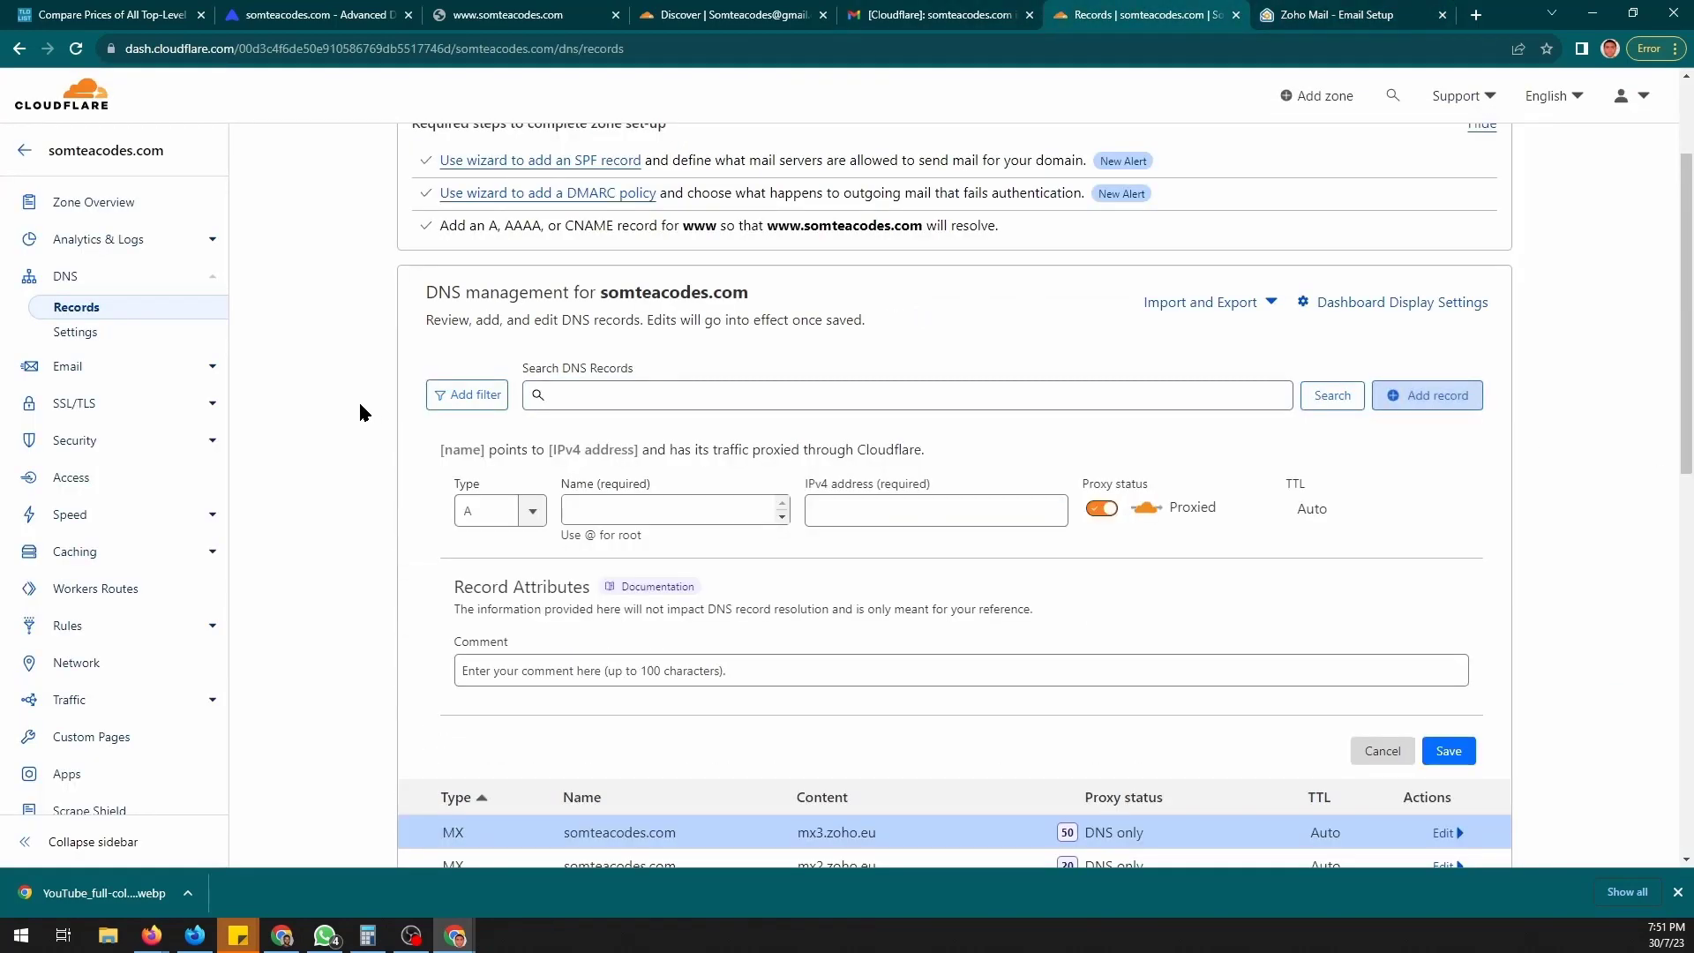
{"action": "left_click", "coordinate": [501, 508]}
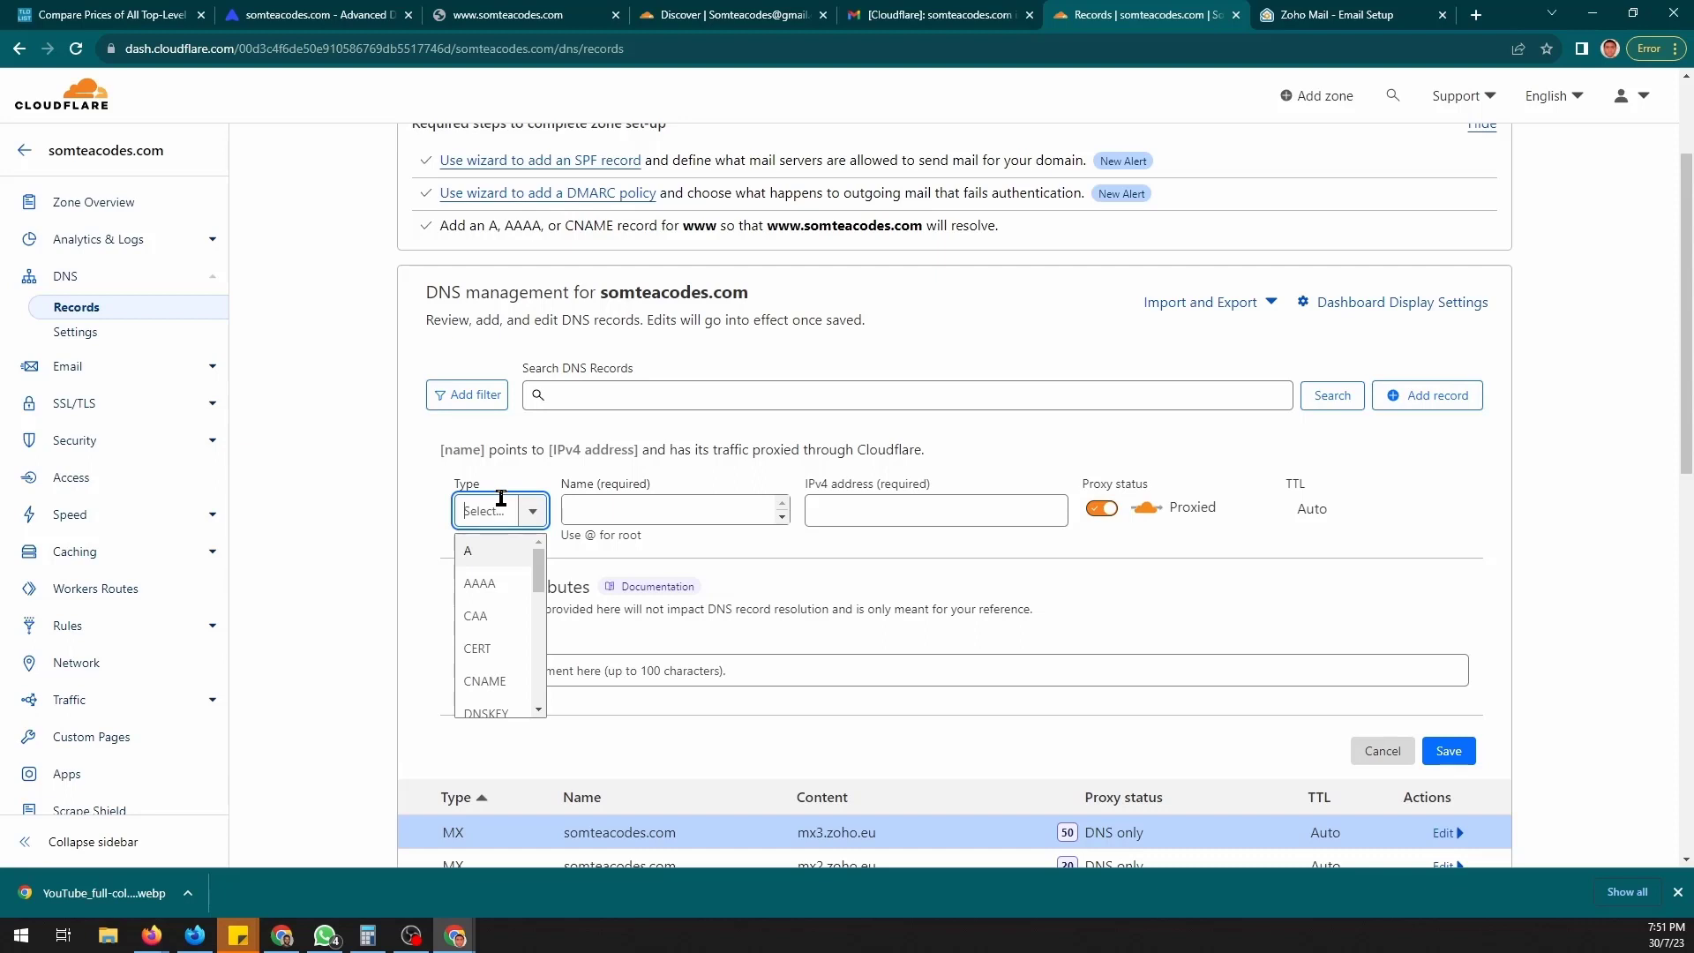
{"action": "type", "text": "t"}
{"action": "left_click", "coordinate": [478, 590]}
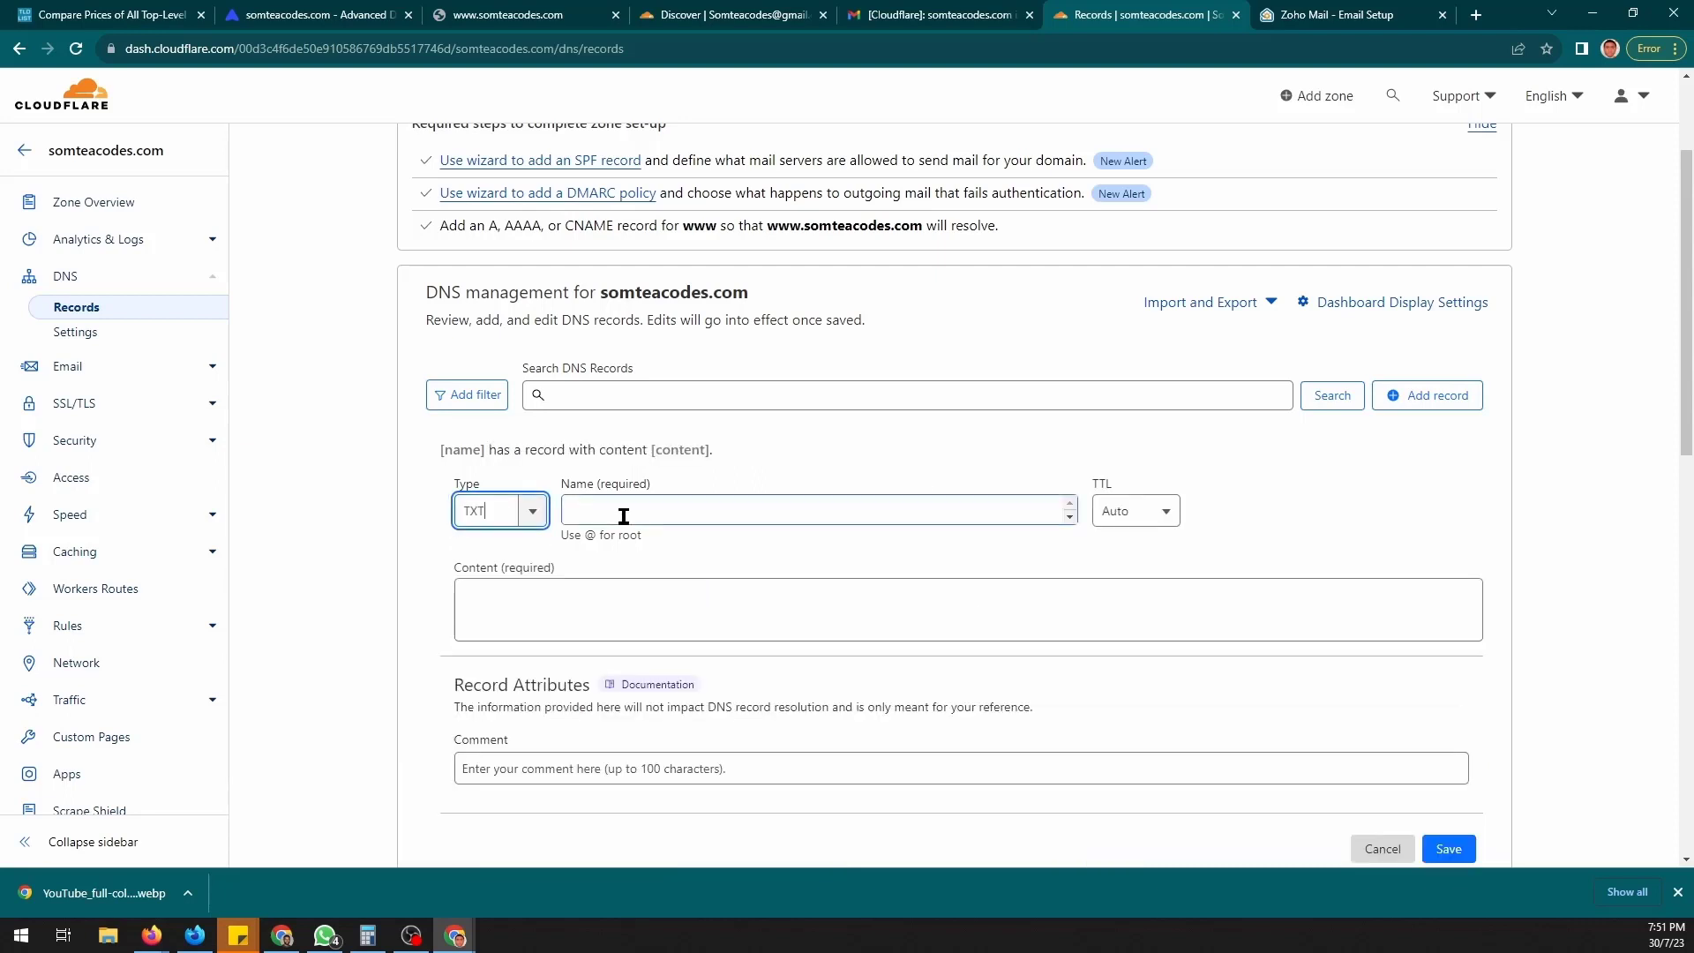
{"action": "left_click", "coordinate": [623, 516]}
{"action": "type", "text": "@"}
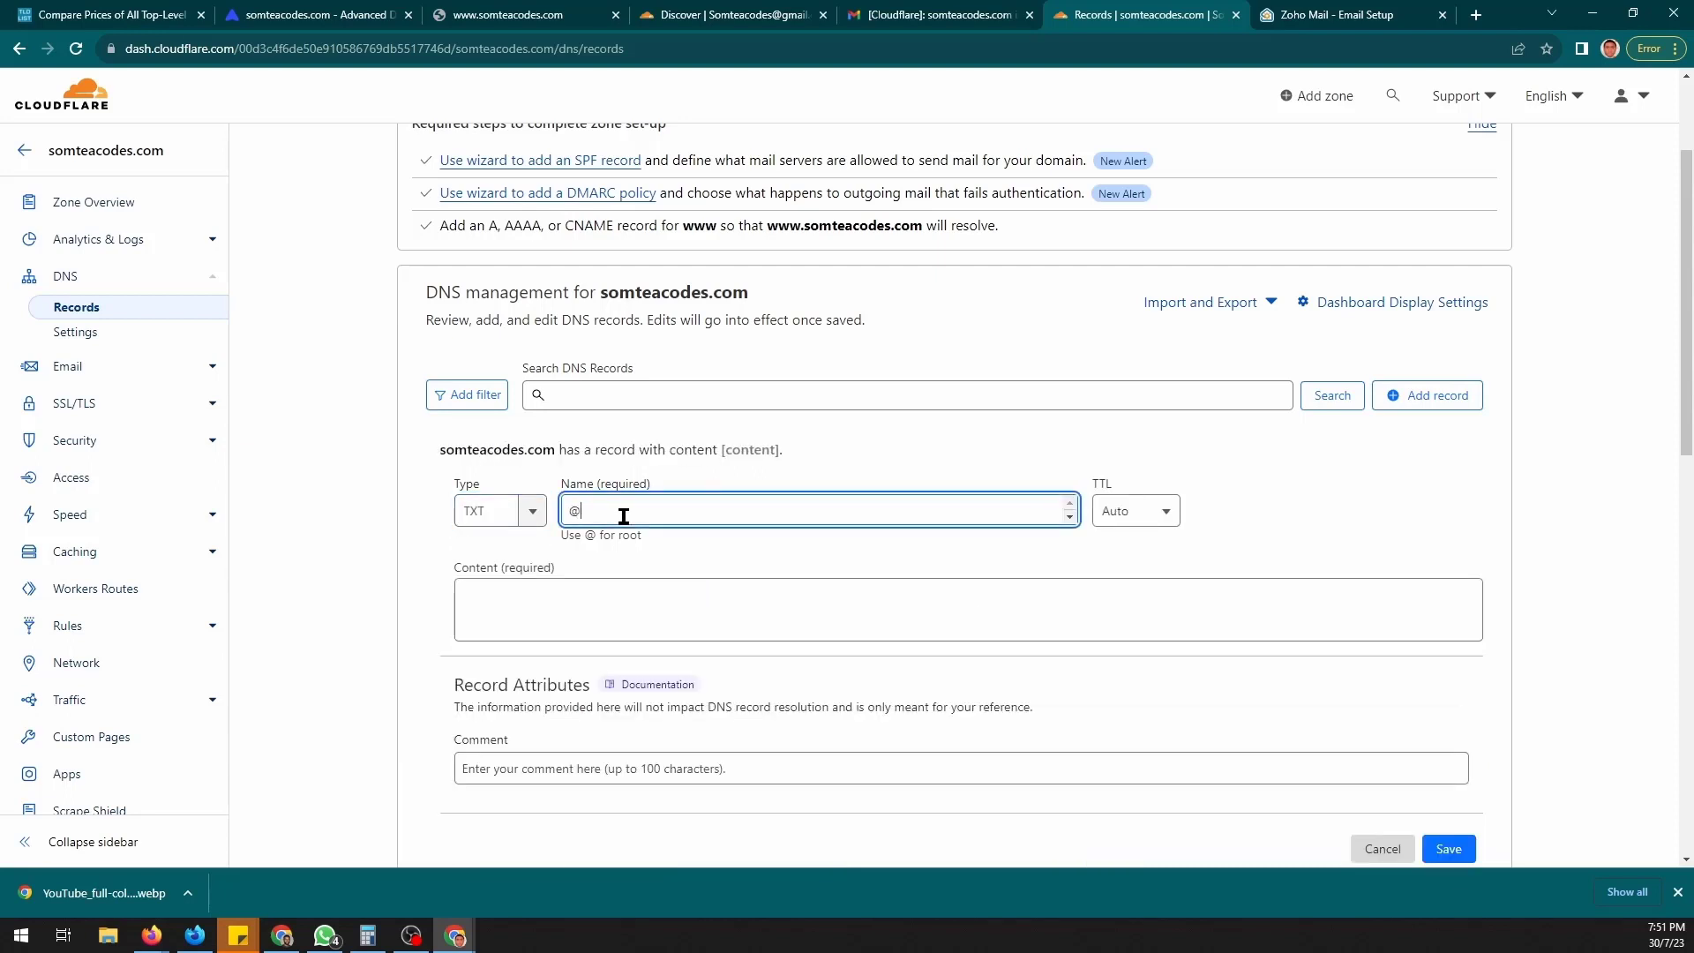
{"action": "left_click", "coordinate": [688, 600]}
{"action": "key", "text": "ctrl+v"}
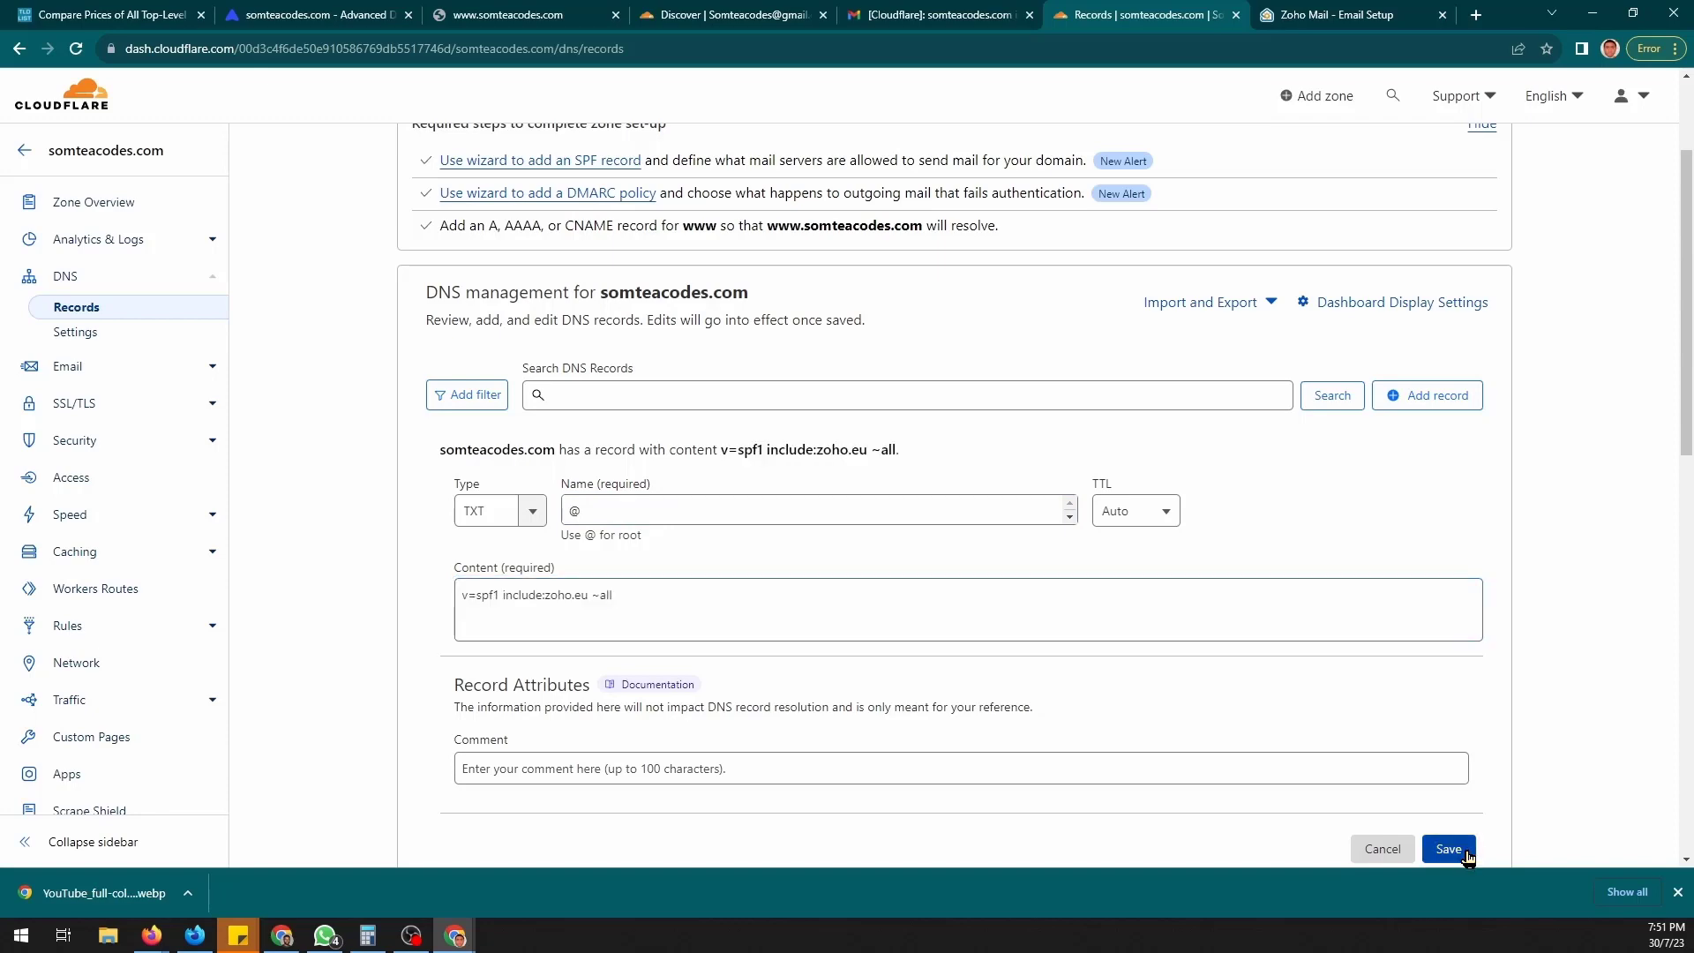
{"action": "left_click", "coordinate": [1465, 852]}
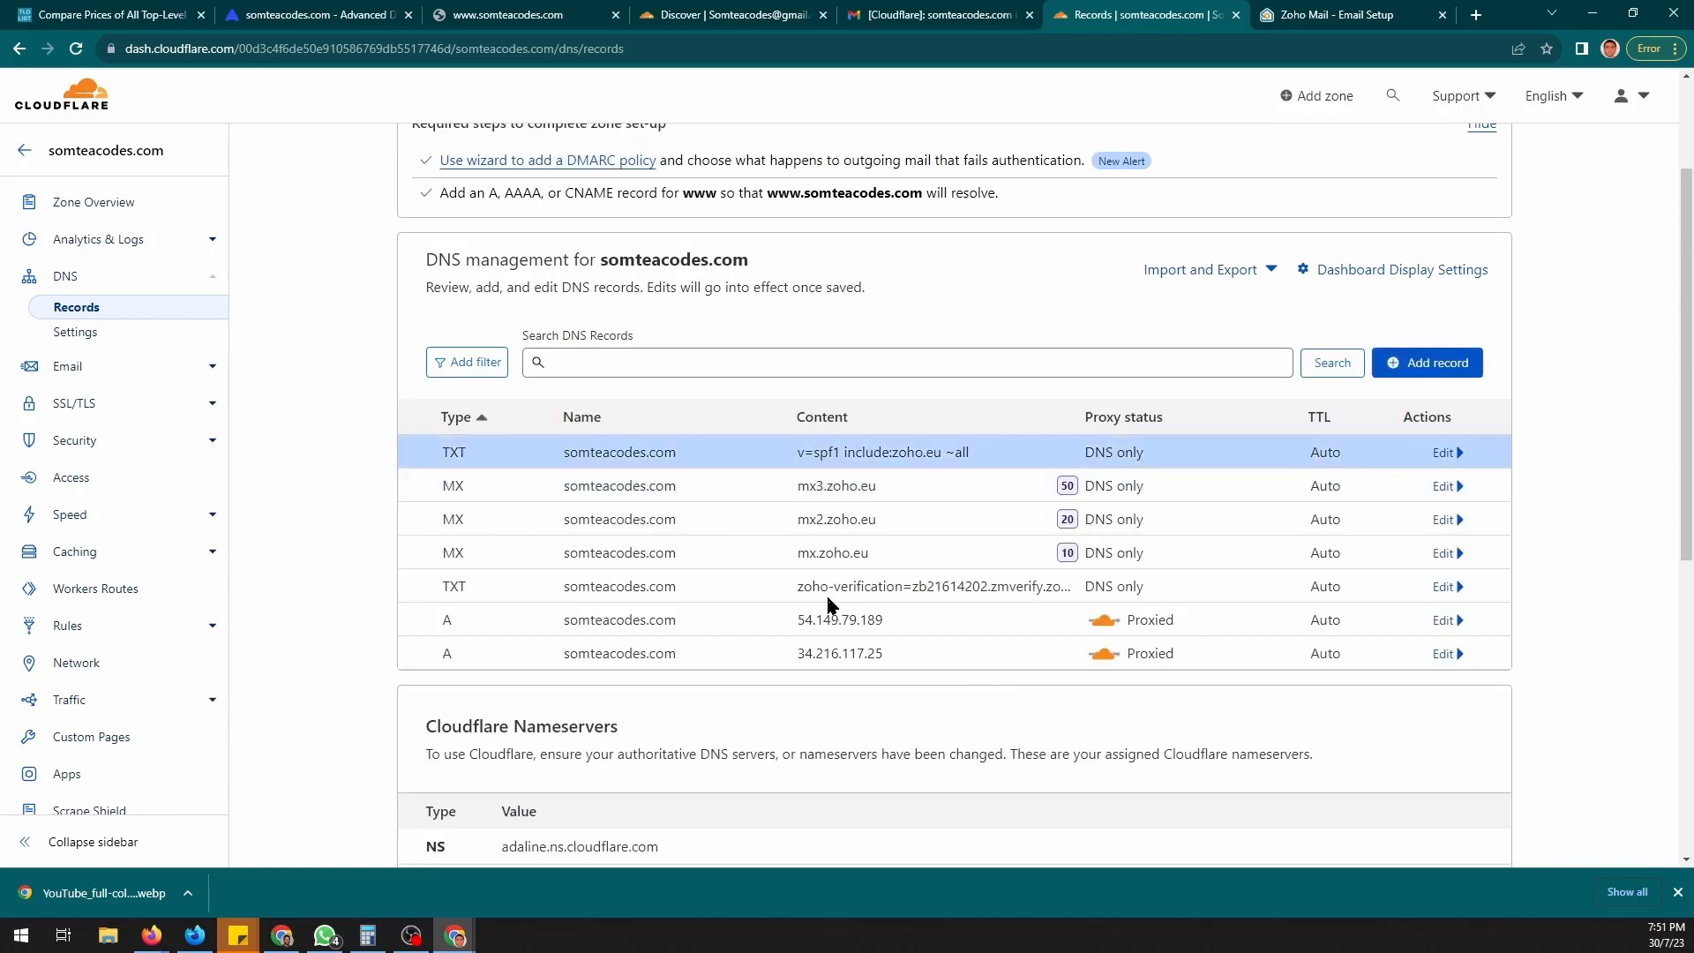
{"action": "left_click", "coordinate": [1375, 11]}
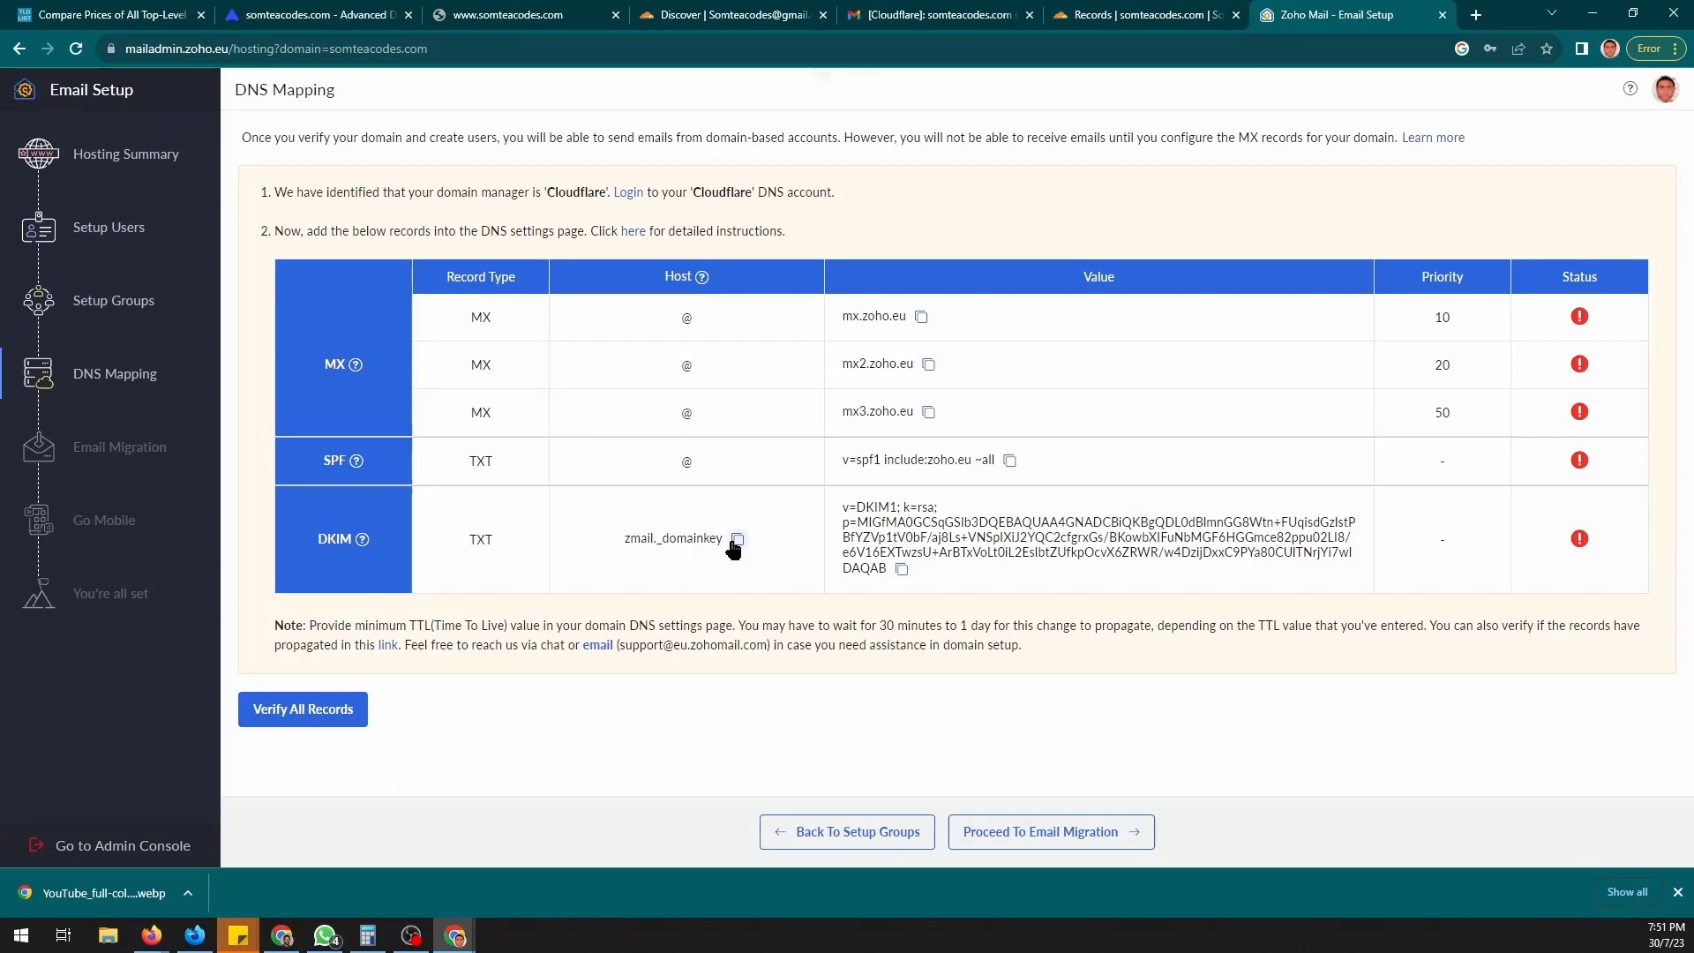
- Copy the DKIM host zmail._domainkey and its key from Zoho's DNS mapping page
{"action": "left_click", "coordinate": [901, 569]}
{"action": "left_click", "coordinate": [901, 571]}
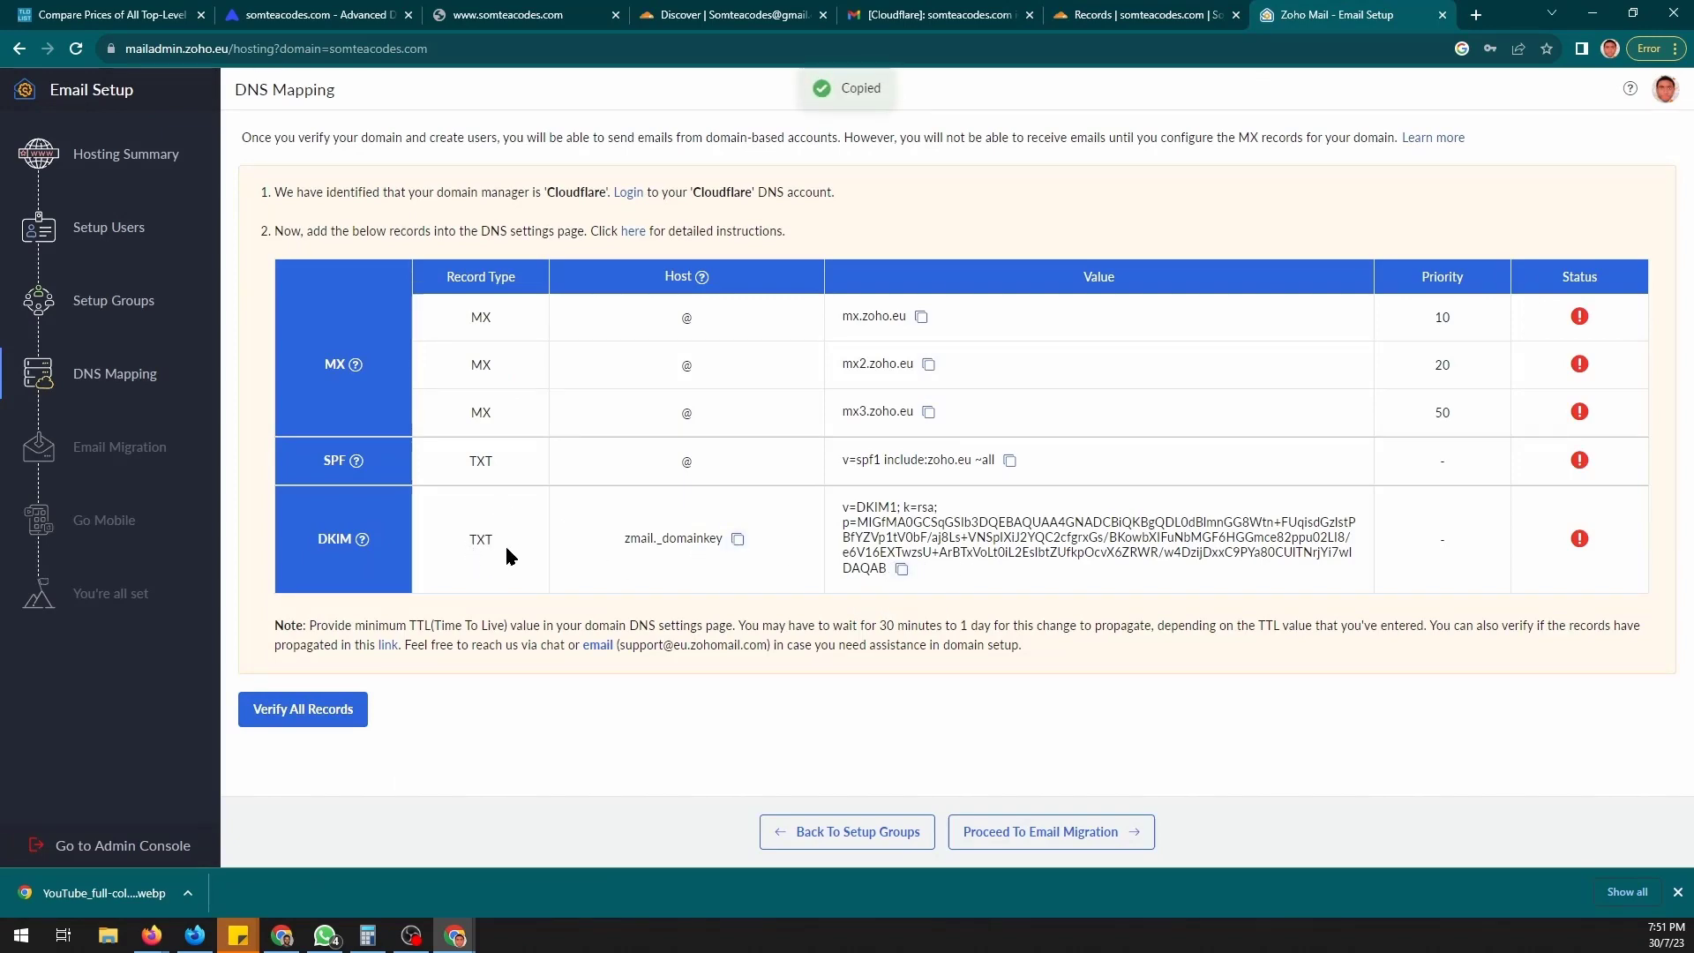
{"action": "left_click", "coordinate": [1143, 12]}
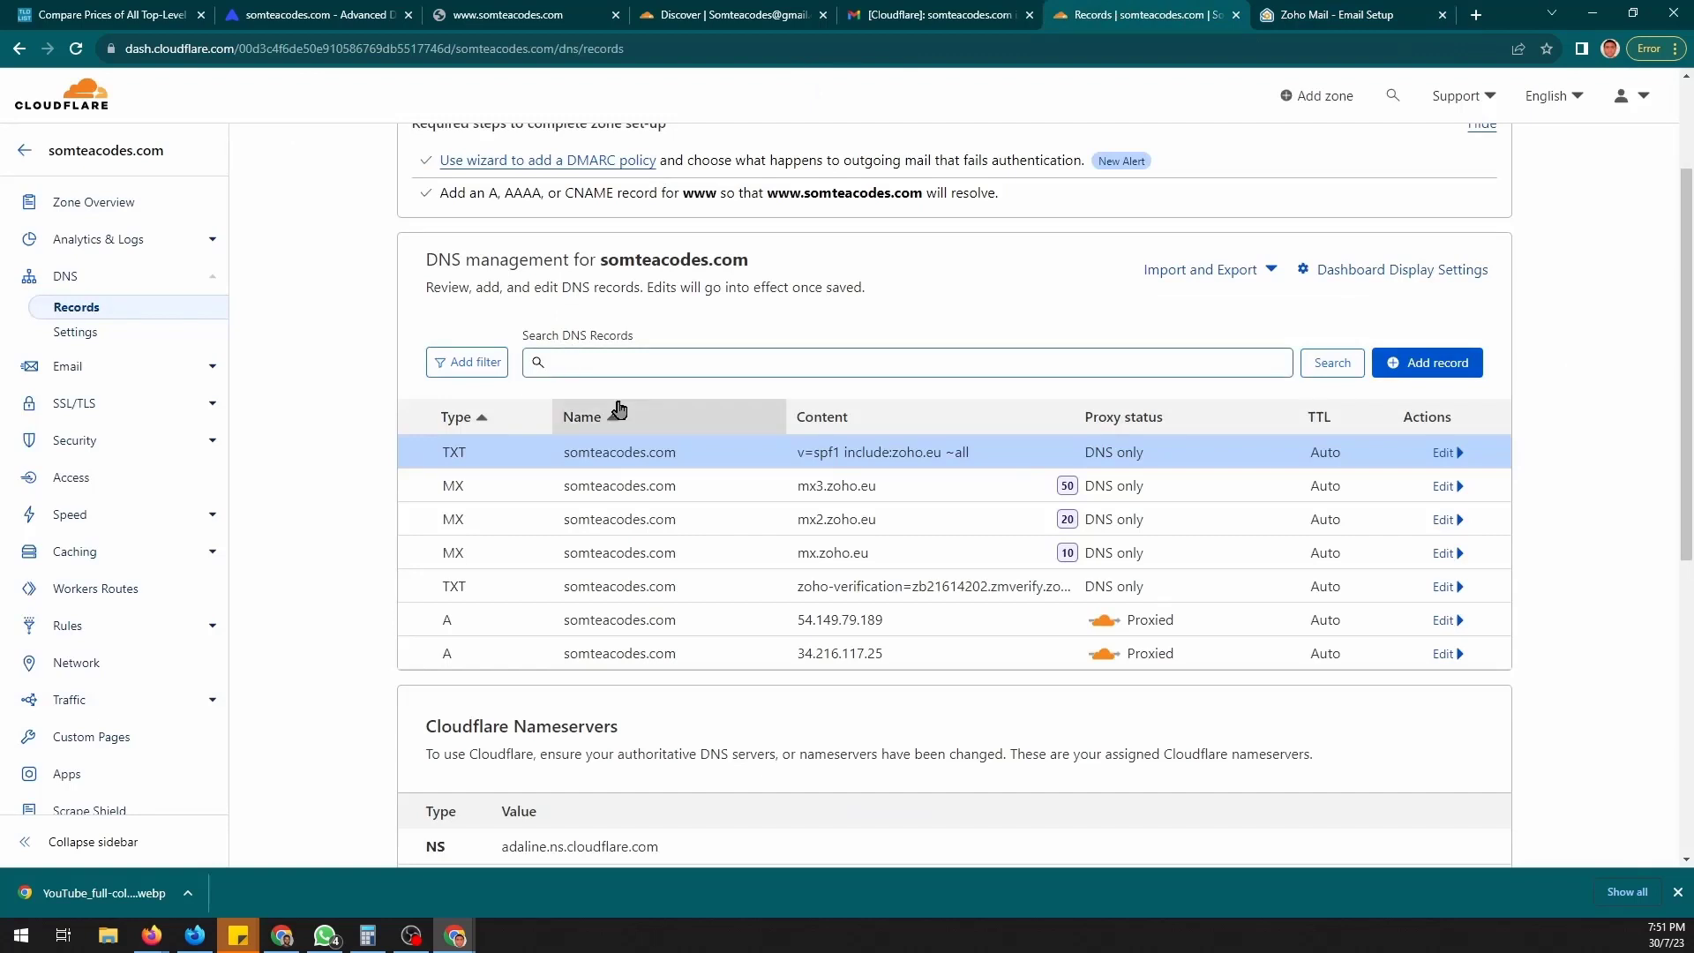
- Save a TXT record named zmail._domainkey containing Zoho's DKIM key, then return to Zoho
{"action": "left_click", "coordinate": [1412, 362]}
{"action": "left_click", "coordinate": [497, 479]}
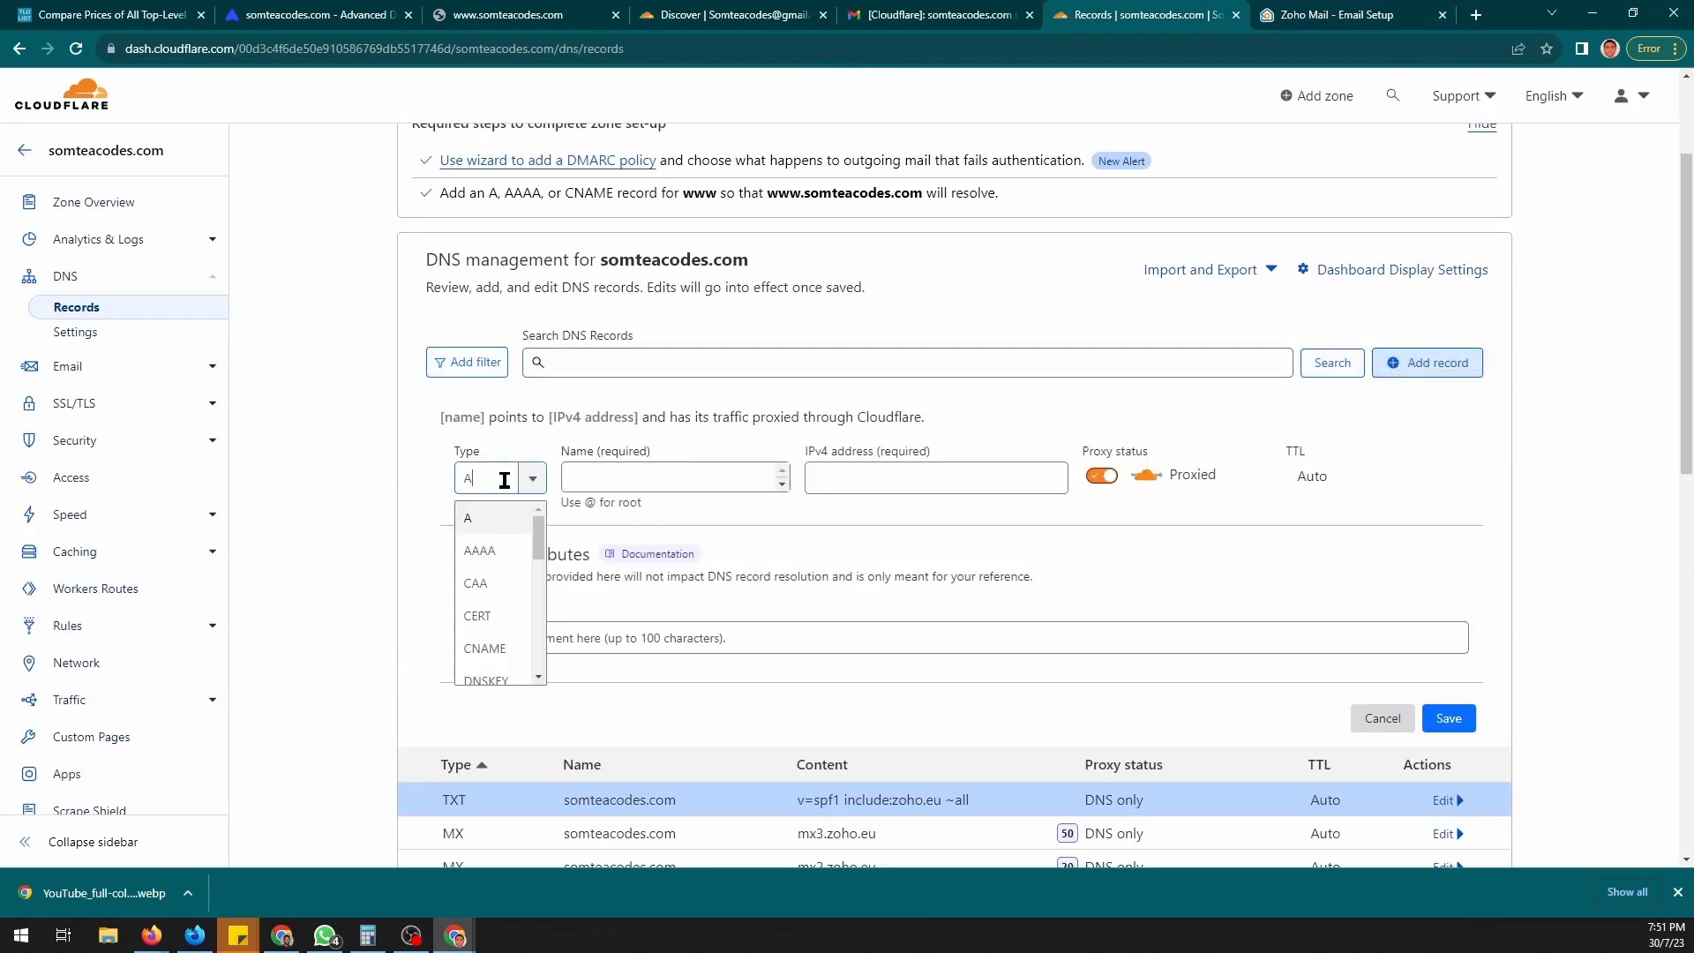
{"action": "type", "text": "t"}
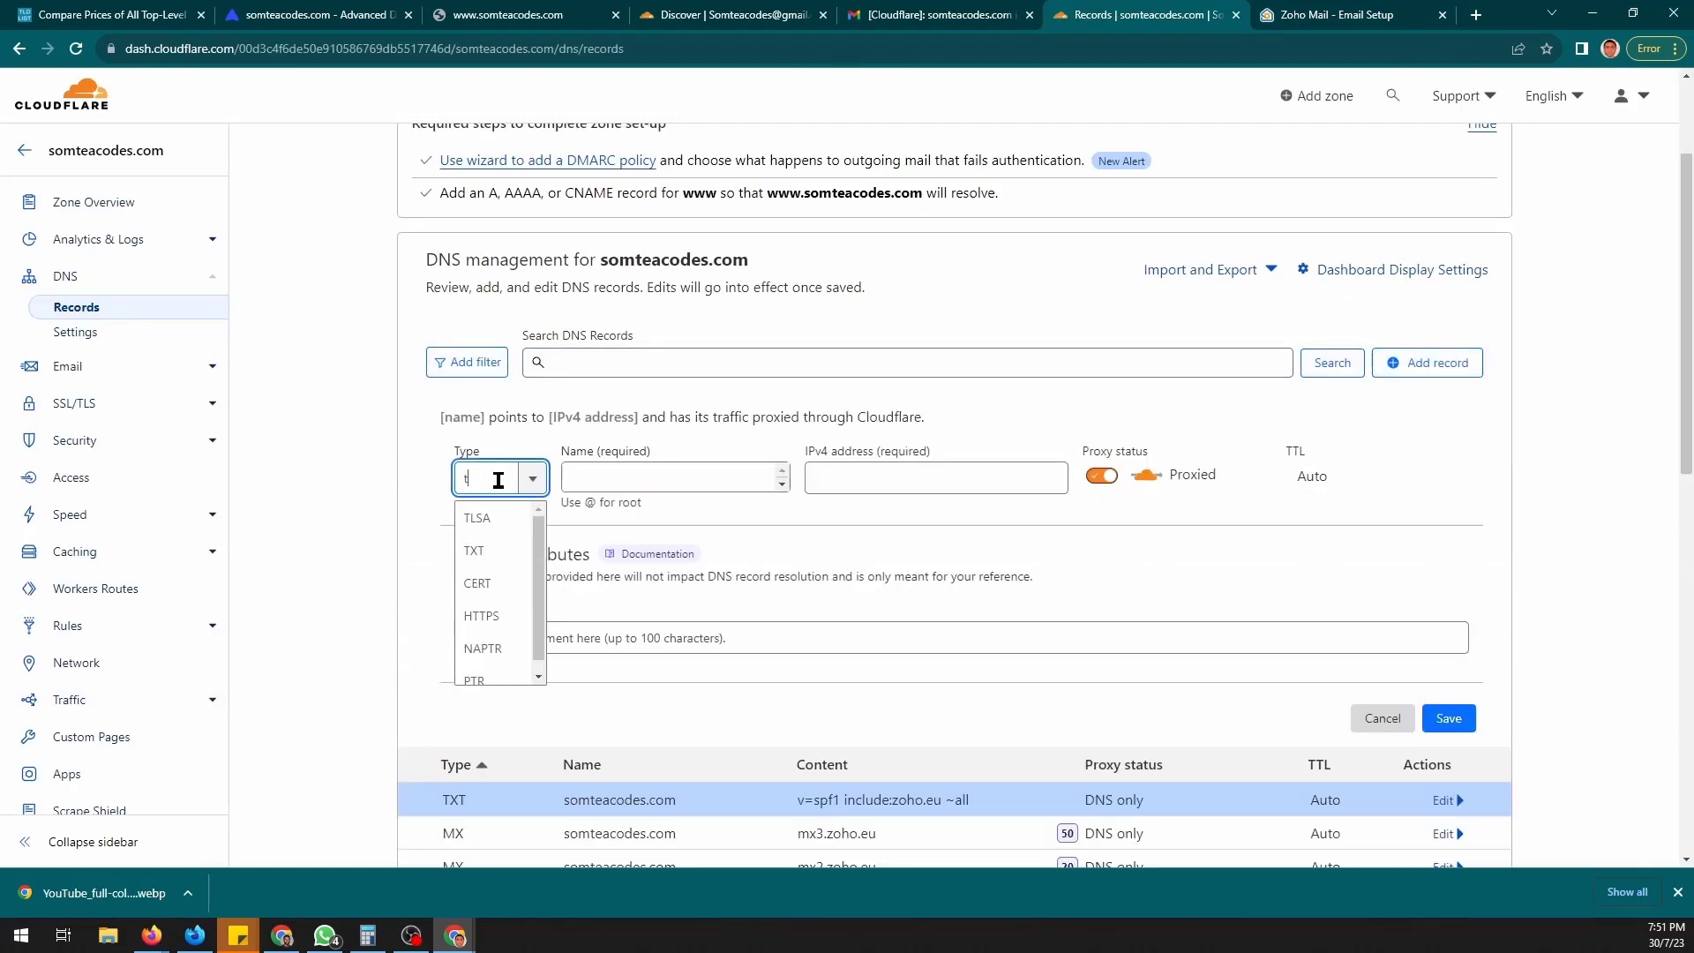
{"action": "left_click", "coordinate": [495, 549]}
{"action": "left_click", "coordinate": [623, 479]}
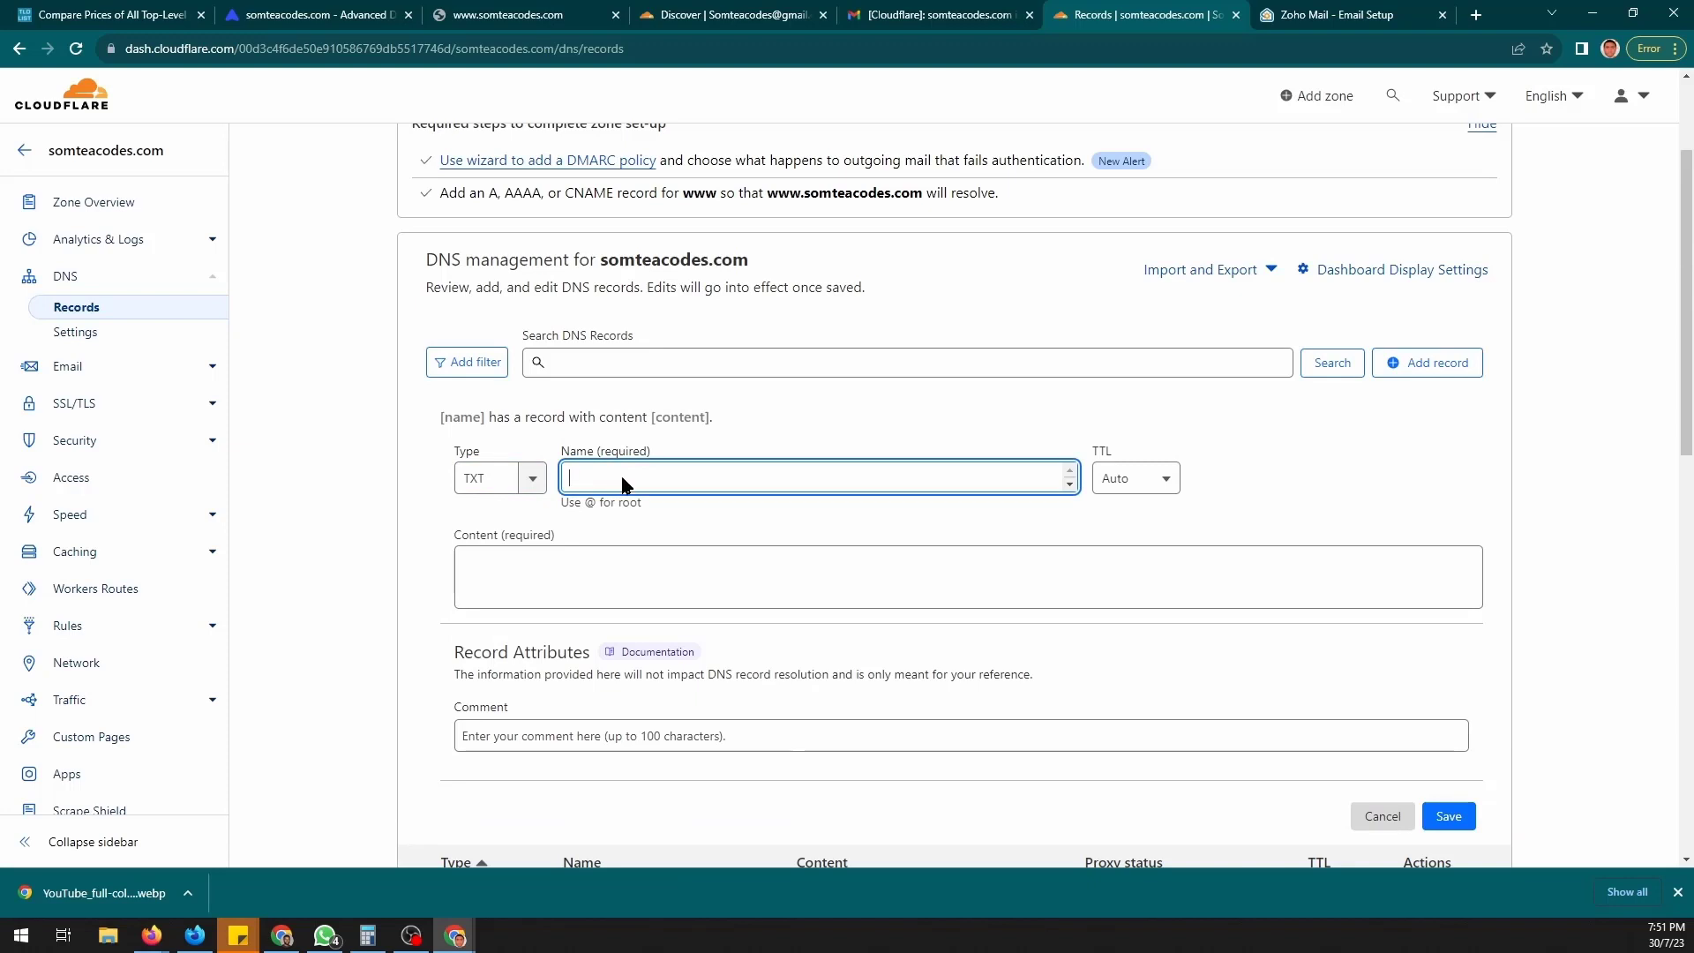
{"action": "key", "text": "super+v"}
{"action": "left_click", "coordinate": [639, 617]}
{"action": "left_click", "coordinate": [605, 564]}
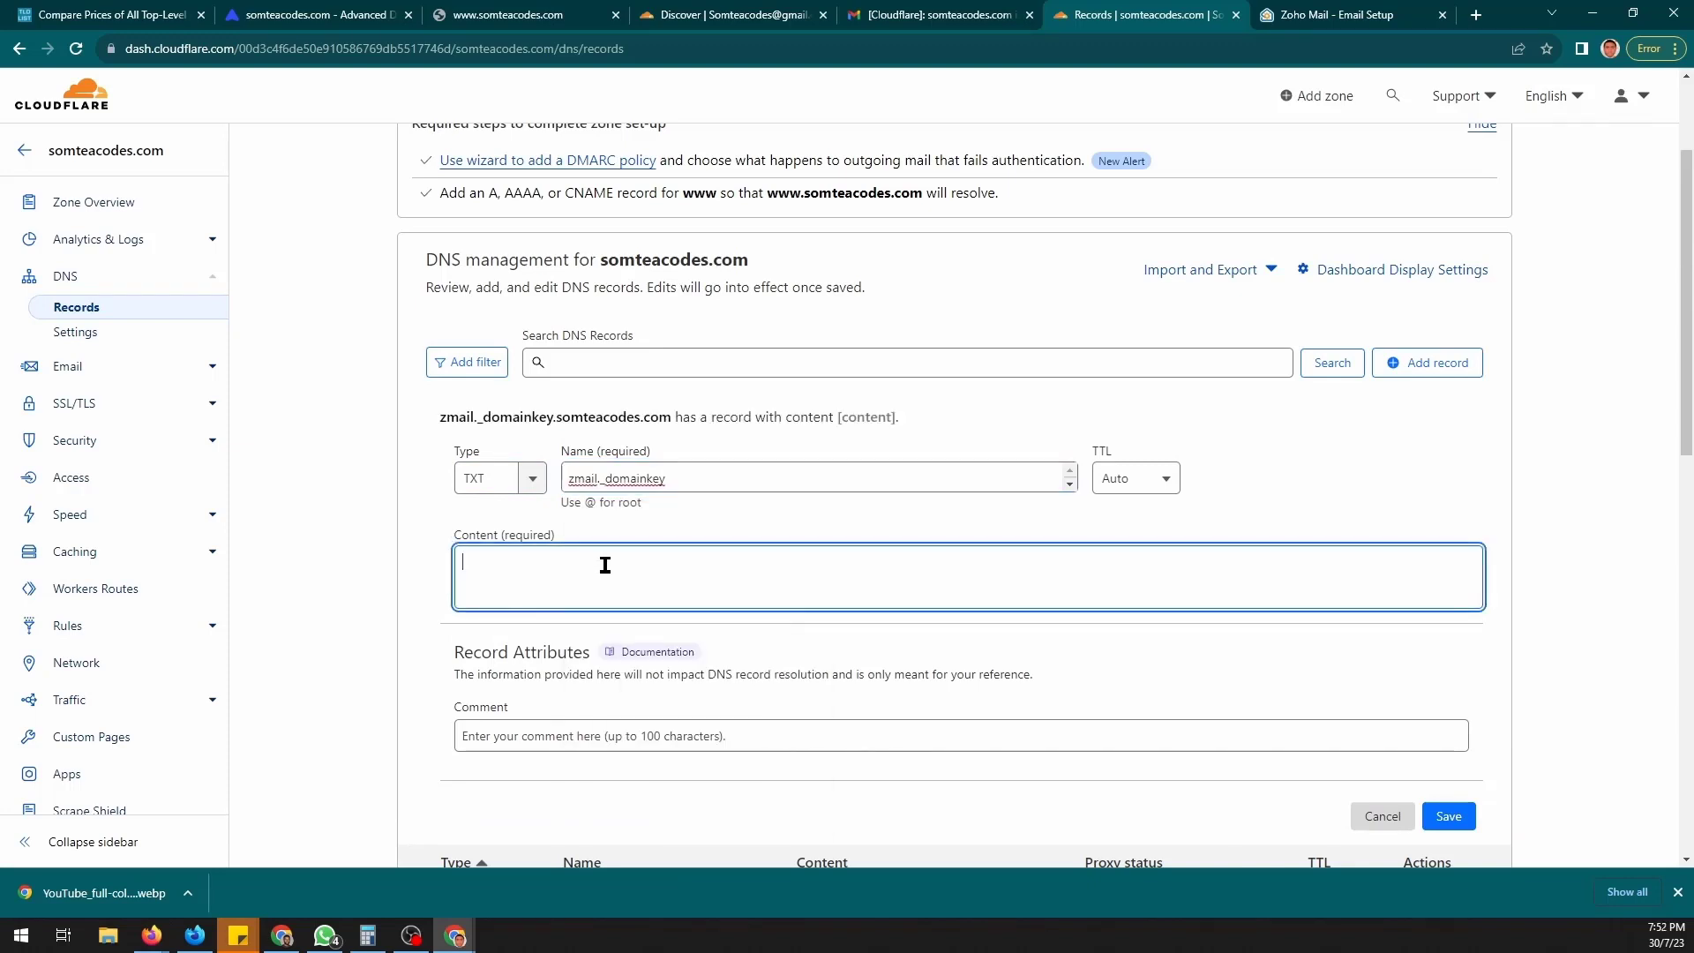
{"action": "key", "text": "super+v"}
{"action": "left_click", "coordinate": [615, 651]}
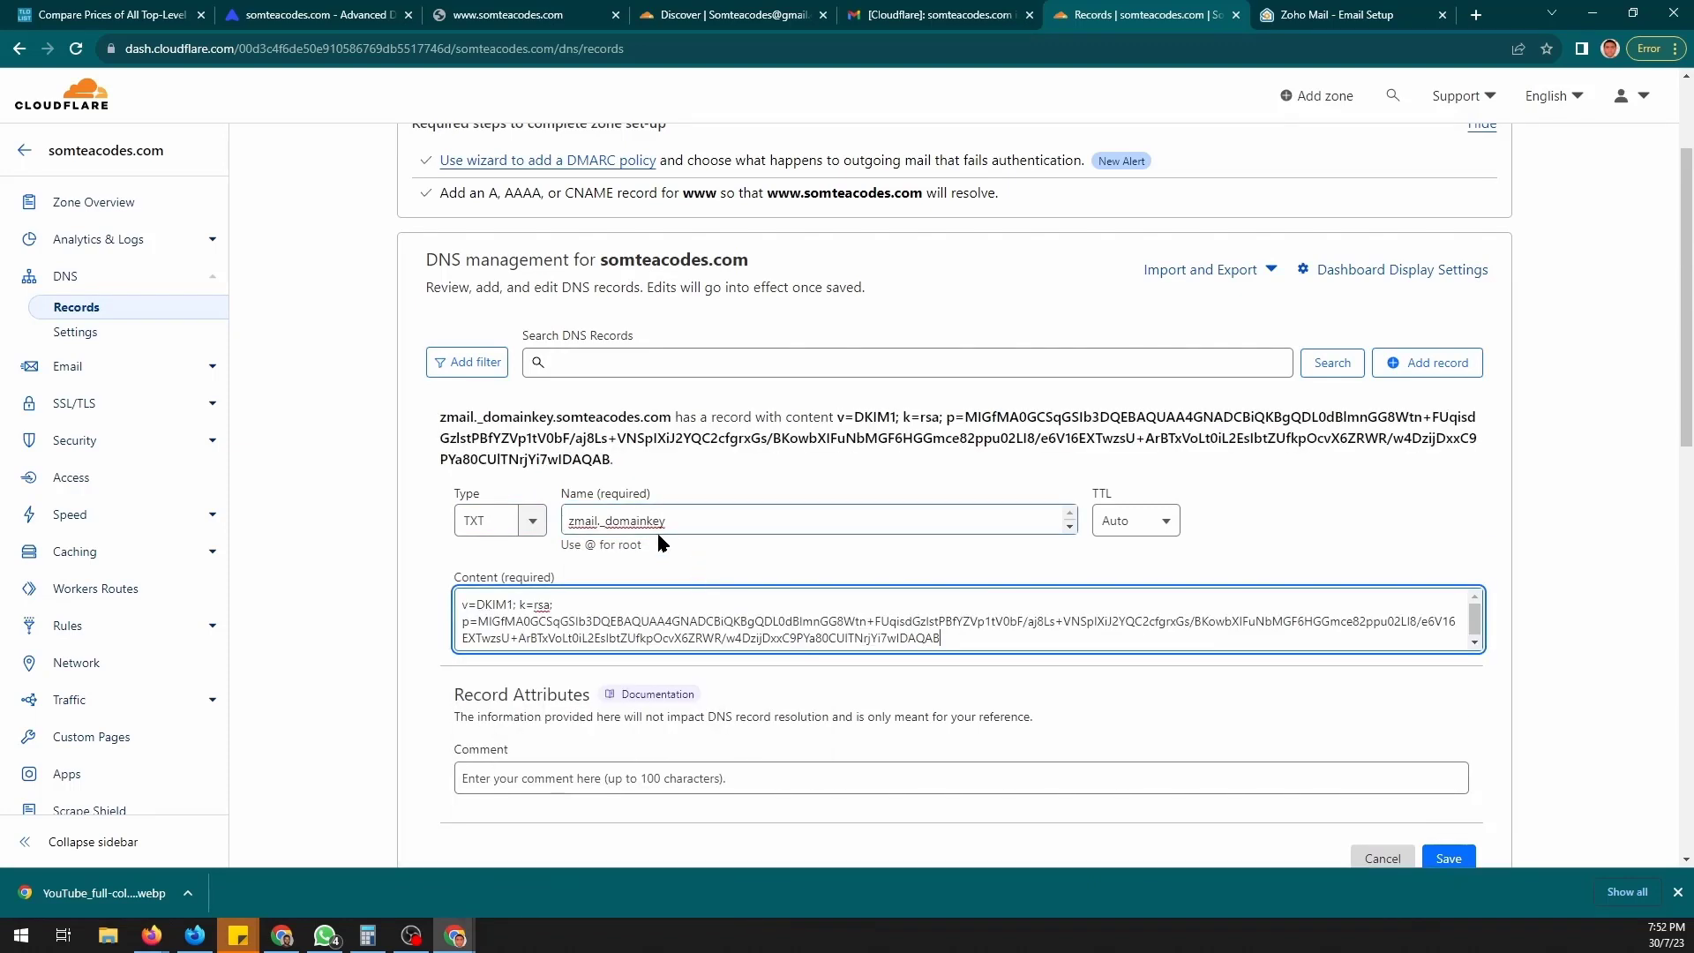
{"action": "left_click", "coordinate": [1448, 856]}
{"action": "scroll", "coordinate": [1190, 531], "scroll_direction": "down", "scroll_amount": 2}
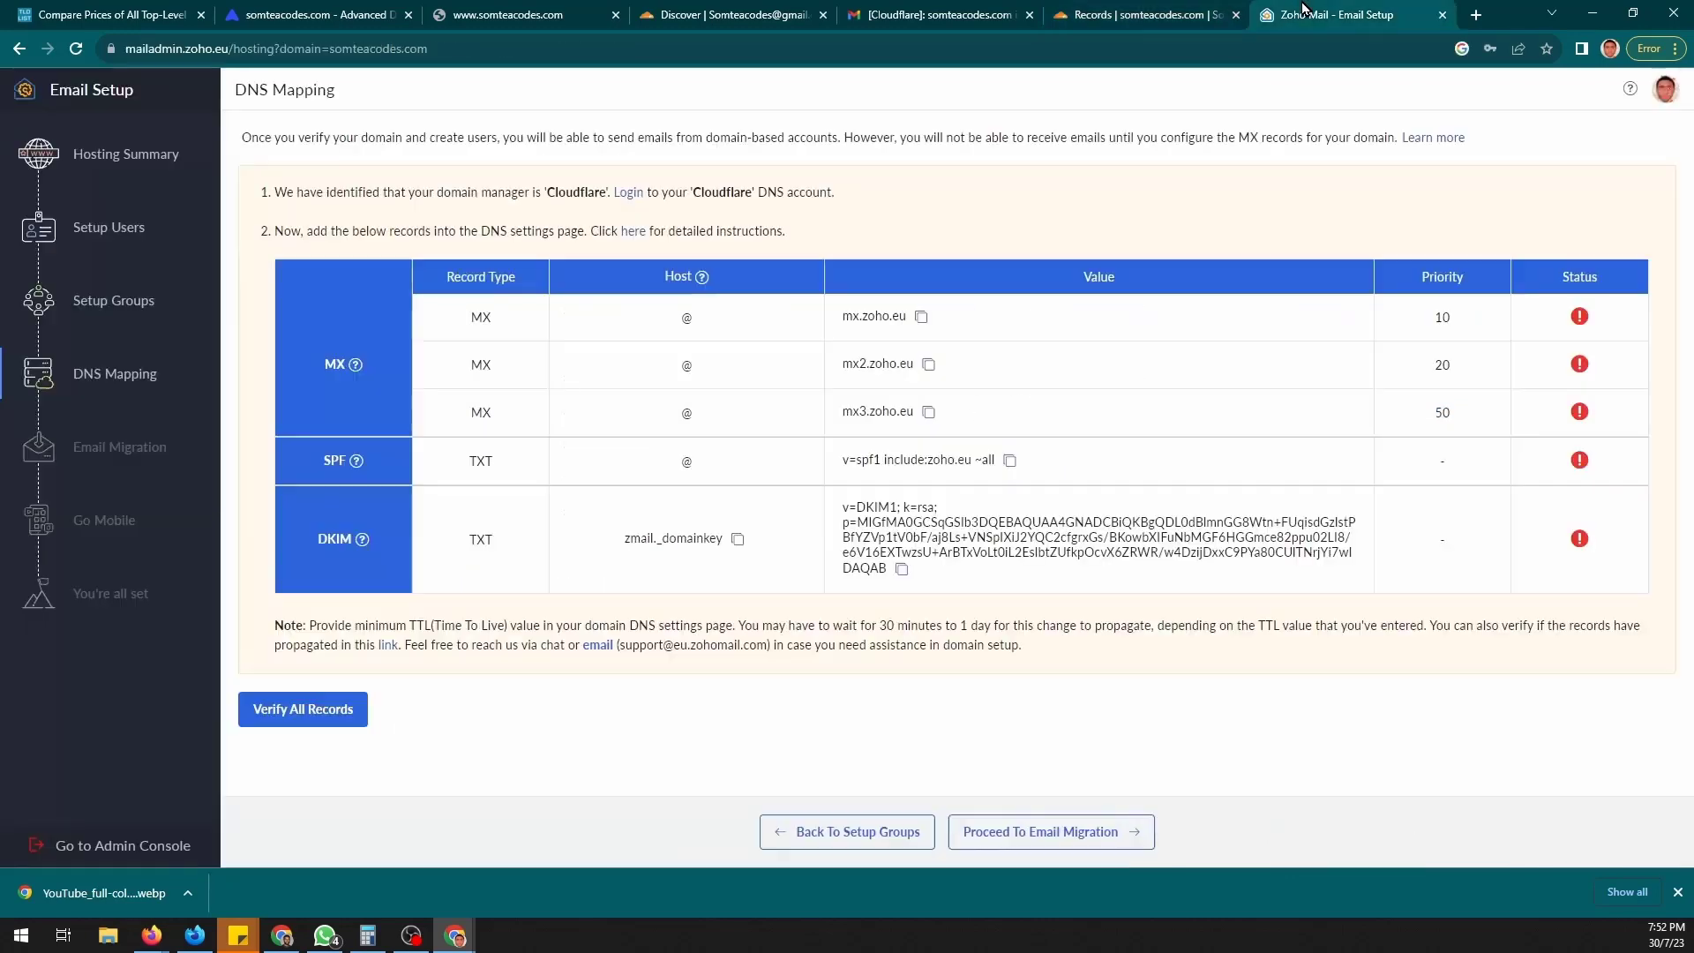
{"action": "left_click", "coordinate": [1308, 13]}
- Verify all the MX, SPF and DKIM records and move on to email migration
{"action": "left_click", "coordinate": [315, 728]}
{"action": "left_click", "coordinate": [289, 718]}
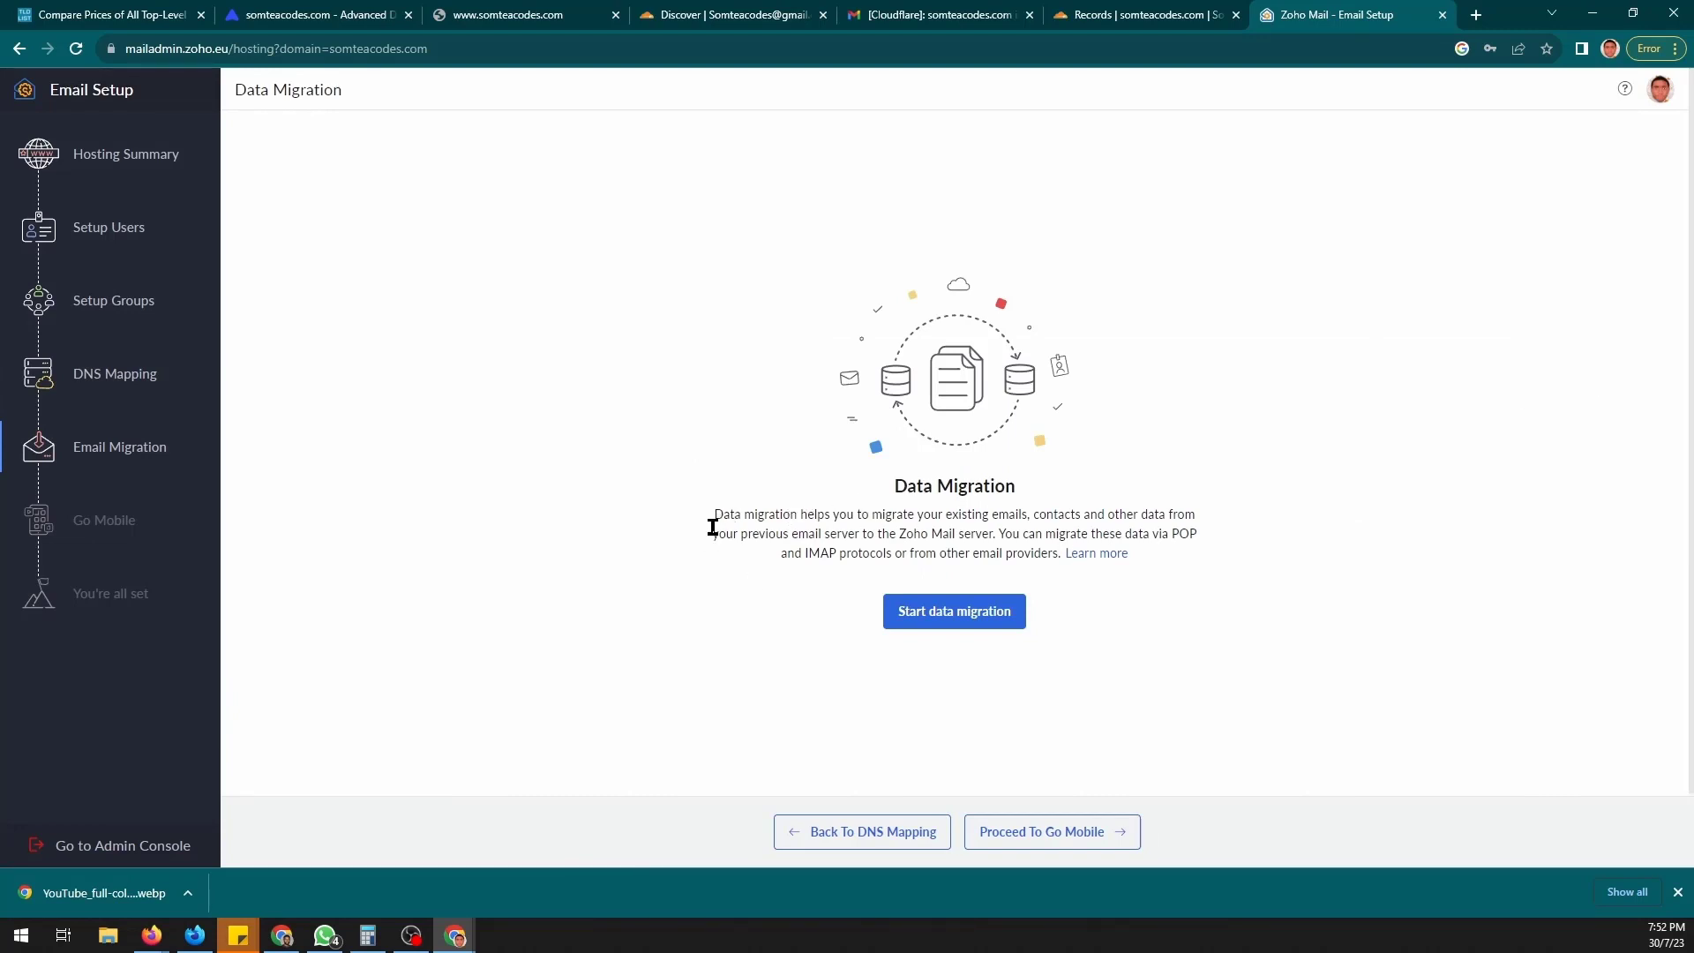
{"action": "left_click_drag", "start_coordinate": [713, 528], "coordinate": [993, 522]}
{"action": "left_click", "coordinate": [1001, 537]}
- Pass the mobile apps step to reach the 'Your setup is complete!' page
{"action": "left_click", "coordinate": [1035, 839]}
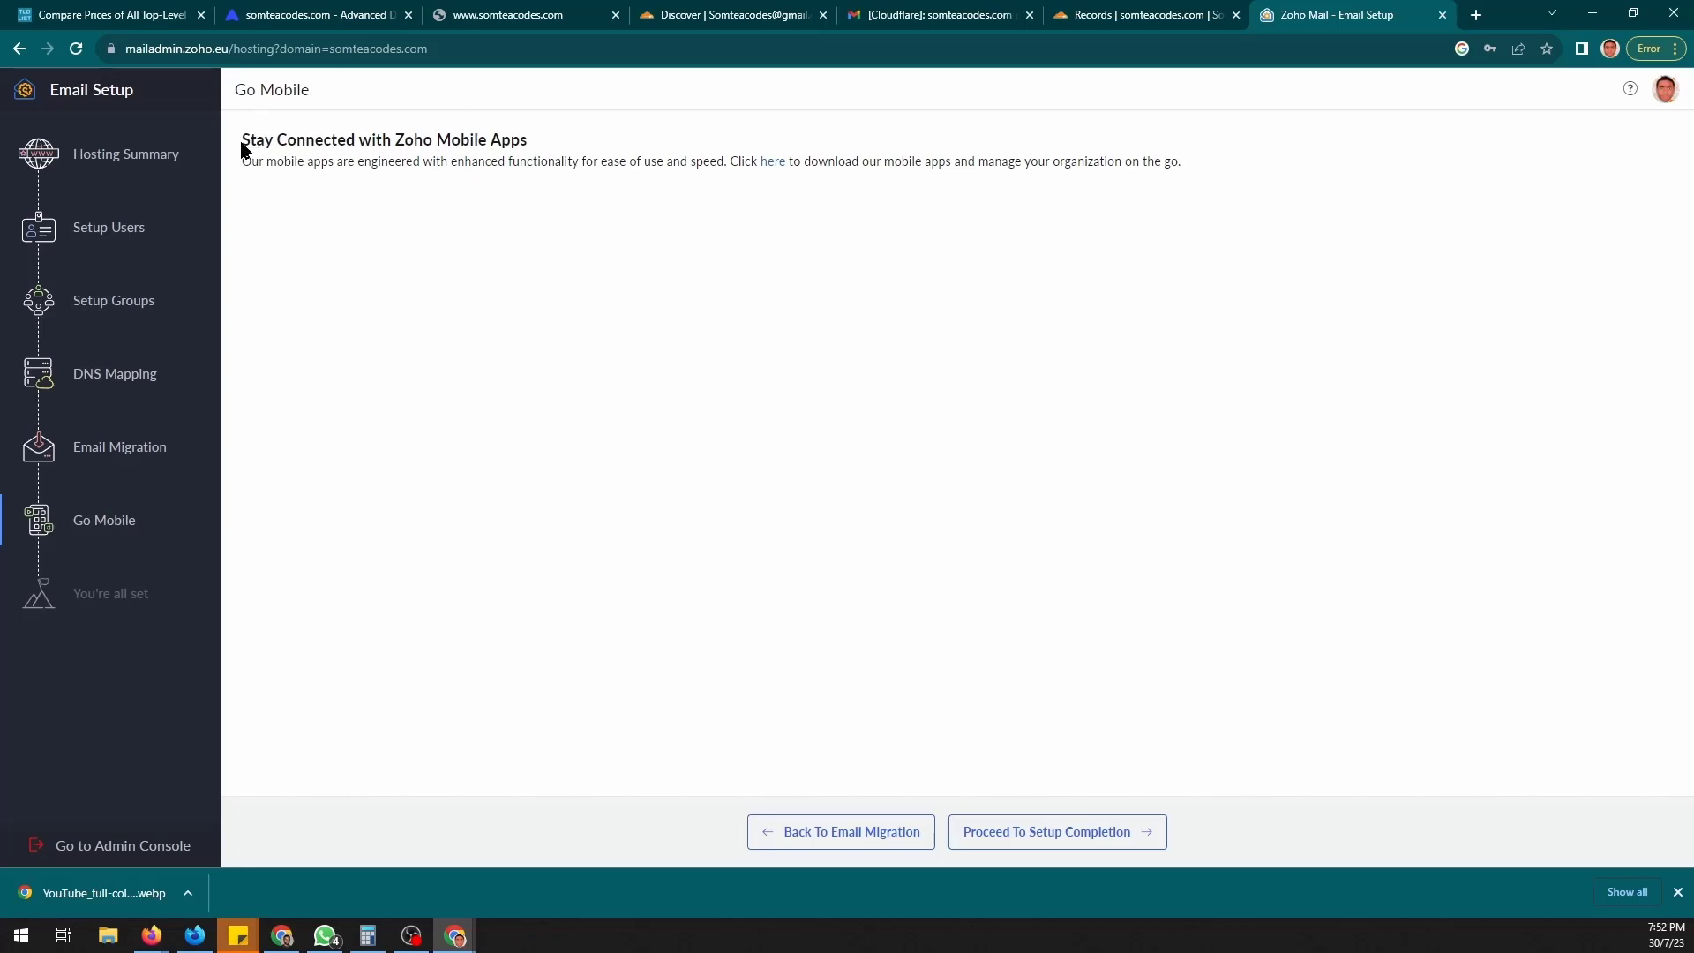
{"action": "left_click_drag", "start_coordinate": [247, 140], "coordinate": [522, 158]}
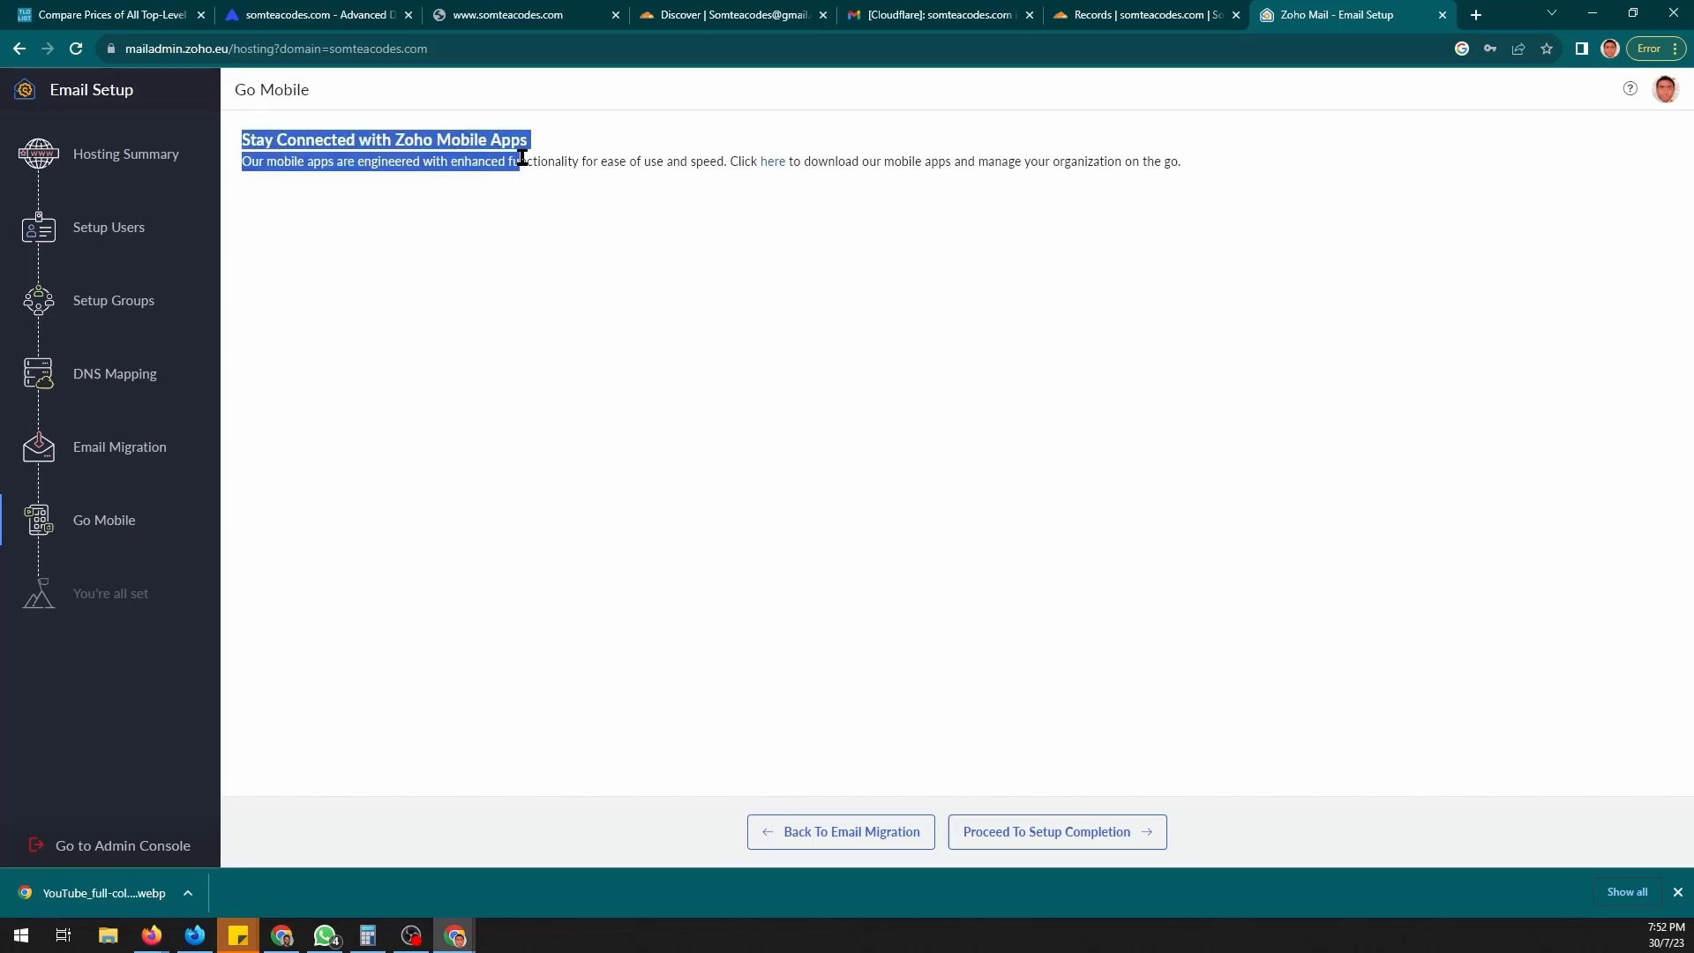
{"action": "left_click", "coordinate": [1043, 836]}
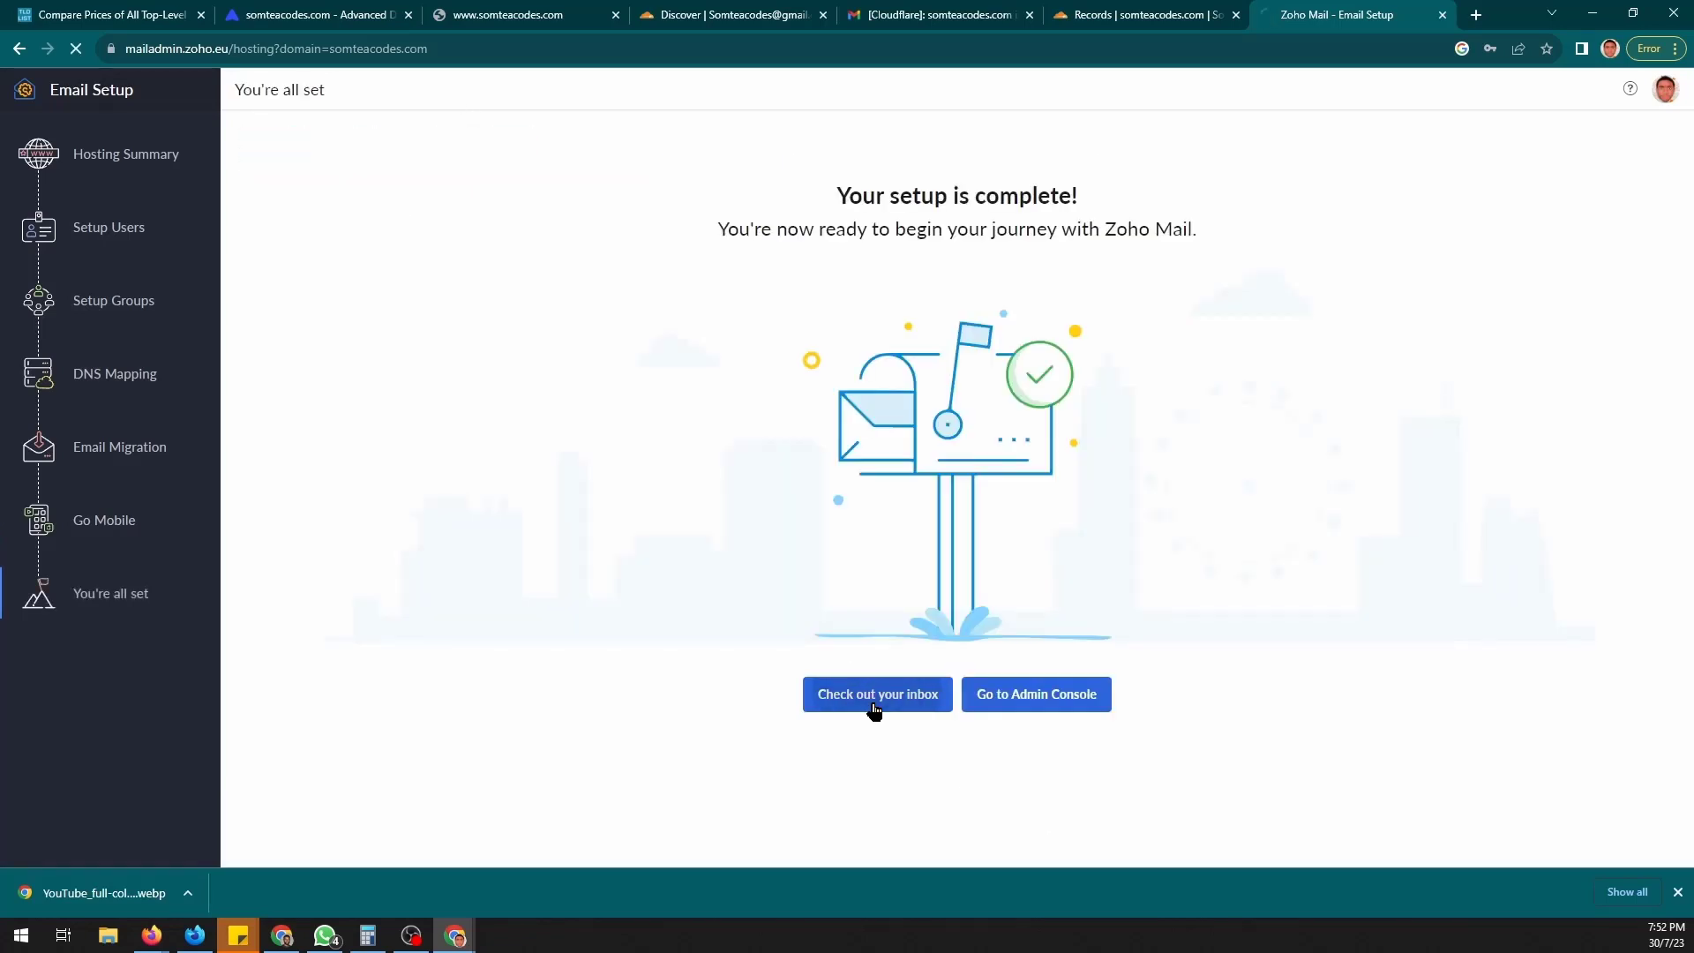
- Open the new mailbox's inbox and skip through the welcome onboarding tour
{"action": "left_click", "coordinate": [874, 703]}
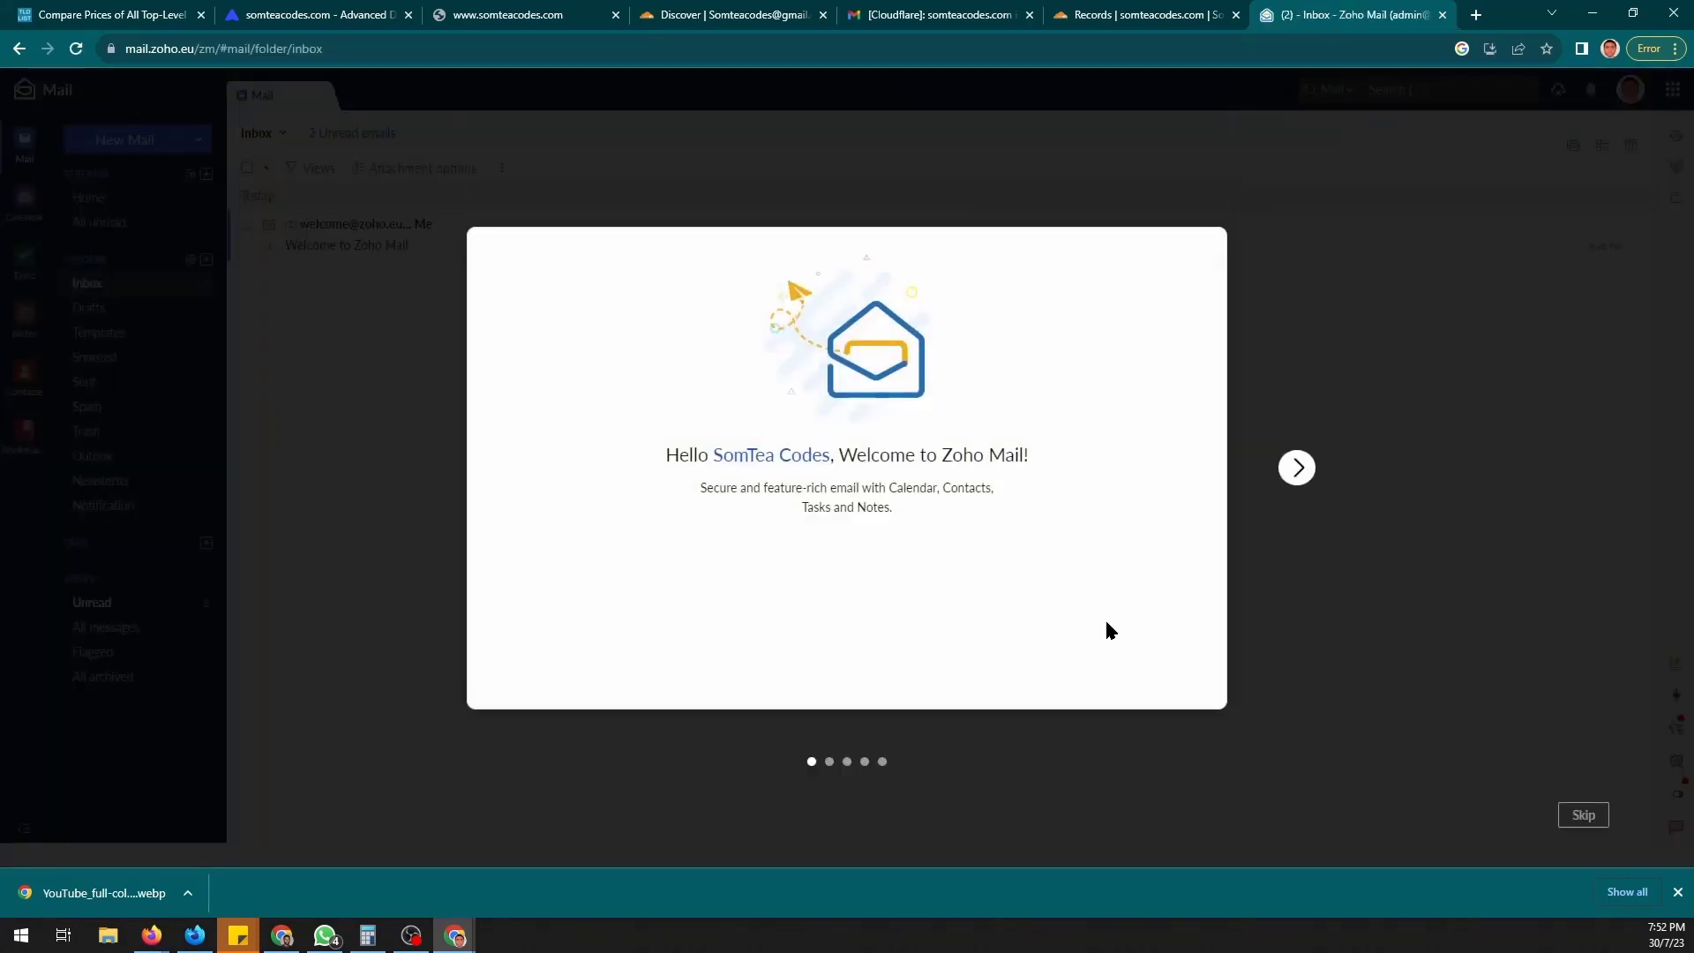
{"action": "left_click", "coordinate": [1297, 469]}
{"action": "left_click", "coordinate": [1298, 468]}
{"action": "left_click", "coordinate": [1298, 469]}
{"action": "left_click", "coordinate": [1297, 469]}
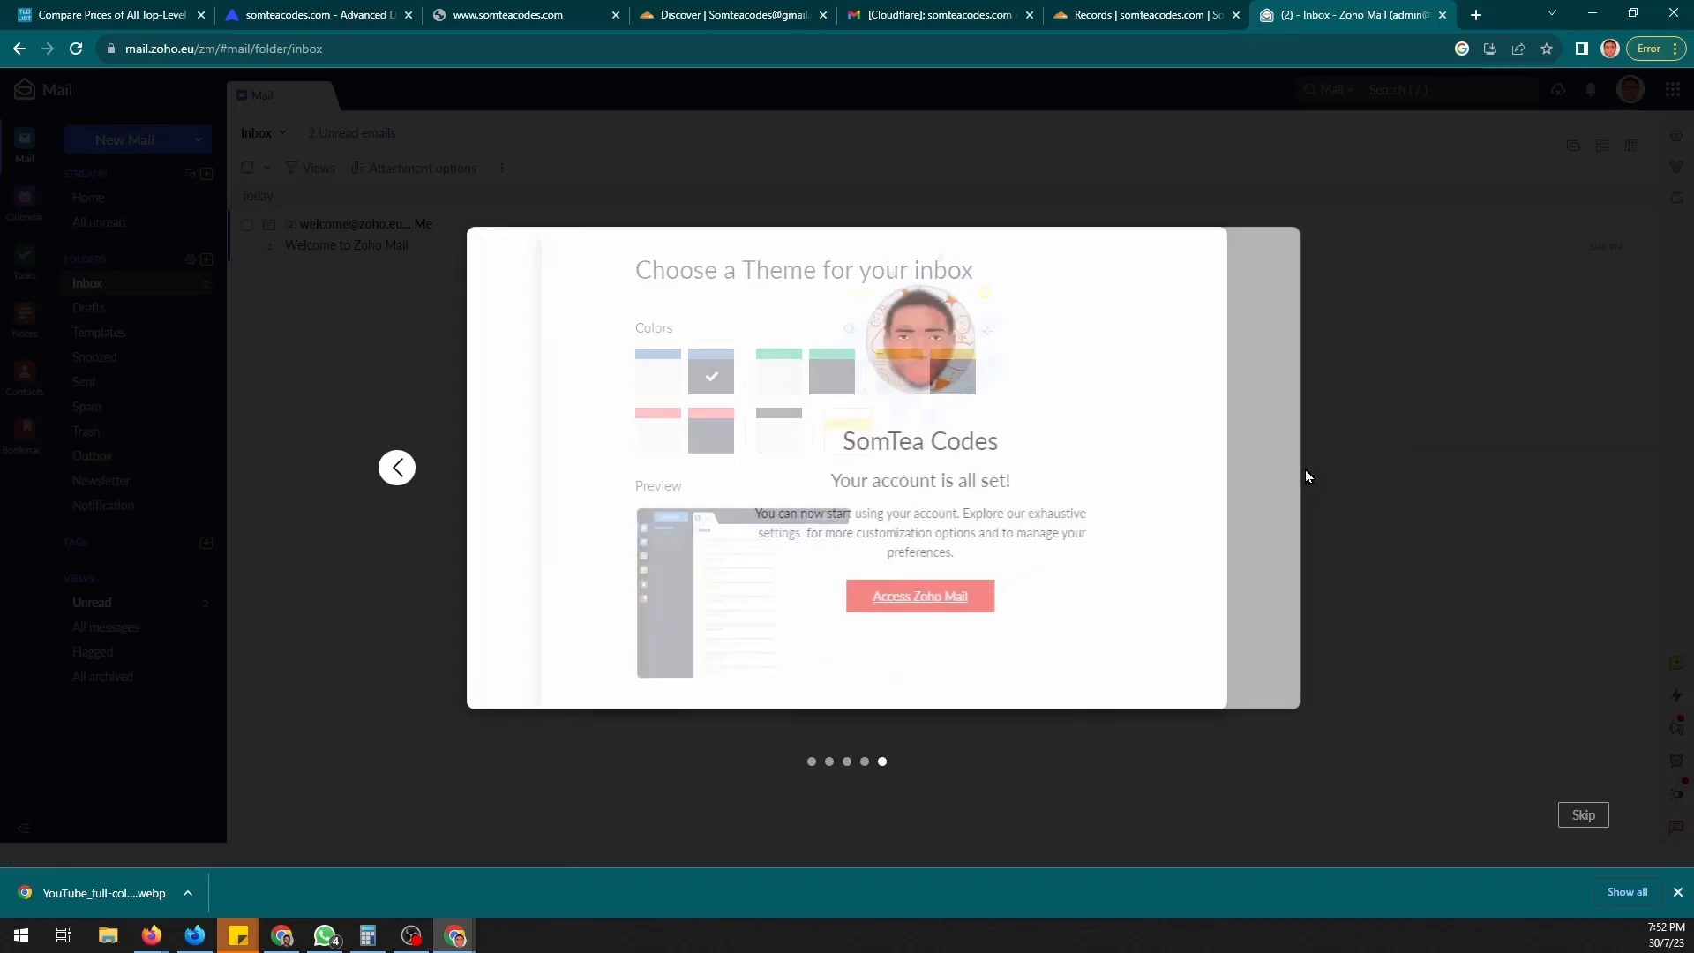
{"action": "left_click", "coordinate": [876, 594]}
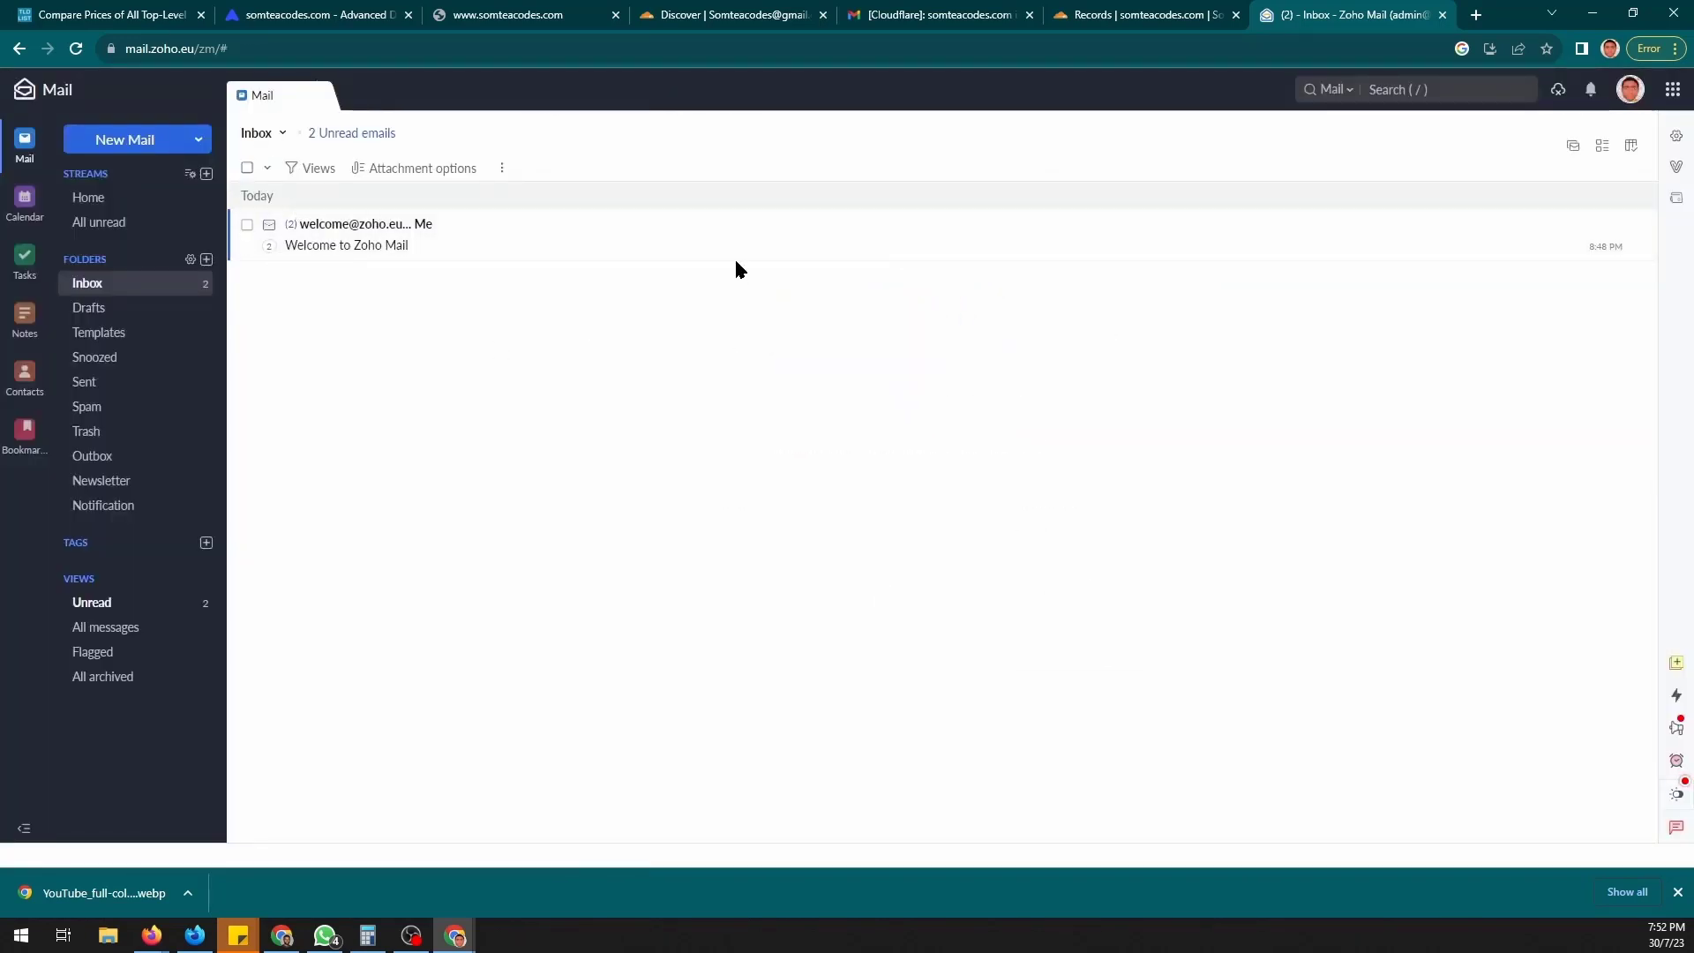
- Send the Gmail account an email titled 'Email from business email' saying 'Testing email sending functionality'
{"action": "left_click", "coordinate": [159, 139]}
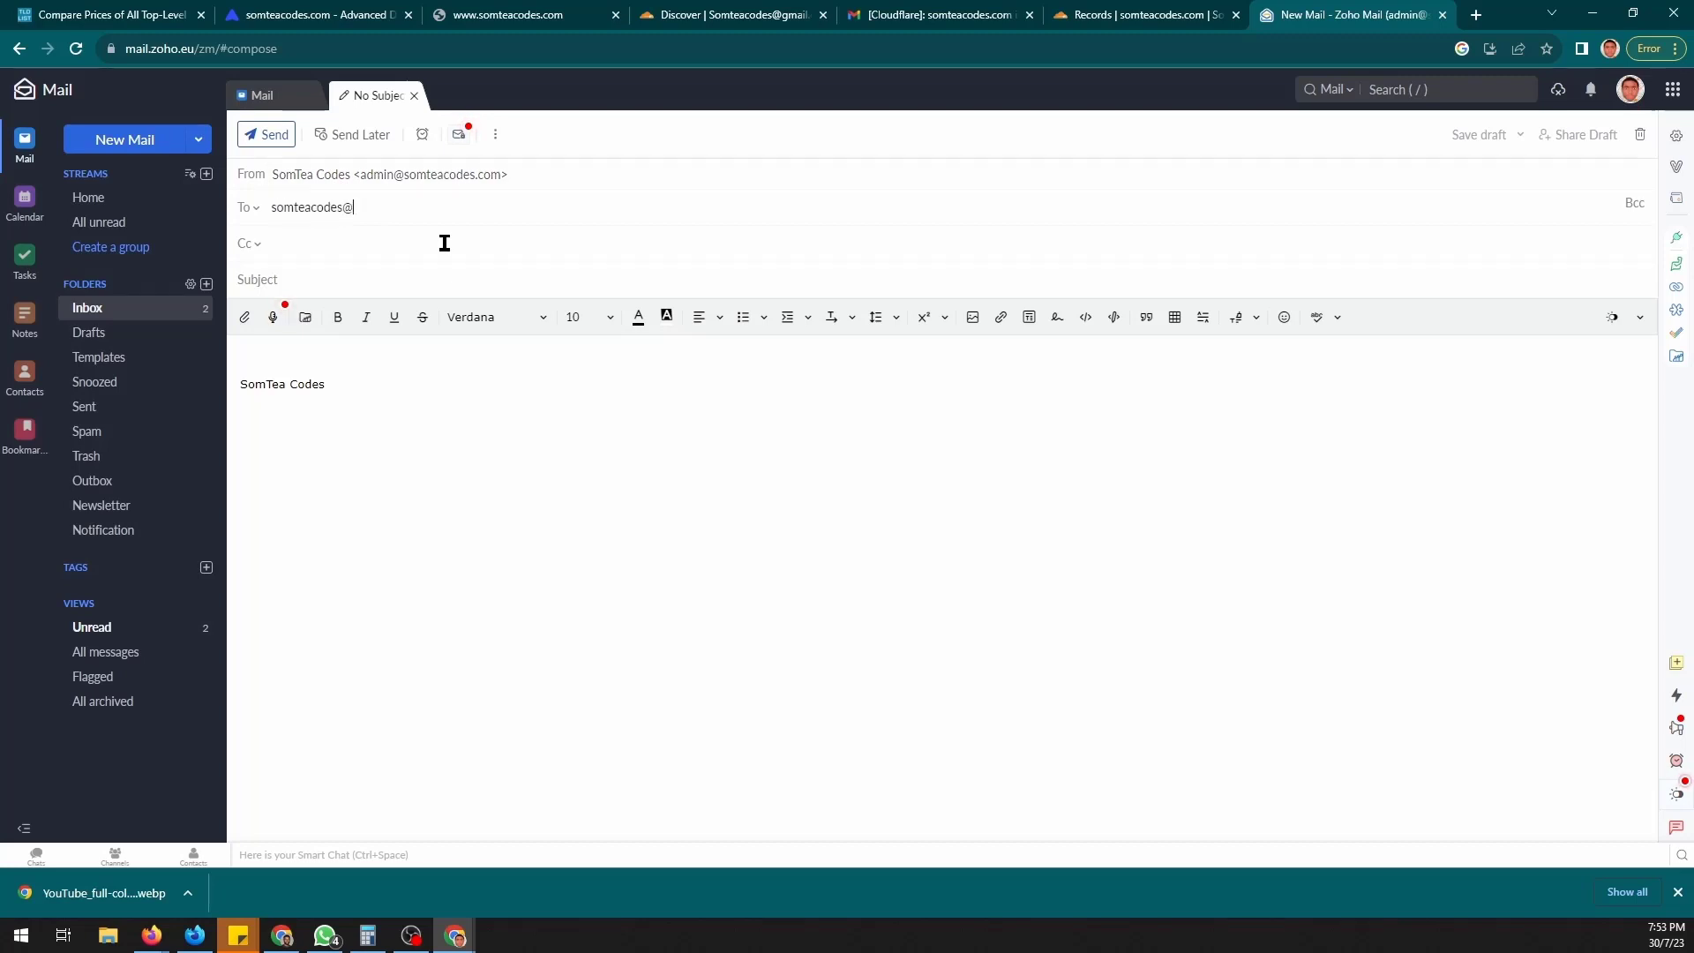
{"action": "key", "text": "Tab"}
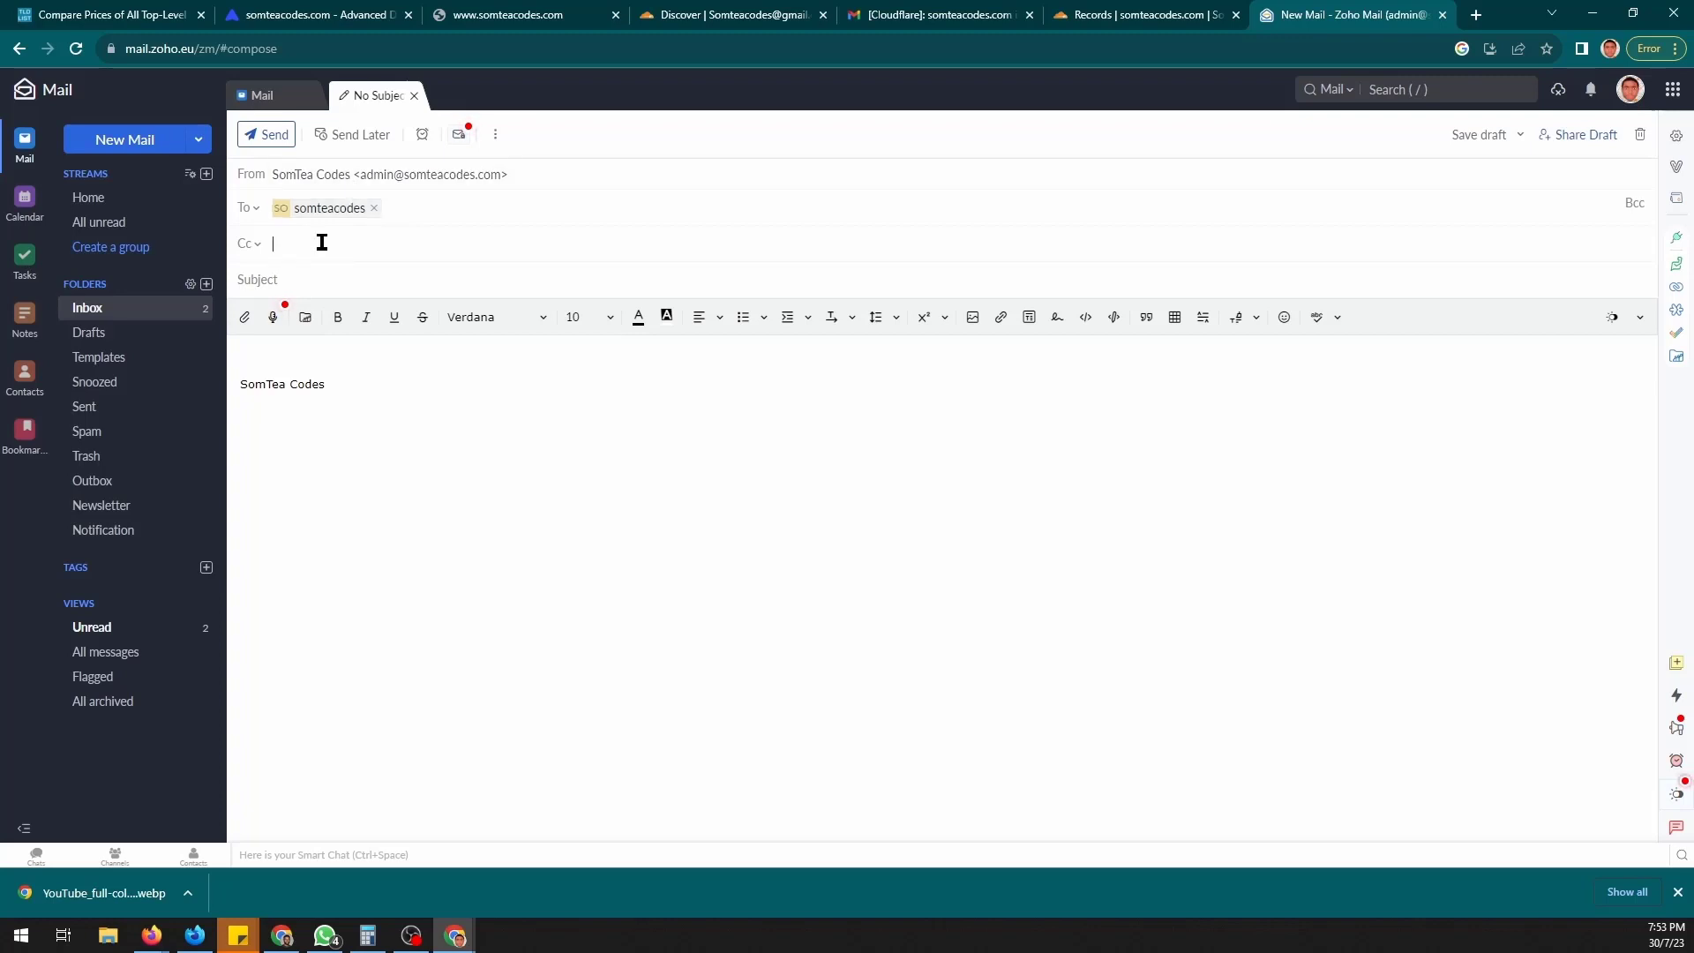
{"action": "type", "text": "Email from business email"}
{"action": "key", "text": "Tab"}
{"action": "type", "text": "Testing email sending "}
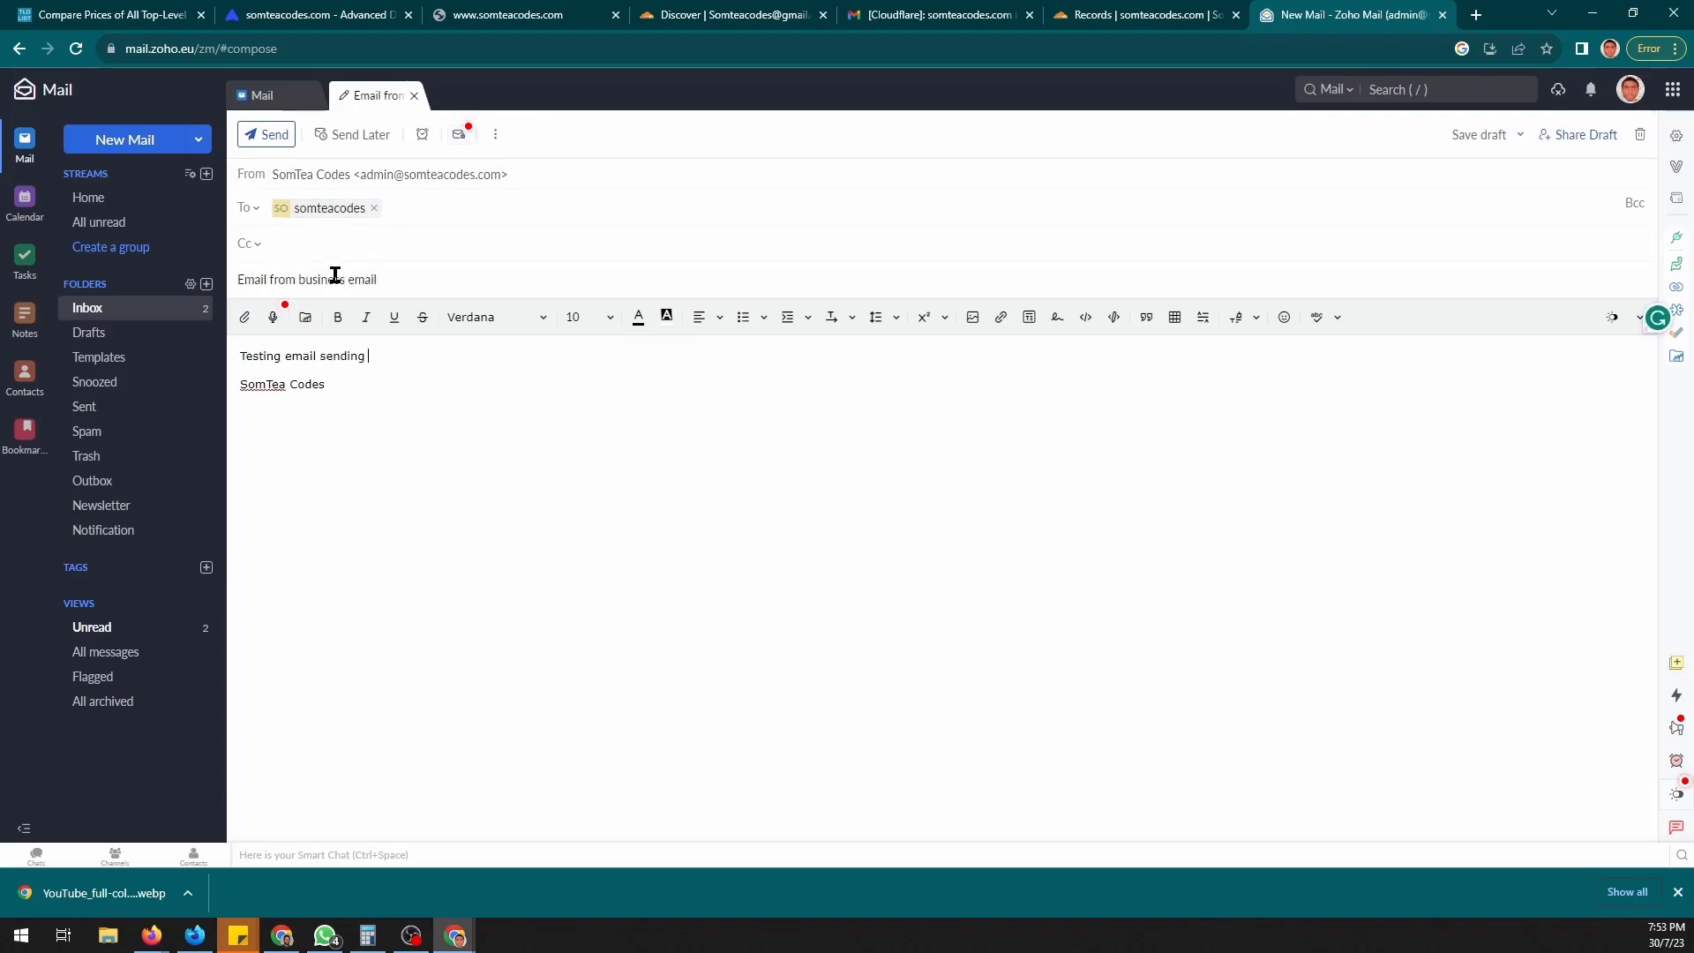
{"action": "type", "text": "functionality"}
{"action": "left_click", "coordinate": [267, 134]}
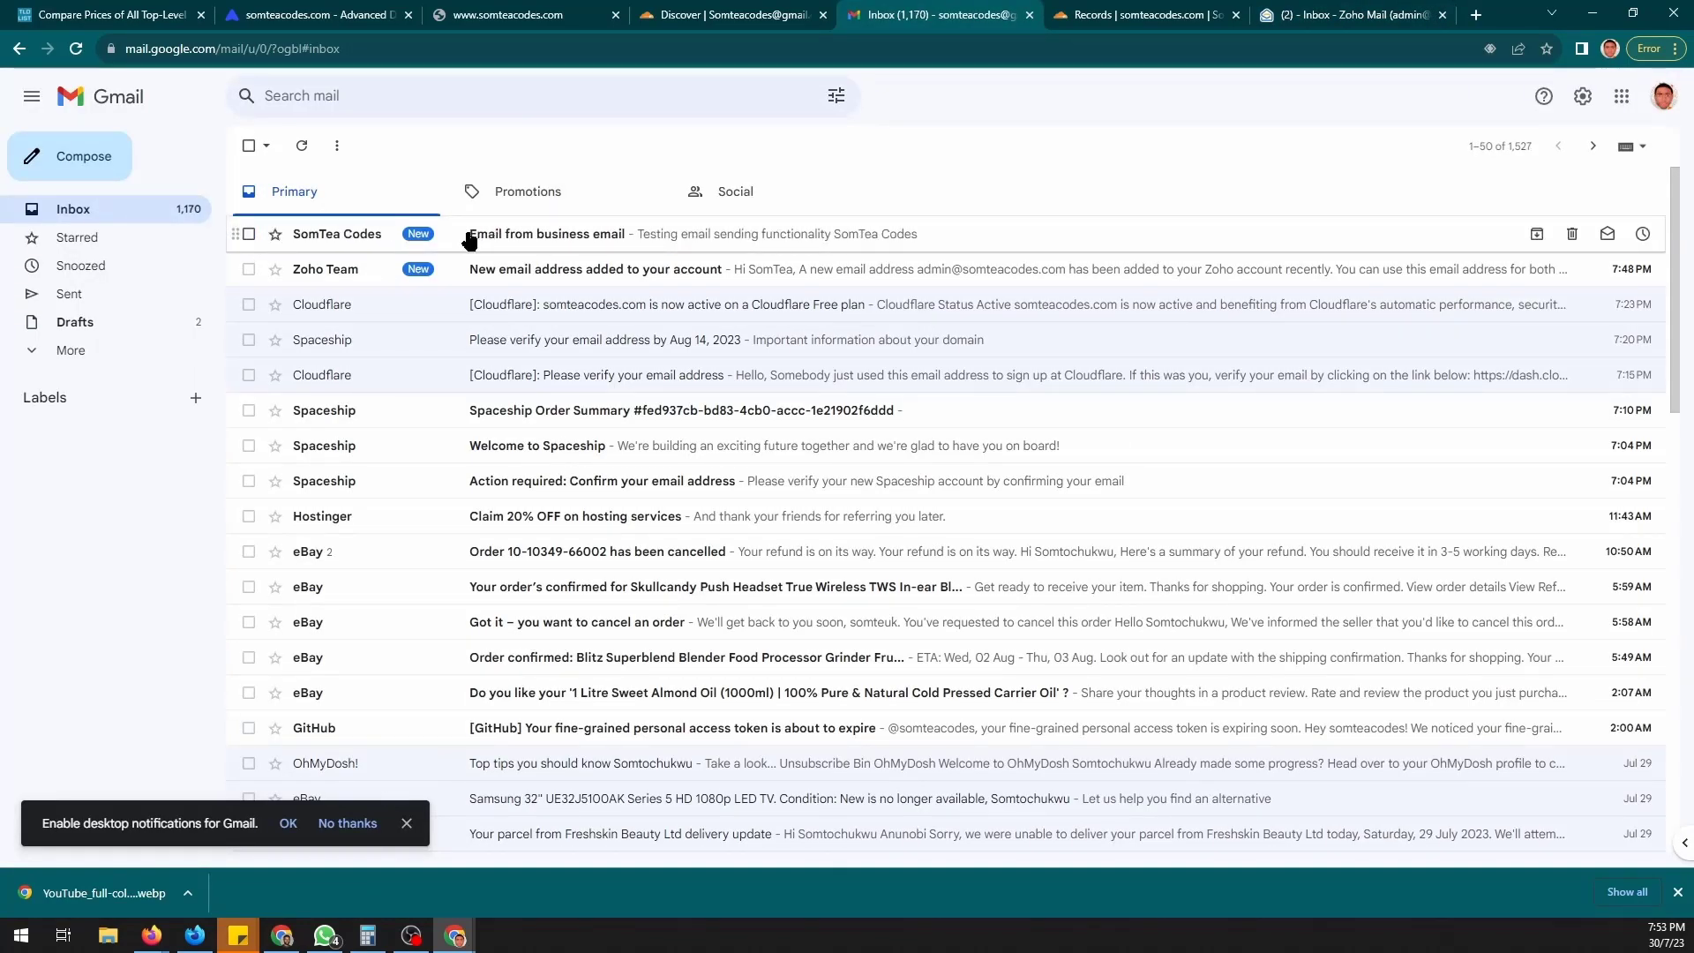
- Open the business test email in Gmail and check its sender and security details
{"action": "left_click", "coordinate": [542, 236]}
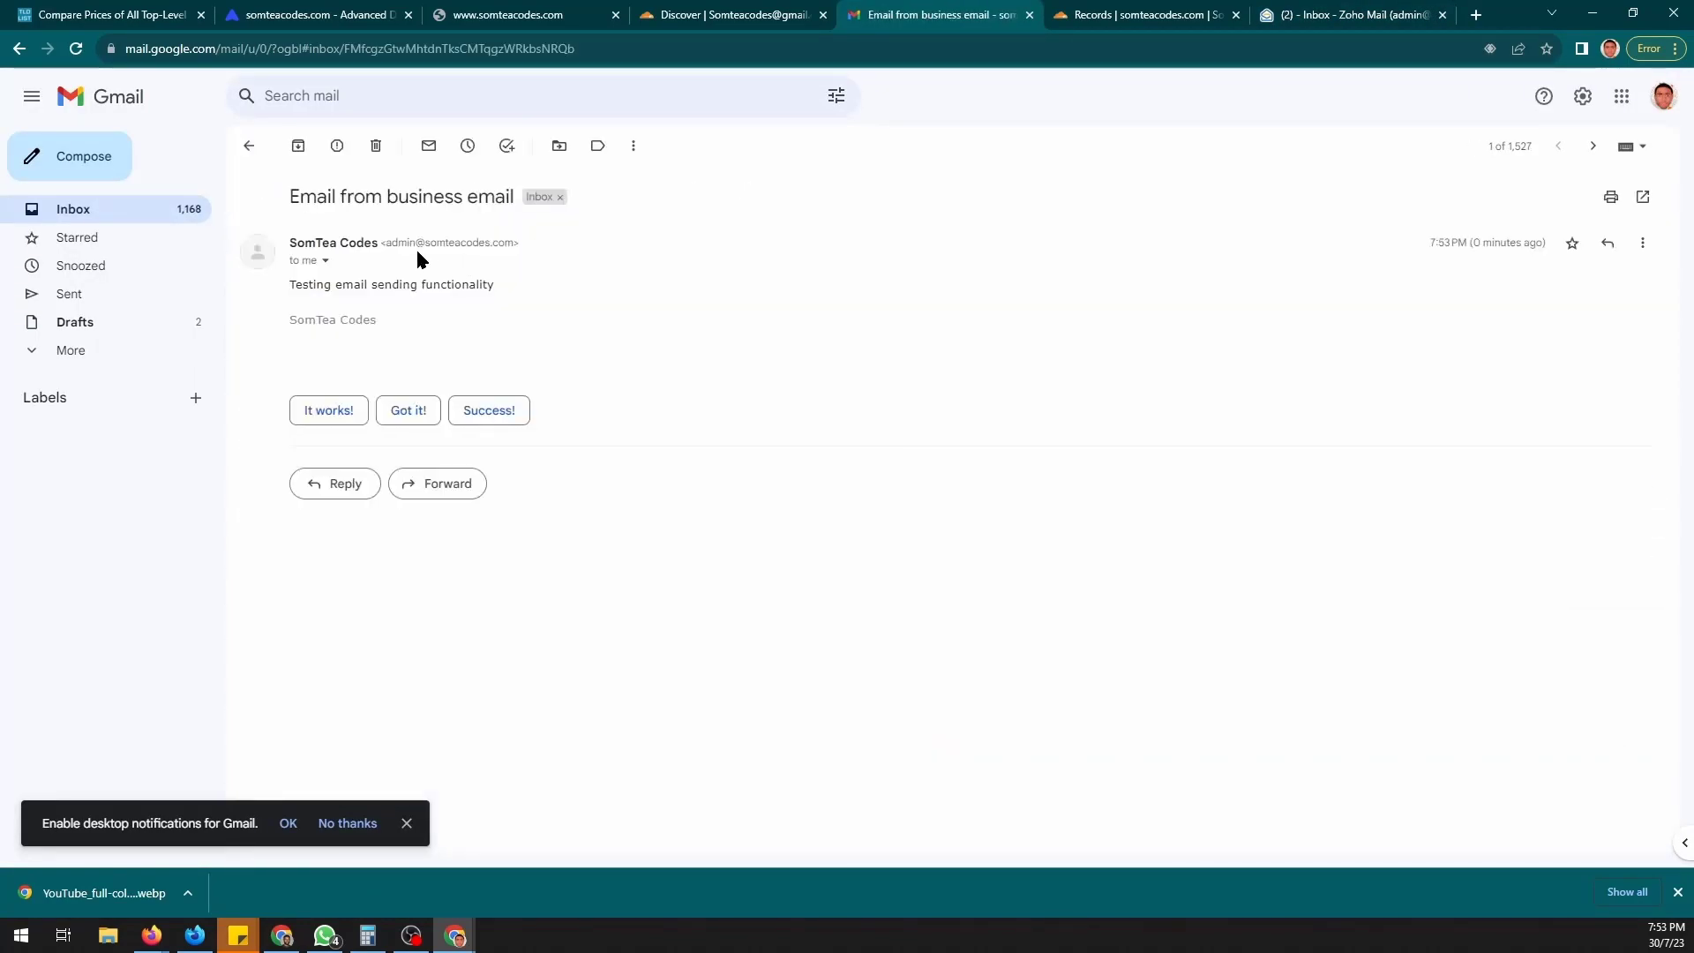
{"action": "left_click_drag", "start_coordinate": [386, 247], "coordinate": [511, 246]}
{"action": "left_click", "coordinate": [323, 261]}
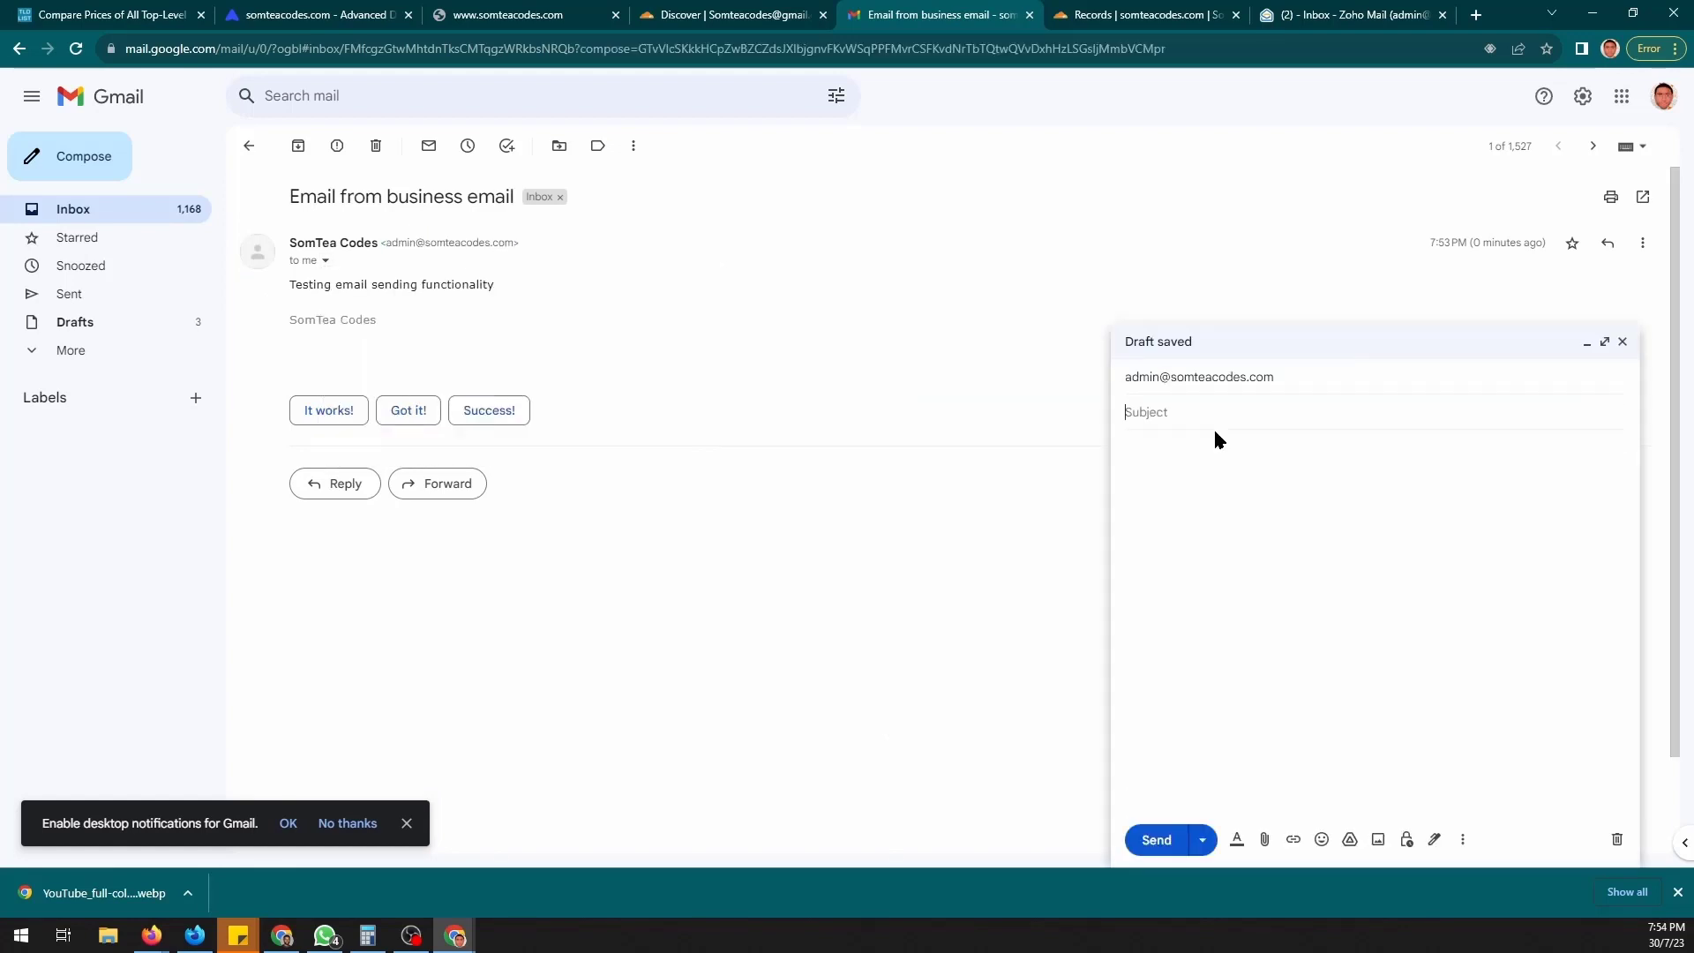
- Write a 'Test to see if you get this' message to the business address and send it
{"action": "type", "text": "Test"}
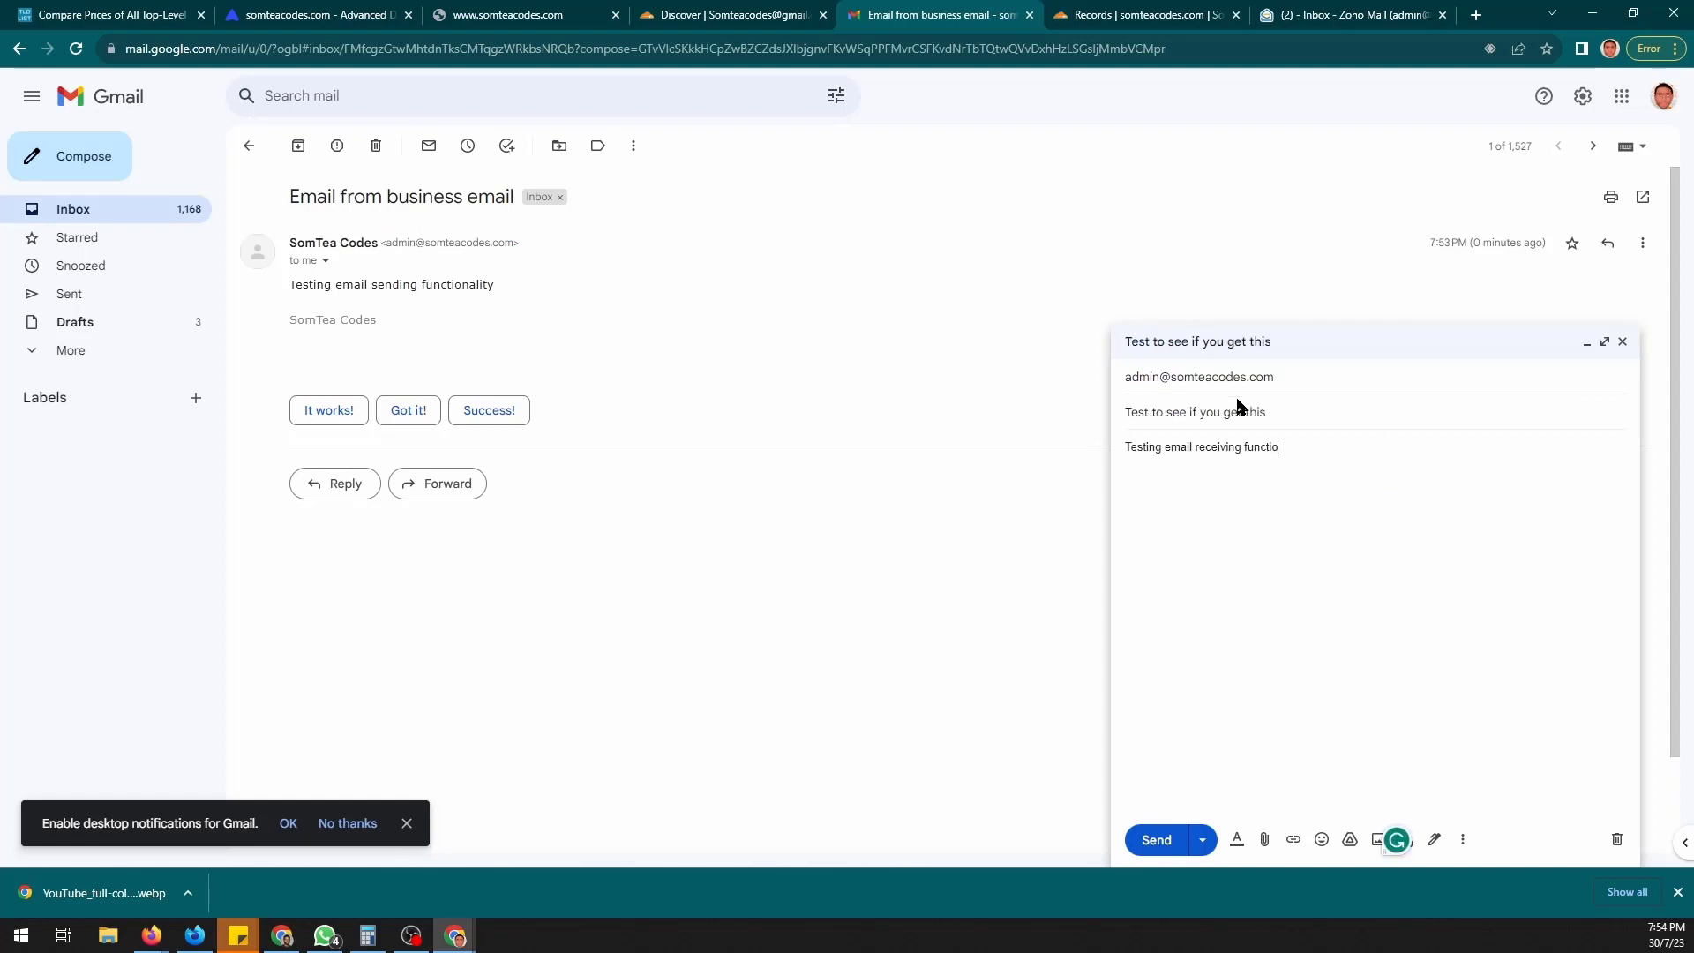
{"action": "type", "text": "nality"}
{"action": "left_click", "coordinate": [1154, 841]}
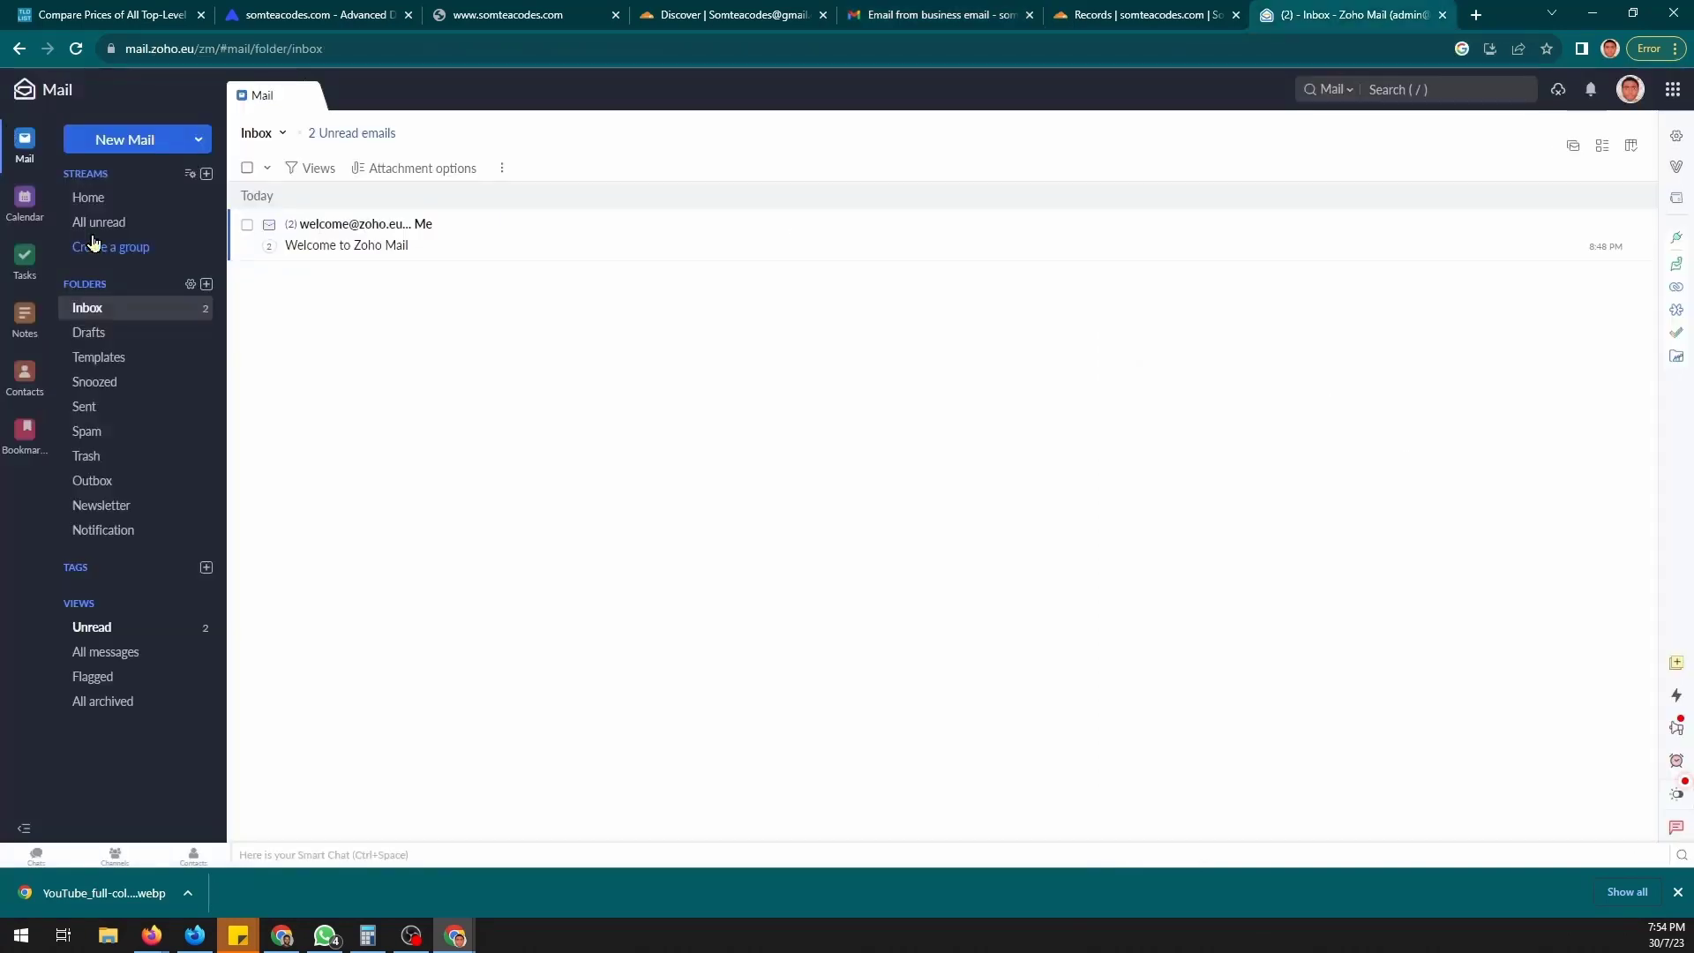
- Read both 'Test to see if you get this' replies from Gmail, then sign out of Zoho
{"action": "left_click", "coordinate": [553, 244]}
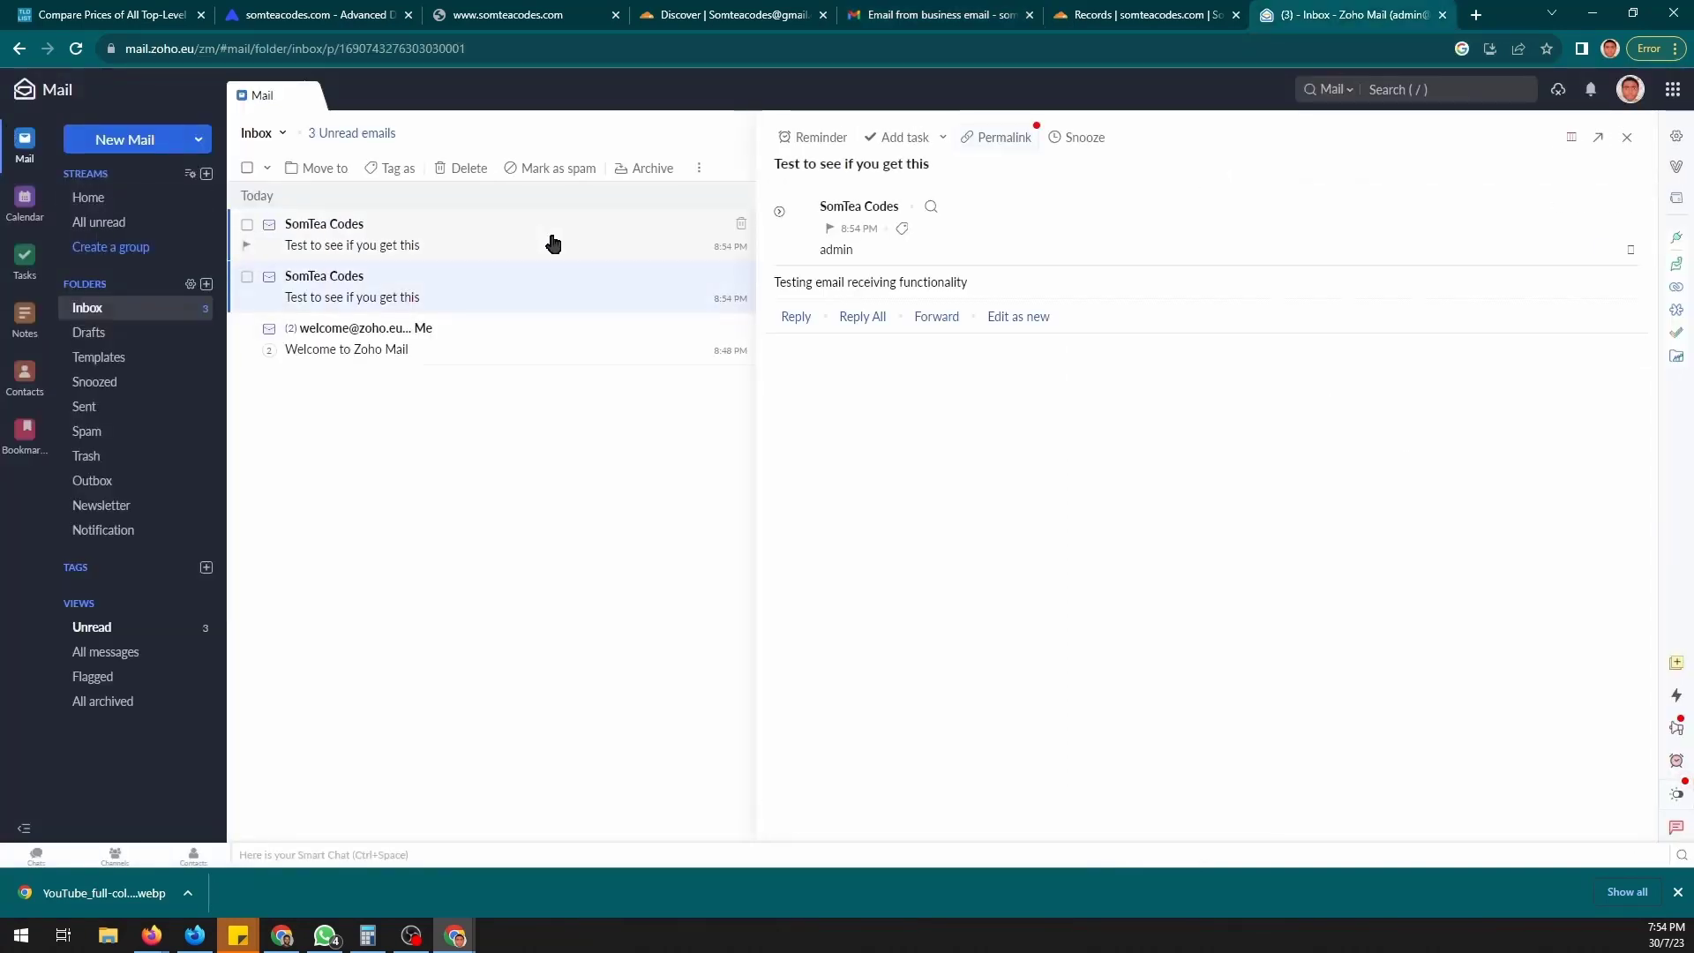
{"action": "left_click", "coordinate": [559, 296]}
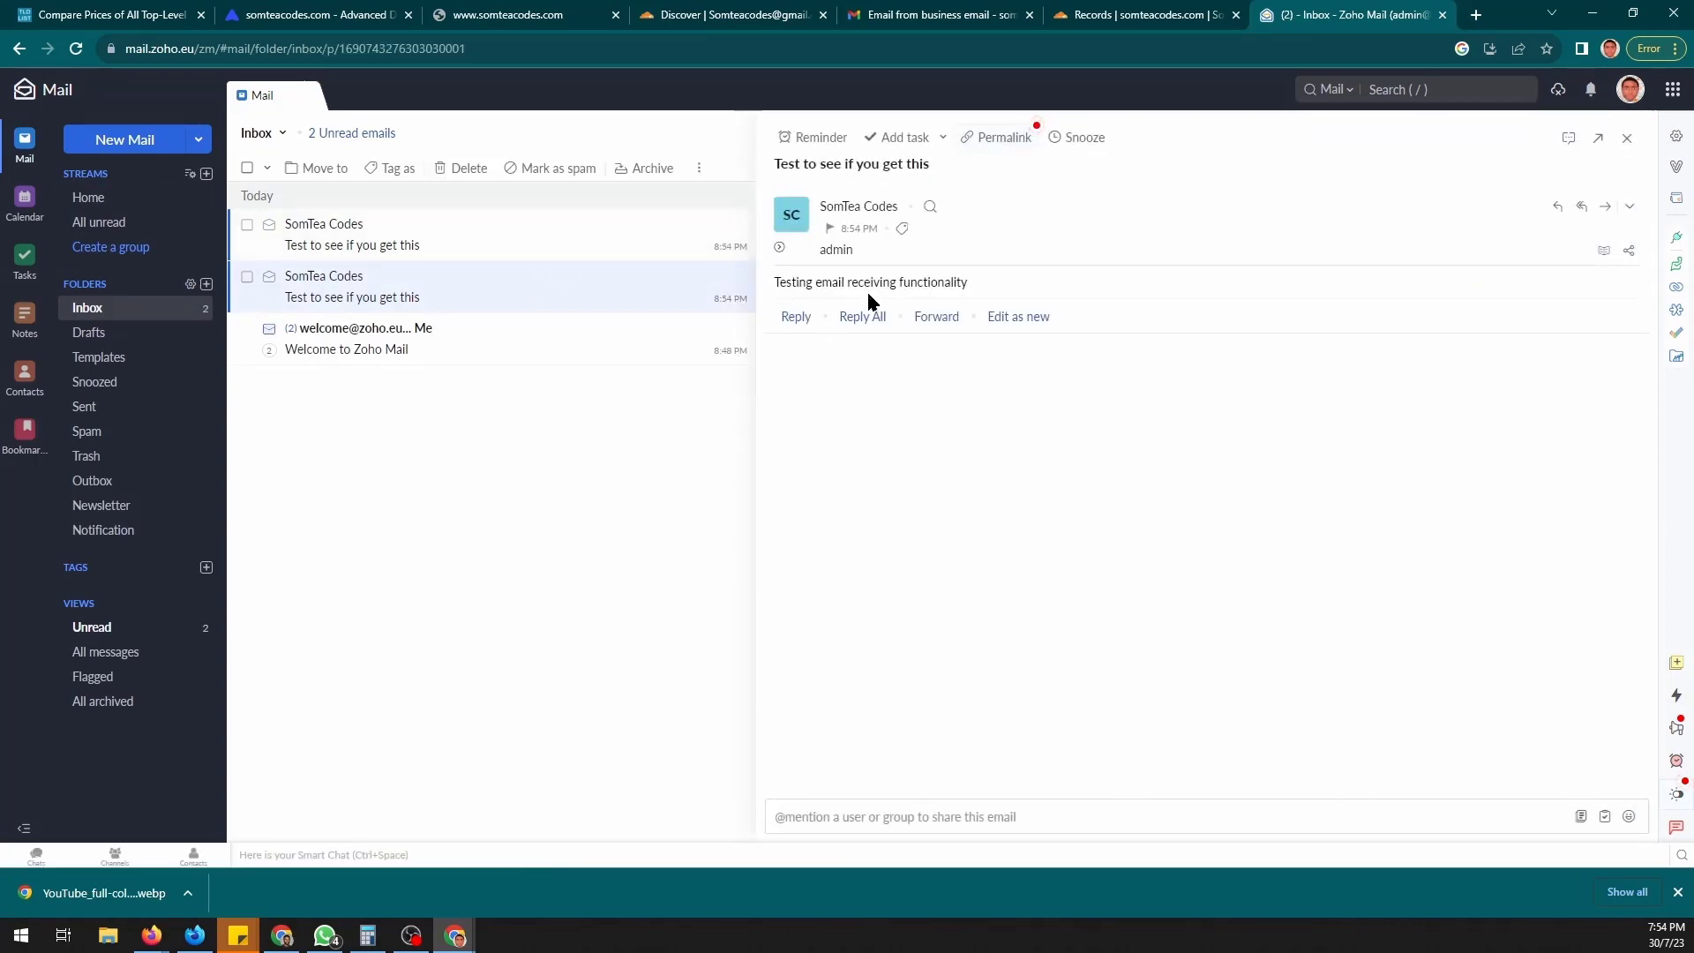
{"action": "key", "text": "Escape"}
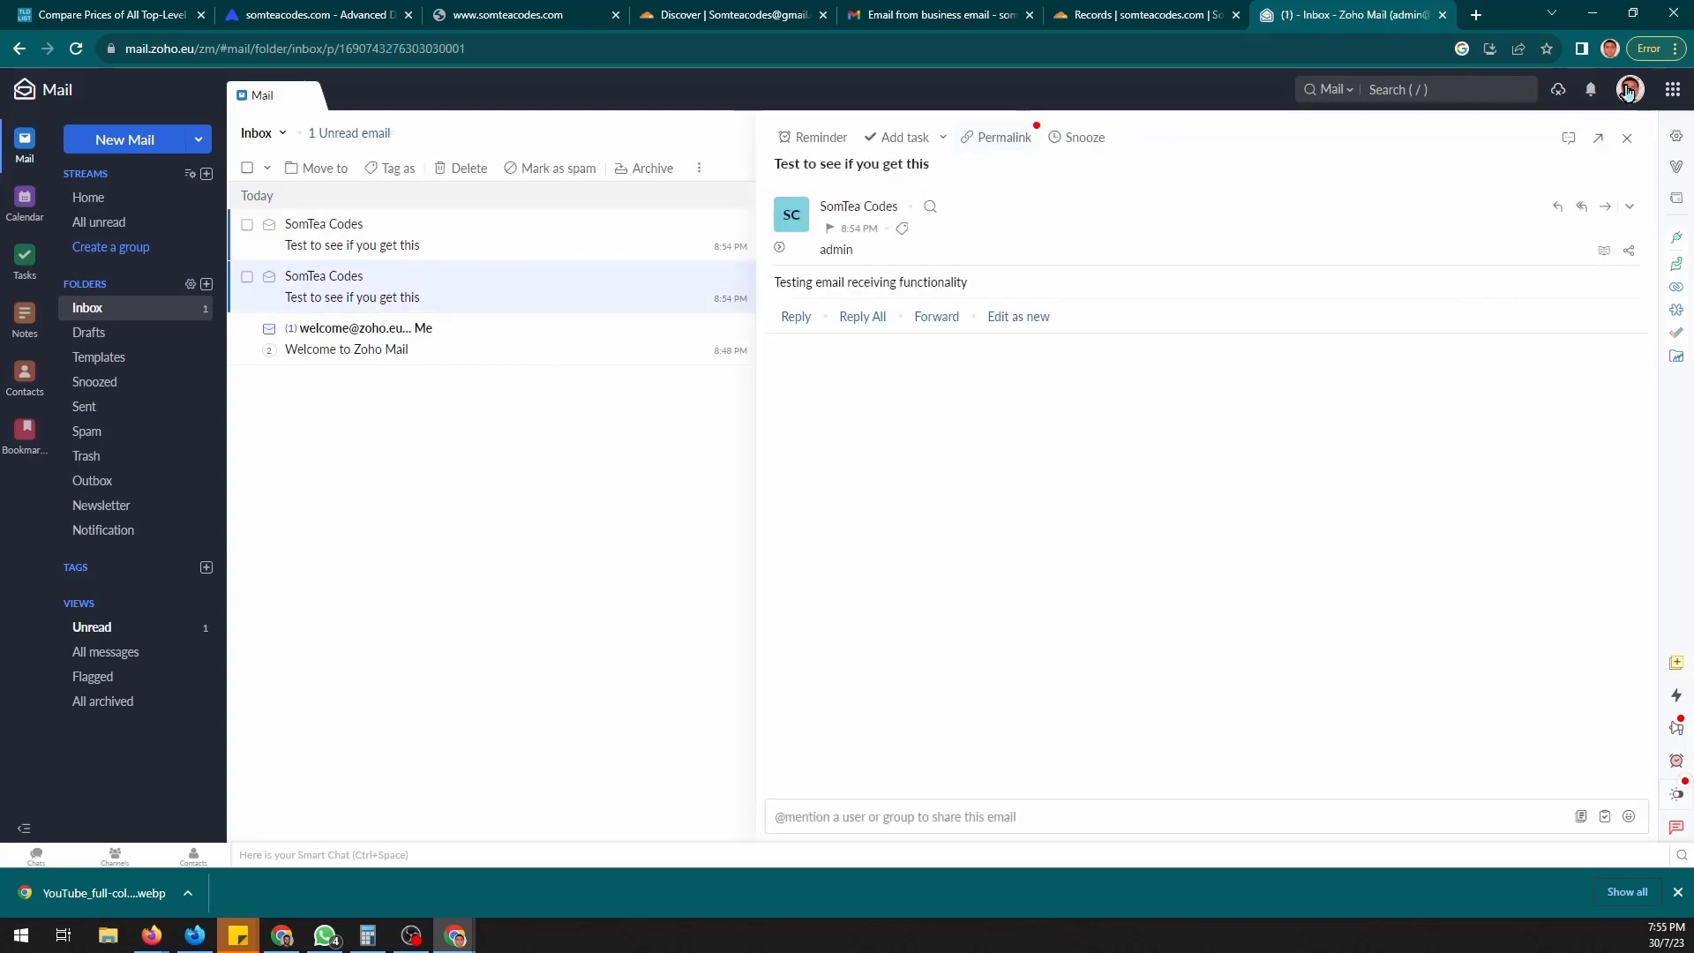
{"action": "left_click", "coordinate": [1629, 90]}
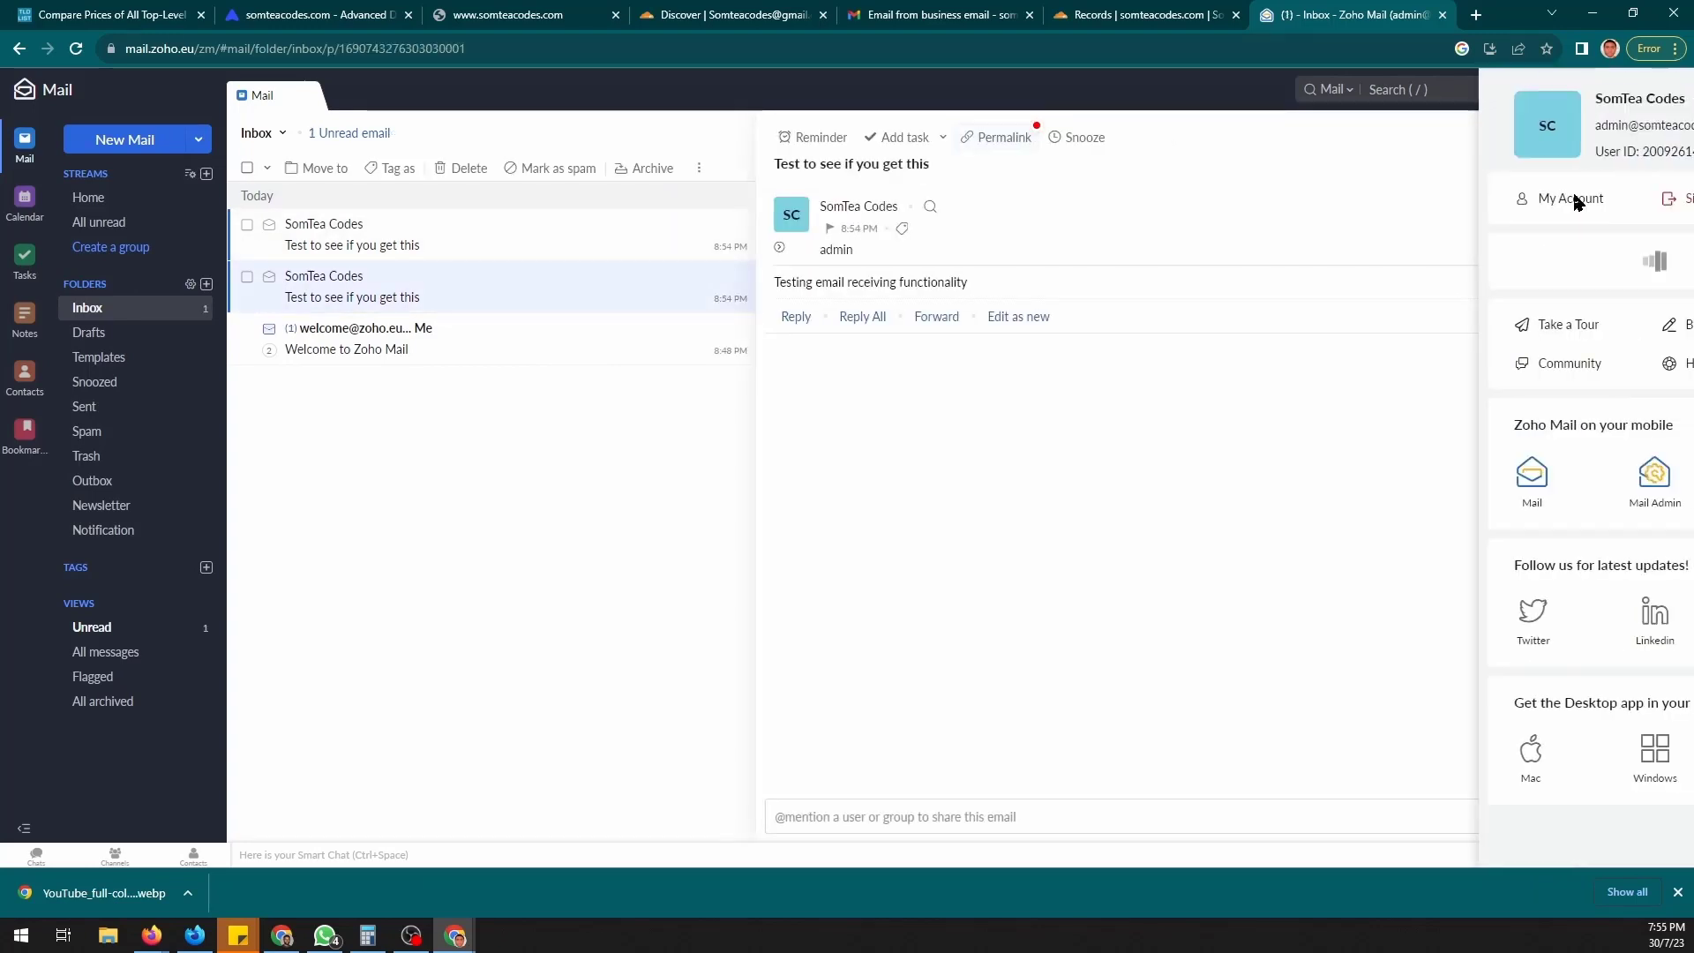
{"action": "left_click", "coordinate": [1561, 198]}
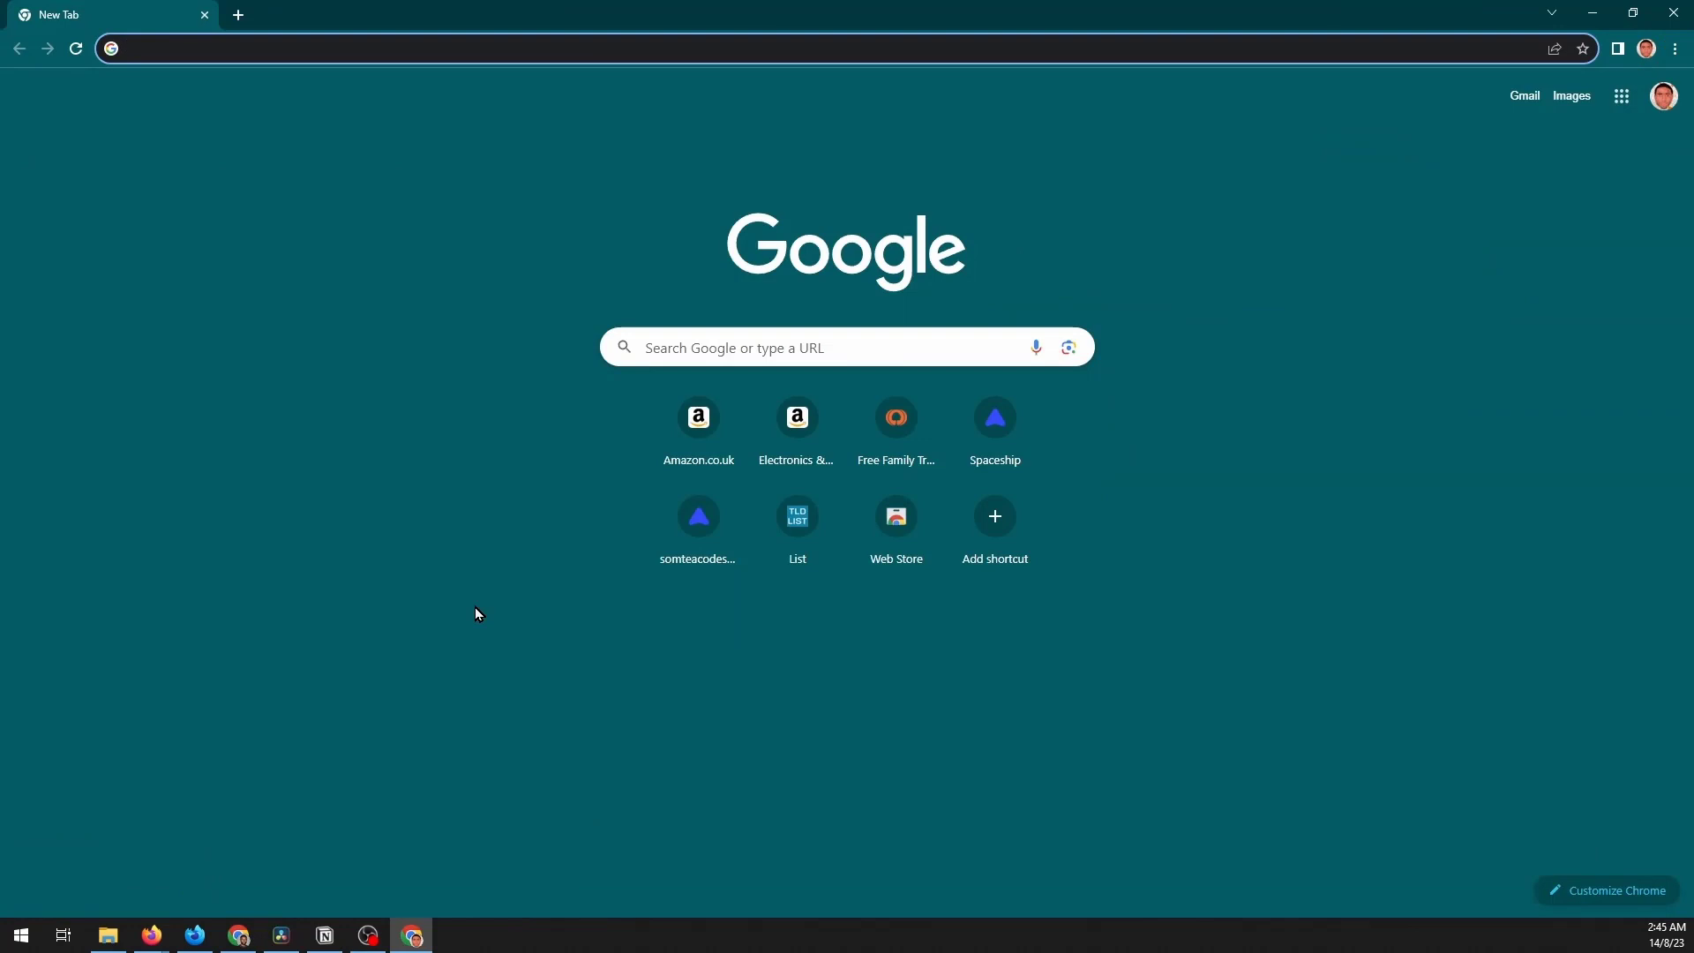
- Search Google for zohomail and go from the Zoho Mail homepage to its sign-in page
{"action": "type", "text": "zo"}
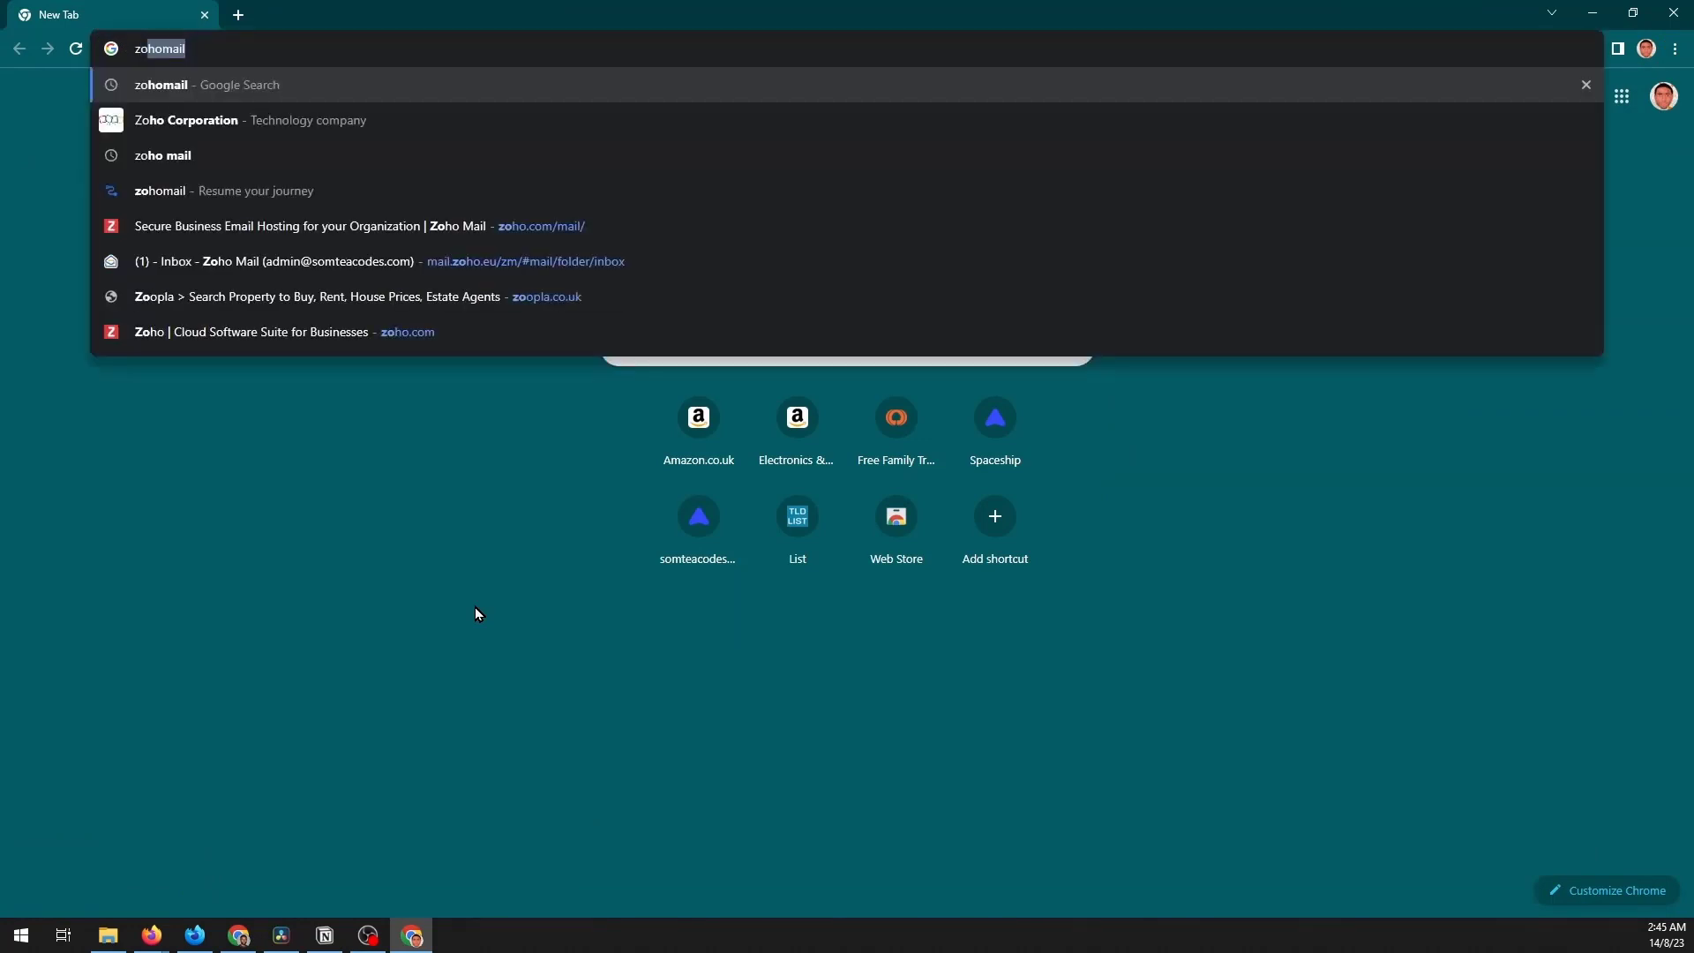
{"action": "type", "text": "homail"}
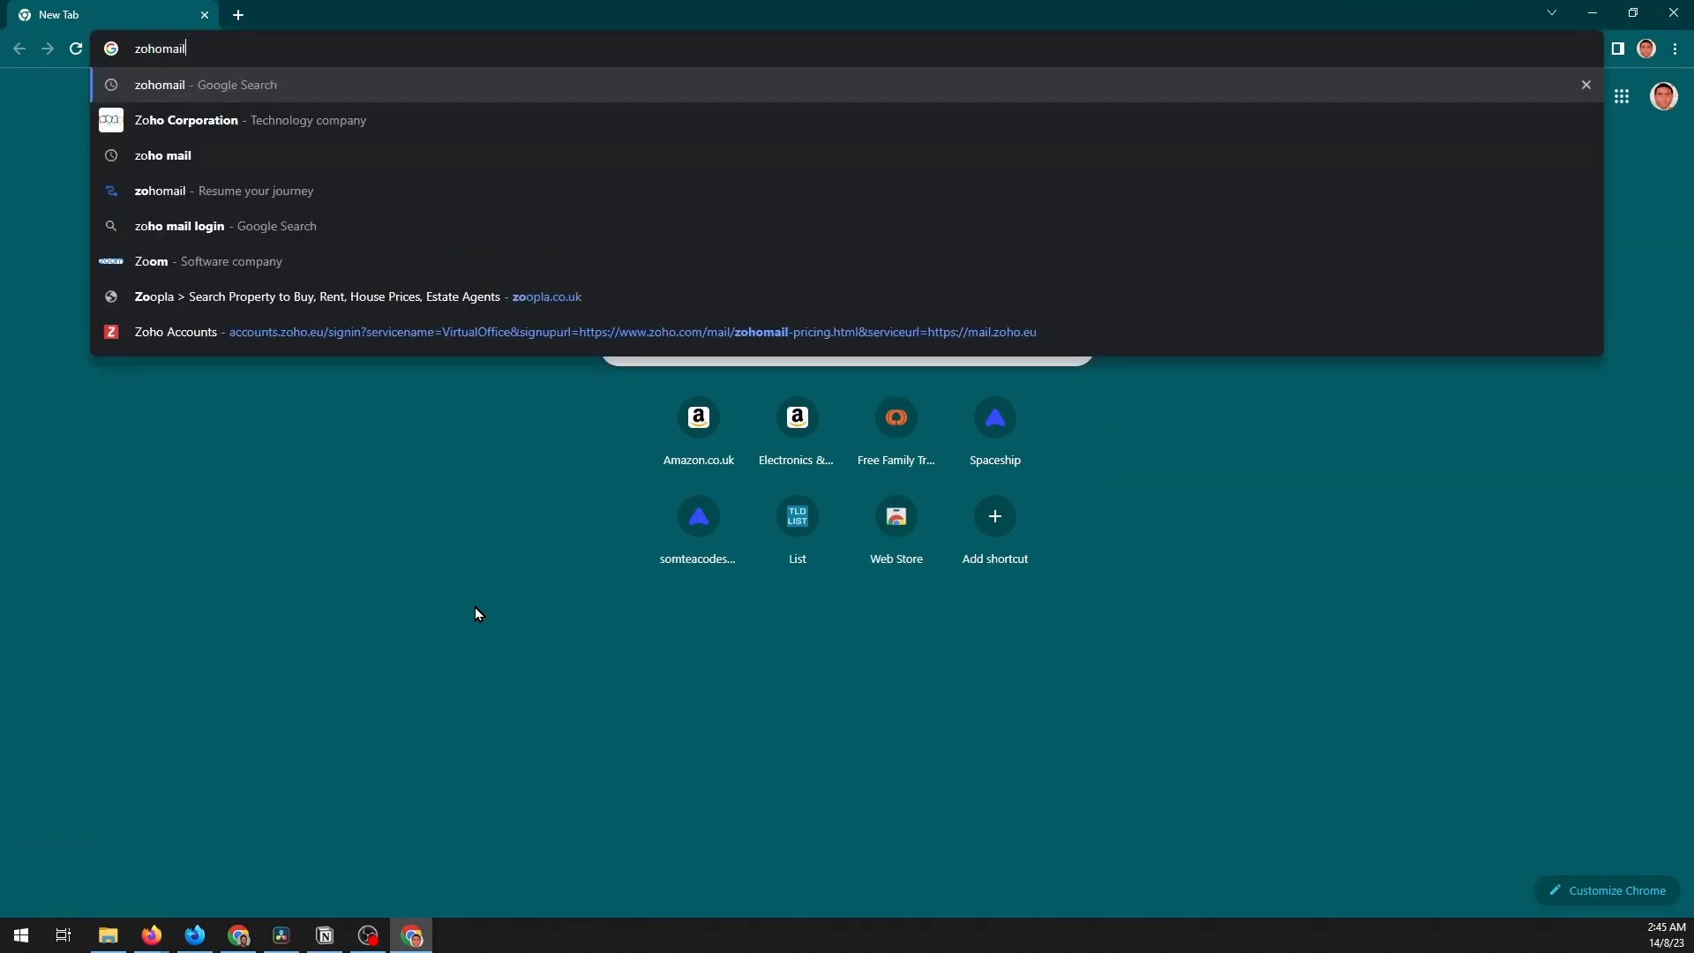
{"action": "key", "text": "Return"}
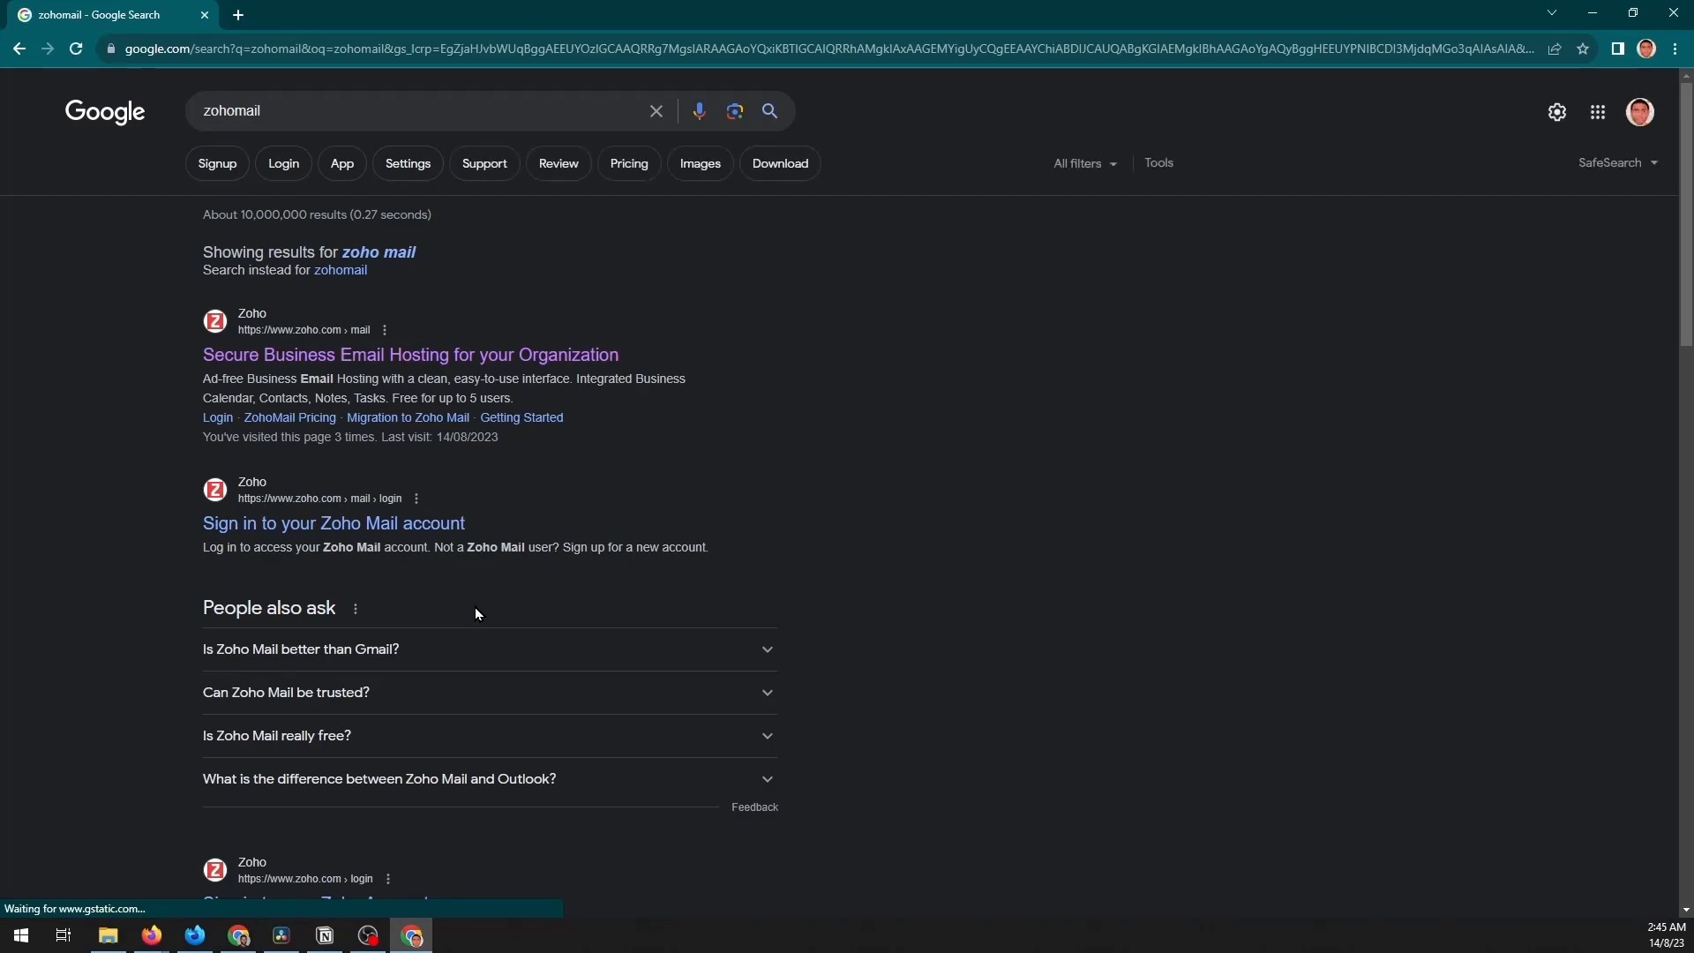
{"action": "left_click", "coordinate": [300, 357]}
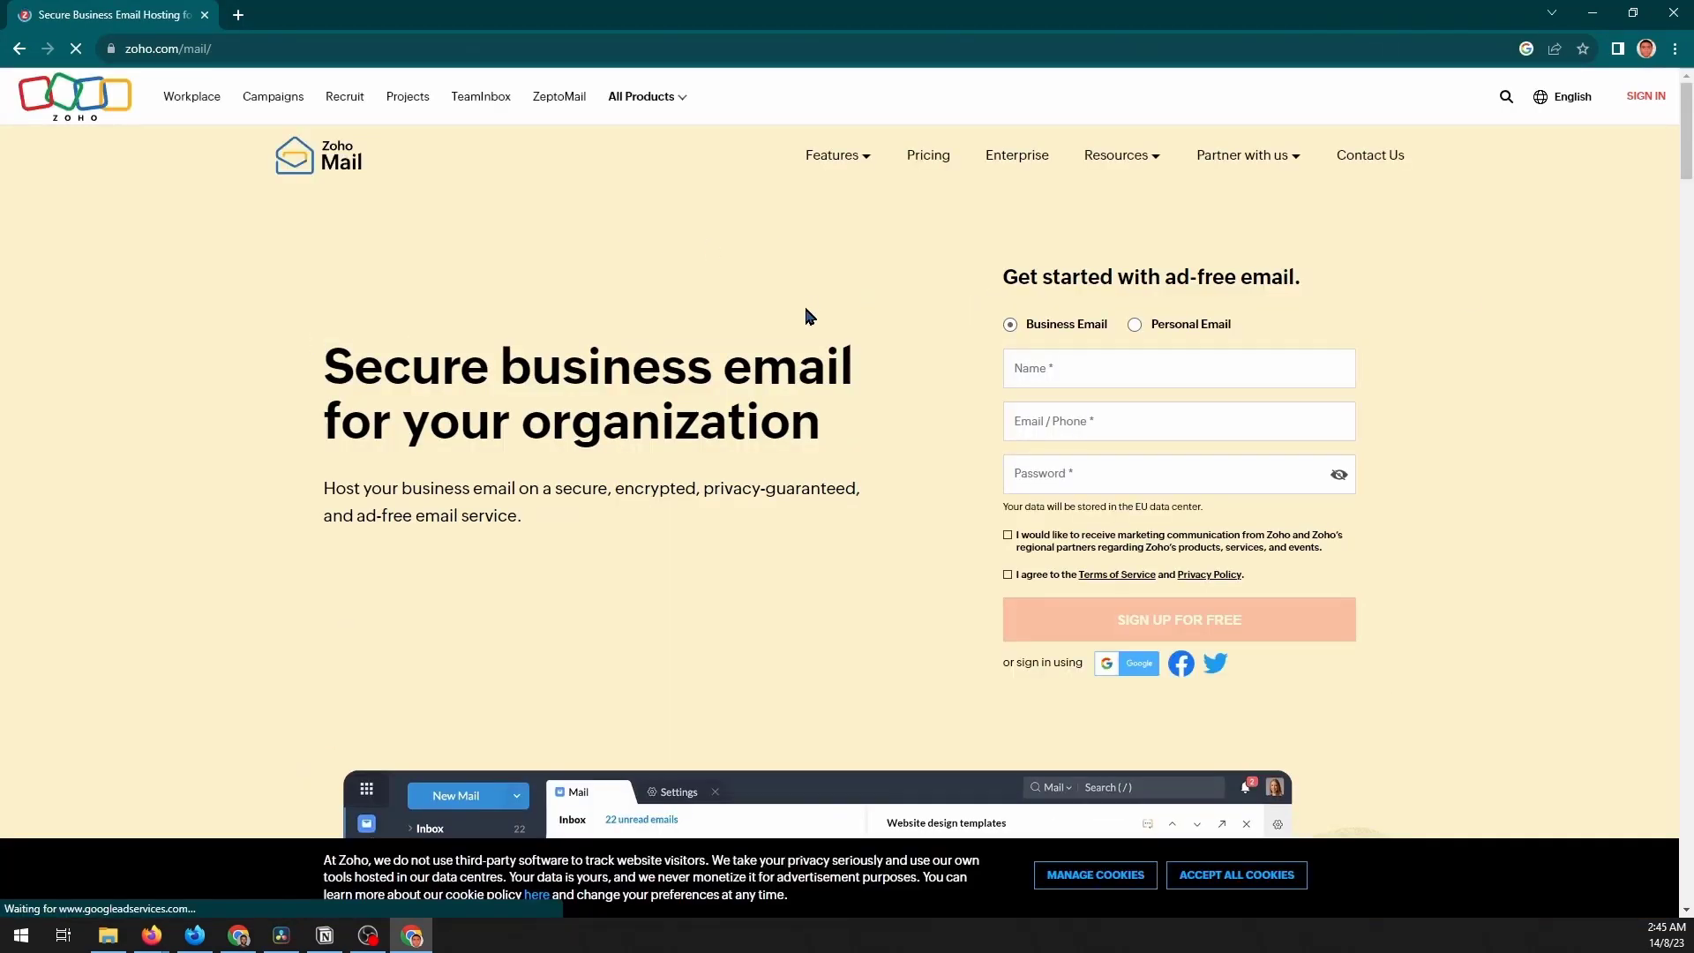
{"action": "left_click", "coordinate": [1646, 97]}
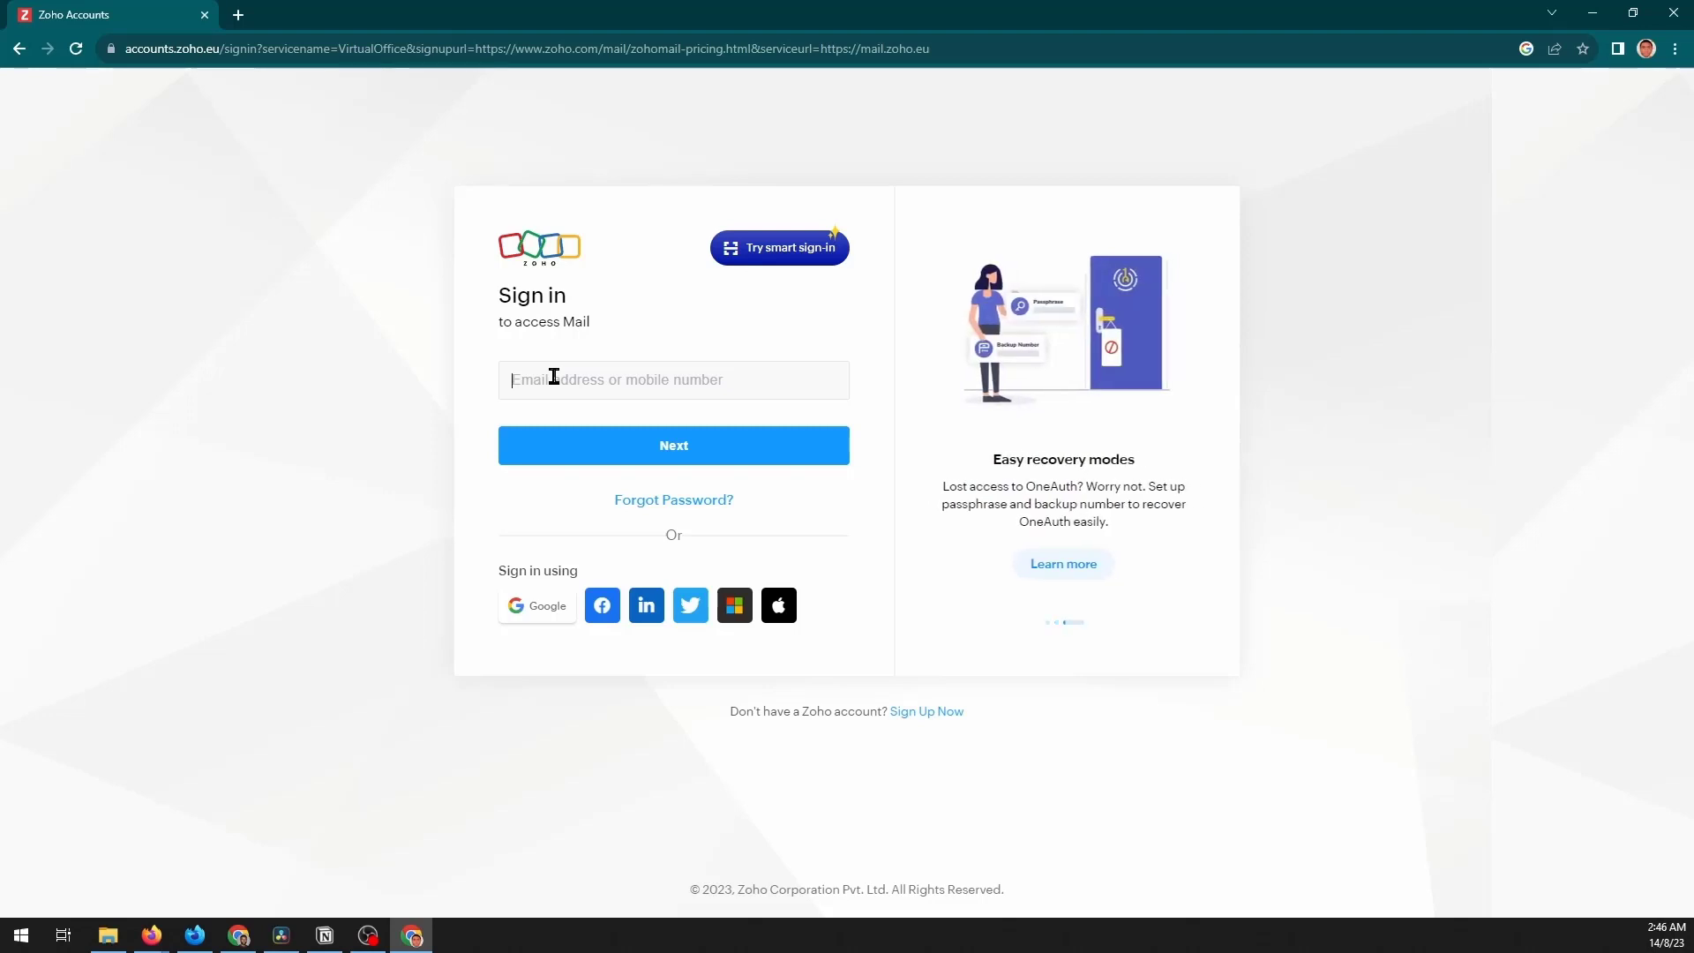
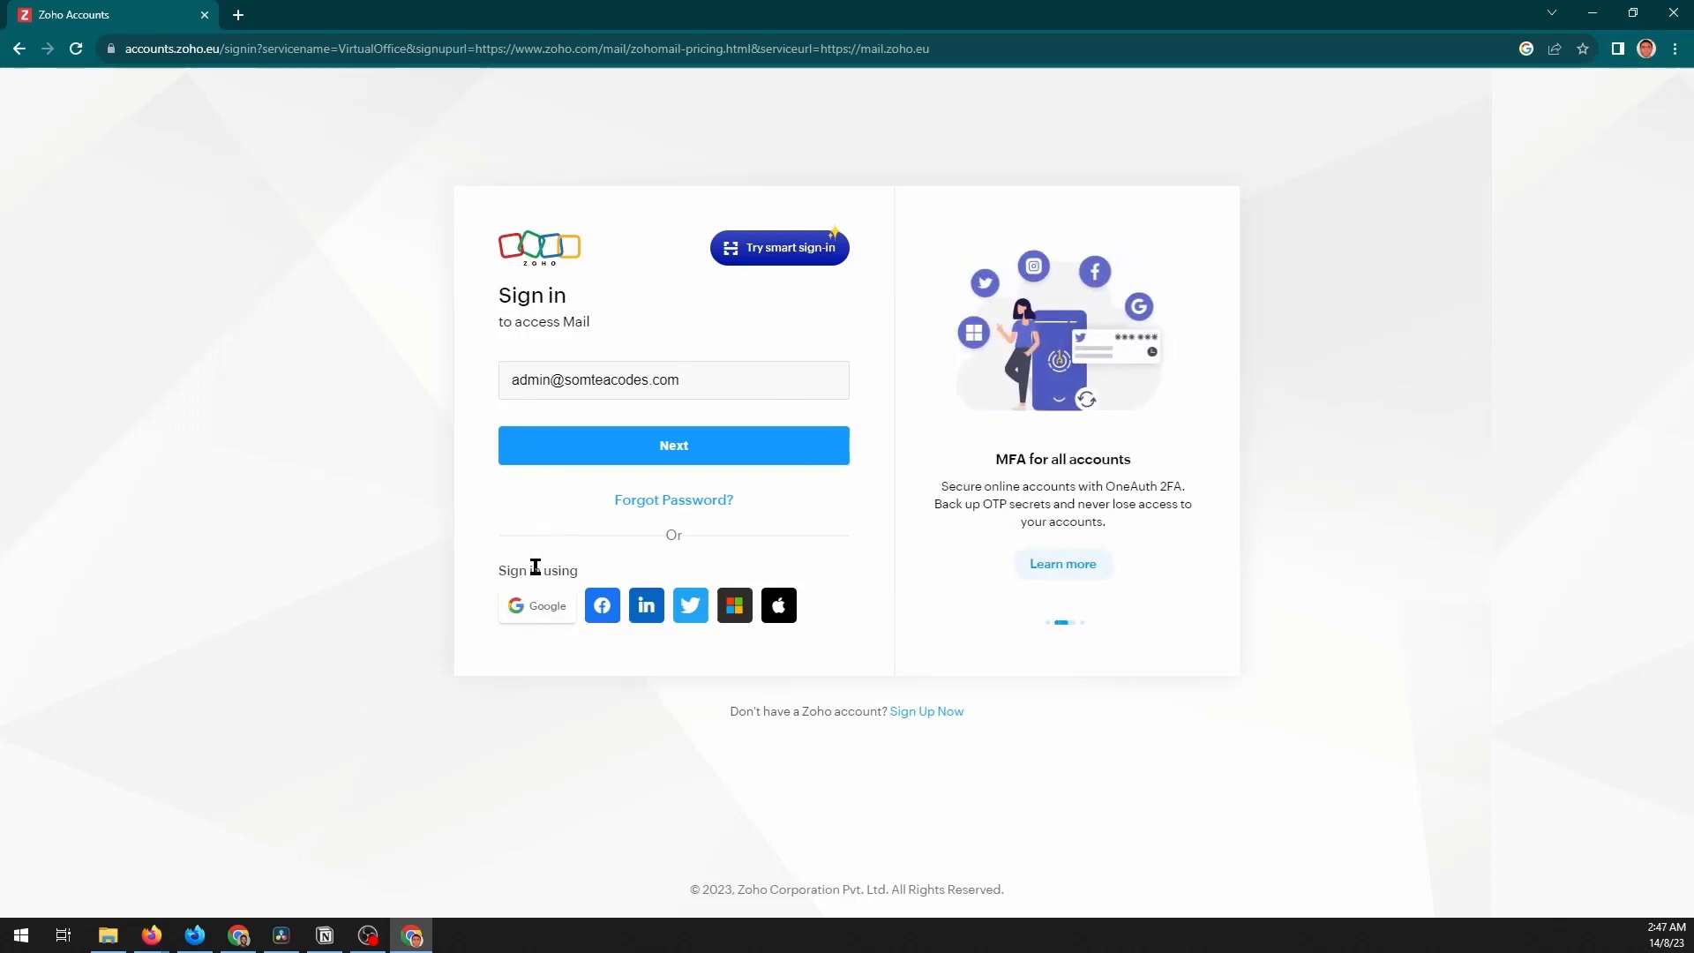
- Sign in to Zoho Accounts with the domain's admin email address and the emailed one-time code
{"action": "left_click", "coordinate": [594, 456]}
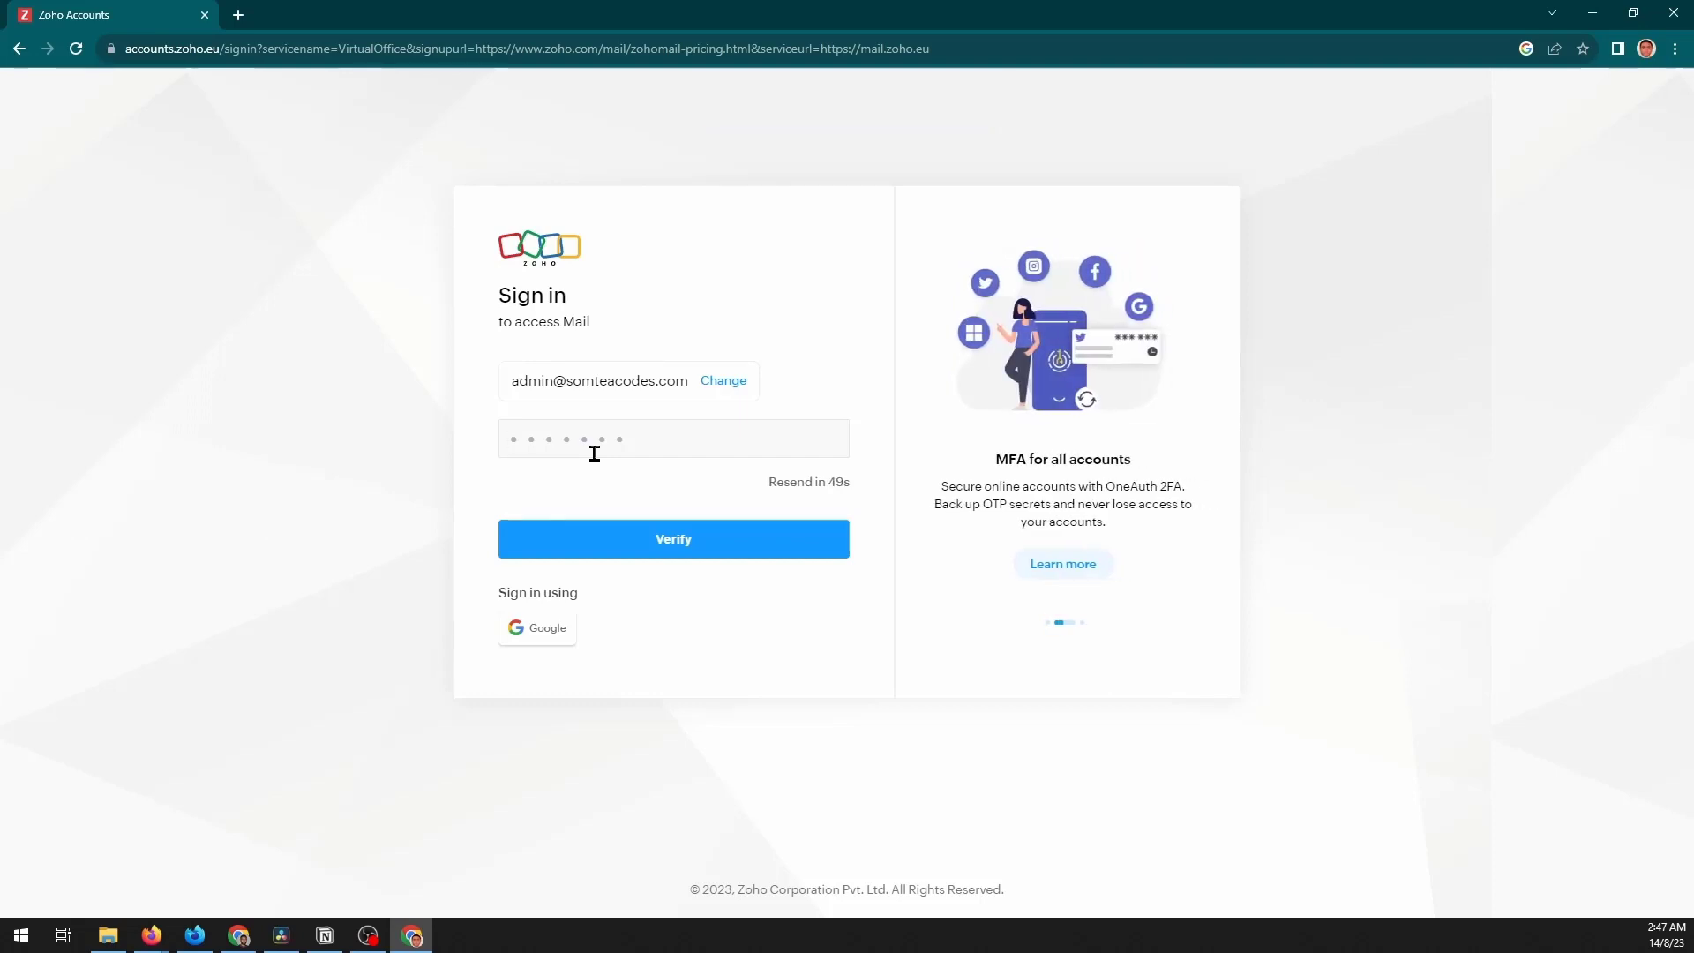
{"action": "key", "text": "ctrl+v"}
{"action": "left_click", "coordinate": [665, 540]}
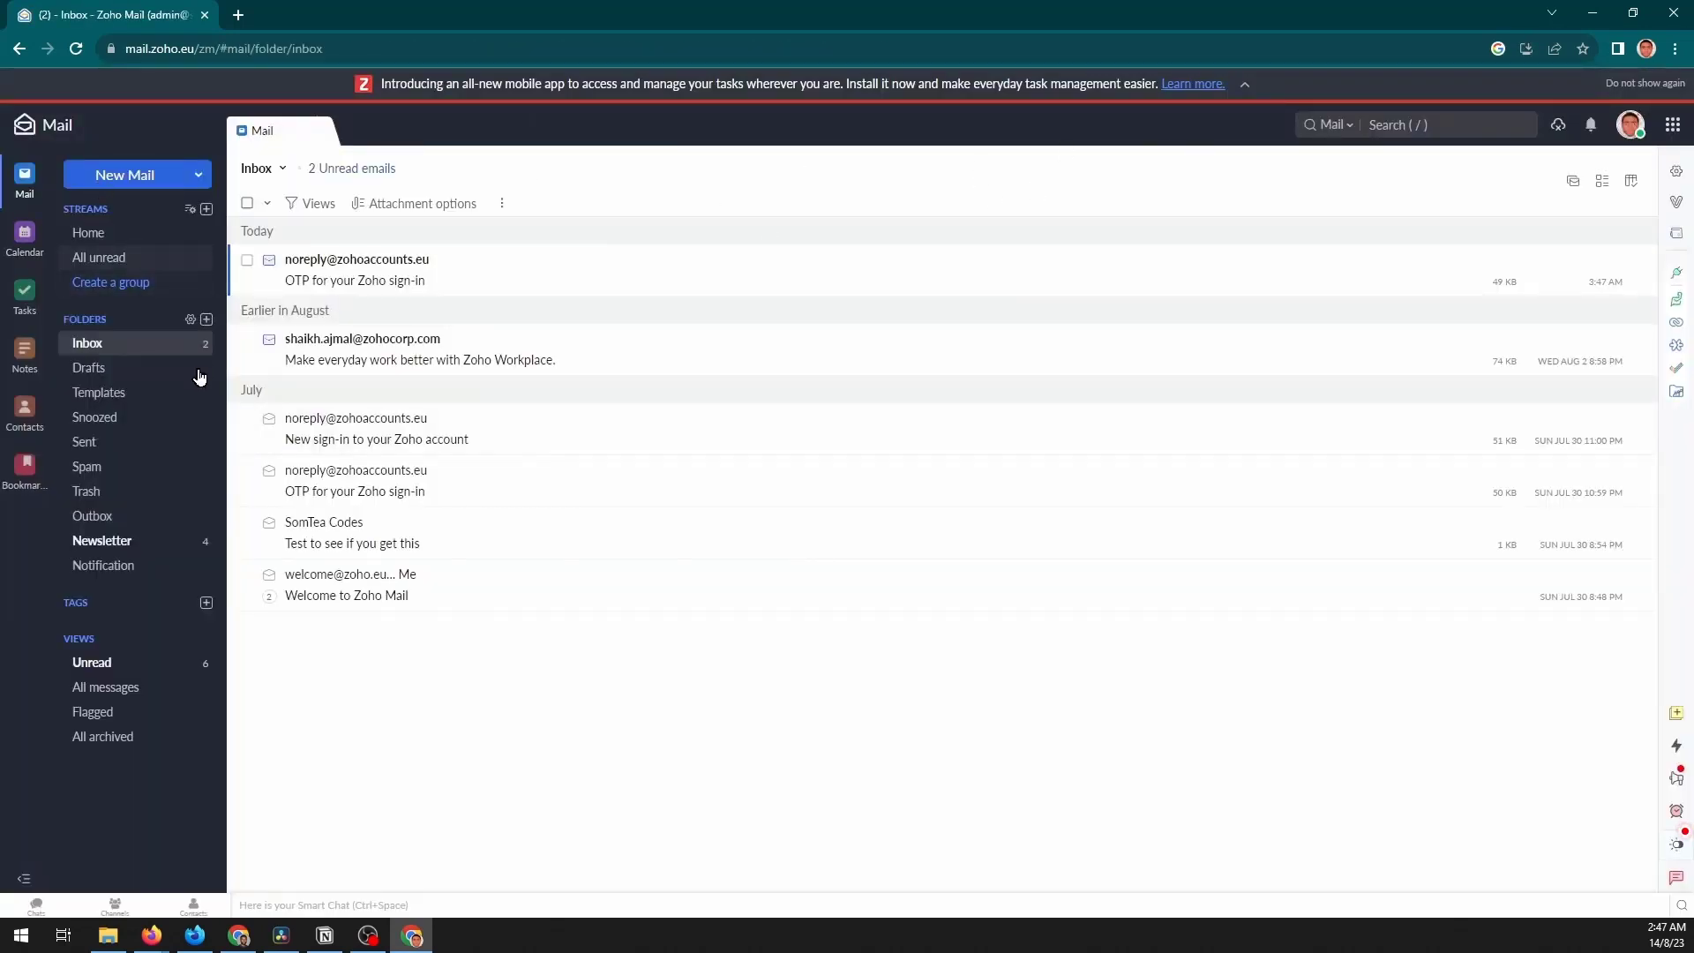
- Open the Admin Console, review the Users list of two organization users, and return to the inbox
{"action": "left_click", "coordinate": [1631, 125]}
{"action": "scroll", "coordinate": [1497, 355], "scroll_direction": "down", "scroll_amount": 3}
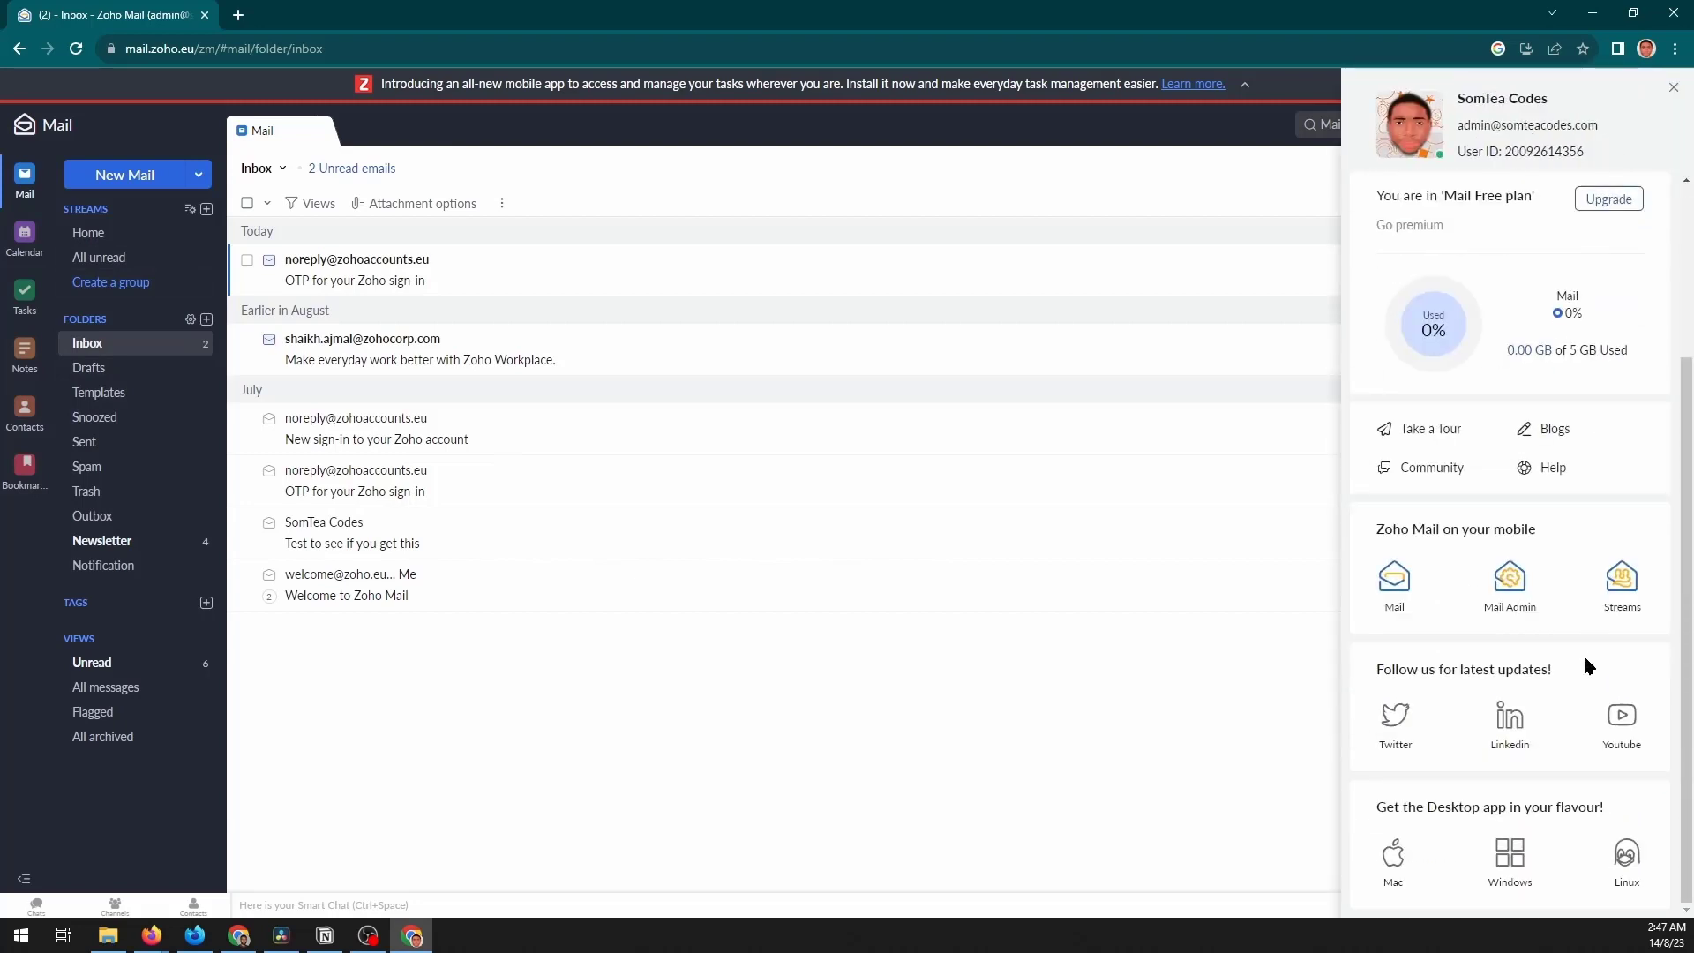
{"action": "scroll", "coordinate": [1589, 666], "scroll_direction": "up", "scroll_amount": 3}
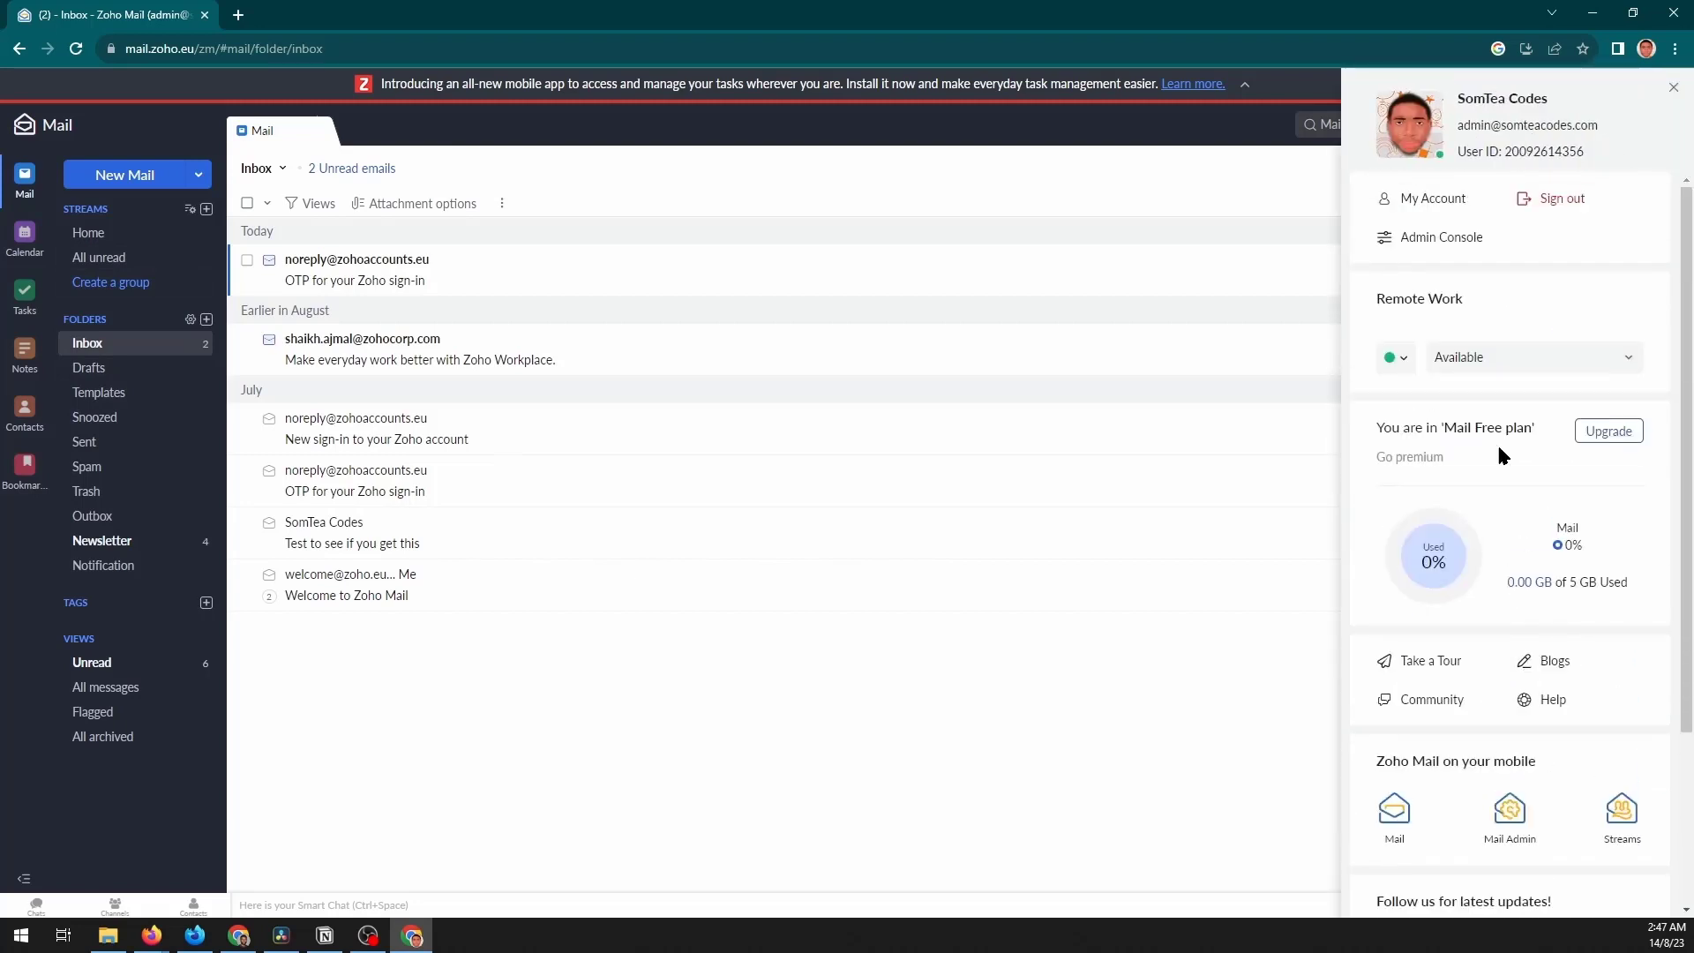
{"action": "left_click", "coordinate": [1436, 256]}
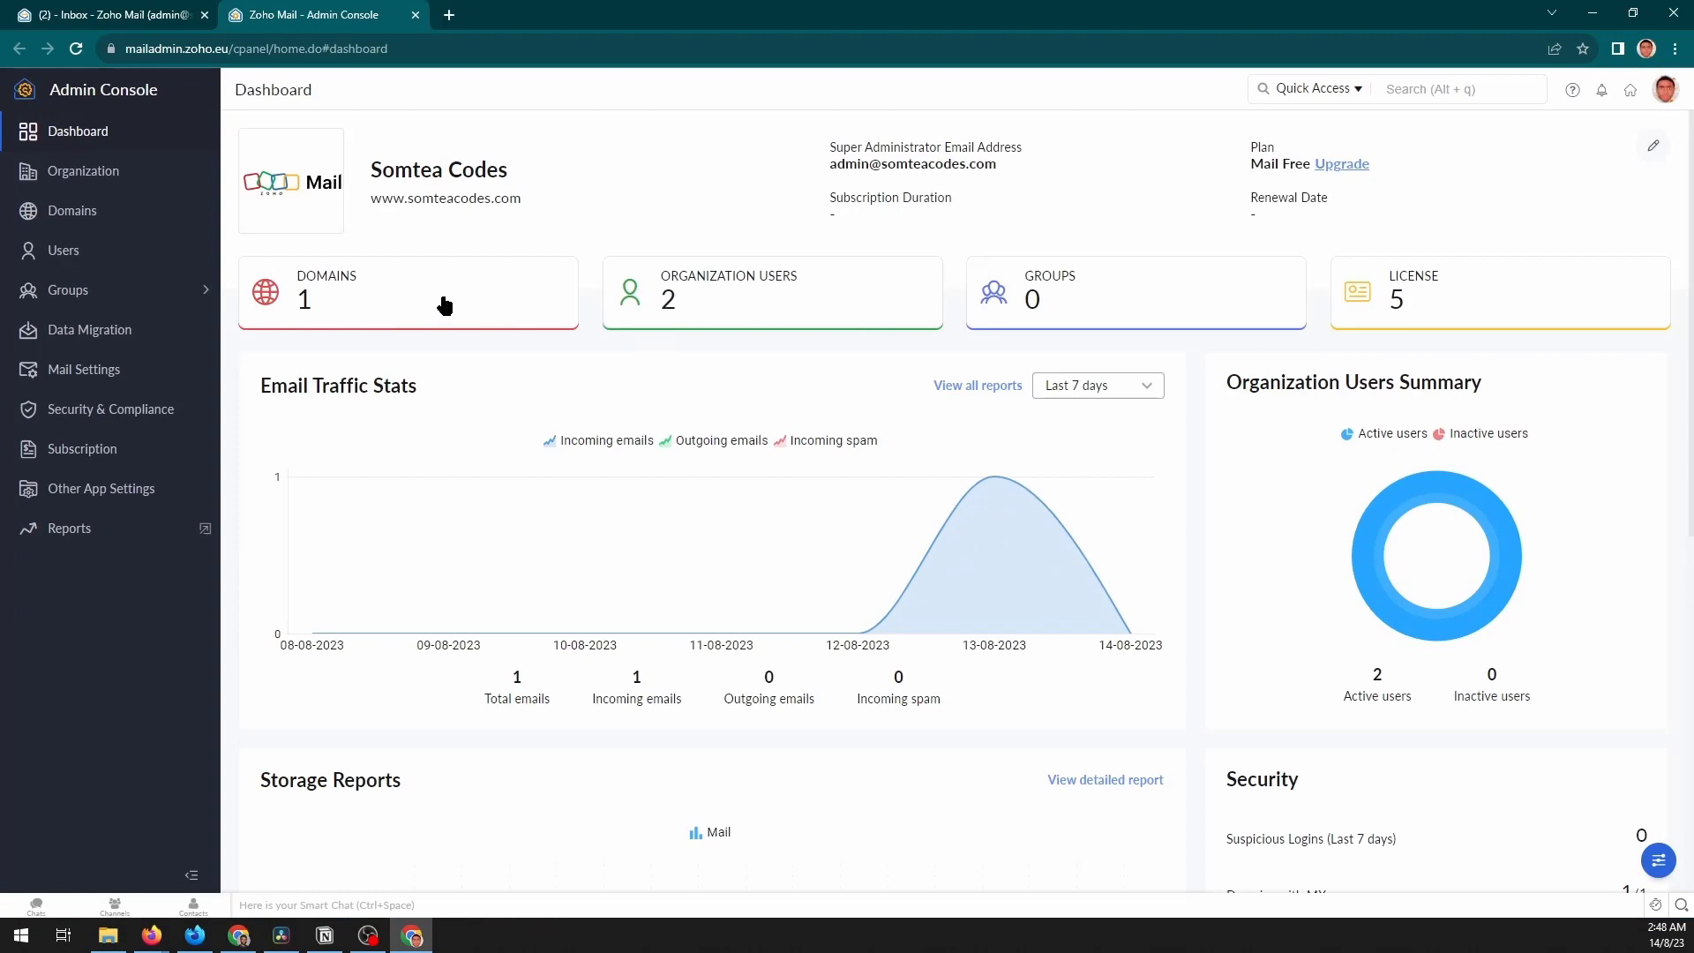
{"action": "left_click", "coordinate": [97, 263]}
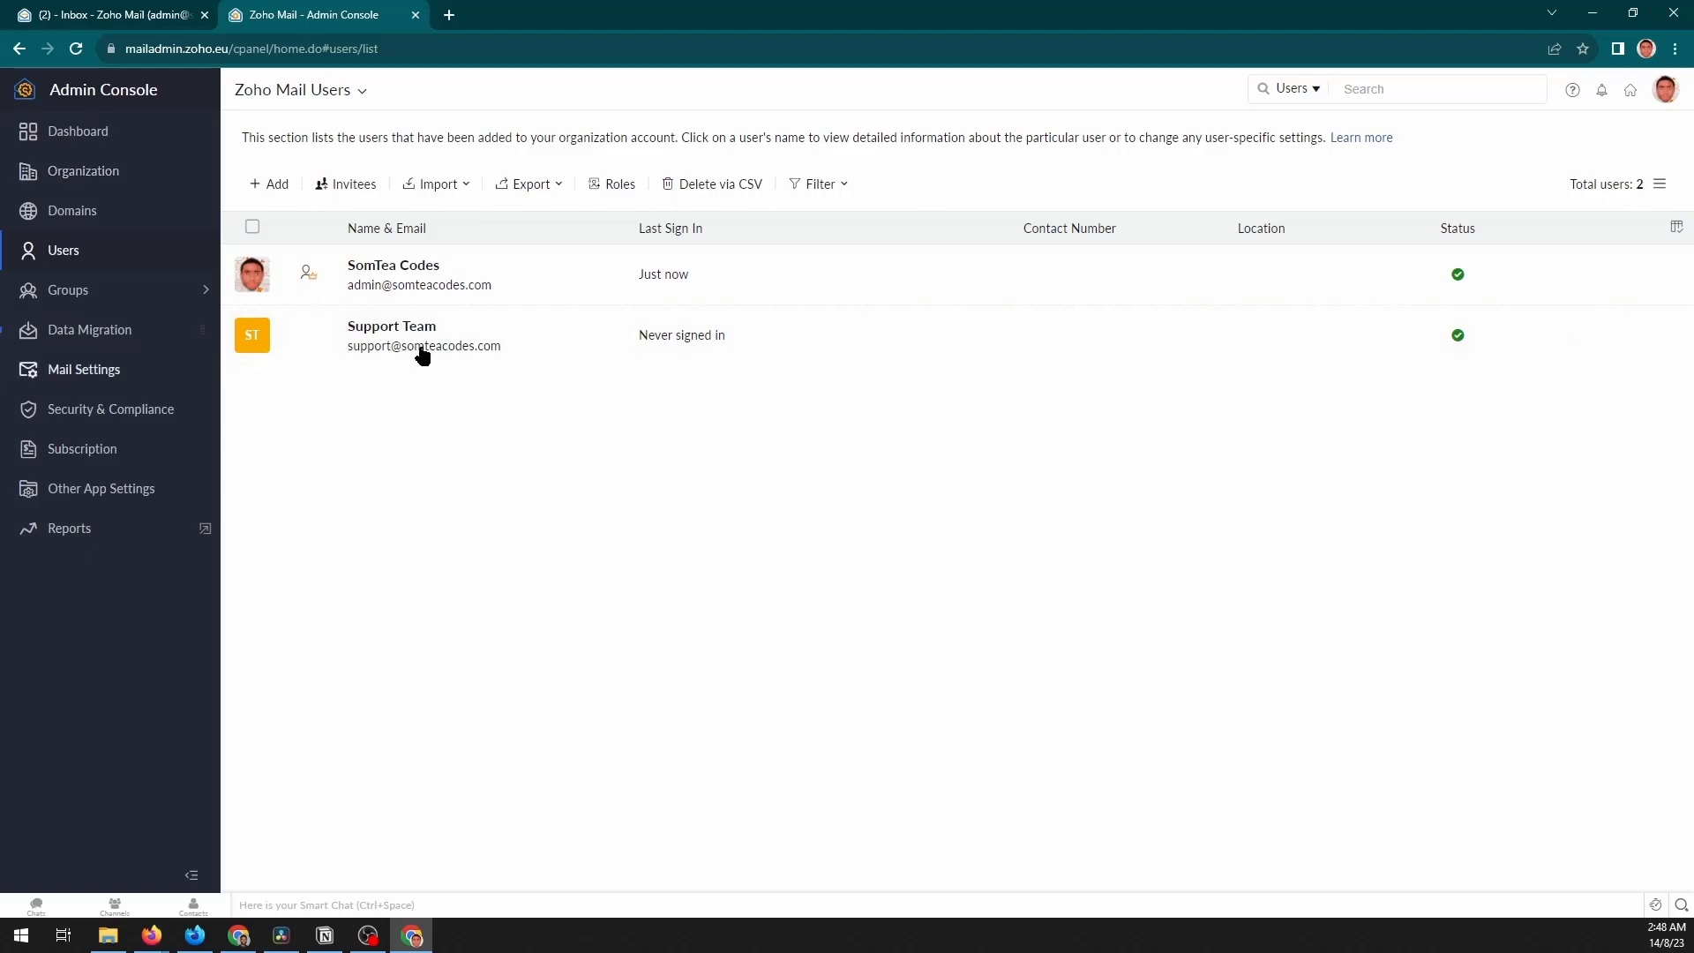
{"action": "left_click", "coordinate": [106, 16]}
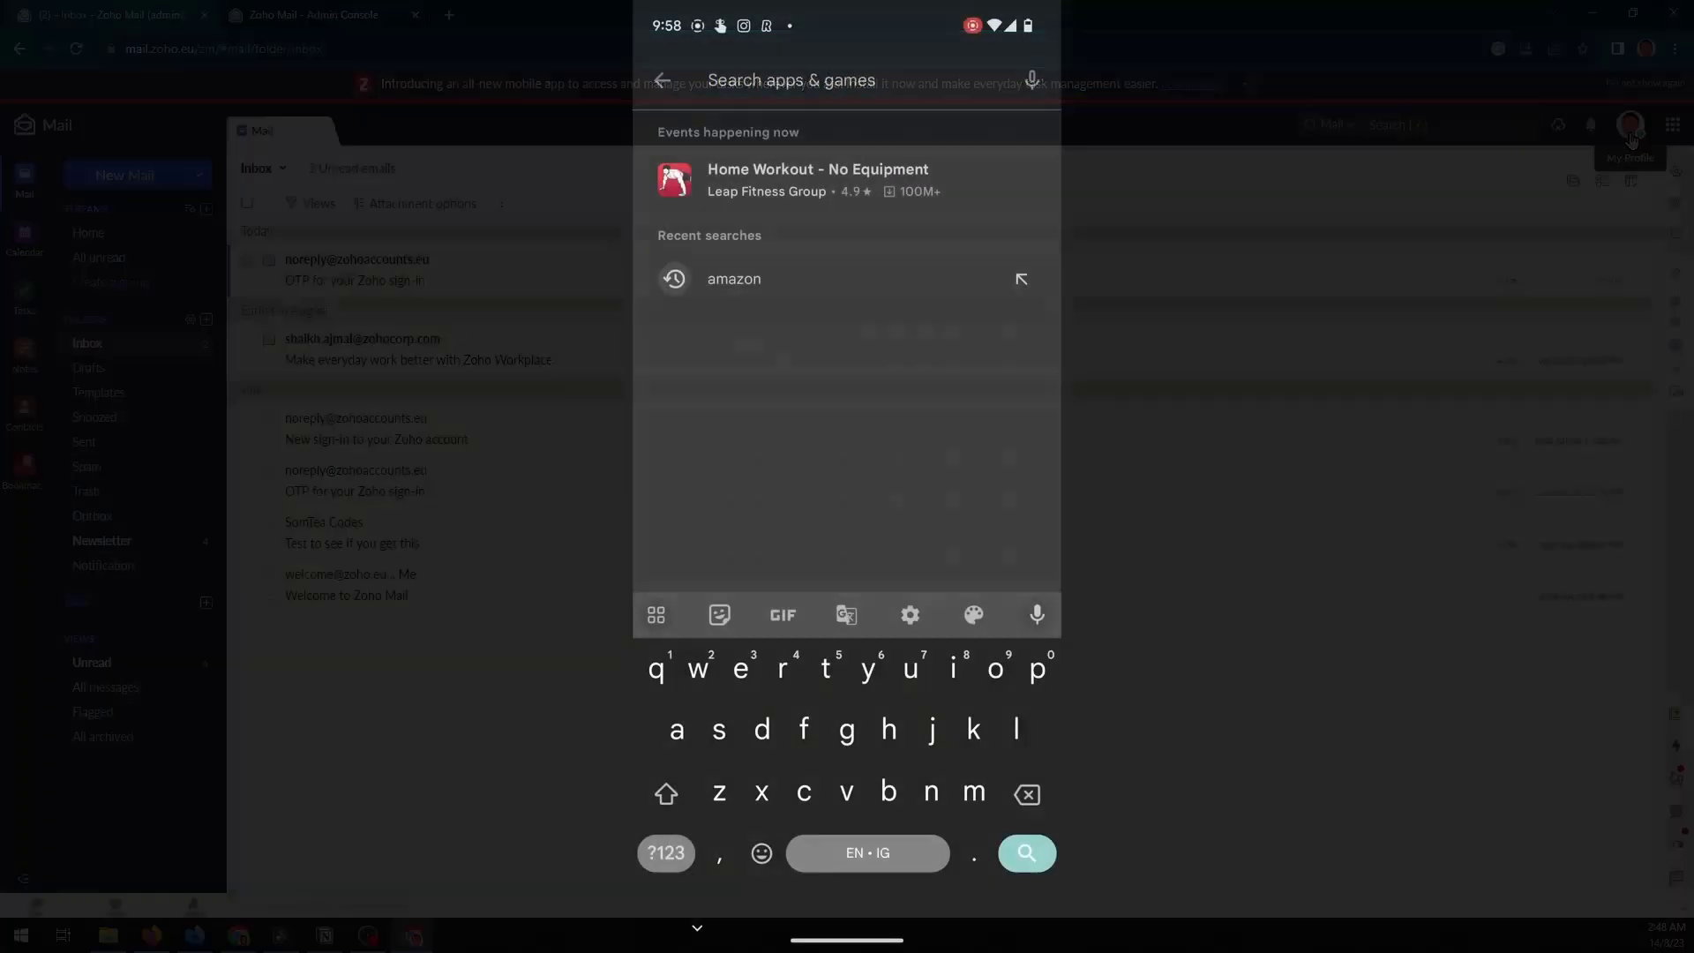
- Install the Zoho Mail app from a Play Store search for Zohomail and sign in
{"action": "type", "text": "z"}
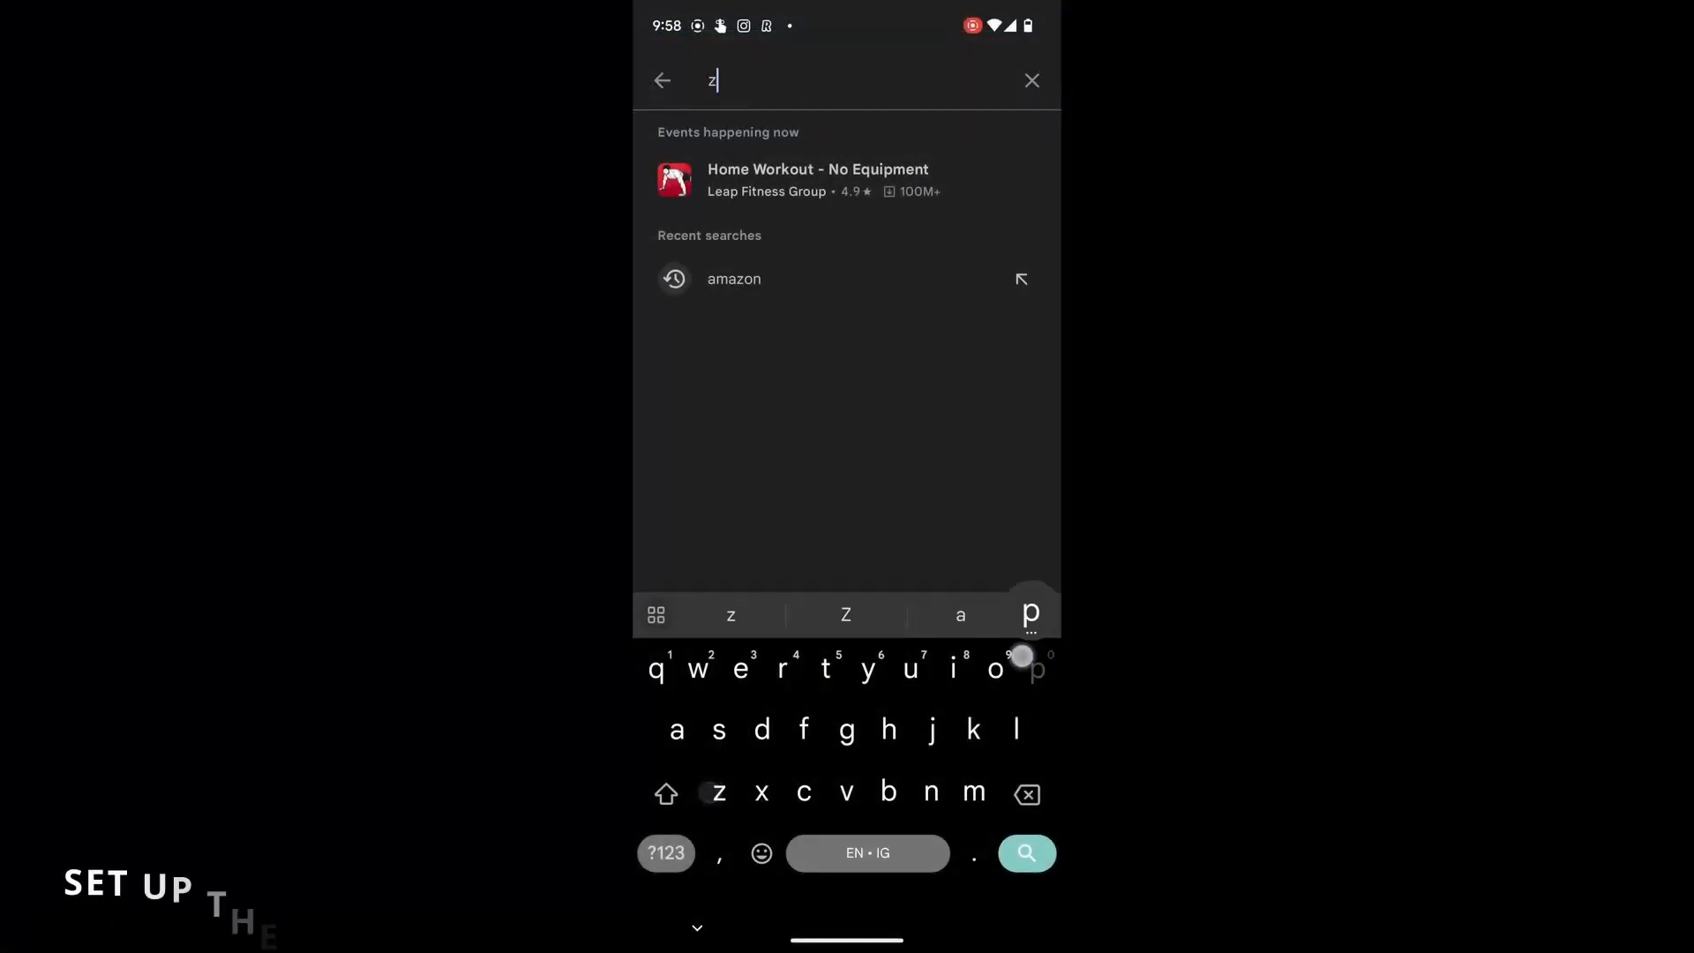
{"action": "type", "text": "pho"}
{"action": "left_click", "coordinate": [845, 614]}
{"action": "type", "text": "mail"}
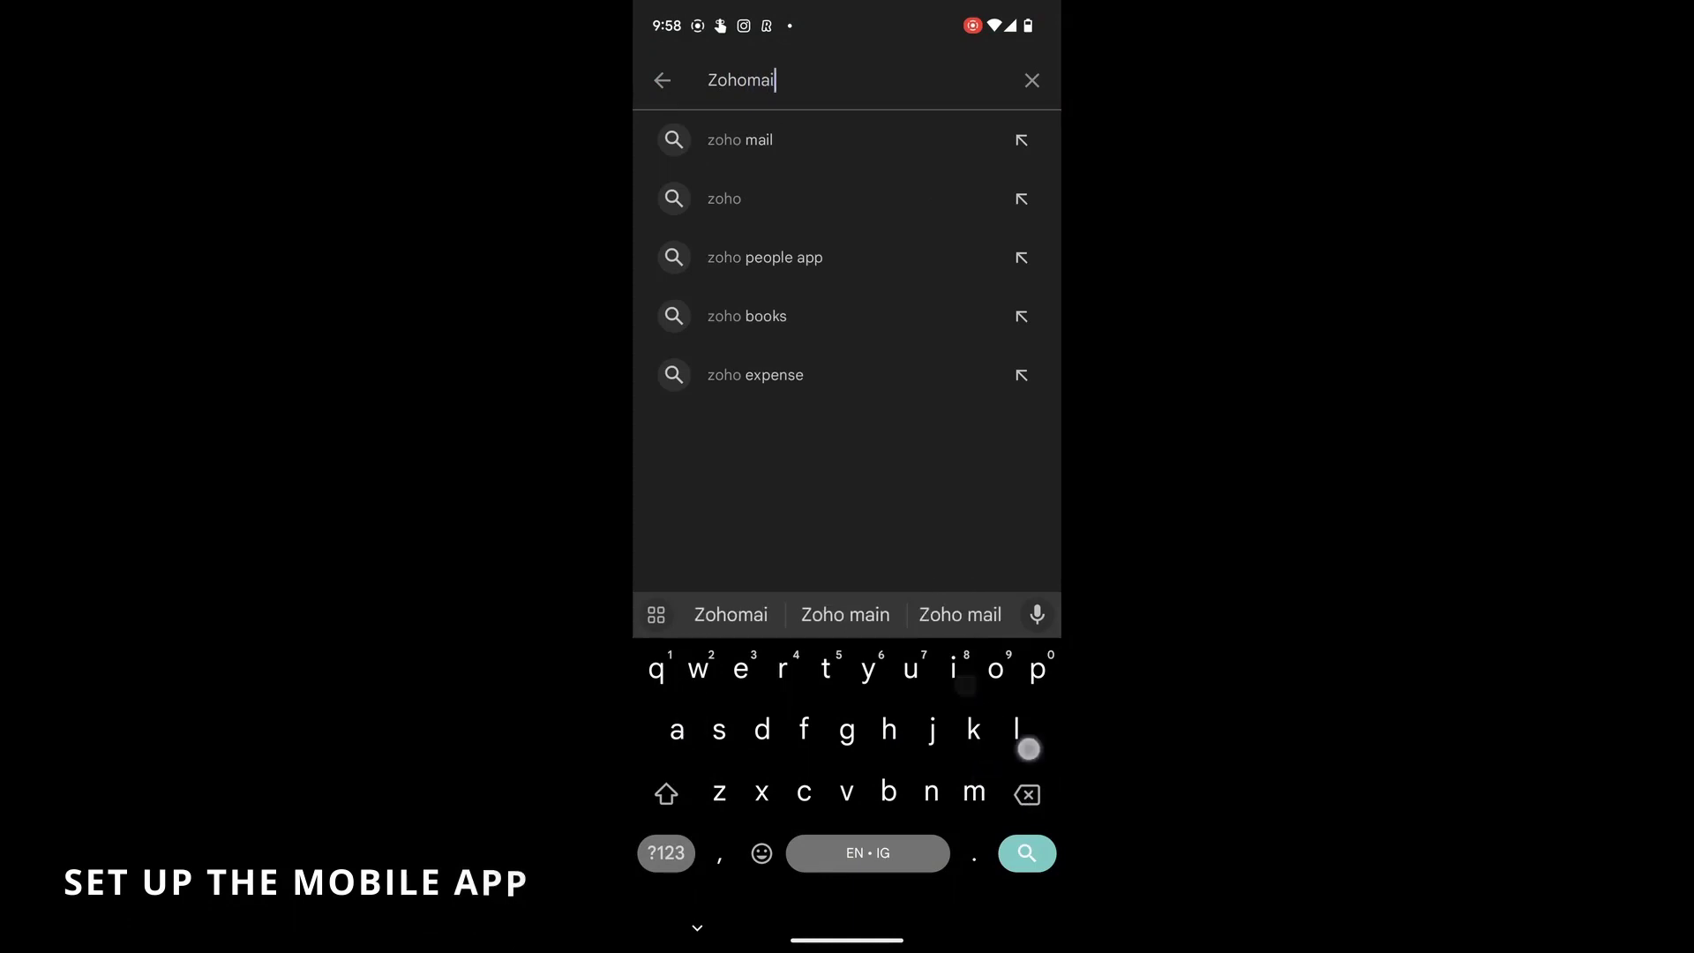
{"action": "key", "text": "Return"}
{"action": "left_click", "coordinate": [986, 231]}
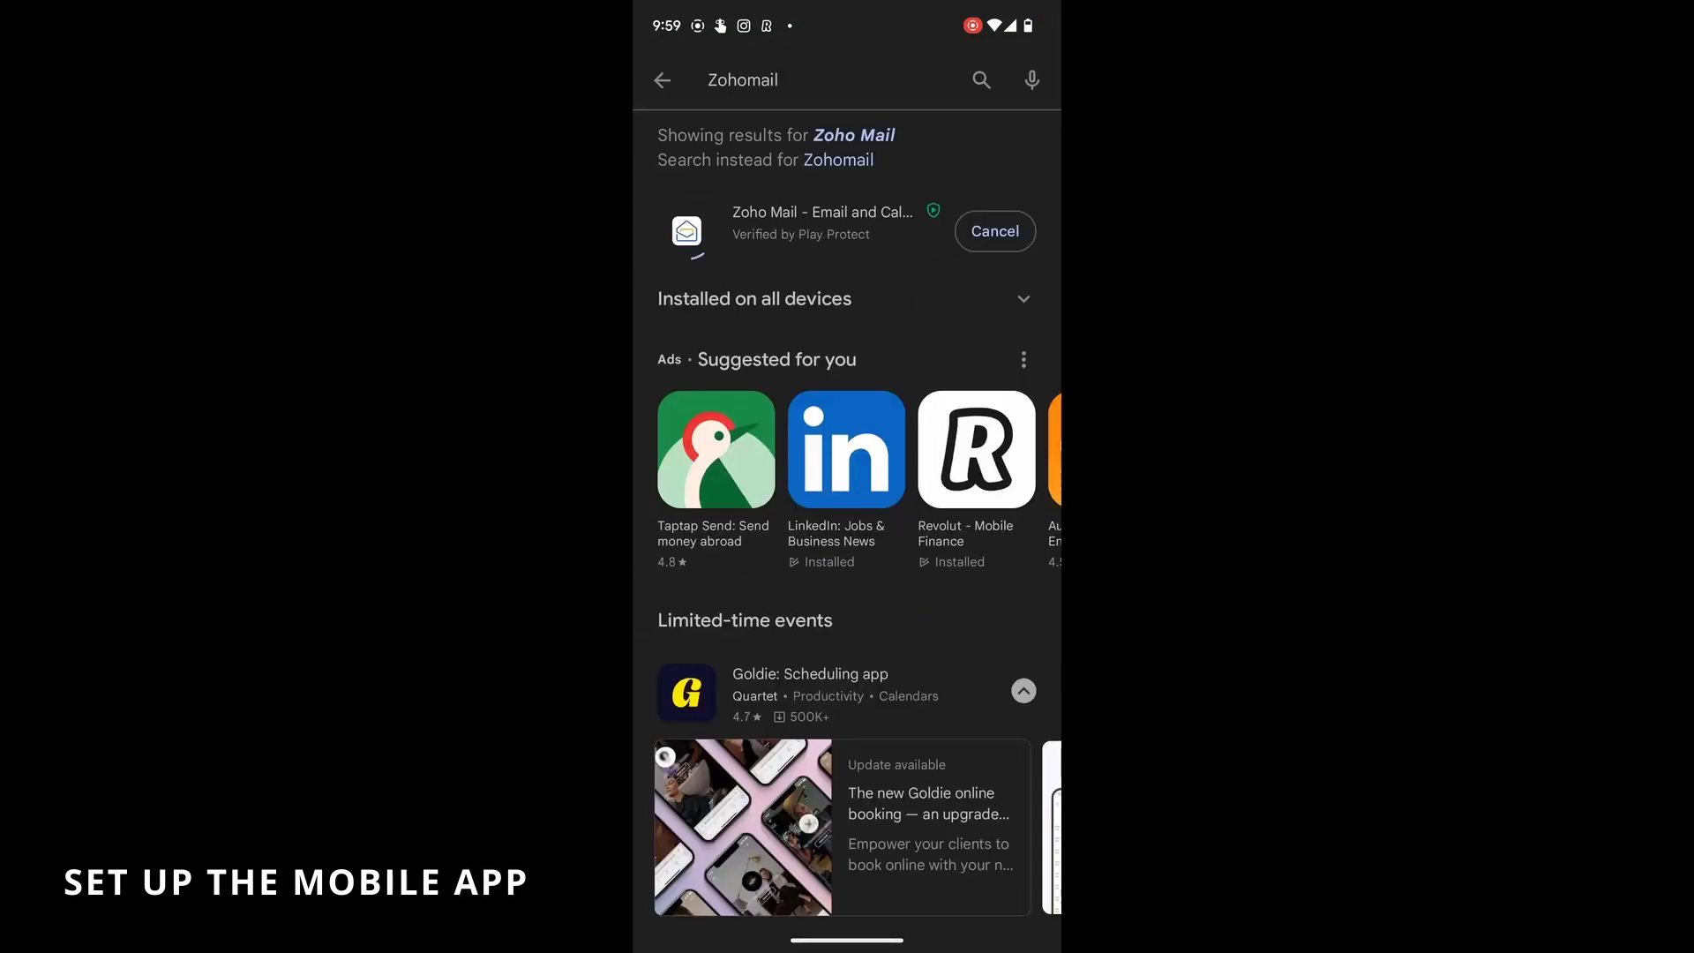
{"action": "left_click", "coordinate": [1009, 217]}
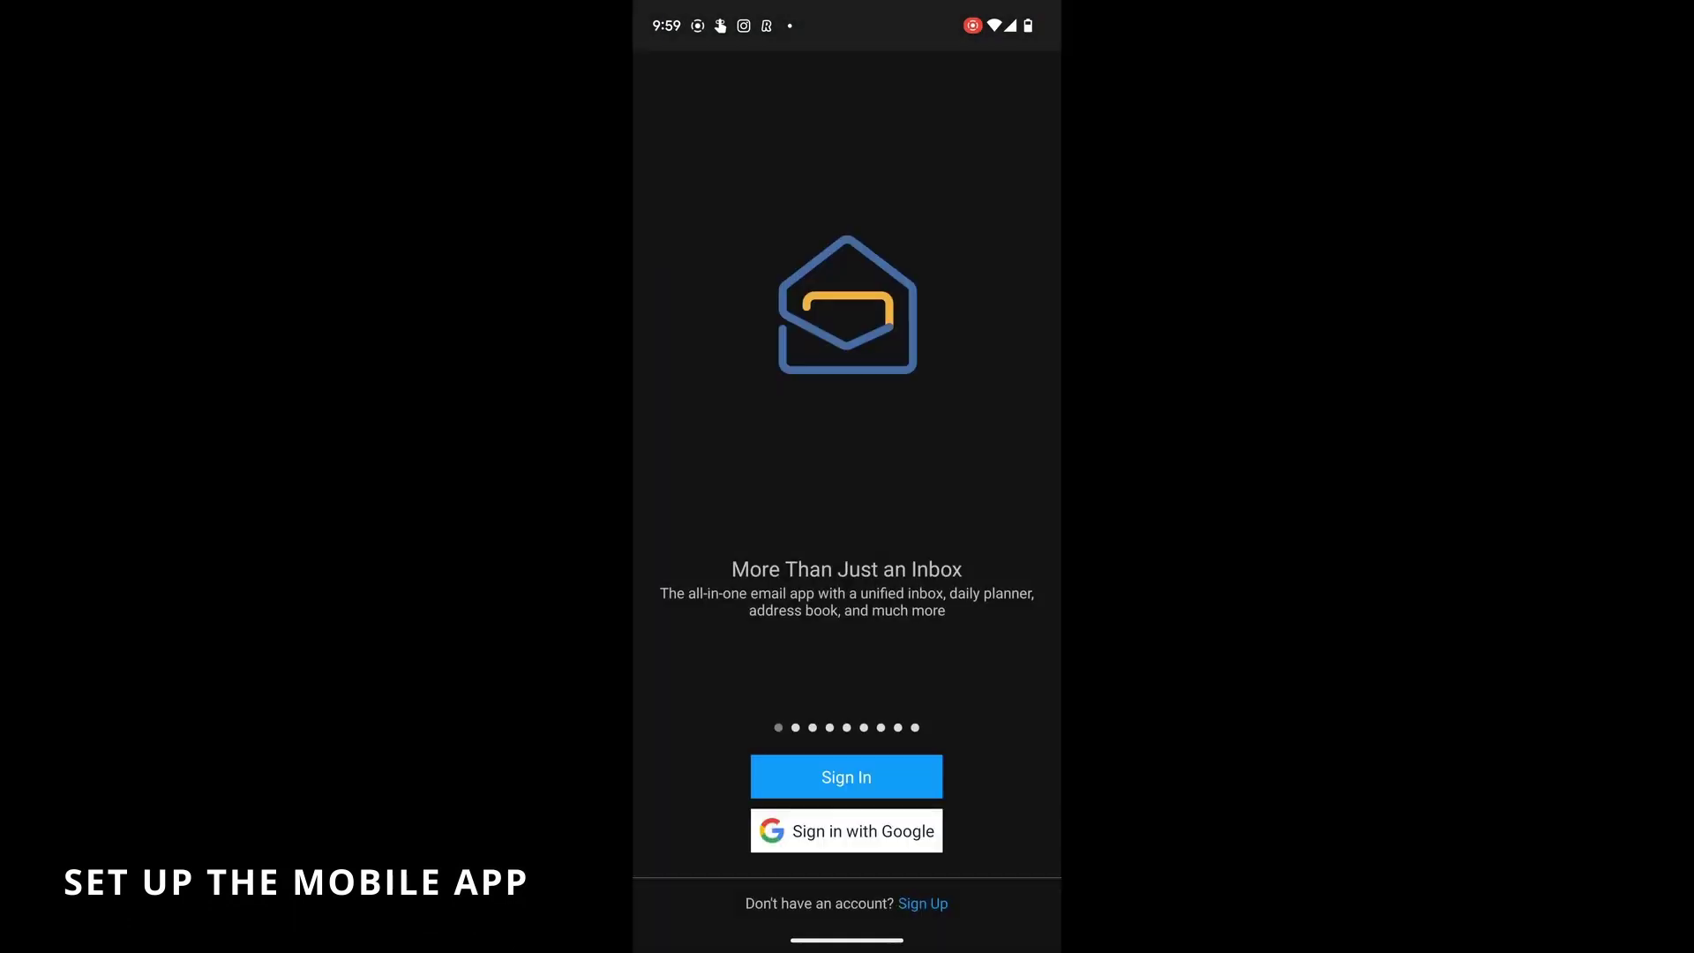
{"action": "left_click", "coordinate": [847, 776]}
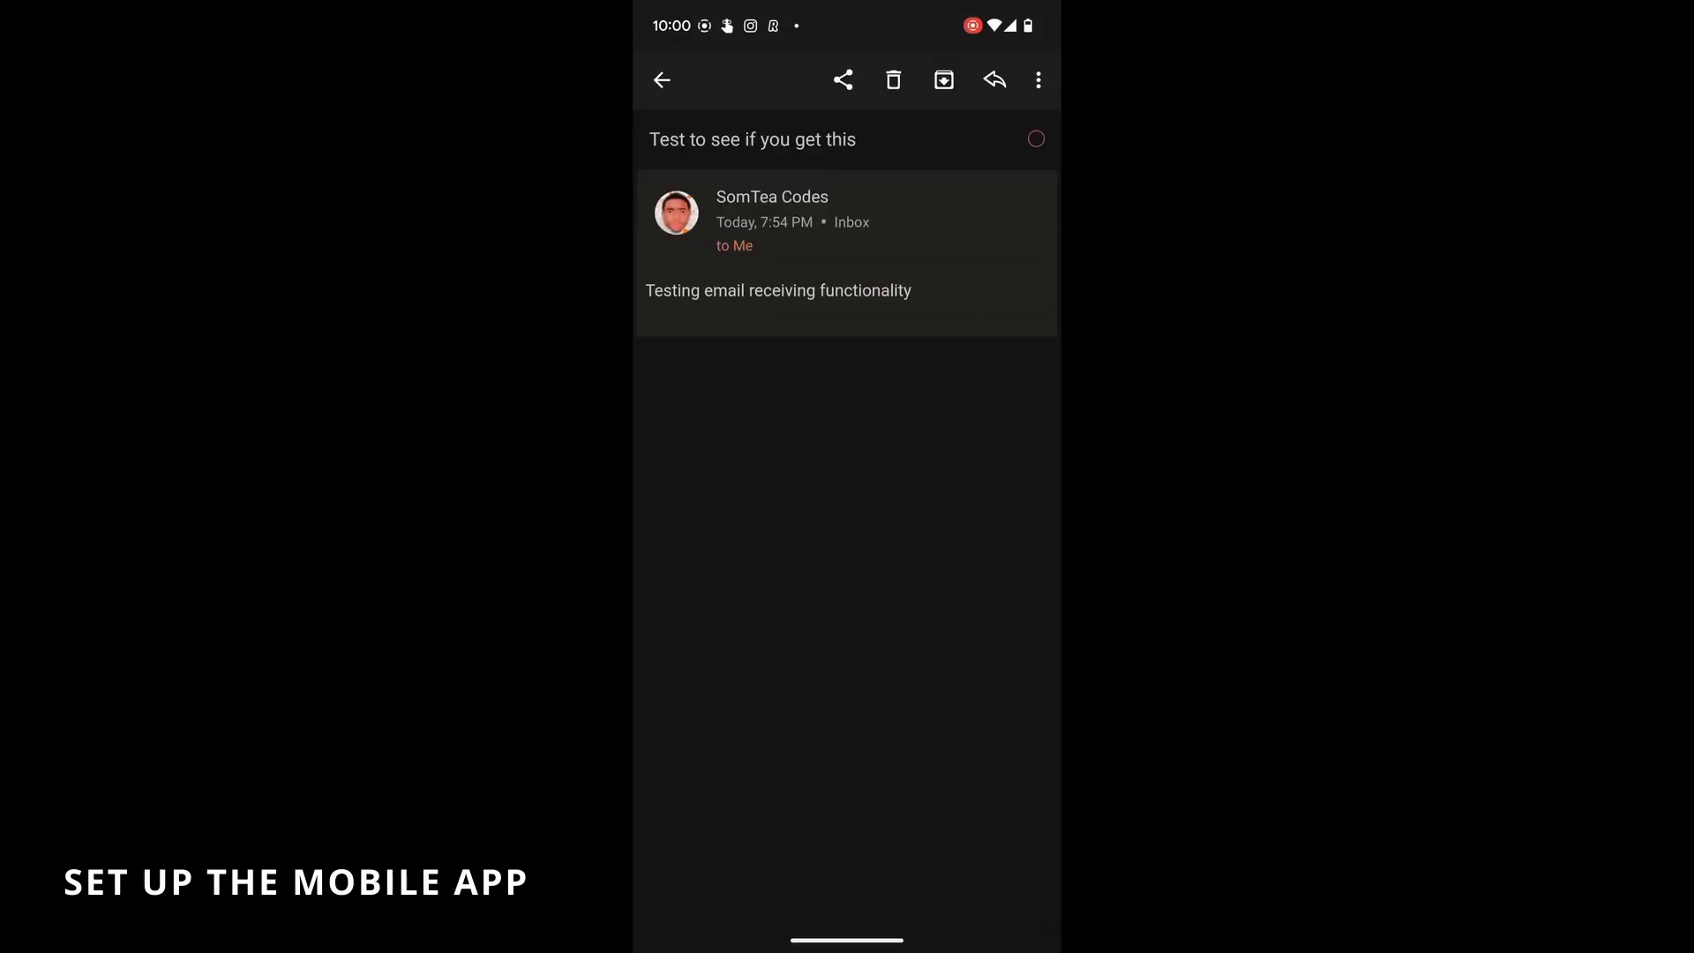
- Browse the app's folder navigation and signed-in account list, then return to the inbox
{"action": "left_click", "coordinate": [662, 80]}
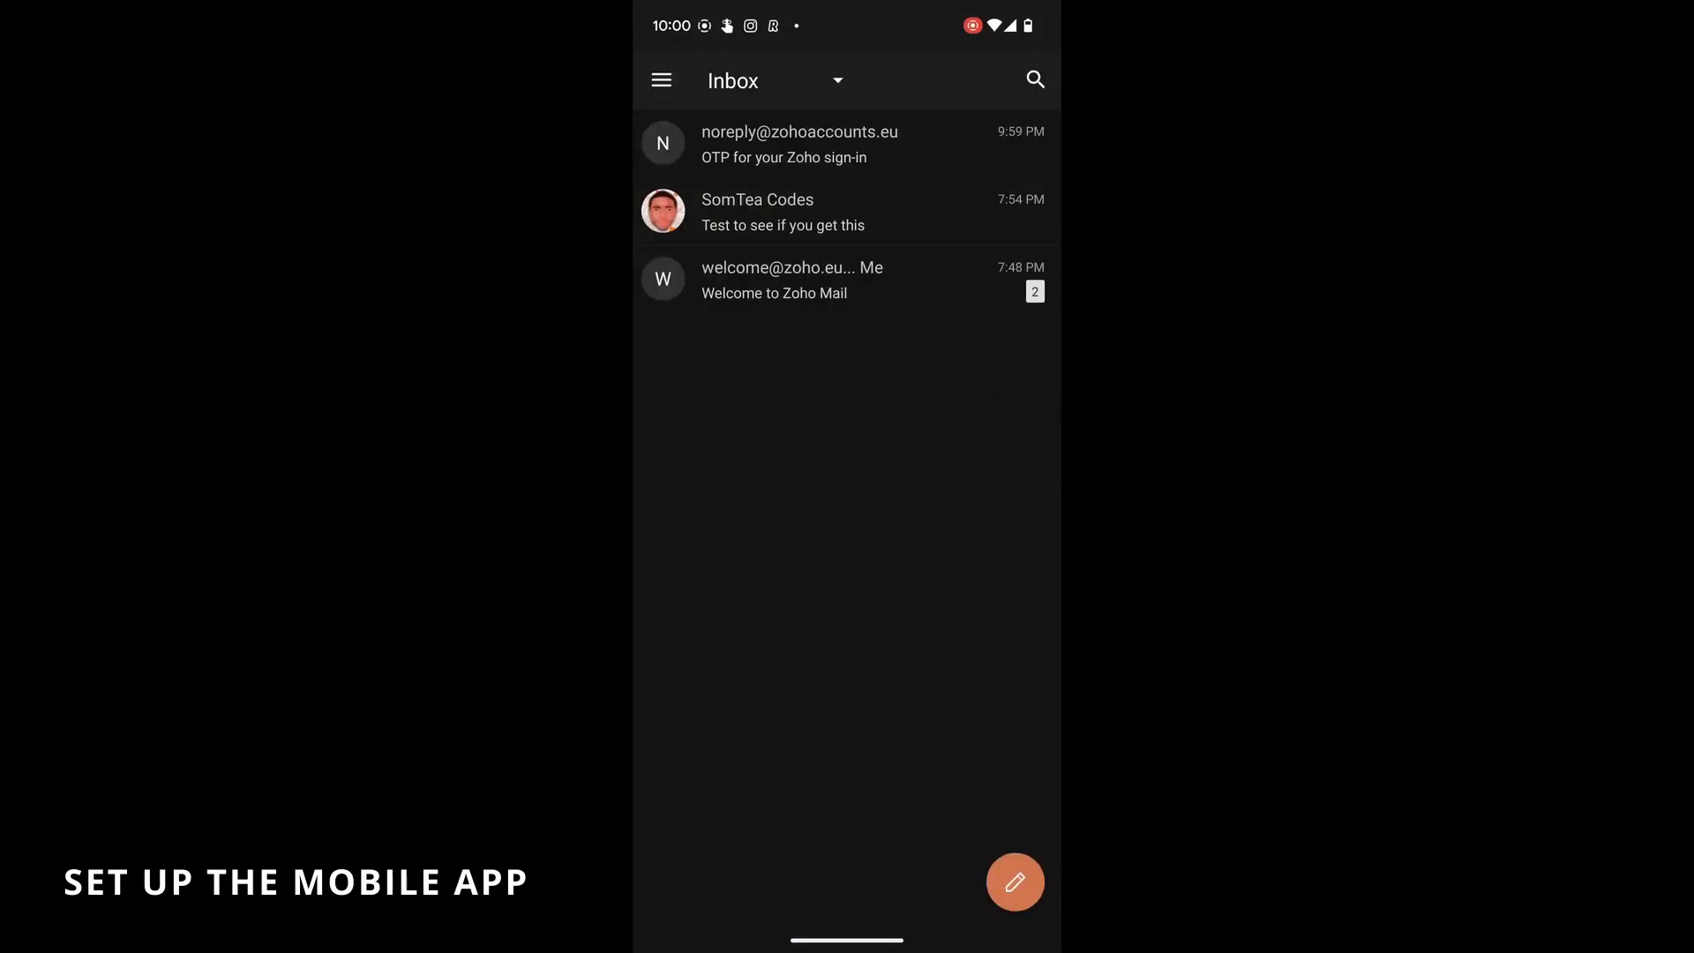
{"action": "left_click", "coordinate": [662, 81]}
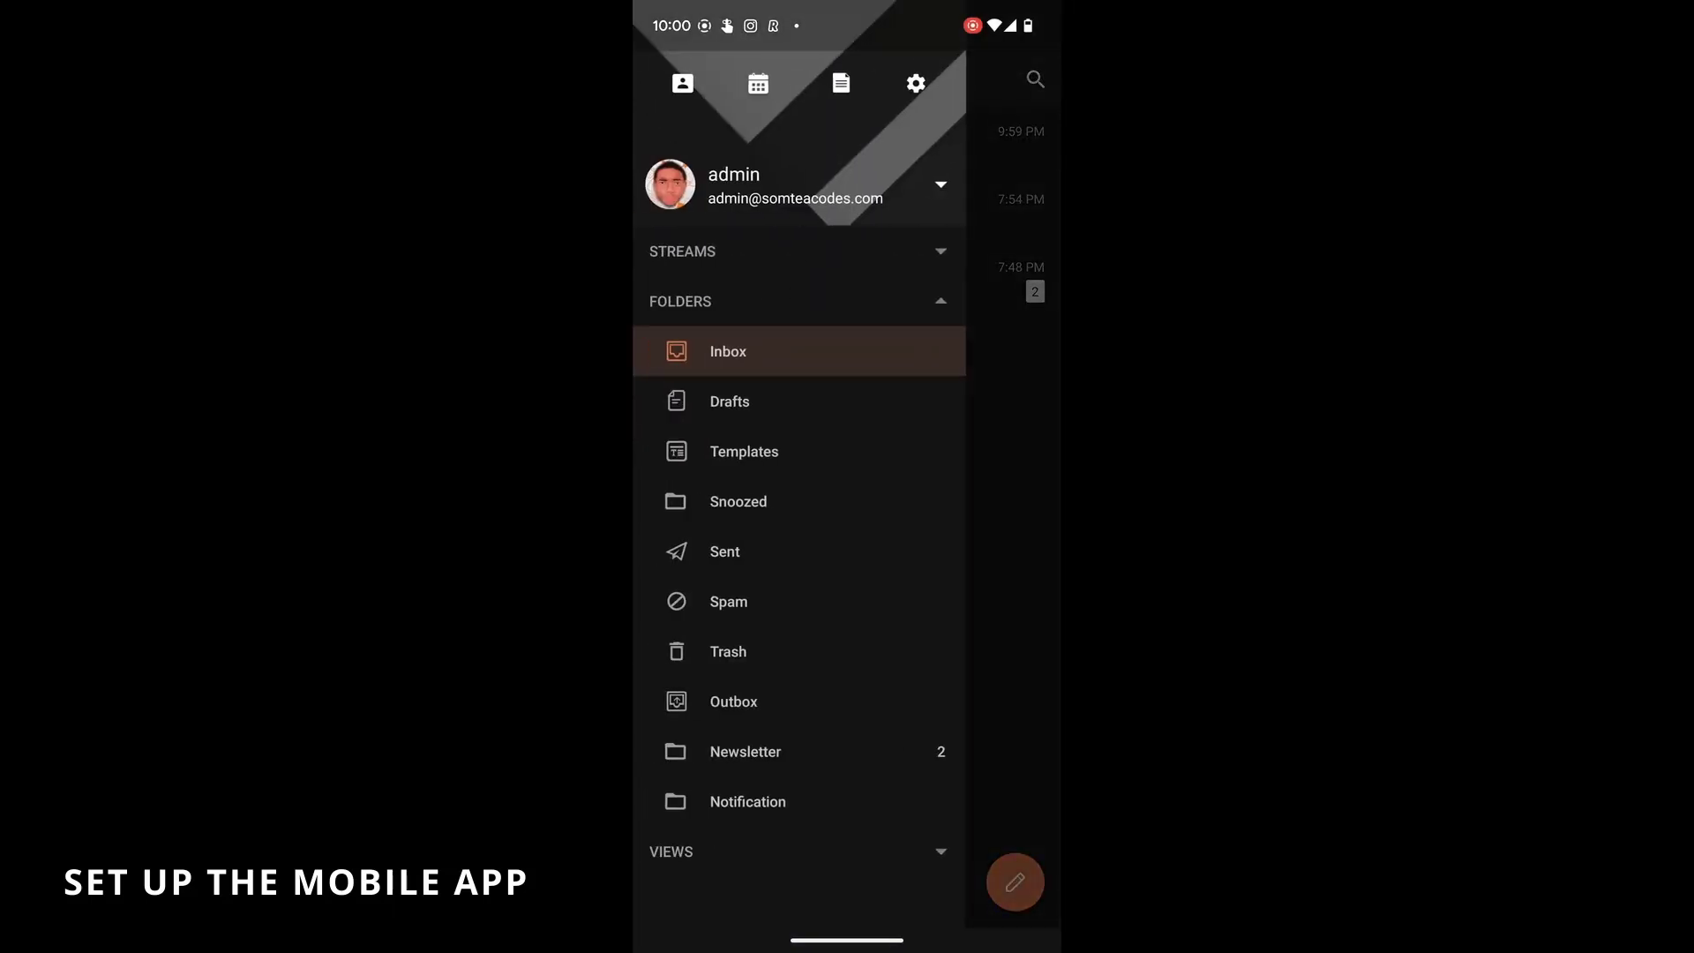
{"action": "left_click", "coordinate": [940, 183]}
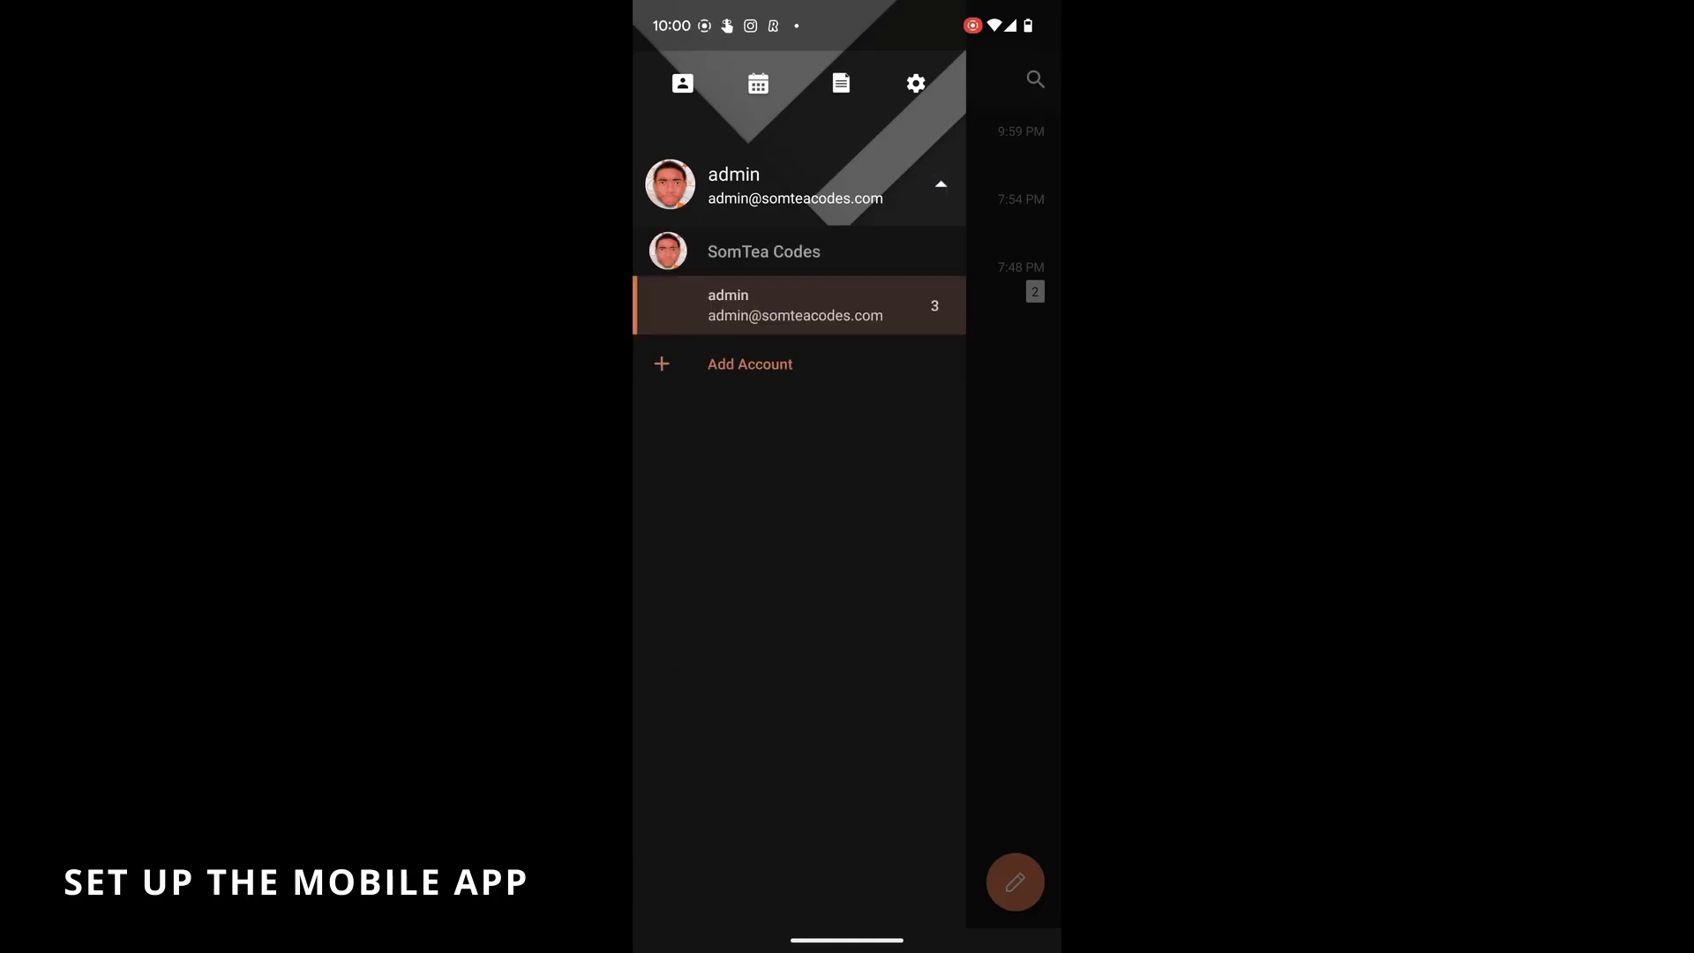
{"action": "left_click", "coordinate": [941, 184]}
{"action": "left_click_drag", "start_coordinate": [873, 680], "coordinate": [930, 553]}
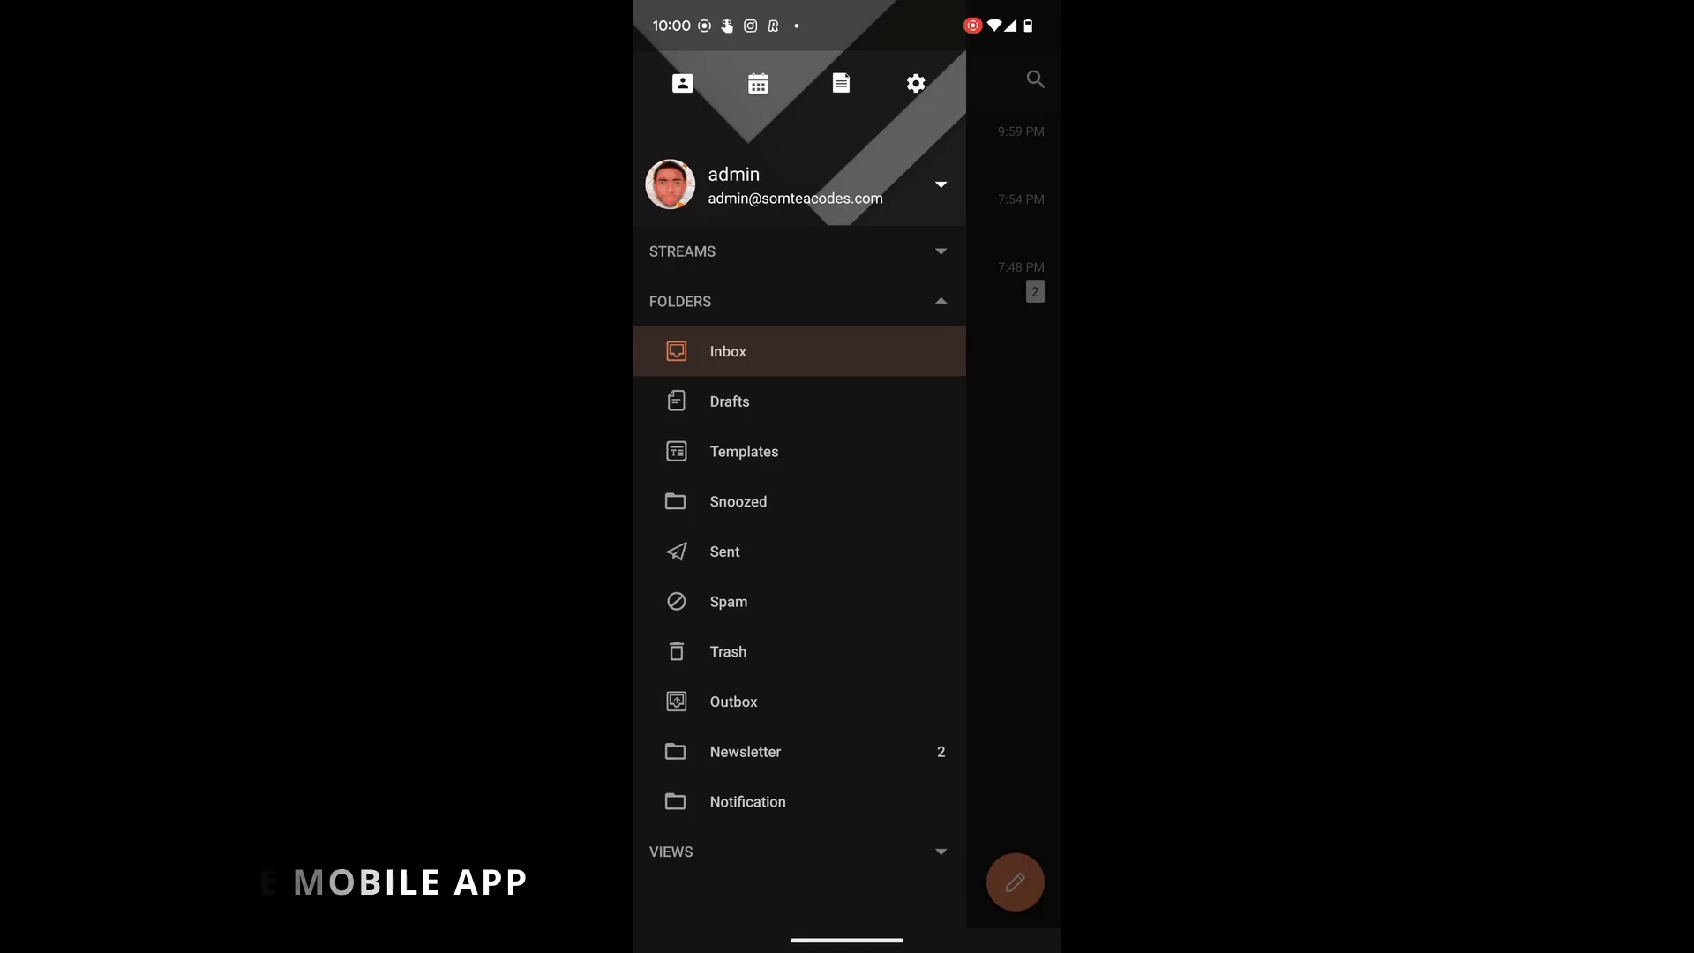
{"action": "left_click", "coordinate": [979, 556]}
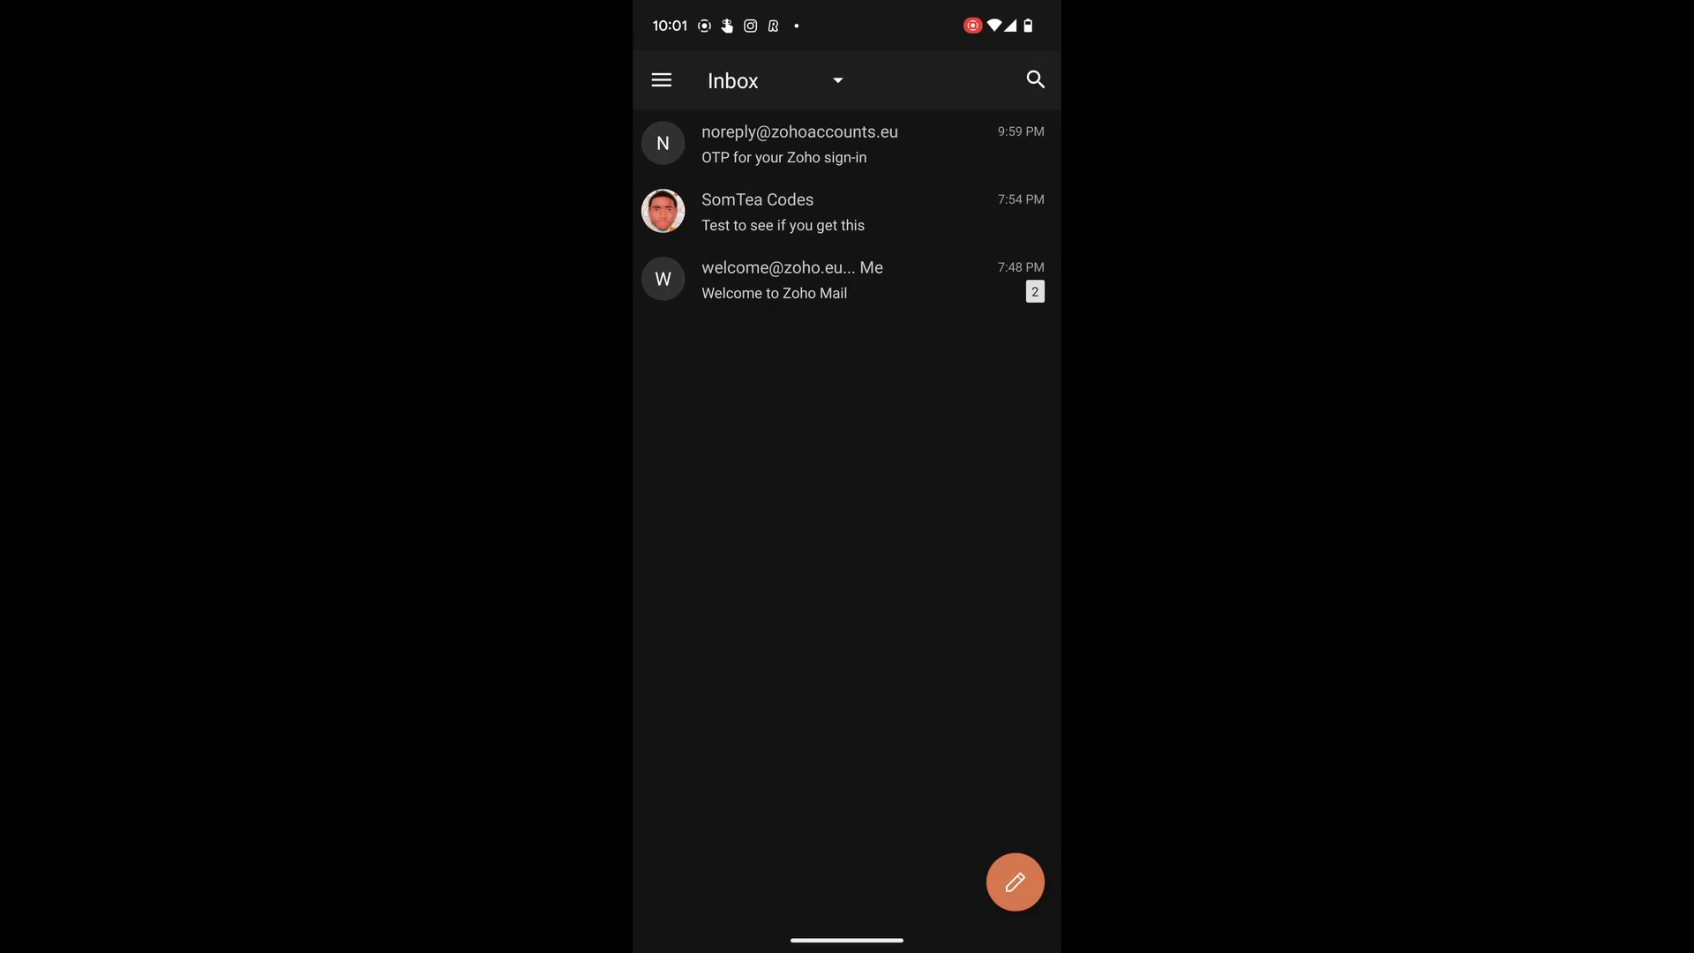
- Check the signed-in account list again and open the app's Settings page
{"action": "left_click", "coordinate": [661, 79]}
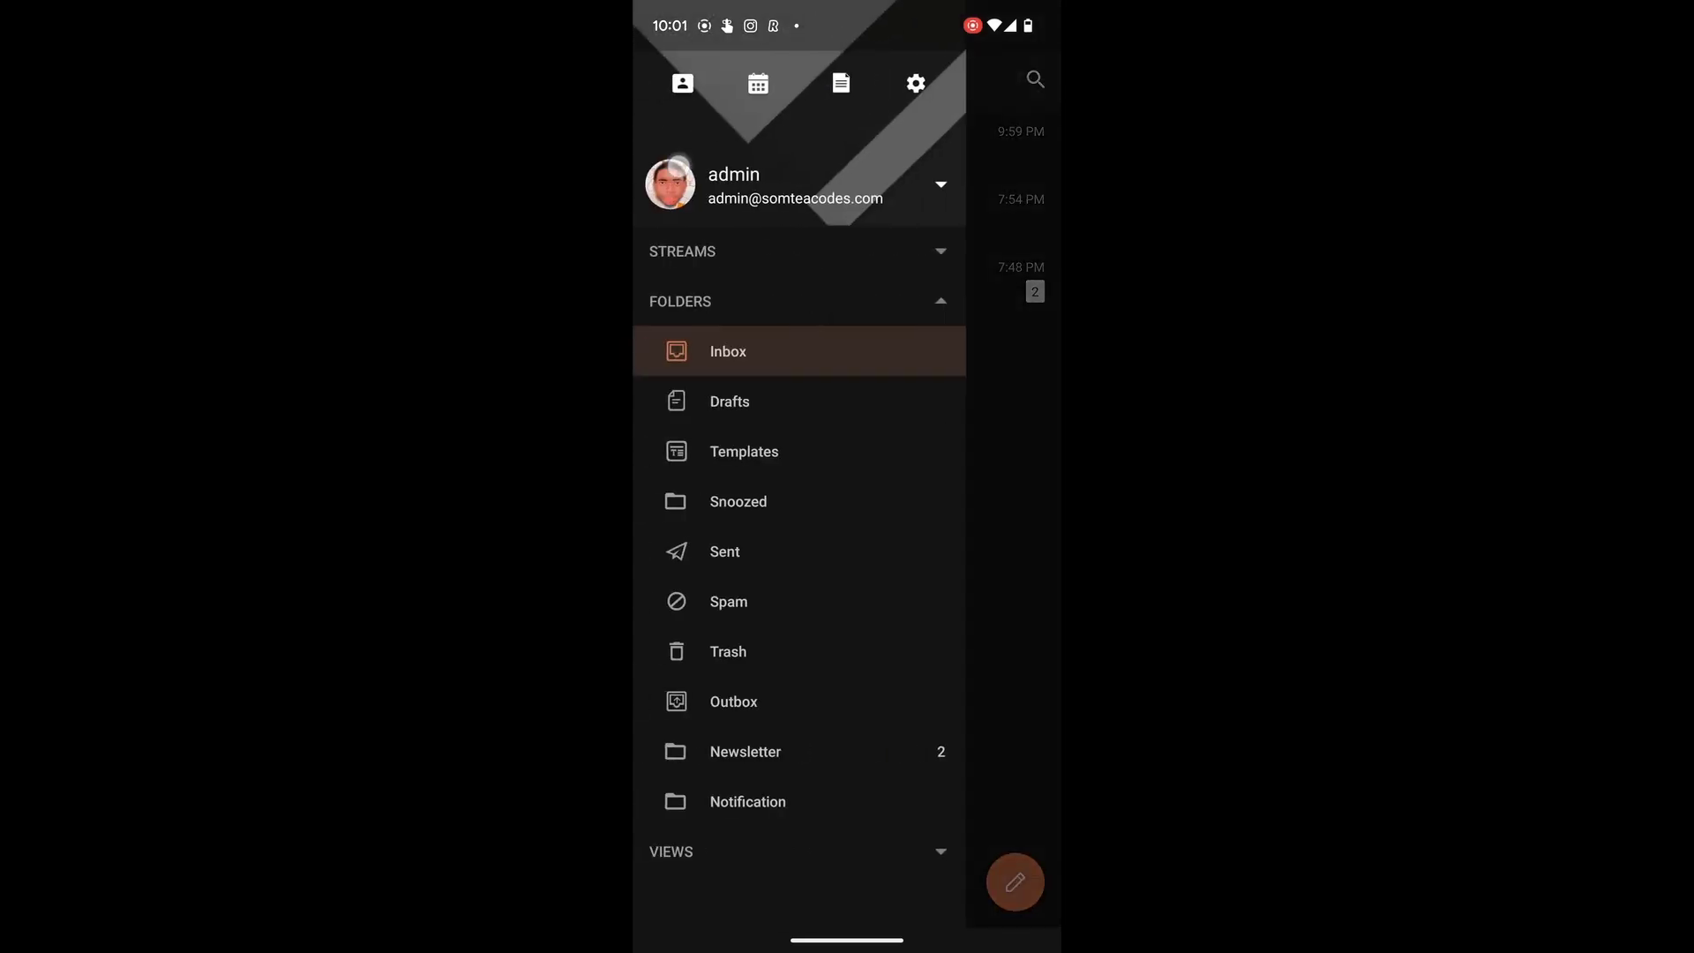
{"action": "left_click", "coordinate": [941, 184]}
{"action": "left_click", "coordinate": [667, 185]}
{"action": "left_click", "coordinate": [653, 181]}
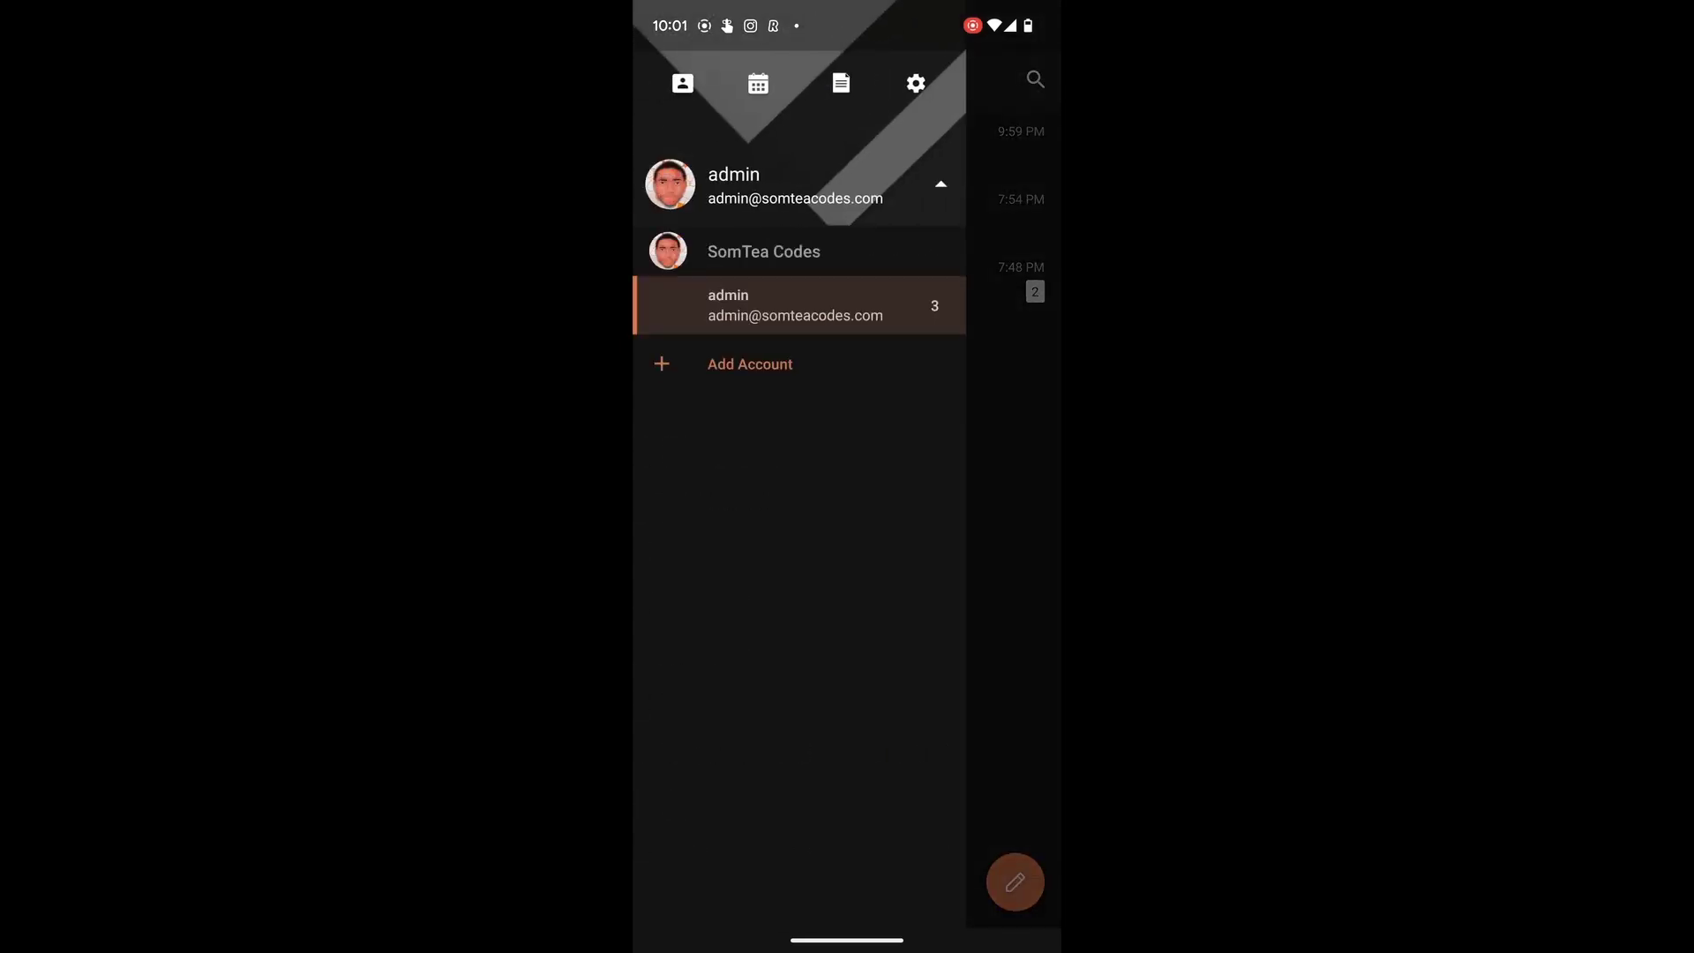
{"action": "left_click", "coordinate": [908, 84]}
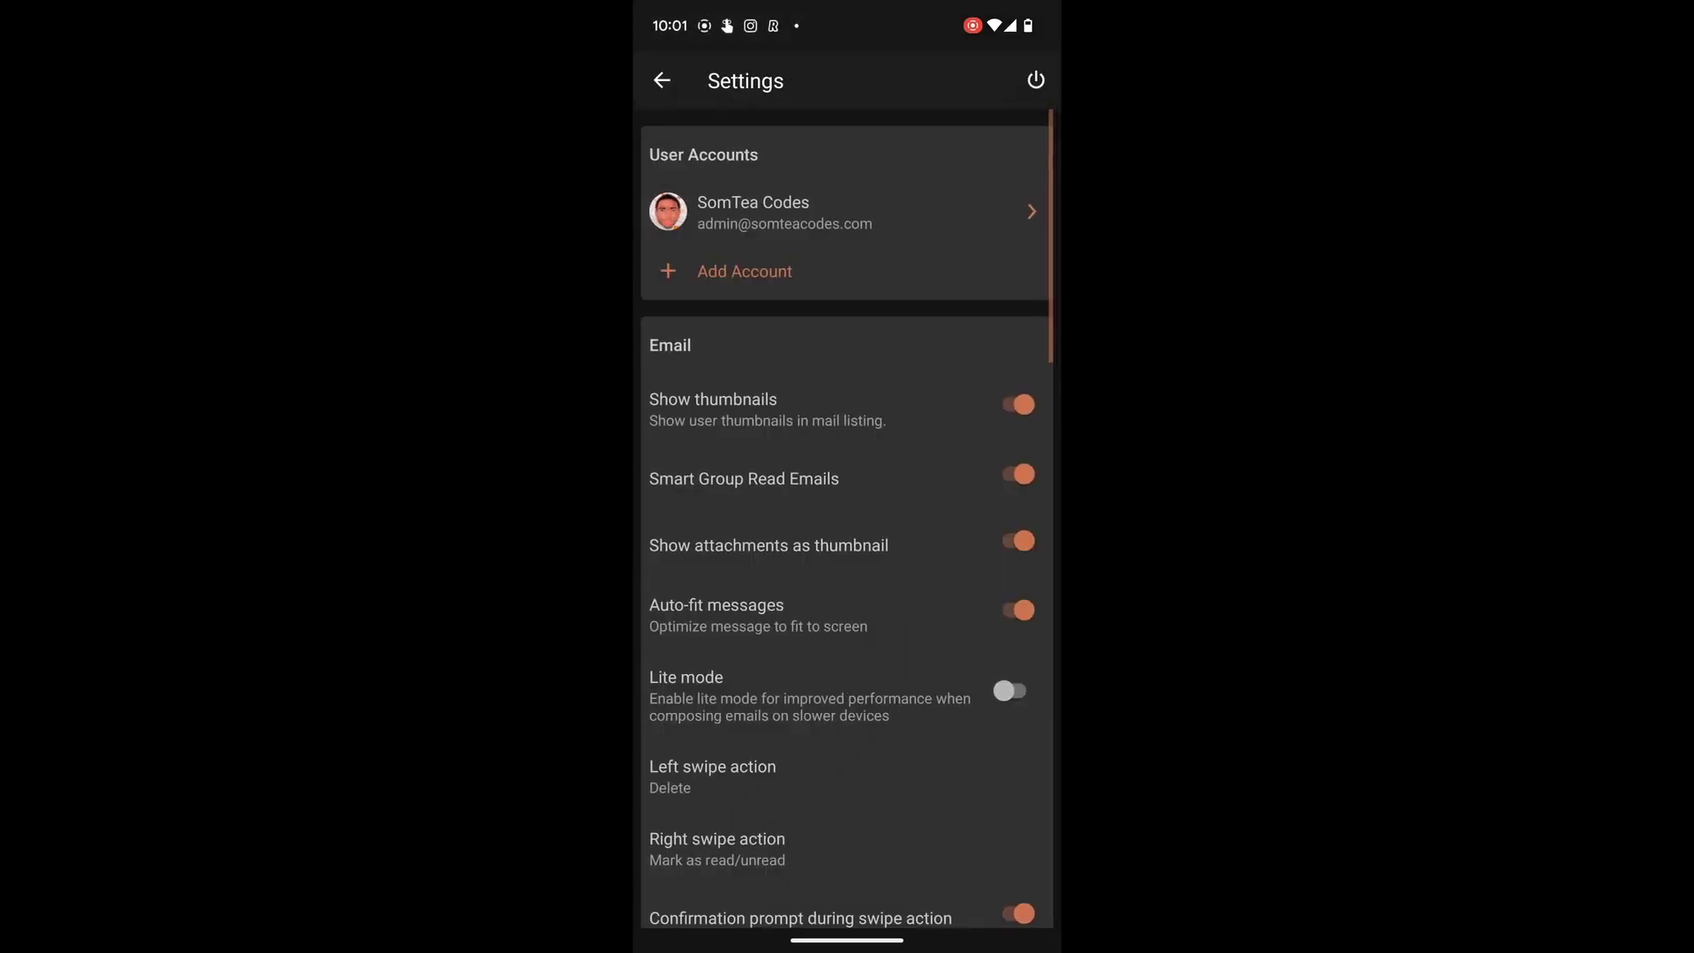
{"action": "left_click_drag", "start_coordinate": [926, 617], "coordinate": [1036, 491]}
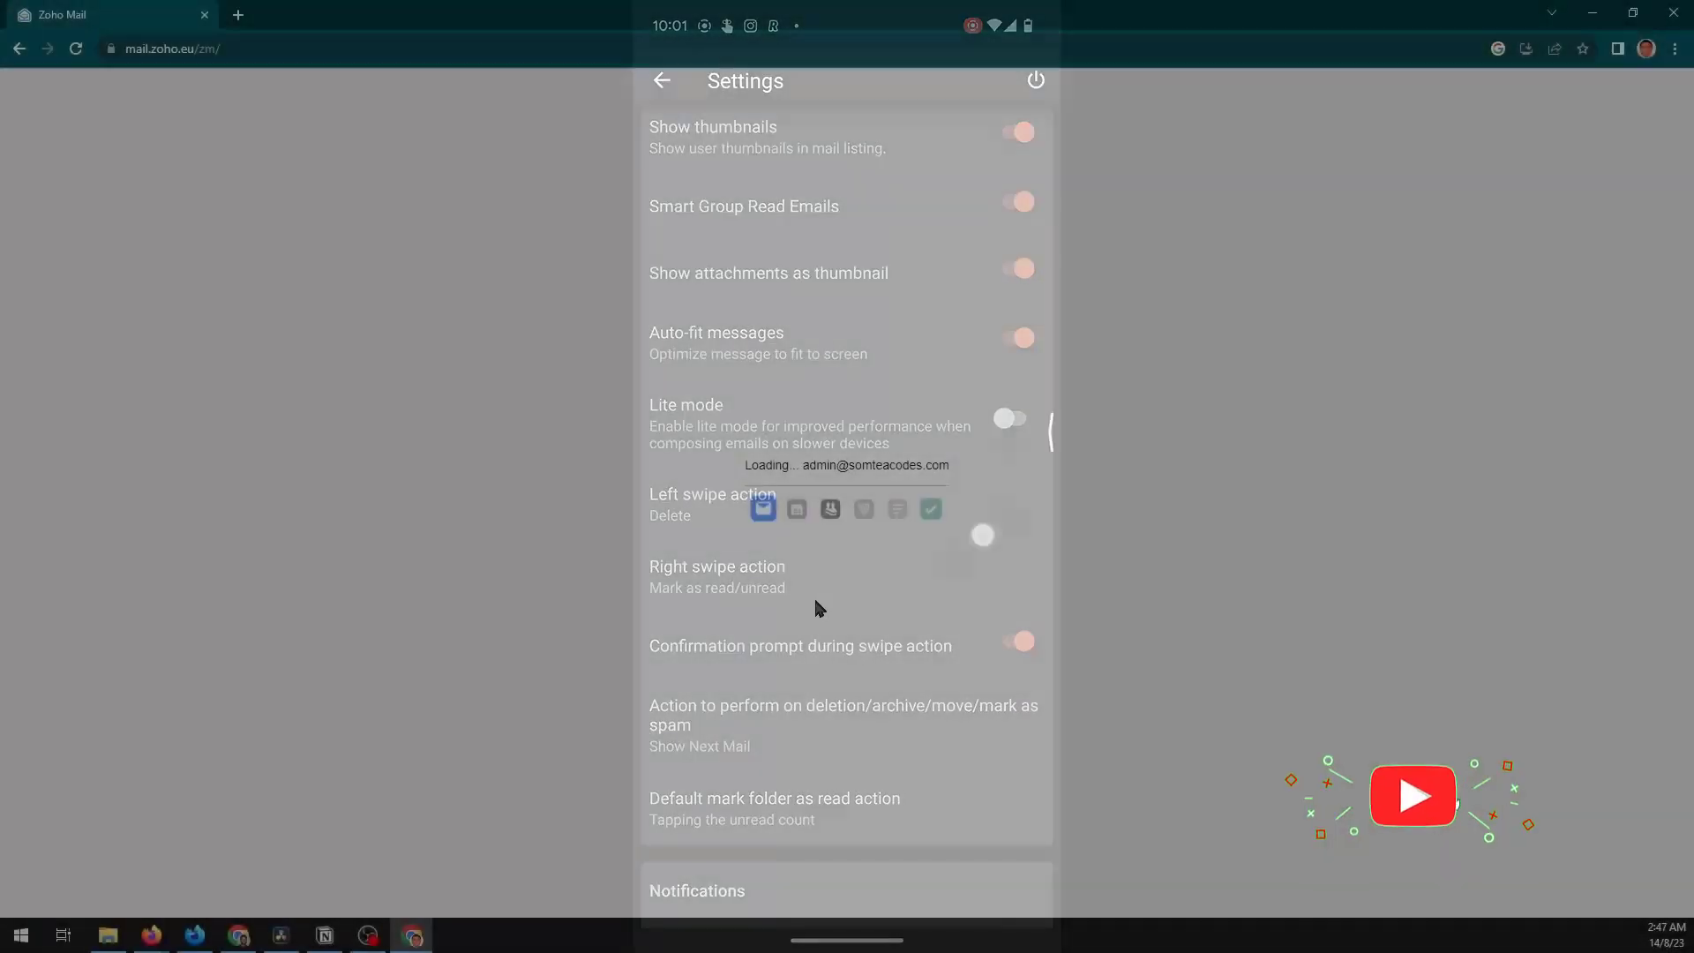